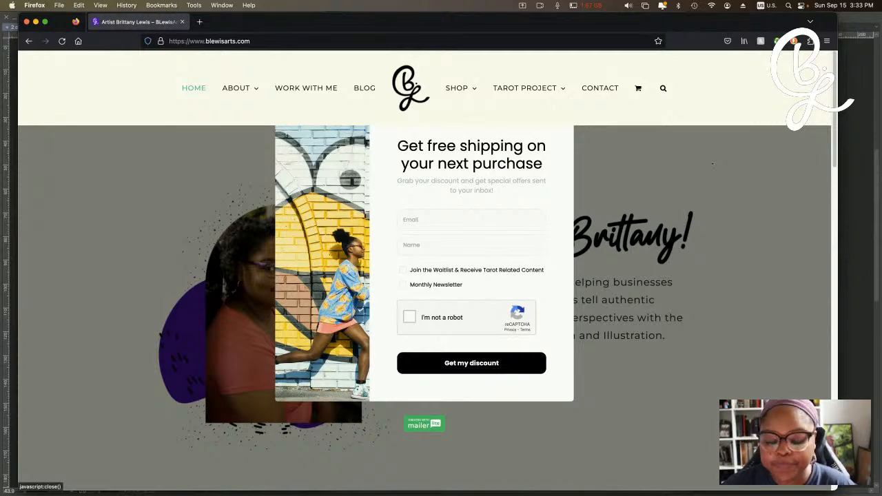
Dismiss the free-shipping pop-up on the blewisarts.com home page and open the site's Shop page.
click(713, 164)
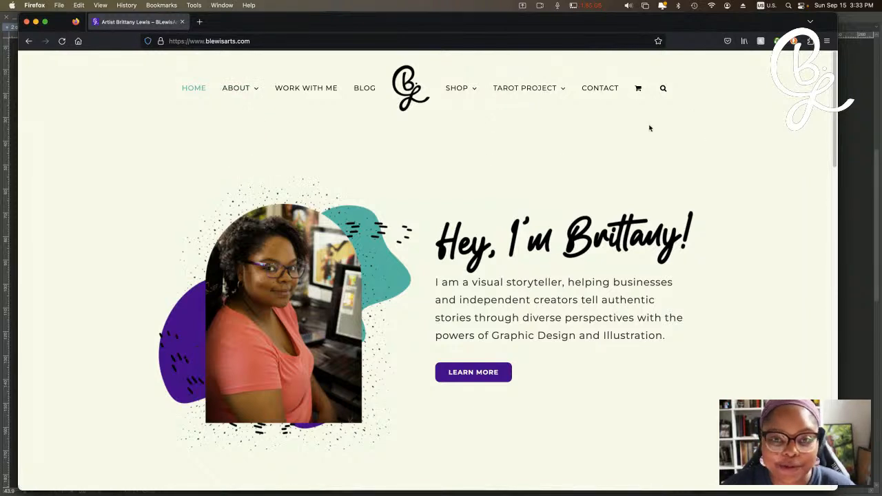
mouse_move(544, 92)
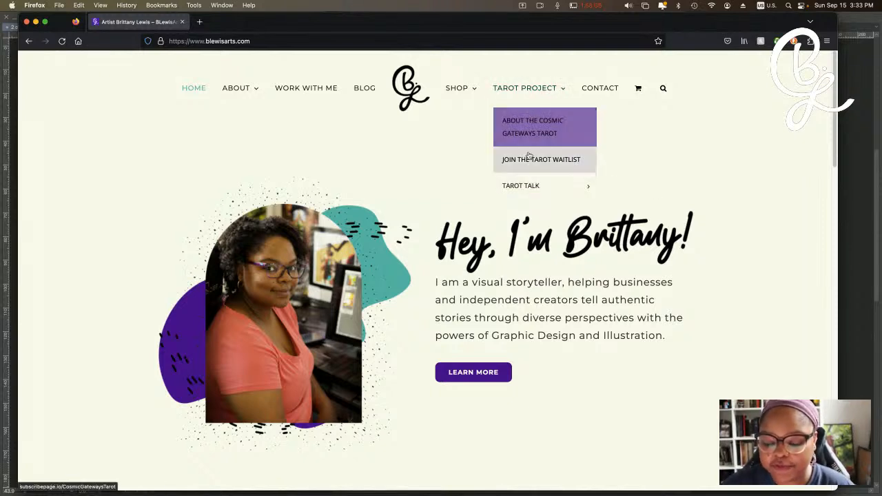
click(464, 88)
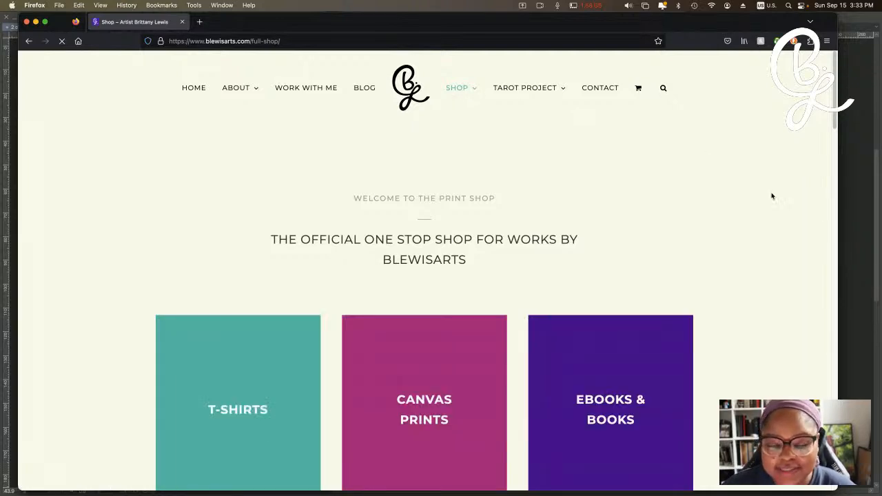
Look through the shop page's product categories and its journal, eBook and paperback listings, reloading the page along the way.
scroll(781, 207, down, 2)
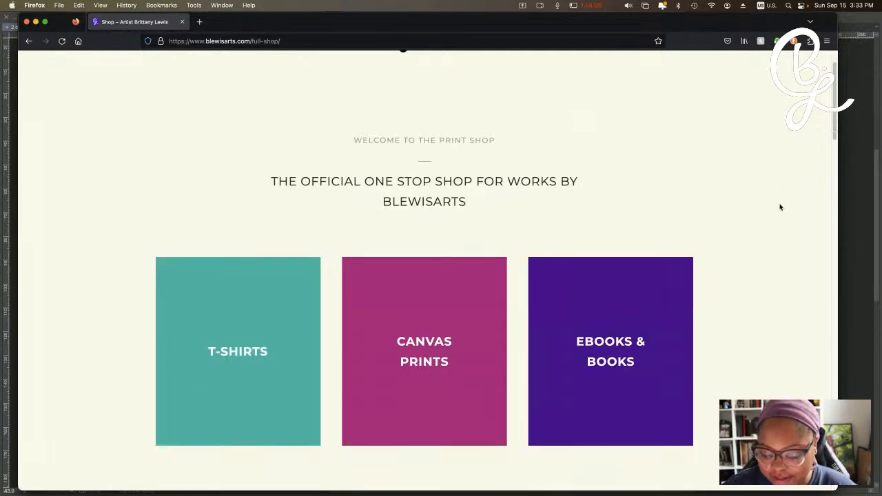
scroll(780, 207, down, 1)
key(super+r)
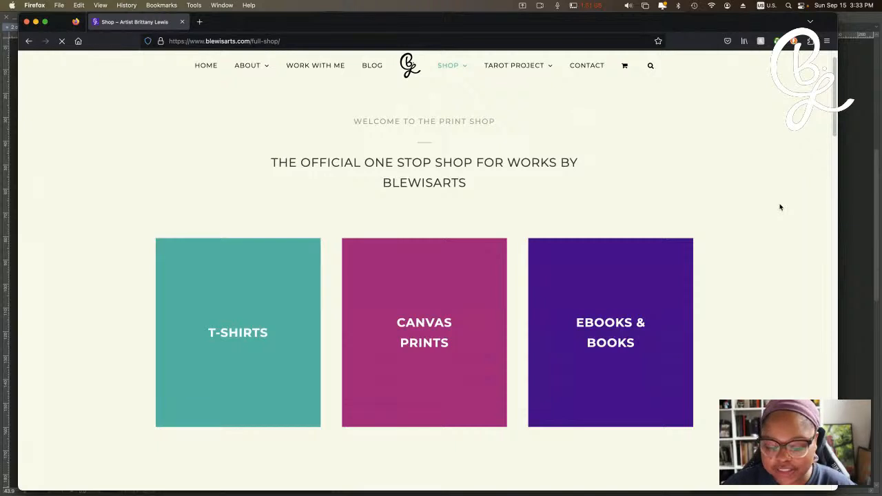
scroll(781, 207, down, 1)
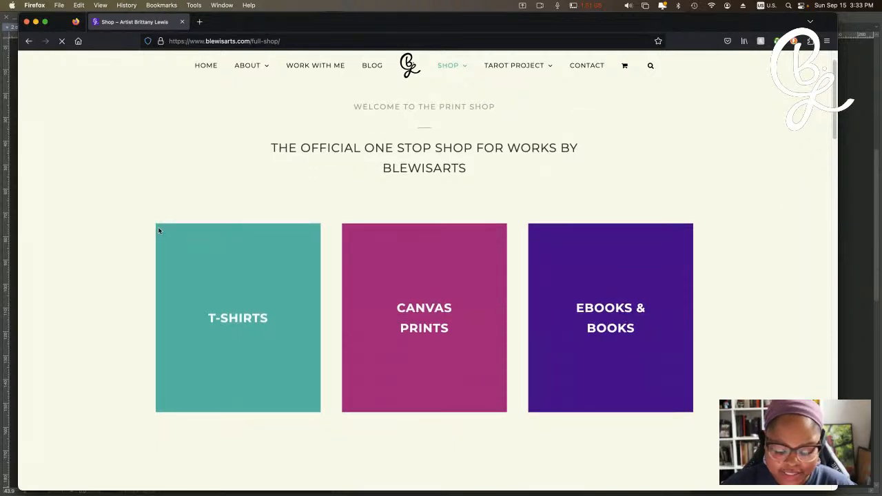
scroll(124, 304, down, 4)
scroll(103, 363, down, 5)
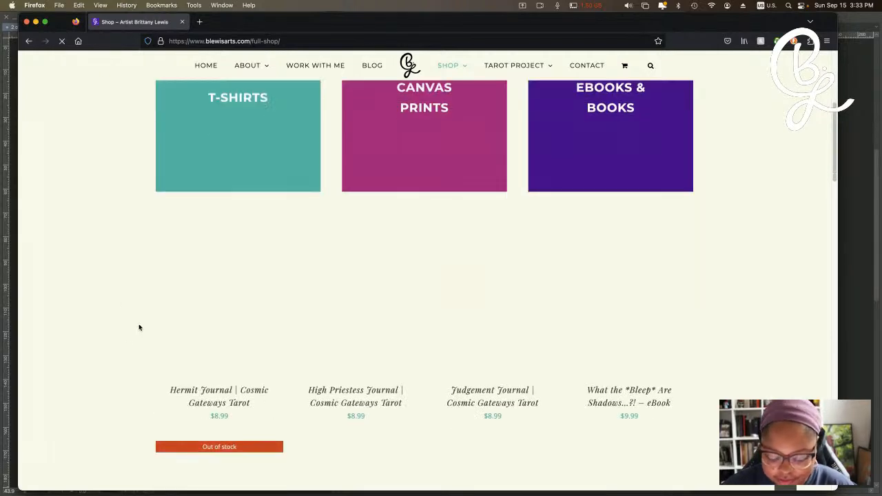
scroll(138, 329, down, 2)
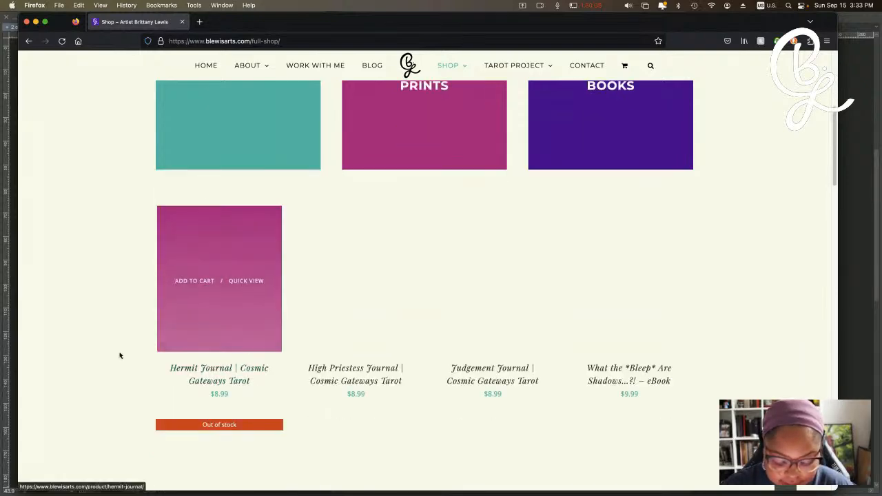
scroll(122, 356, down, 4)
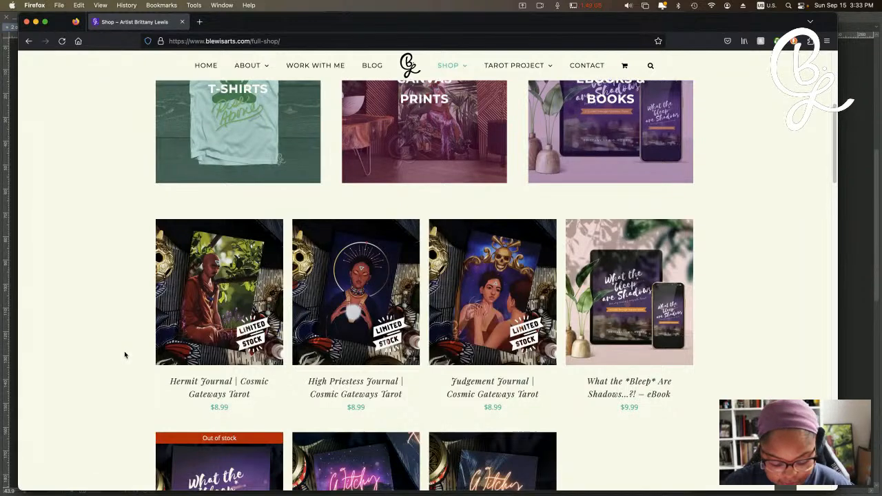
scroll(124, 355, down, 3)
scroll(125, 355, down, 3)
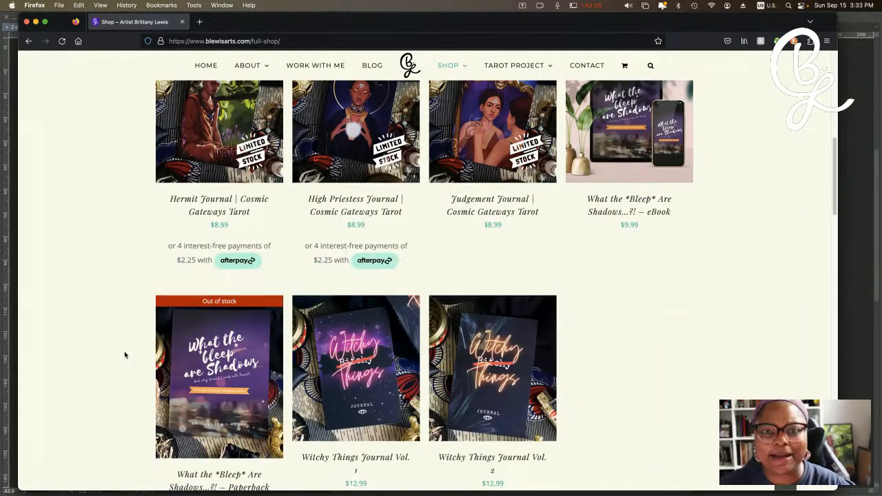
scroll(162, 341, up, 1)
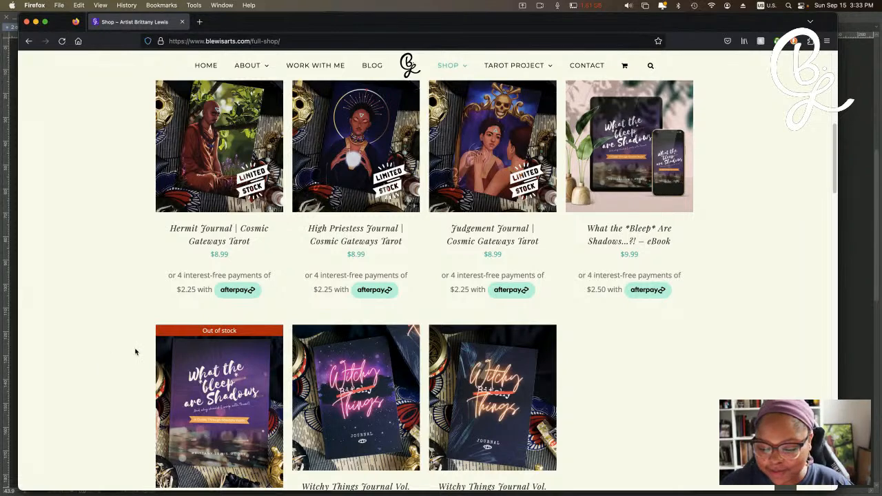
scroll(134, 353, up, 2)
scroll(135, 352, up, 2)
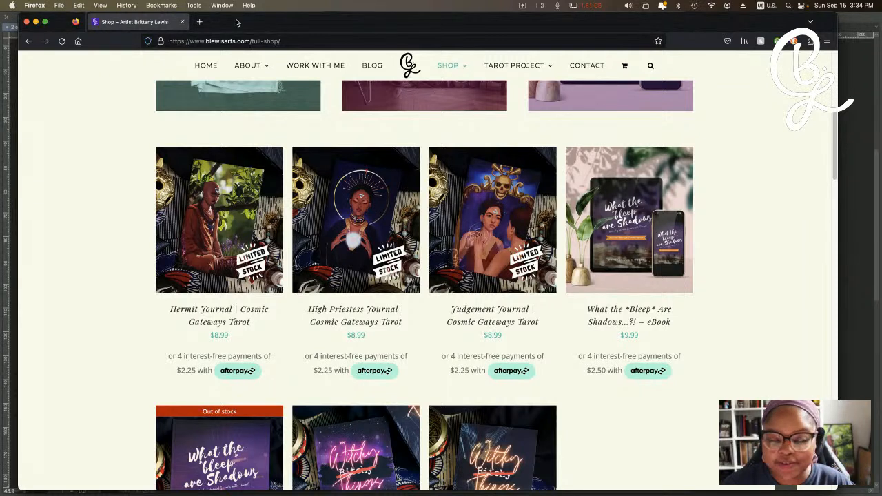
Close the shop page and switch to the "2 of swords" illustration in Clip Studio Paint.
click(184, 23)
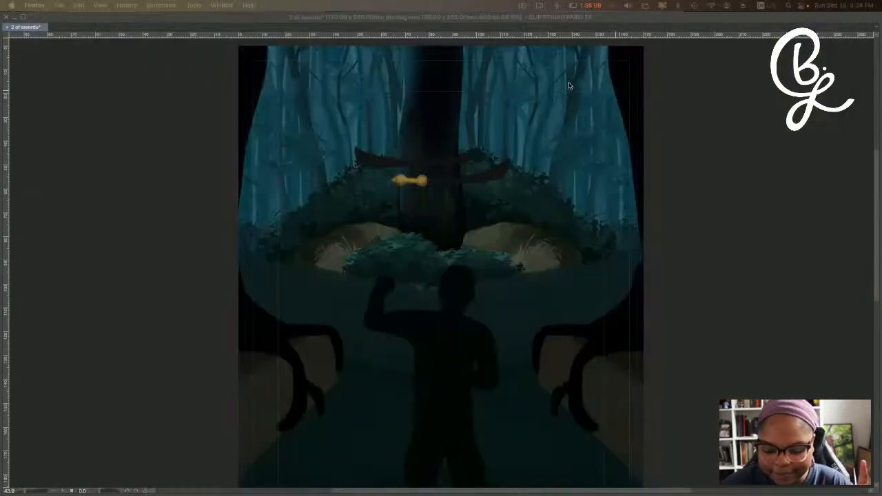
click(507, 24)
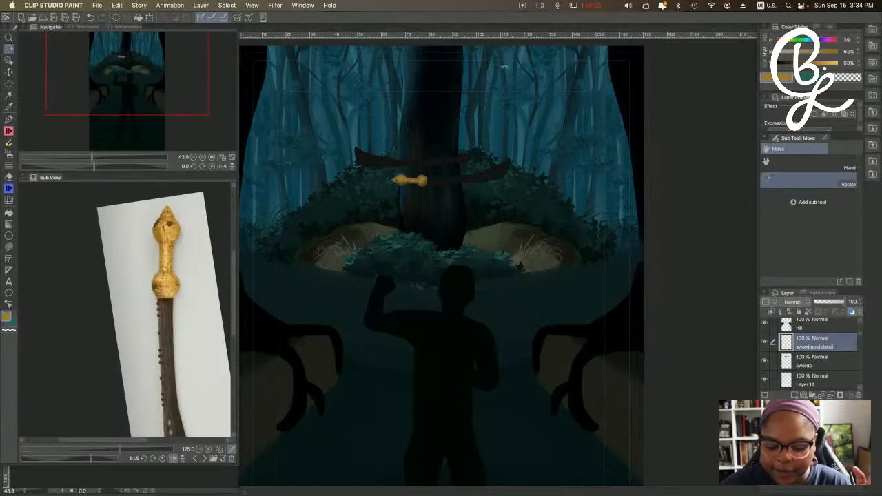
Examine the forest illustration's composition, including the crossed swords, golden hilt, bushes and silhouetted figure, both as a whole and close up.
scroll(479, 119, down, 2)
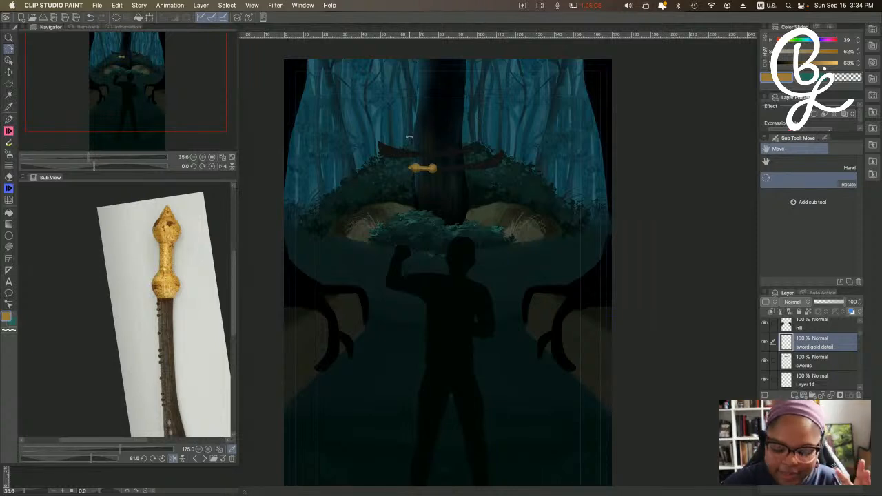
scroll(409, 137, up, 1)
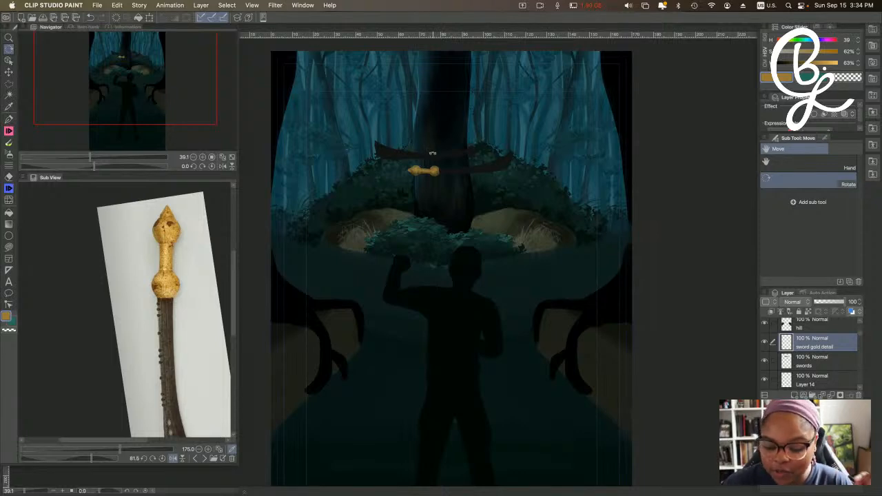
scroll(432, 154, down, 2)
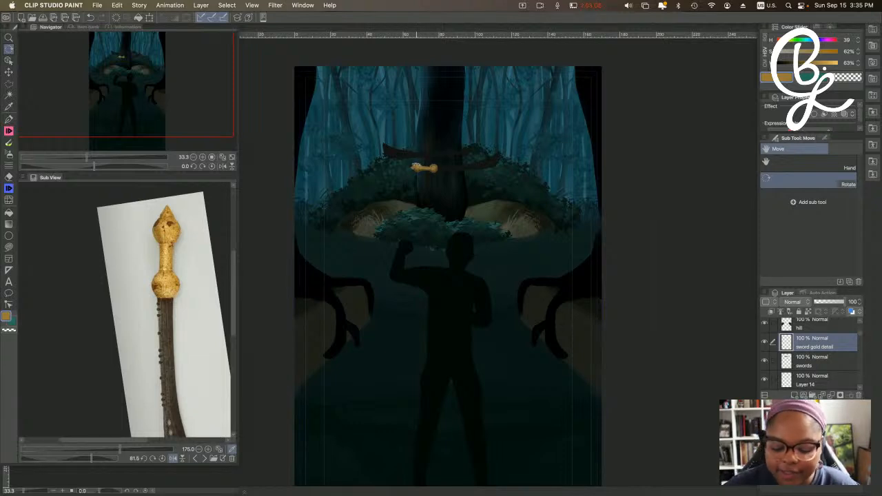
scroll(429, 137, up, 3)
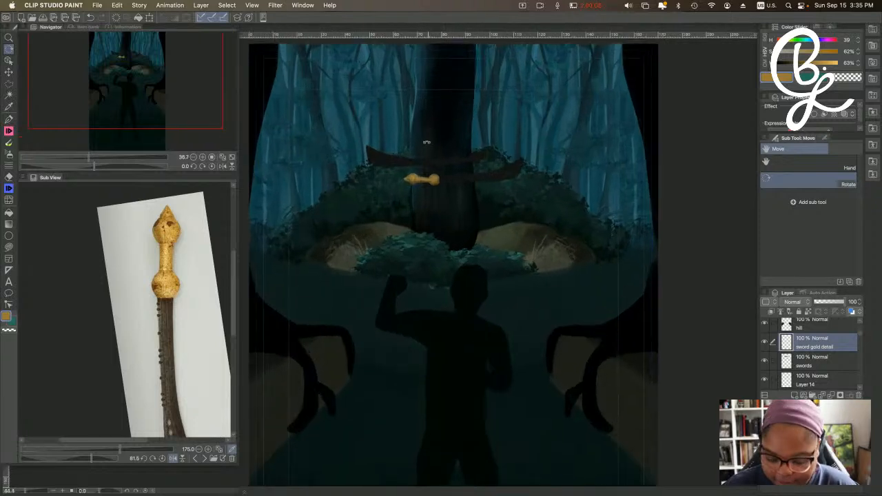
scroll(427, 142, up, 1)
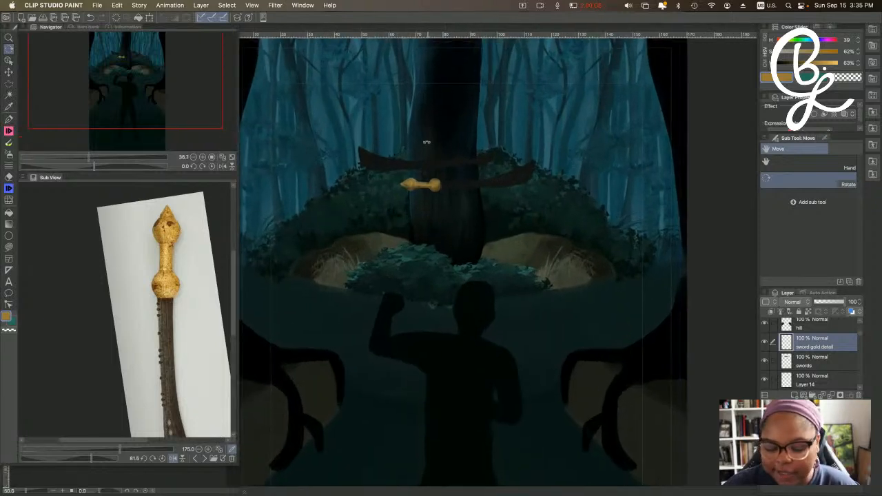
scroll(427, 142, up, 5)
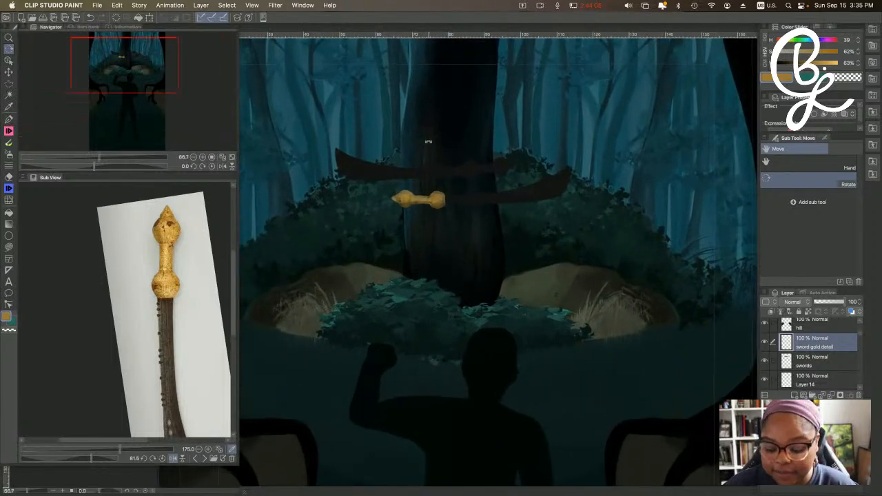
scroll(414, 150, down, 1)
scroll(414, 150, down, 2)
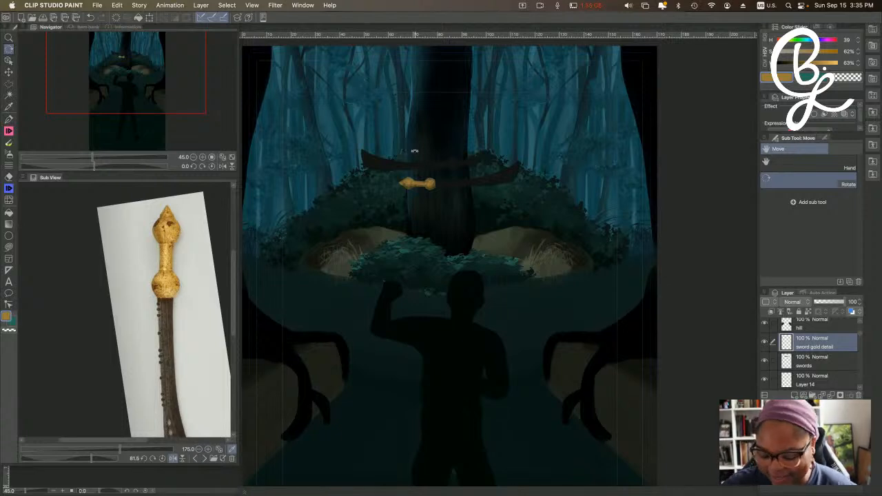
scroll(414, 150, down, 1)
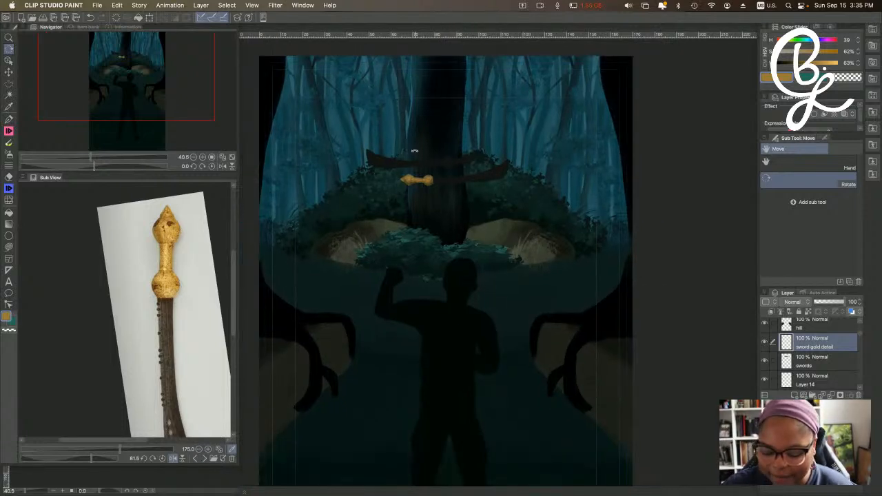
scroll(446, 233, down, 1)
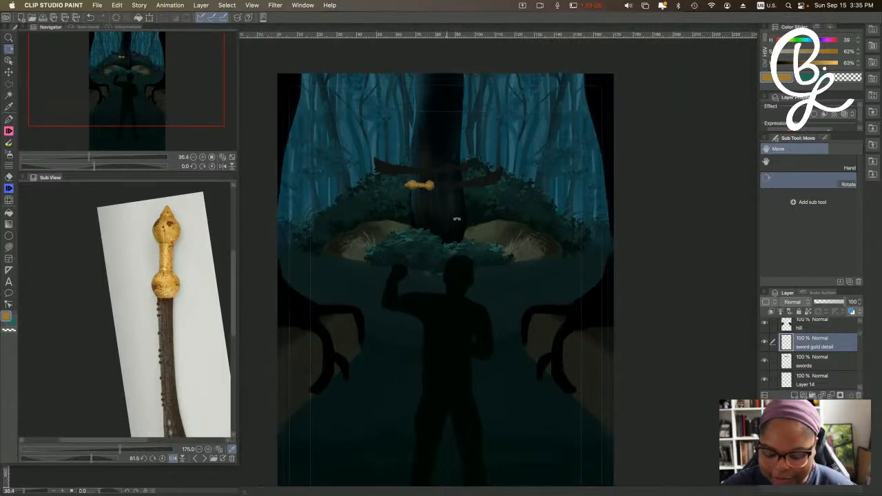
drag(459, 207, 457, 193)
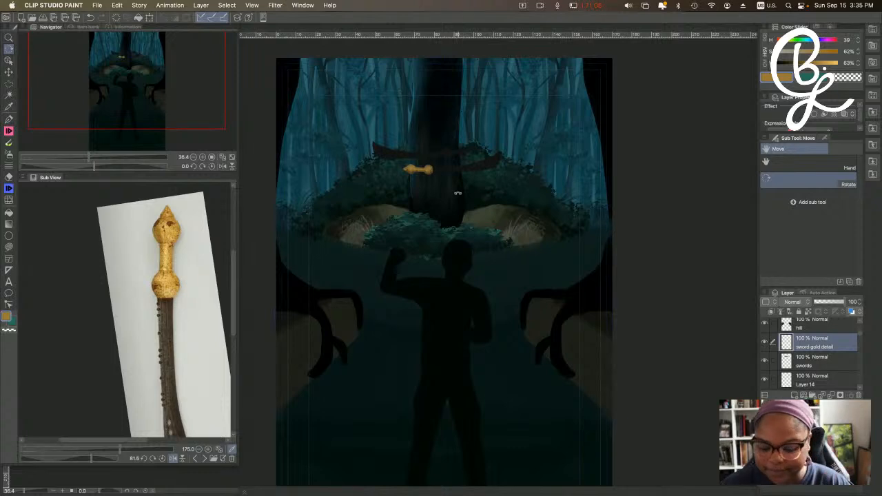
scroll(451, 124, up, 1)
scroll(451, 124, up, 1)
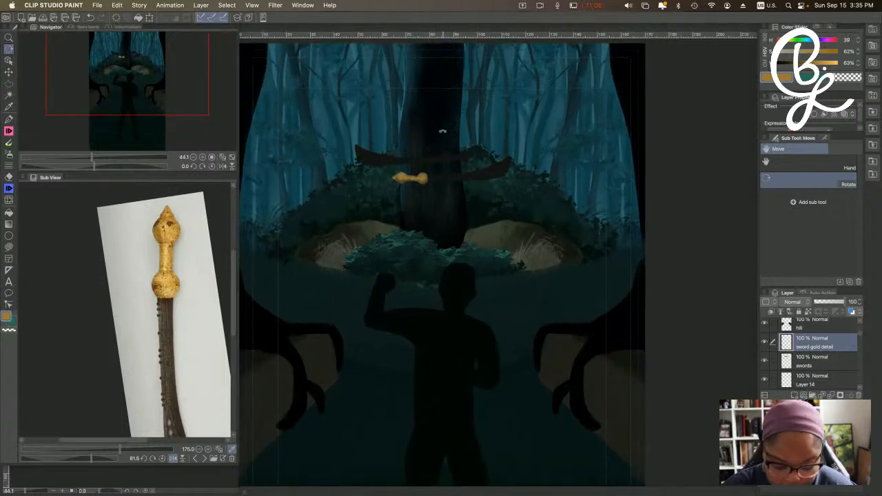
drag(443, 131, 466, 121)
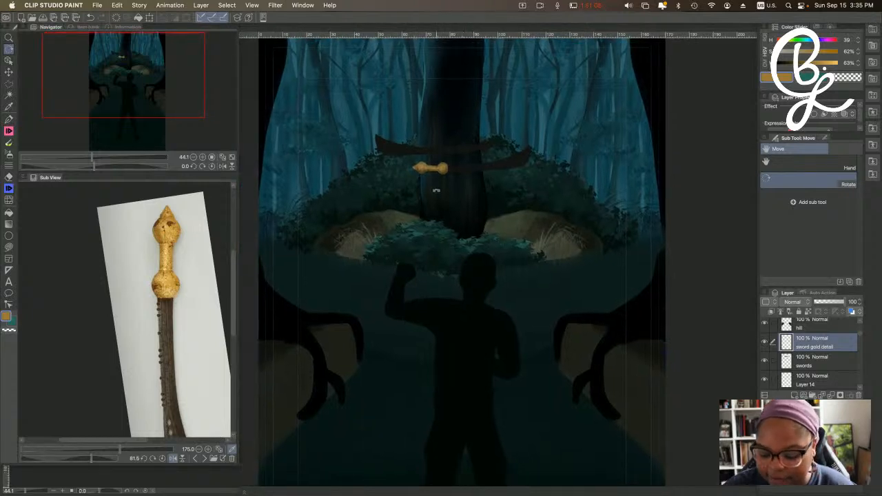
scroll(436, 190, down, 2)
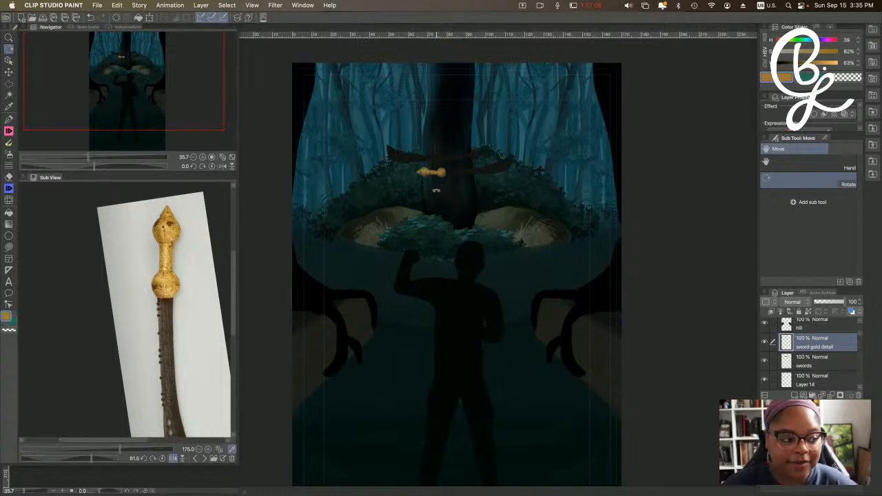
scroll(436, 191, down, 1)
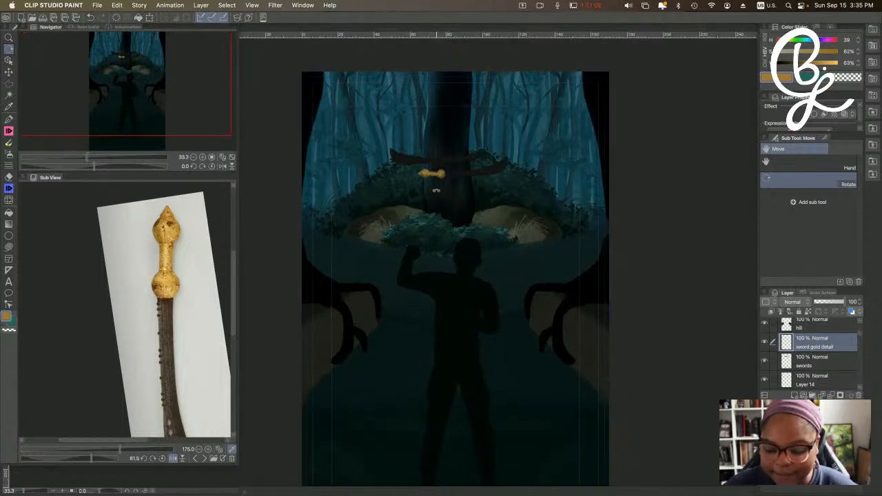
drag(650, 213, 639, 187)
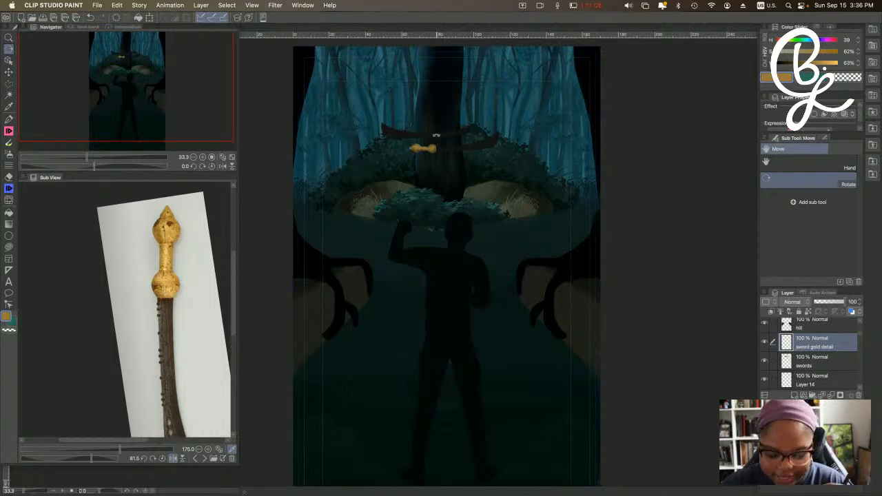
scroll(436, 137, up, 2)
scroll(436, 137, up, 3)
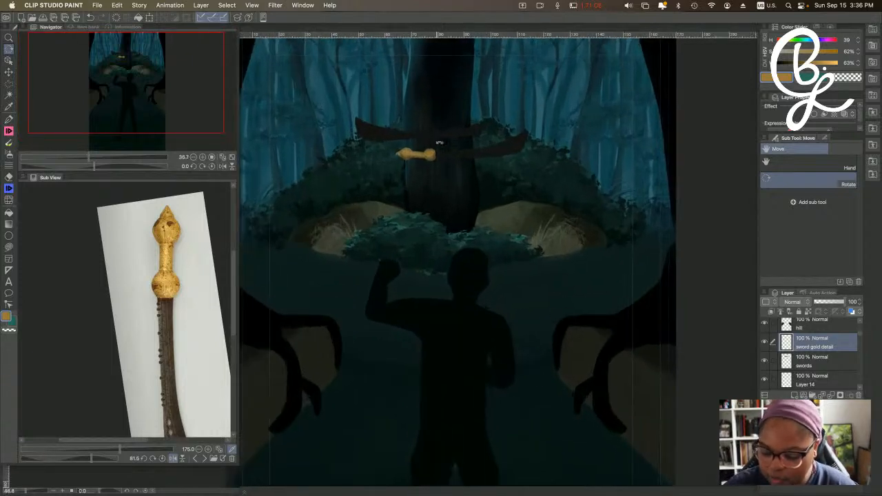
Enlarge the layer list and make the 27% Multiply "sketch" folder visible for work on the swords.
scroll(863, 326, down, 3)
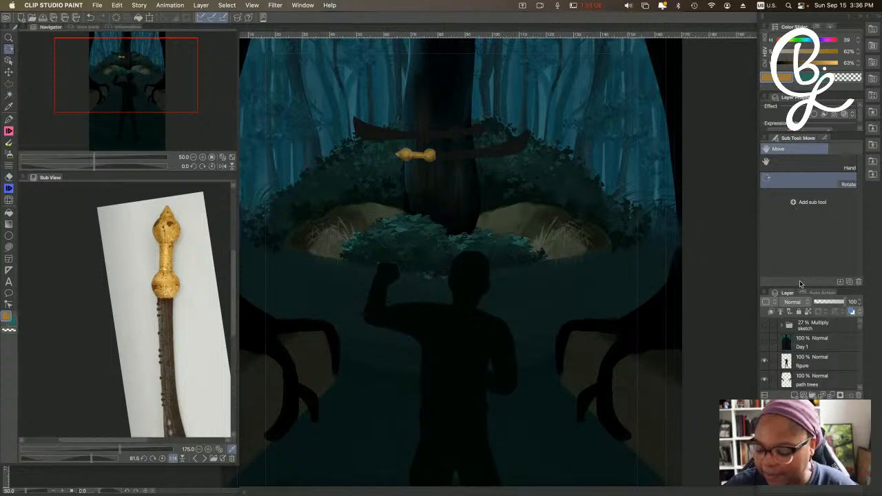
drag(799, 286, 799, 255)
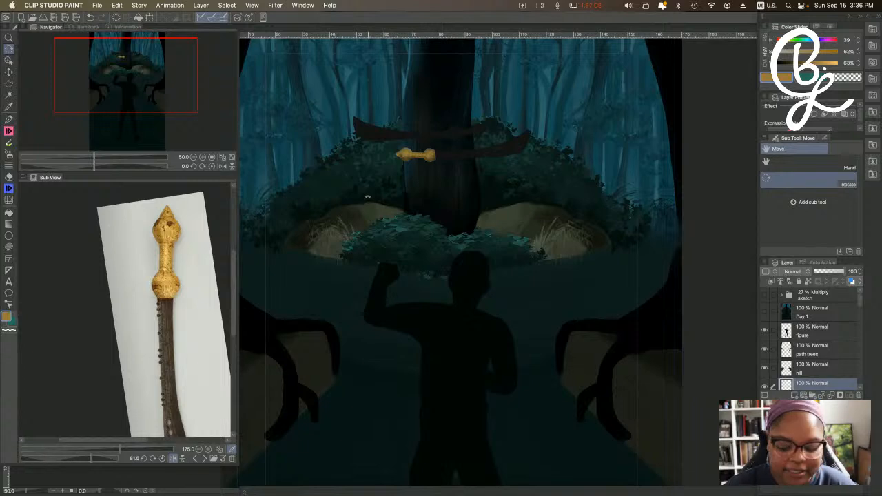
scroll(448, 148, up, 2)
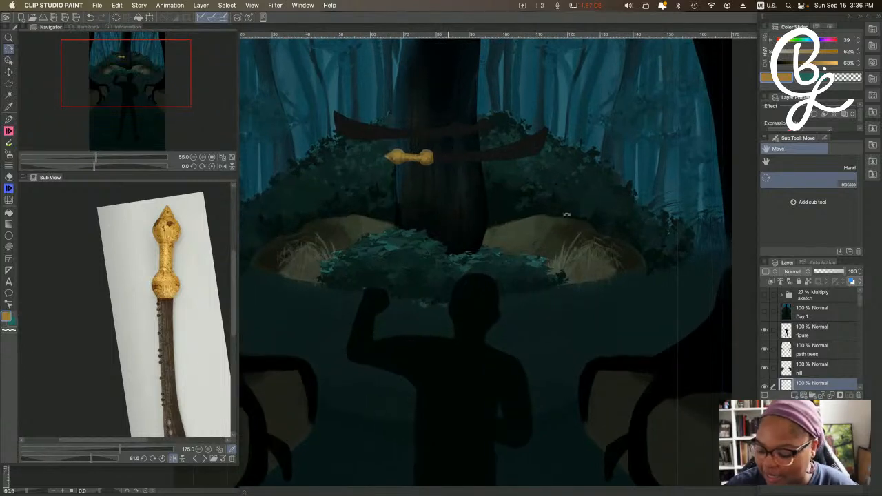
click(765, 296)
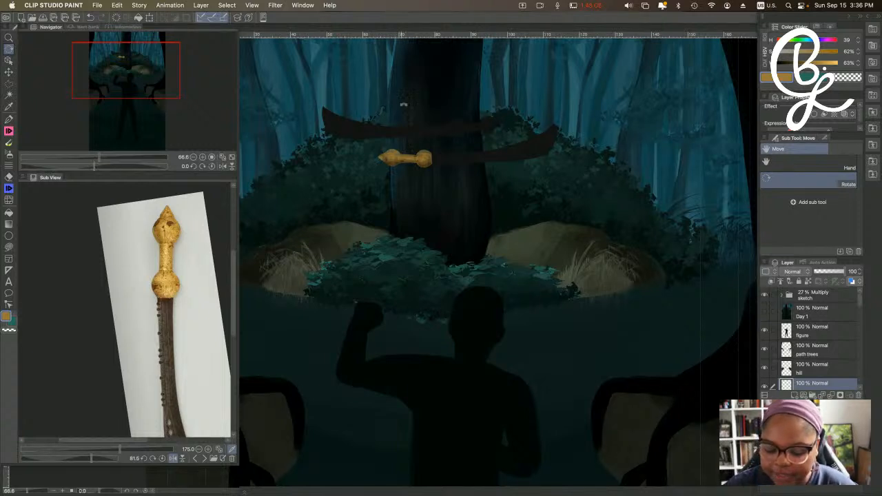
scroll(471, 103, up, 2)
scroll(471, 103, up, 3)
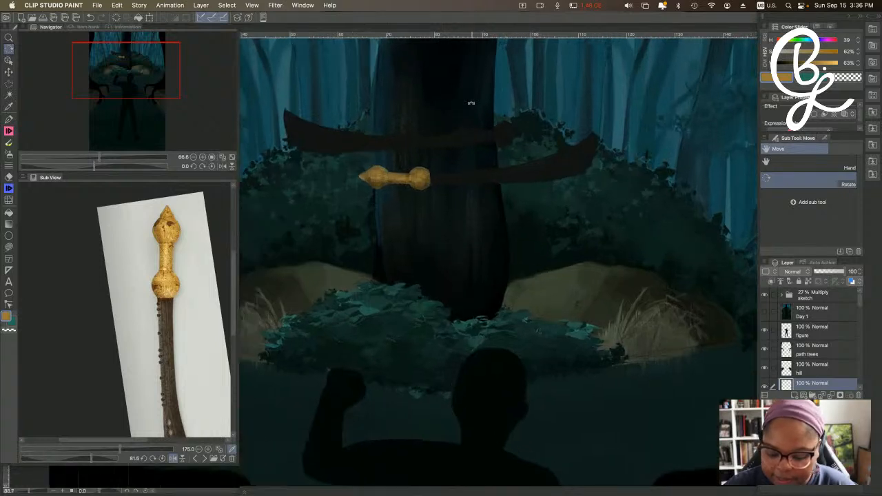
Rotate the canvas view to about 87° so the gold-hilted sword stands upright like the reference, and enlarge its blade.
scroll(454, 172, down, 1)
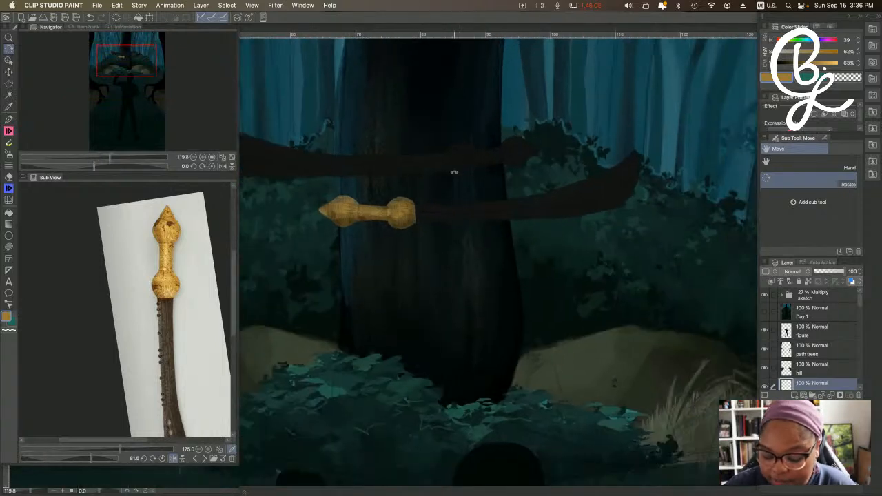
scroll(454, 172, down, 1)
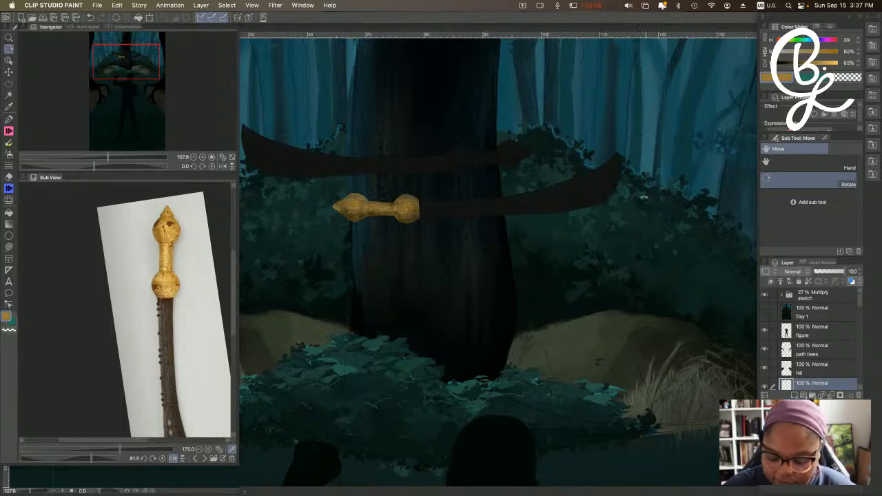
drag(561, 306, 403, 374)
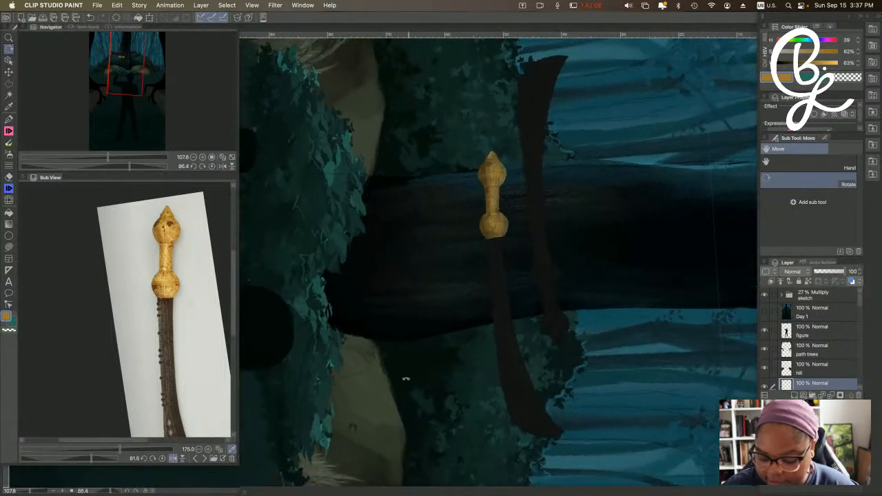
drag(613, 276, 436, 149)
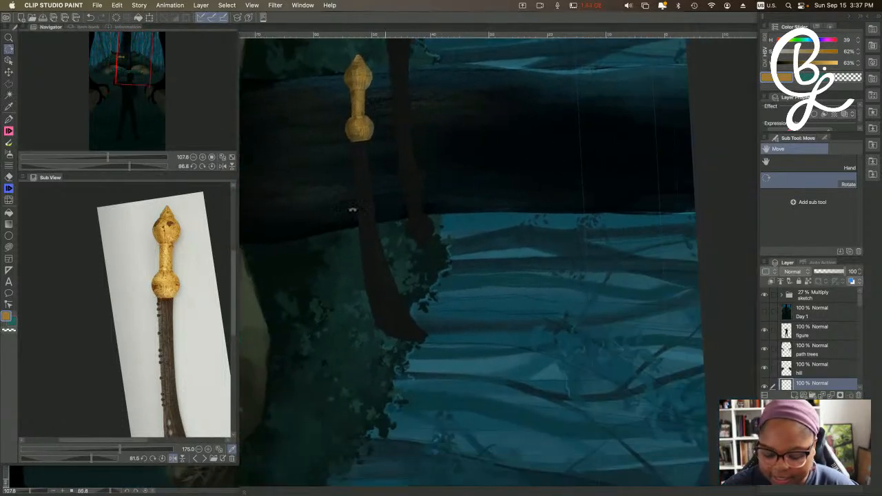
scroll(351, 210, up, 2)
scroll(350, 210, up, 3)
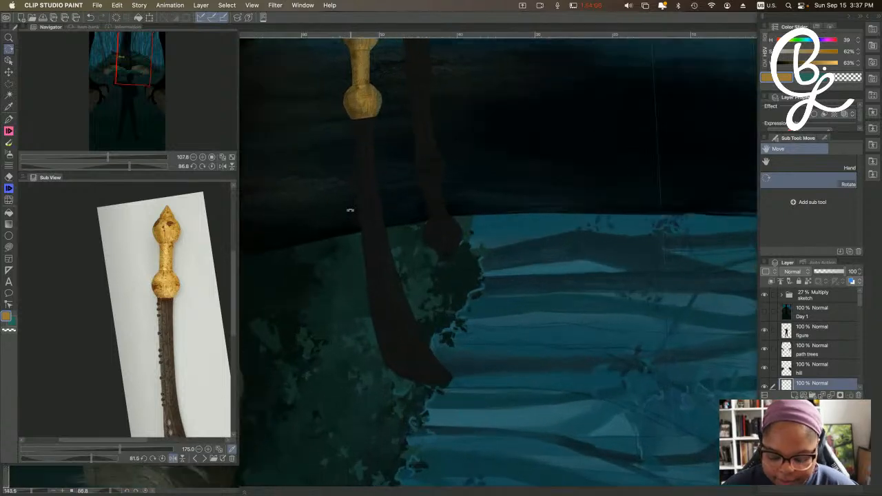
scroll(350, 210, up, 1)
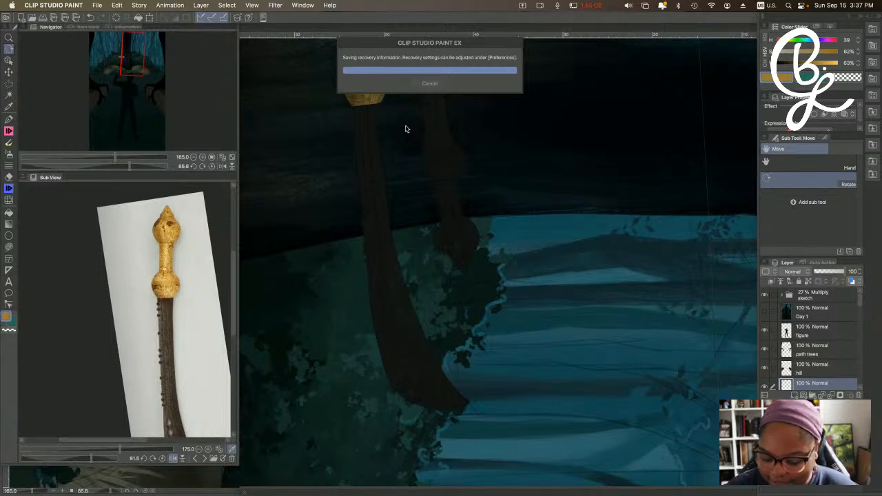
key(Tab)
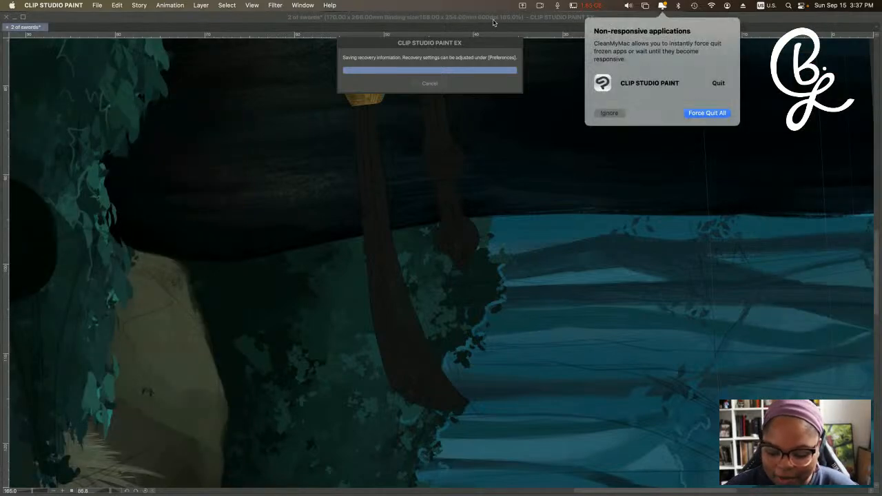
click(493, 20)
key(Tab)
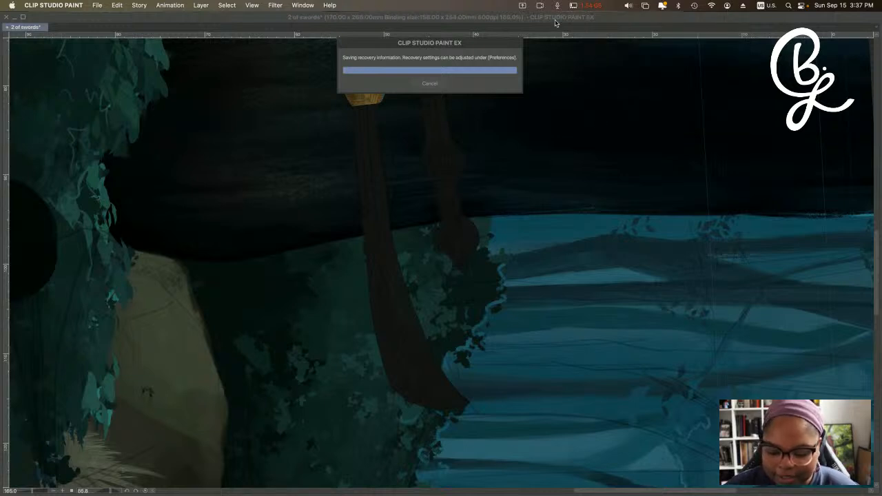
key(Tab)
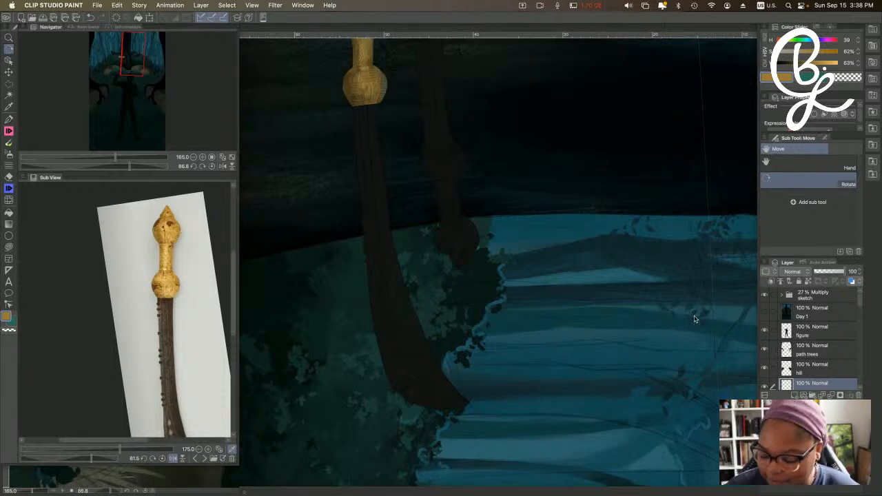
Add a new layer above the "sword gold detail" layer and load the outlines of both swords as a selection.
scroll(861, 307, down, 2)
scroll(860, 307, down, 1)
click(796, 394)
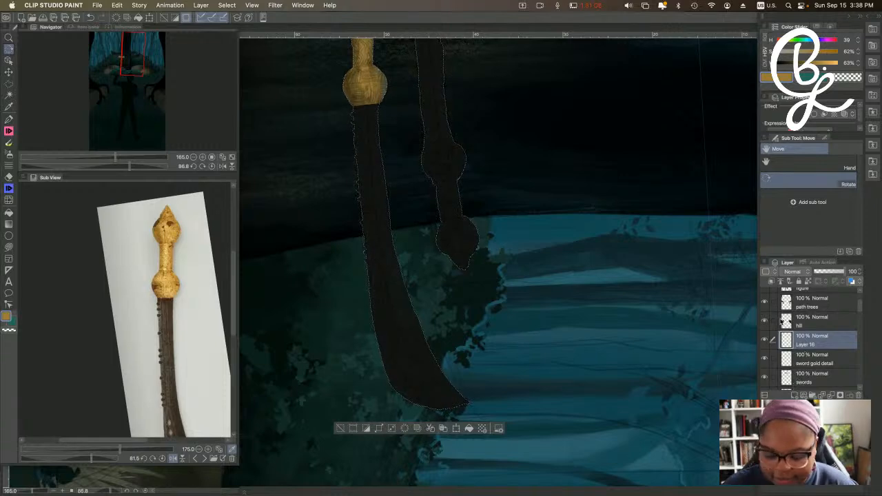
Subtract the sword without the gold hilt from the selection by enclosing it with a polyline.
scroll(607, 207, up, 3)
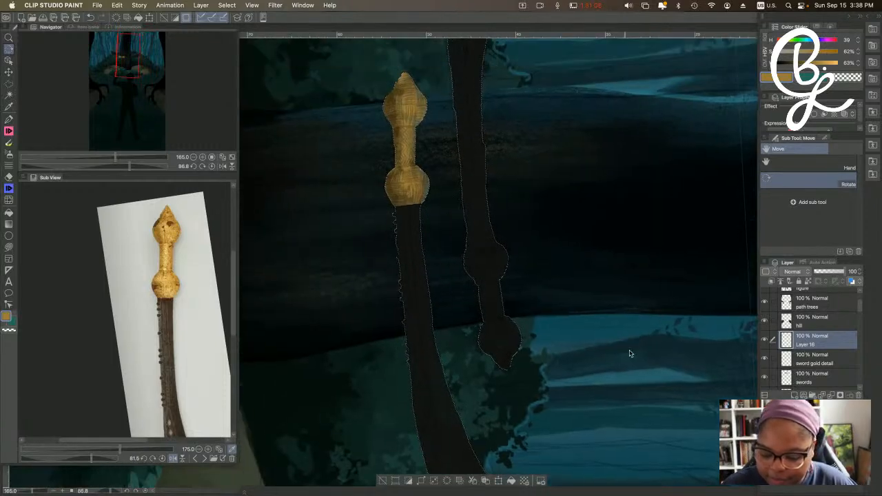
scroll(629, 353, up, 5)
scroll(613, 361, down, 7)
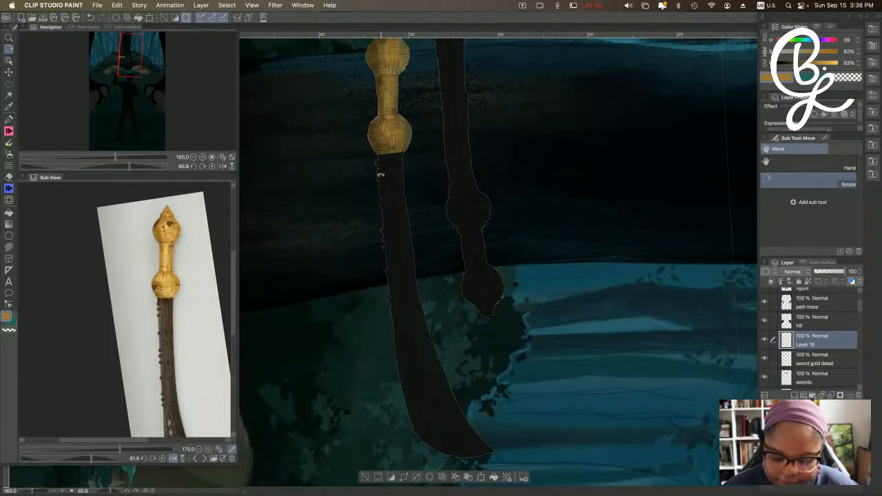
scroll(380, 175, down, 5)
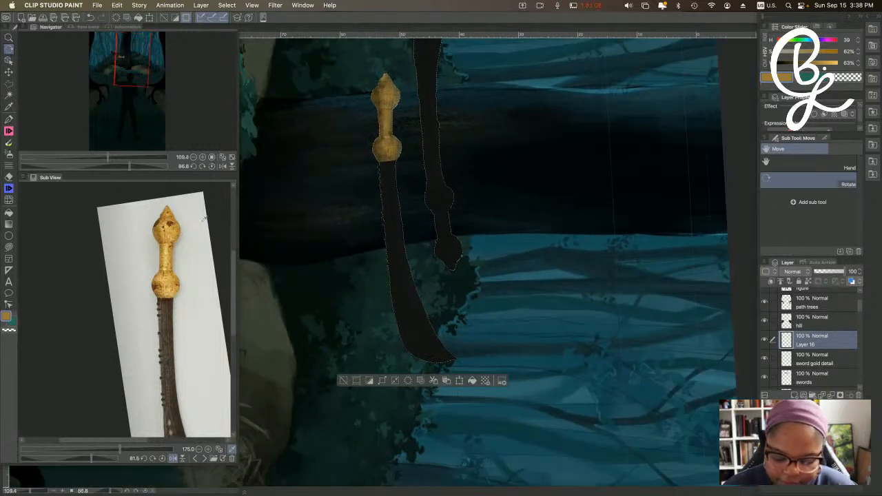
drag(495, 108, 475, 194)
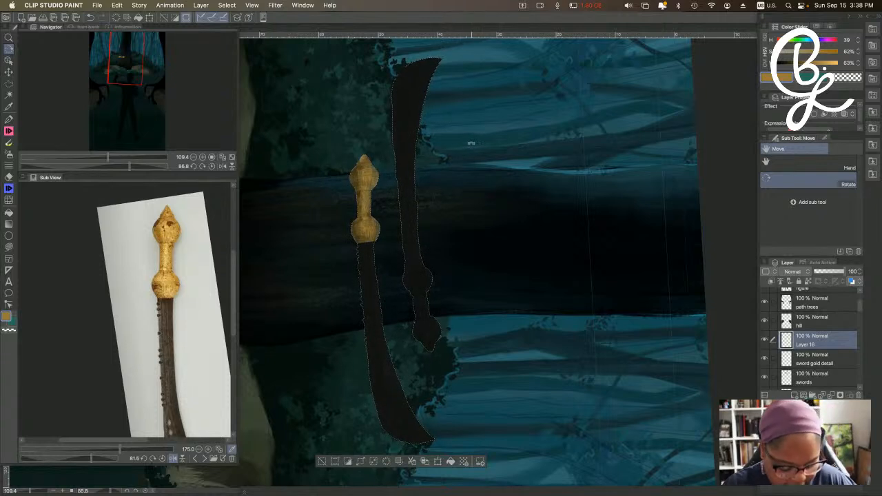
key(m)
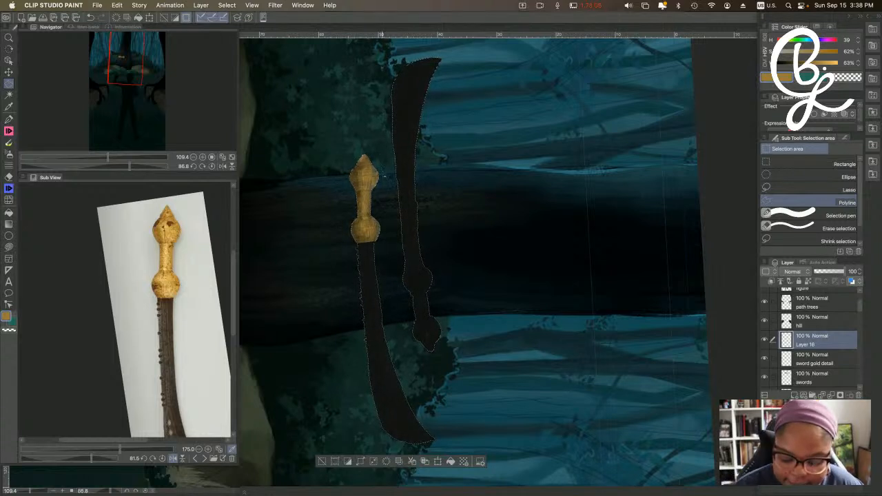
click(384, 177)
click(372, 64)
click(466, 45)
click(475, 351)
click(428, 385)
click(390, 314)
click(384, 178)
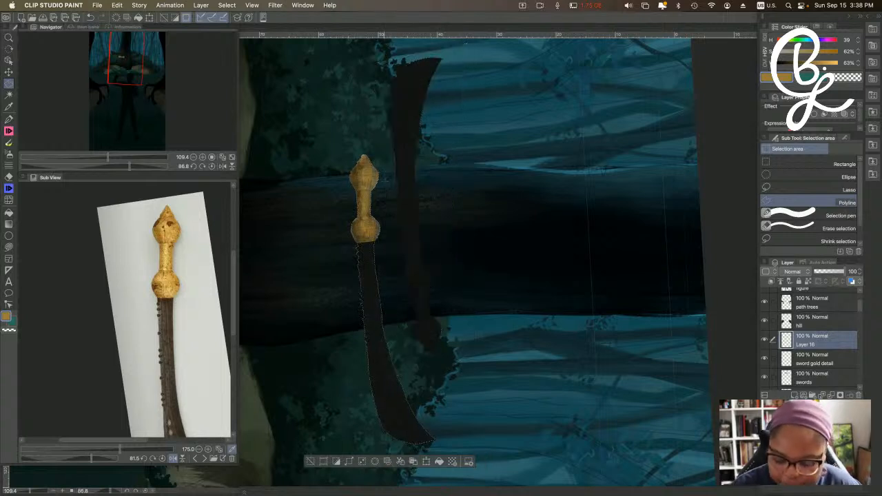
Show the blade in the reference photo and subtract the golden hilt from the selection with a polyline, leaving only the blade selected.
drag(547, 268, 573, 238)
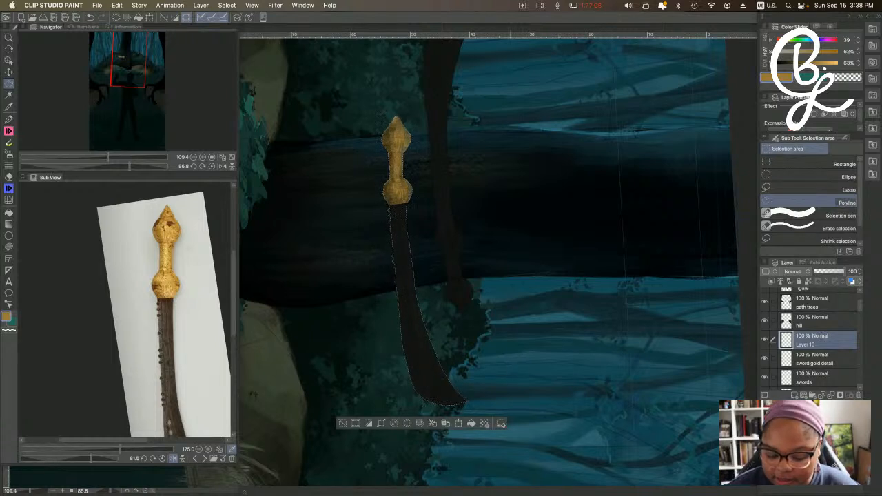
scroll(490, 324, up, 2)
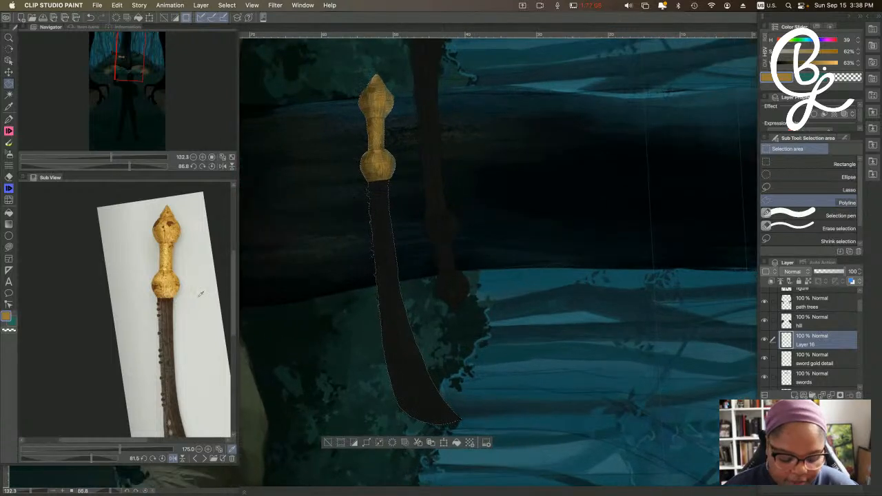
drag(233, 268, 238, 302)
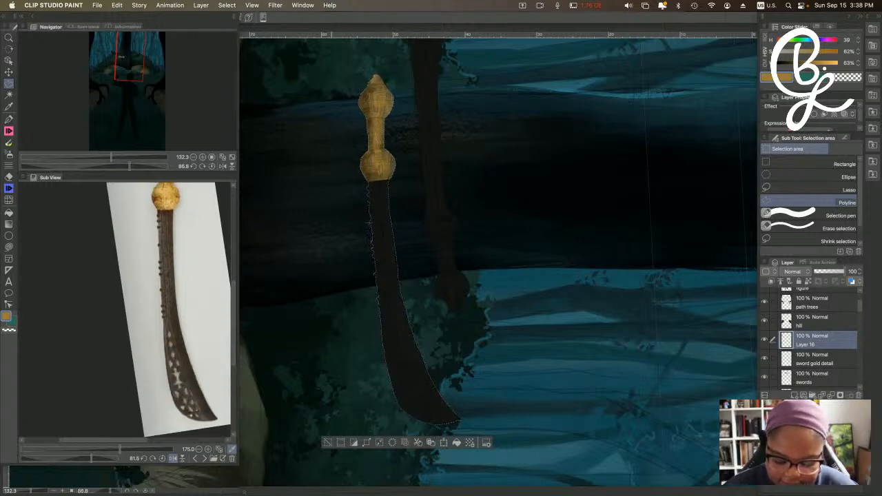
scroll(406, 220, up, 3)
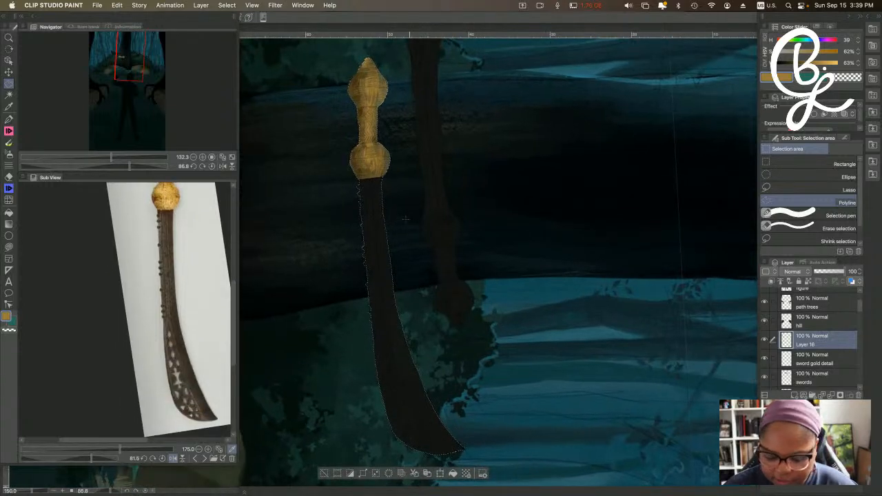
scroll(371, 163, up, 1)
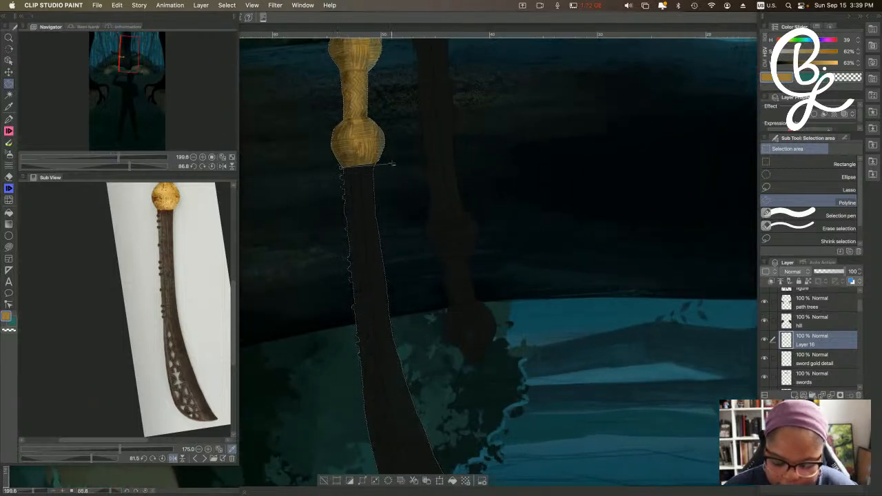
click(393, 161)
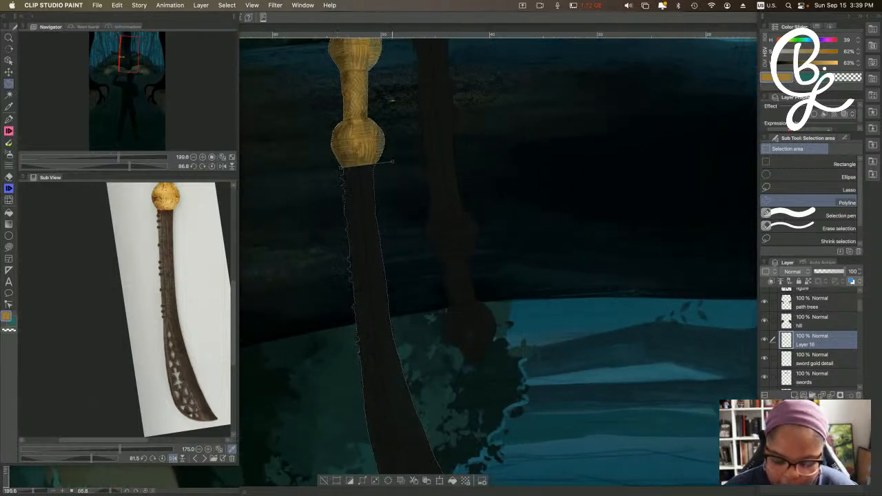
scroll(389, 136, up, 2)
drag(390, 135, 390, 158)
click(386, 72)
click(340, 48)
click(307, 95)
click(316, 167)
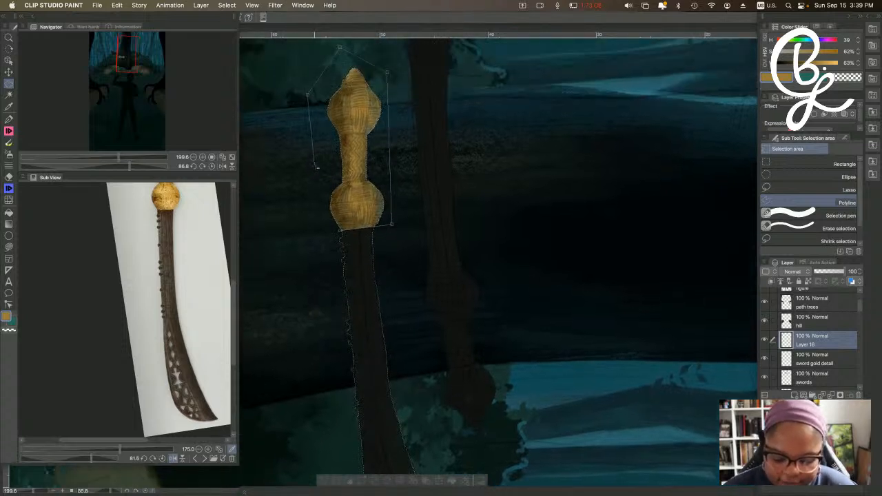
click(306, 231)
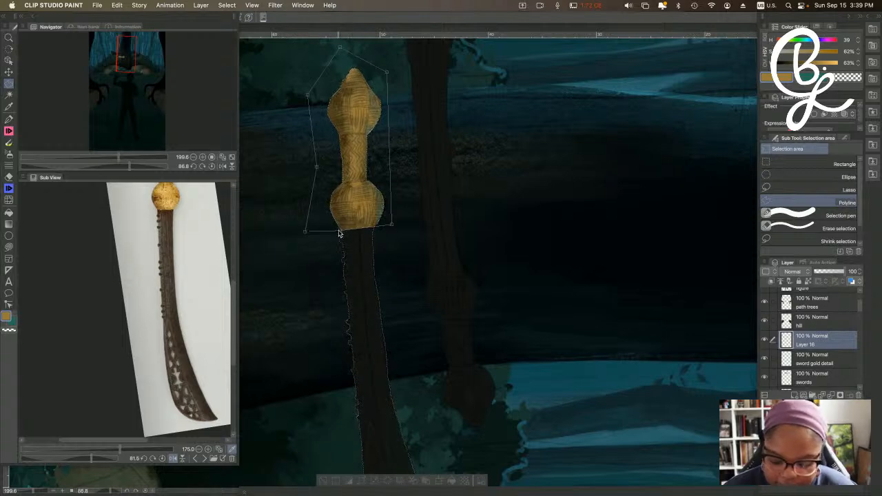
click(341, 231)
Sample a reddish brown from the reference blade and paint it along the smooth edge below the hilt with the Opaque 2 brush.
drag(419, 240, 419, 126)
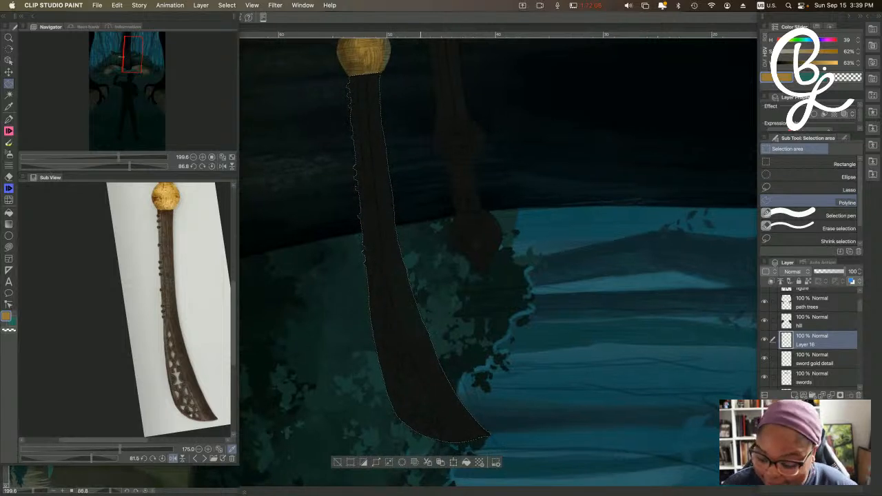
key(b)
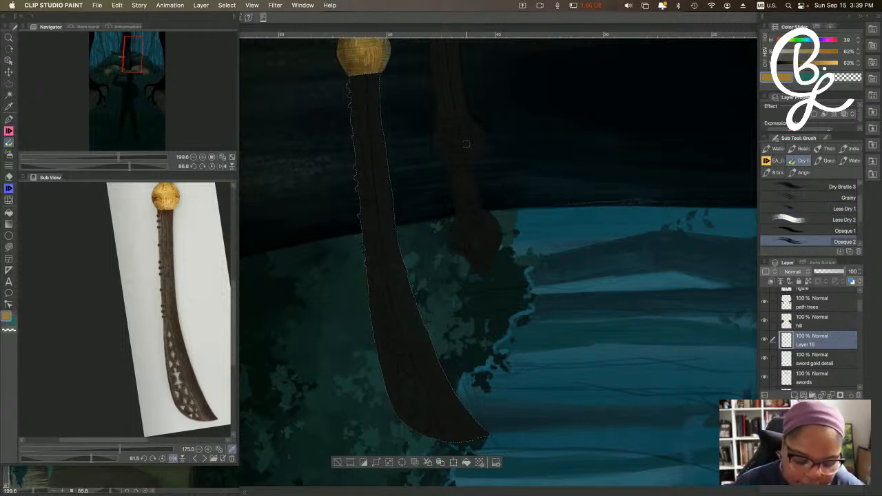
click(169, 215)
mouse_move(370, 98)
mouse_down()
mouse_move(375, 76)
mouse_move(378, 119)
mouse_up()
mouse_move(377, 77)
mouse_down()
mouse_move(393, 195)
mouse_move(381, 119)
mouse_up()
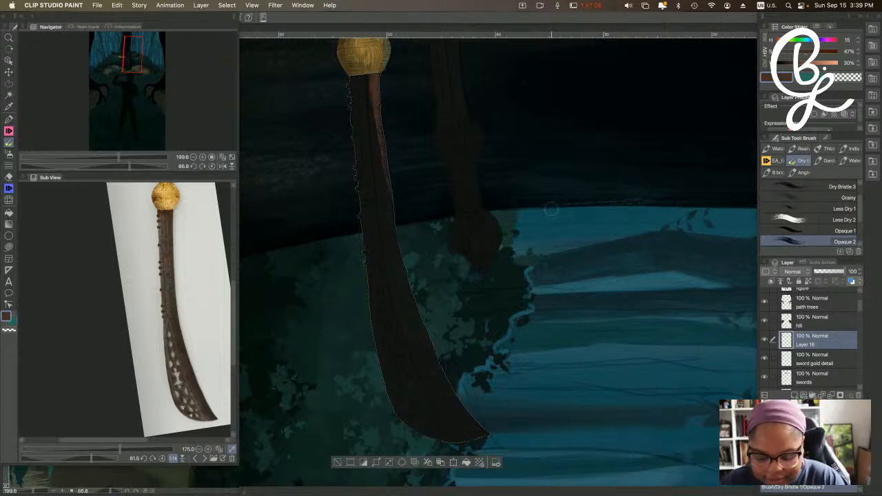
Sample a lighter brown from the reference blade and paint it along the spiny edge below the hilt.
click(163, 222)
drag(353, 76, 355, 133)
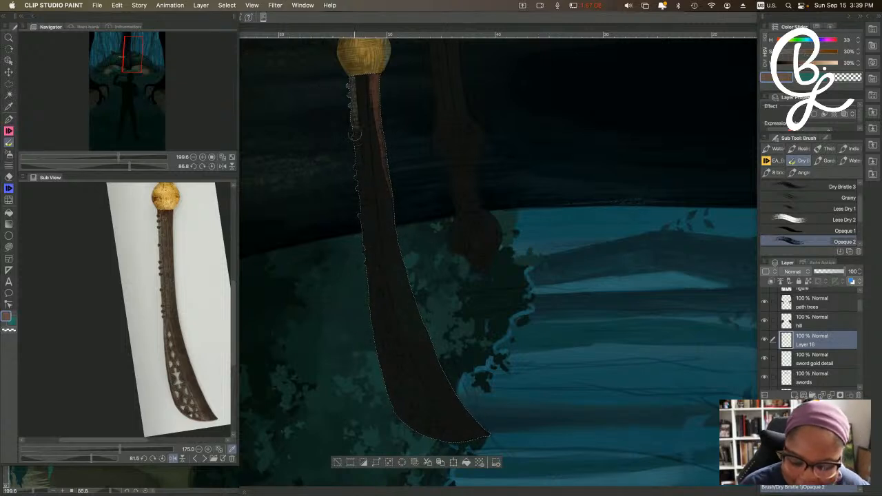
drag(352, 77, 360, 220)
drag(355, 77, 359, 141)
drag(358, 100, 362, 172)
Sample a near-black tone from the painted blade and add dark lengthwise streaks down its centre.
alt+click(368, 92)
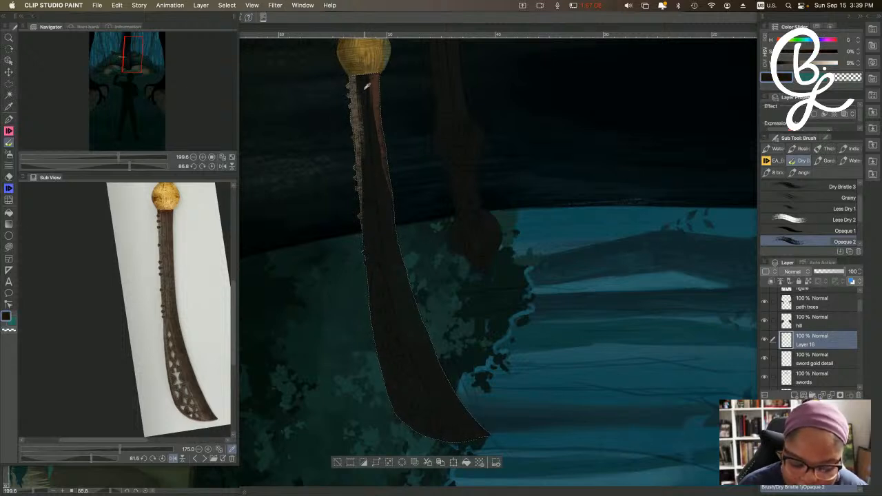
drag(363, 82, 377, 225)
drag(365, 129, 380, 268)
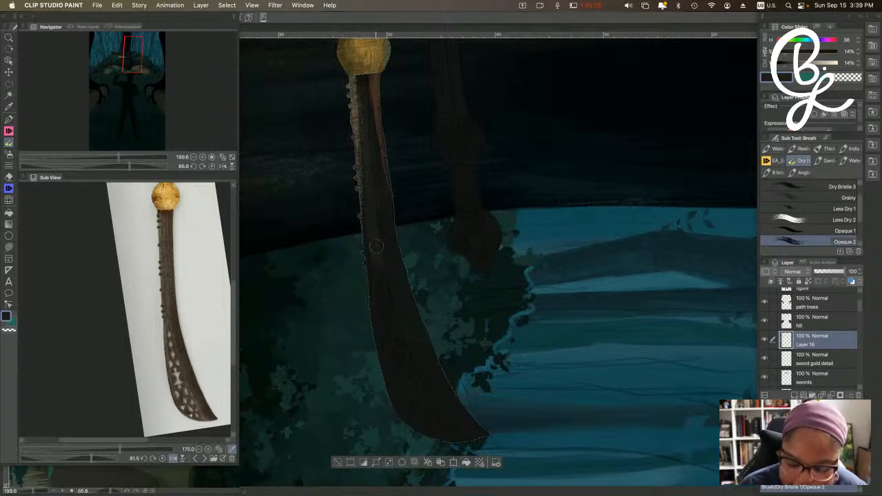
Sample further browns from the reference and paint wood-grain streaks along the smooth side of the blade down to its middle.
click(182, 321)
drag(368, 86, 380, 180)
drag(376, 146, 388, 227)
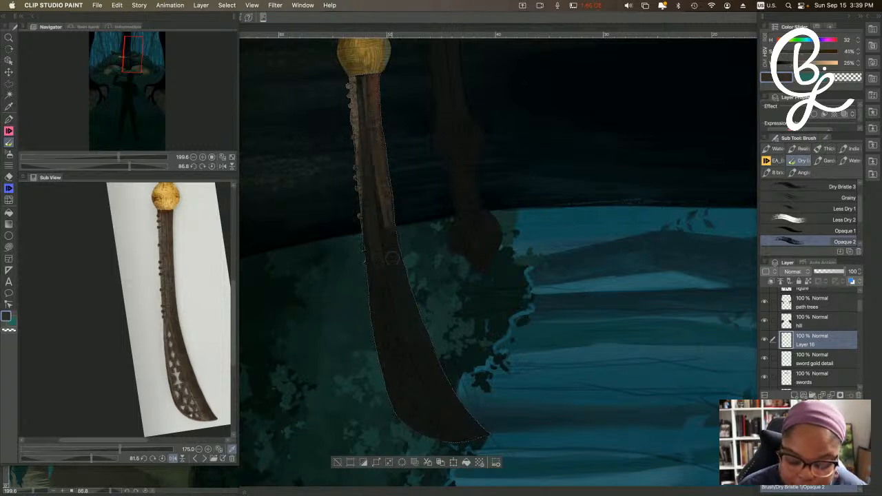
click(183, 354)
mouse_move(388, 219)
mouse_down()
mouse_move(402, 300)
mouse_move(383, 205)
mouse_move(391, 275)
mouse_up()
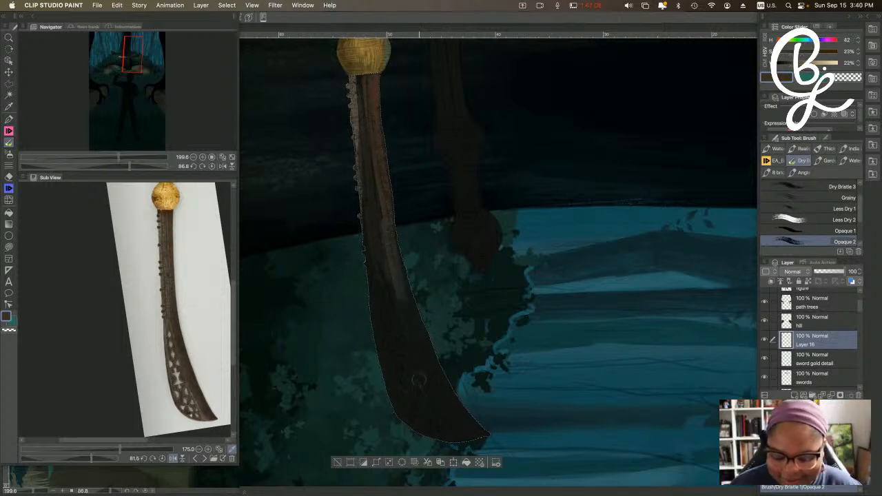
Paint a brown central ridge from mid-blade to the tip and lighter brown streaks along the blade's spiny edge.
drag(385, 287, 460, 436)
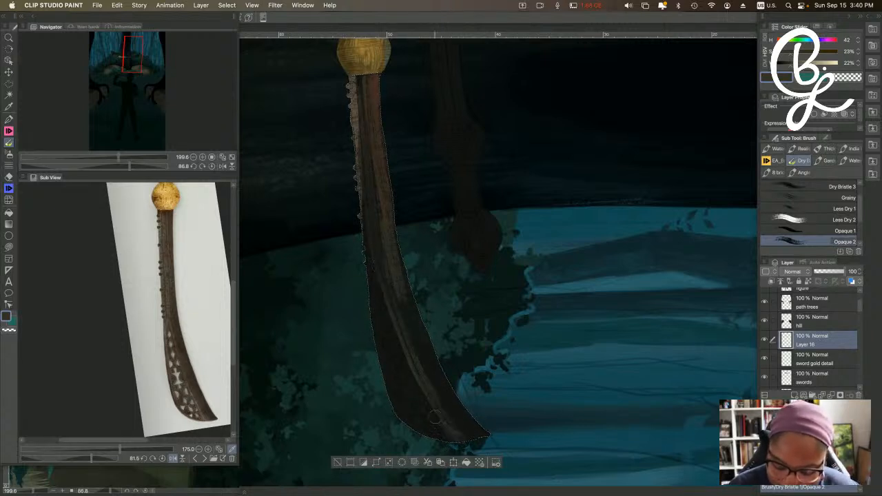
mouse_move(368, 271)
mouse_down()
mouse_move(385, 373)
mouse_move(433, 439)
mouse_up()
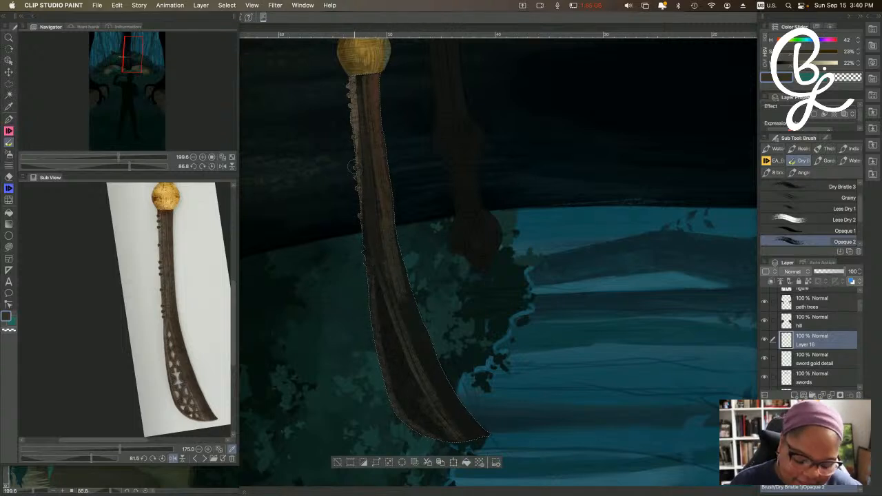
alt+click(361, 145)
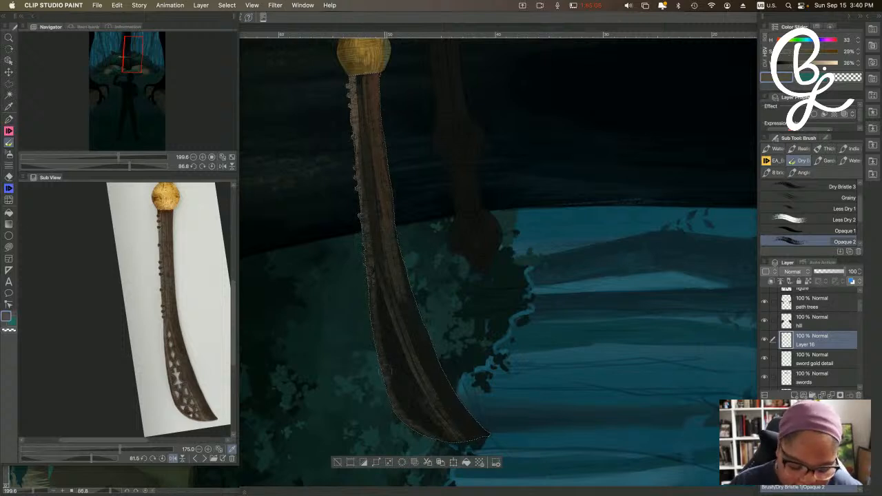
Sample browns from the painted blade and the reference and paint streaks on the smooth edge near the tip.
alt+click(421, 404)
scroll(536, 336, down, 1)
scroll(534, 333, down, 3)
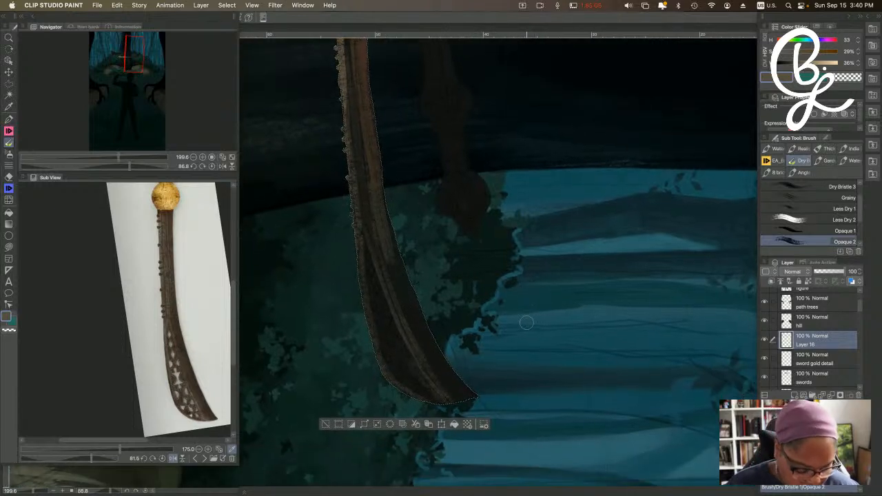
click(197, 373)
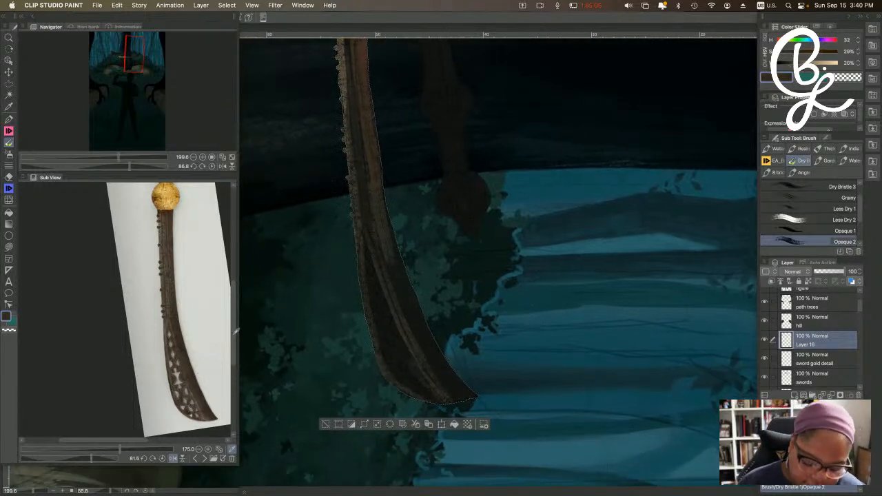
drag(470, 398, 435, 350)
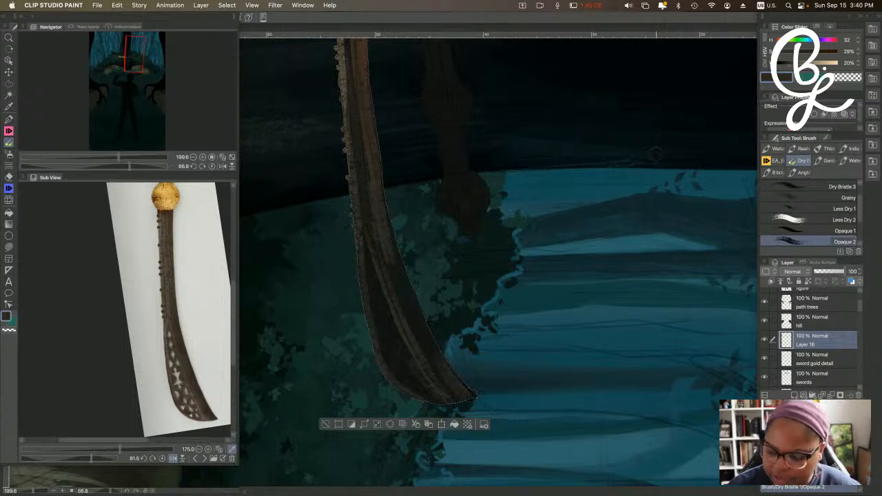
Lower the brush colour's brightness to 10% and shade the lower smooth side of the blade with dark strokes down to the tip.
click(788, 64)
click(785, 63)
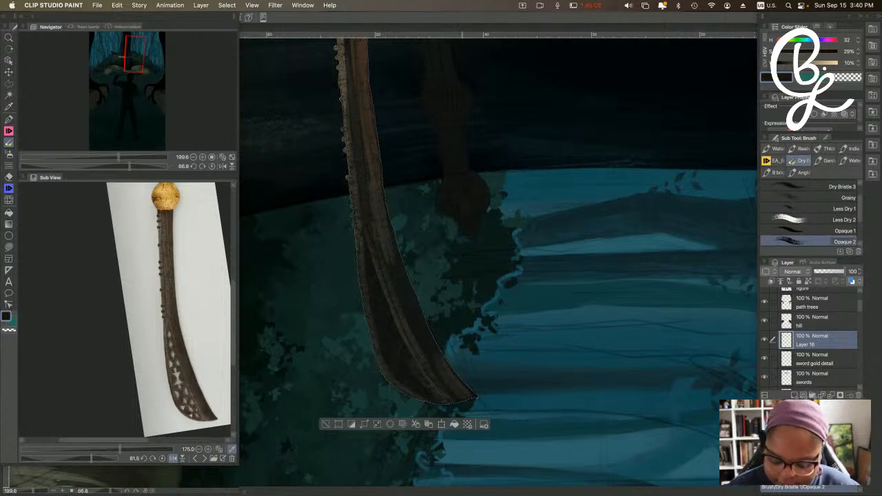
drag(424, 336, 469, 402)
drag(405, 304, 458, 400)
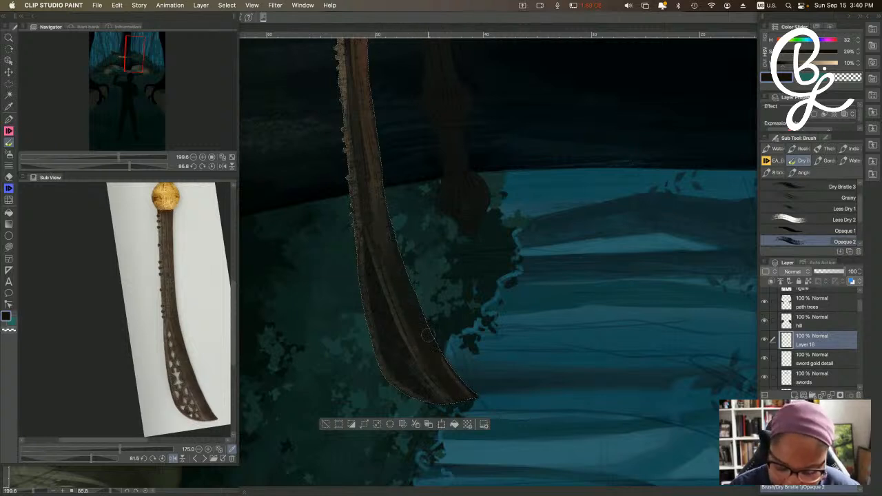
Paint tones sampled from the blade between its ridge and smooth edge, and soften the streaks with the Frost blend tool.
alt+click(450, 388)
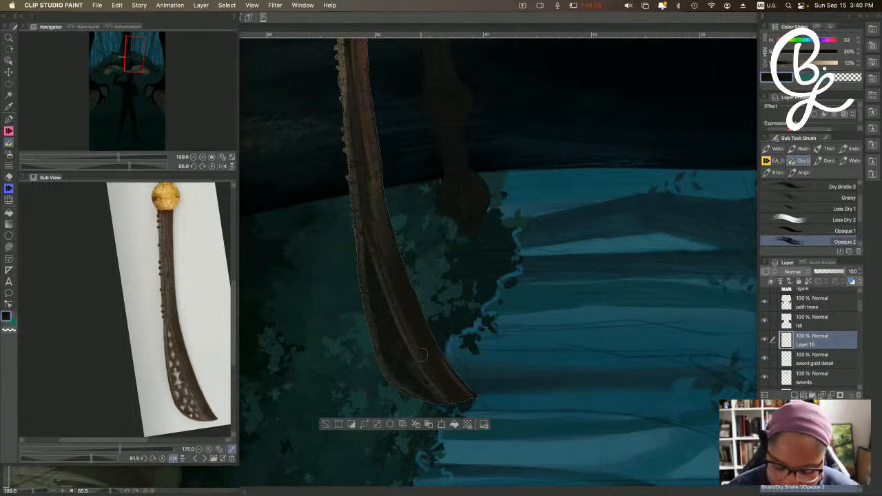
alt+click(435, 371)
alt+click(391, 260)
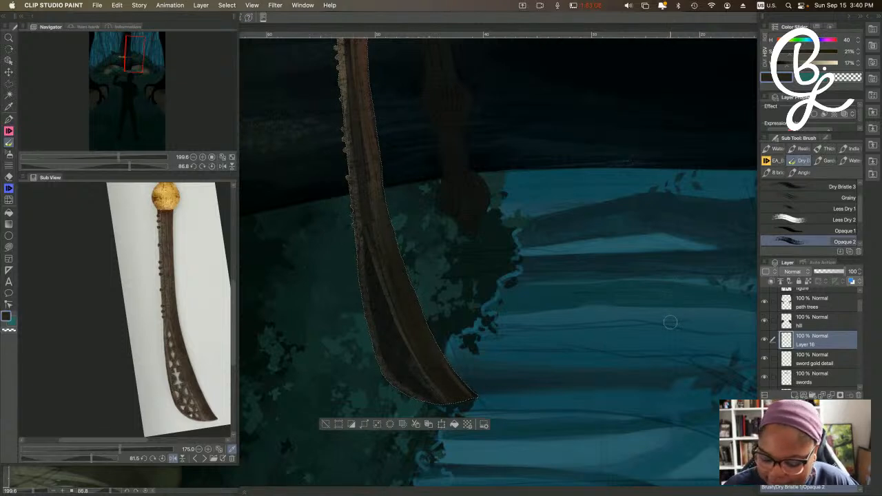
key(j)
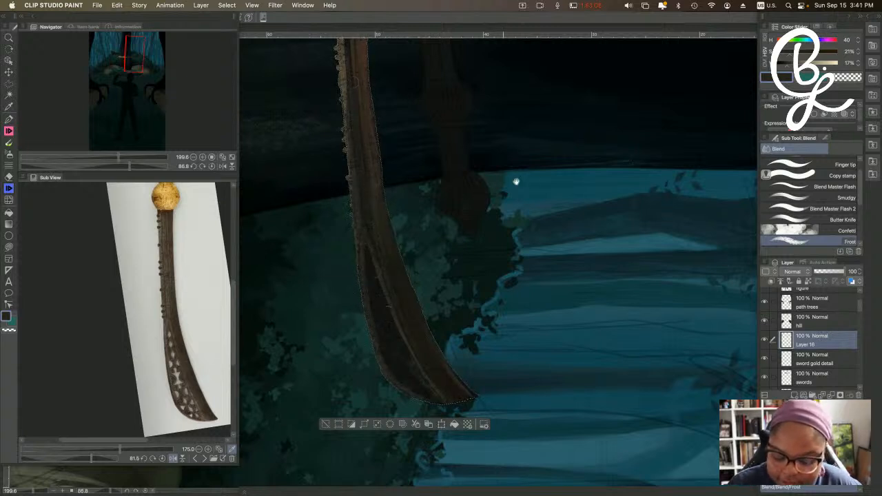
scroll(539, 192, up, 3)
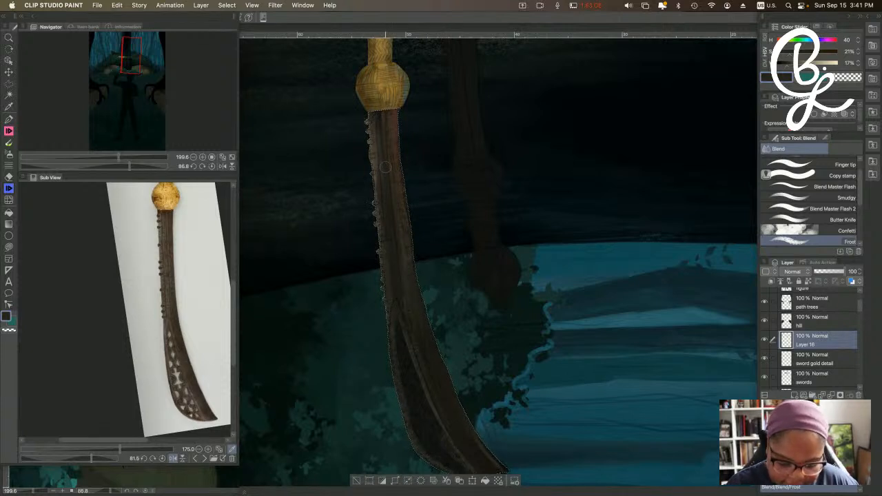
Add near-black accents with the Opaque 2 brush, and paint sampled reddish browns along the smooth side toward the tip.
key(b)
alt+click(378, 112)
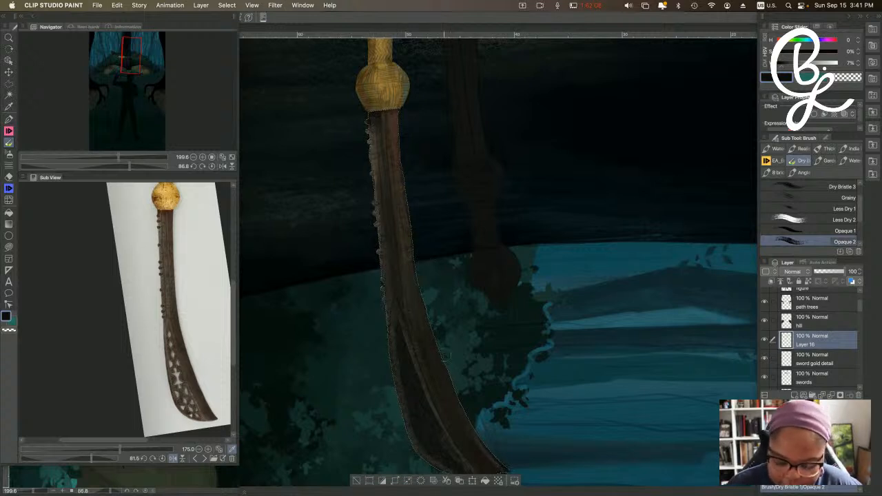
scroll(524, 254, down, 3)
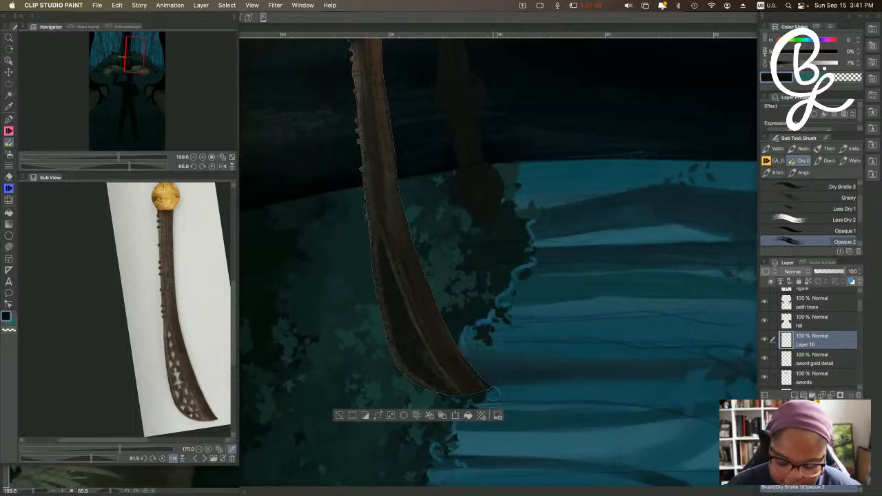
alt+click(379, 54)
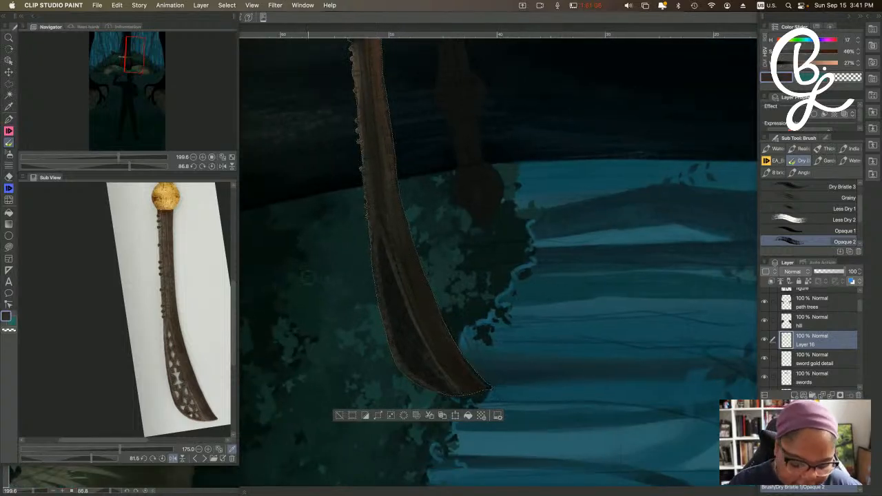
click(202, 398)
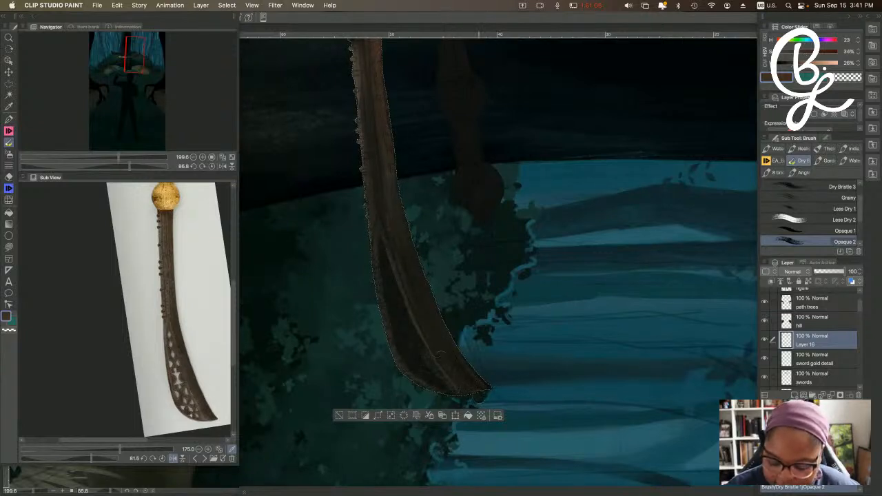
Sample a near-black brown from the painted blade and darken its wide lower part and the central ridge.
alt+click(462, 363)
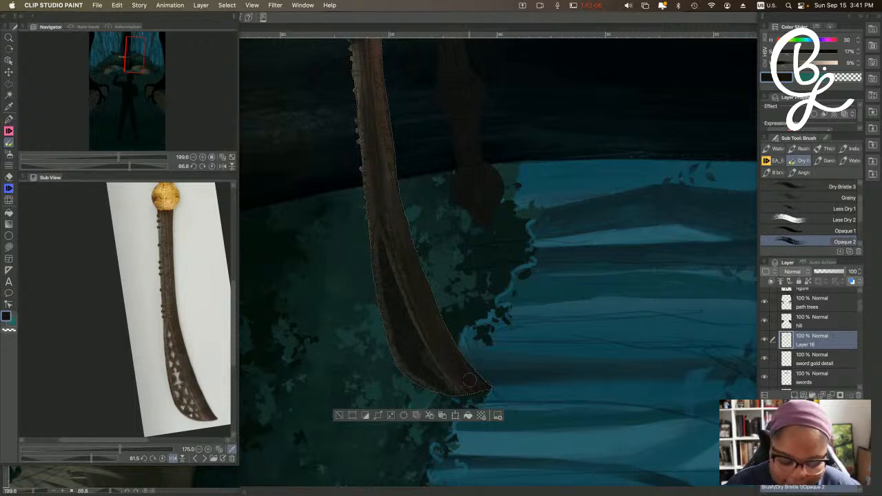
mouse_move(379, 230)
mouse_down()
mouse_move(406, 316)
mouse_move(382, 237)
mouse_move(402, 336)
mouse_up()
drag(383, 271, 413, 372)
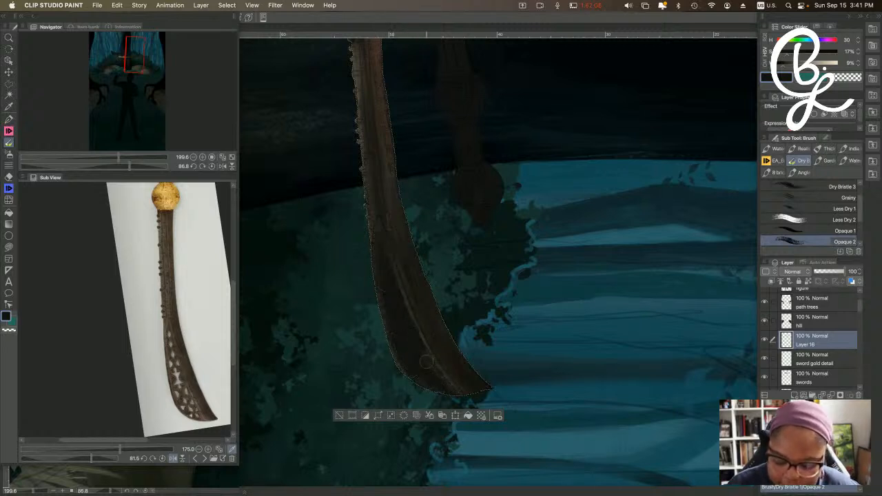
drag(397, 279, 450, 384)
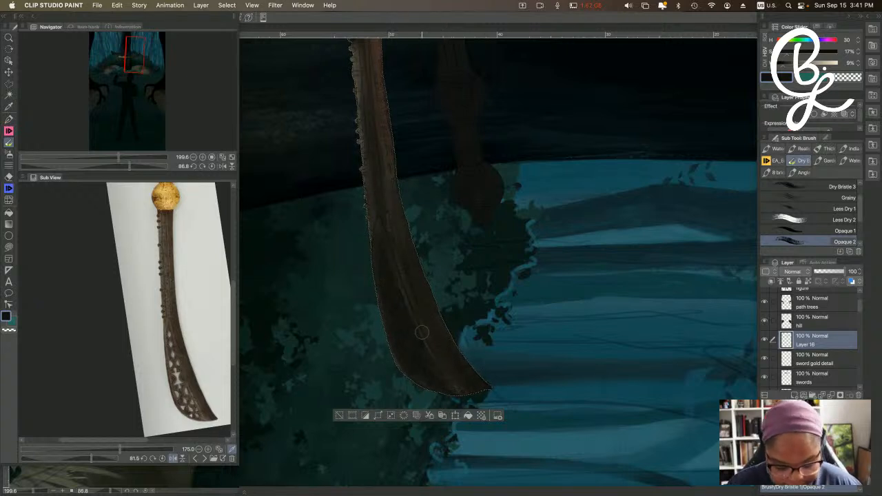
Cut the first small holes where the blade widens, using the Snap eraser on both the swords layer and Layer 16.
key(e)
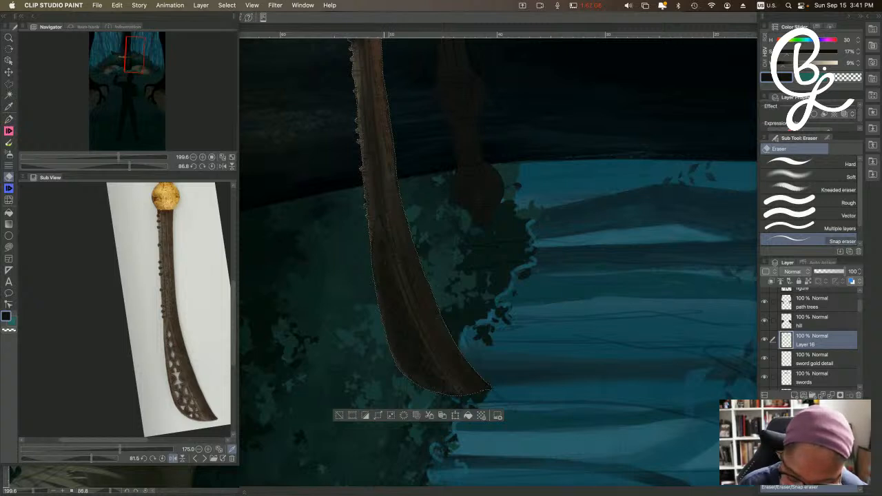
click(832, 360)
click(821, 379)
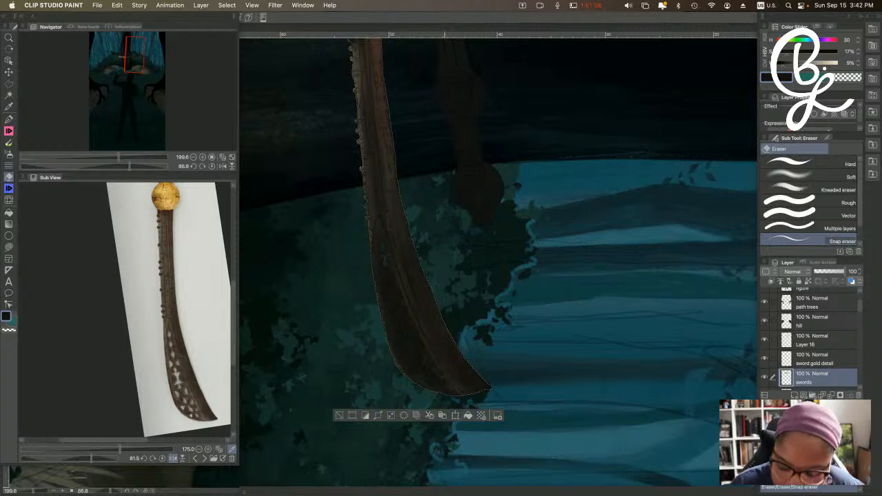
drag(567, 228, 607, 193)
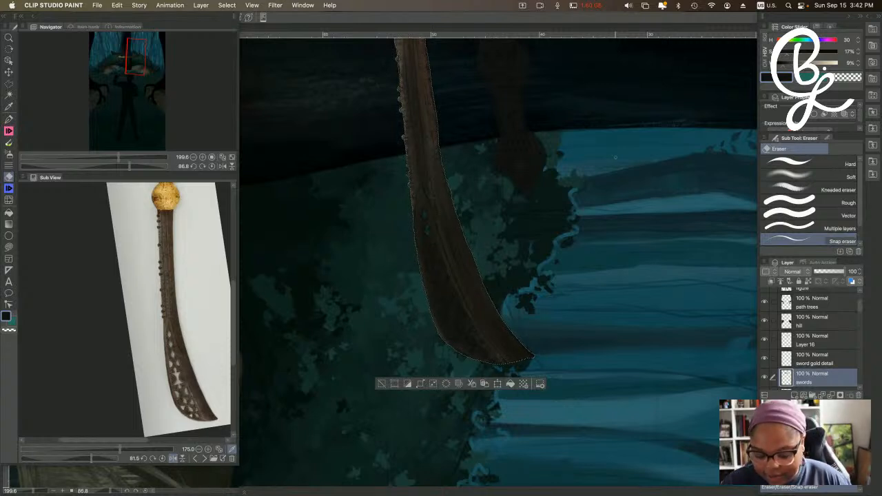
click(827, 341)
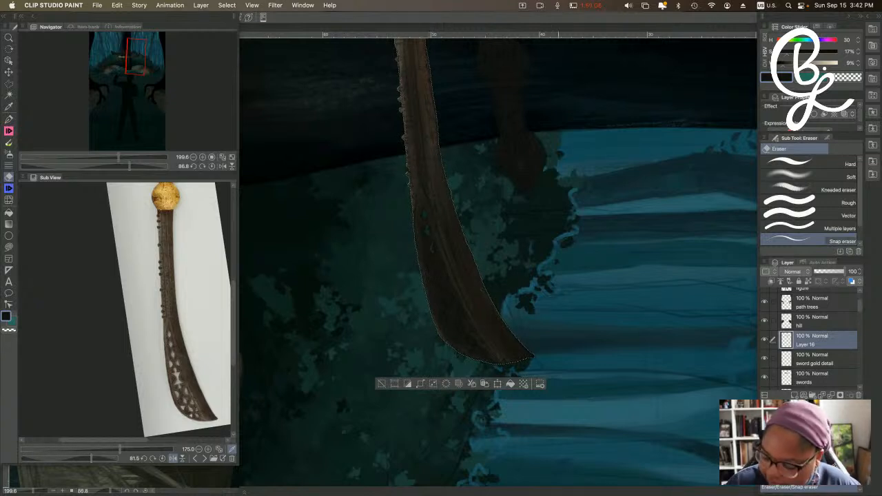
click(832, 376)
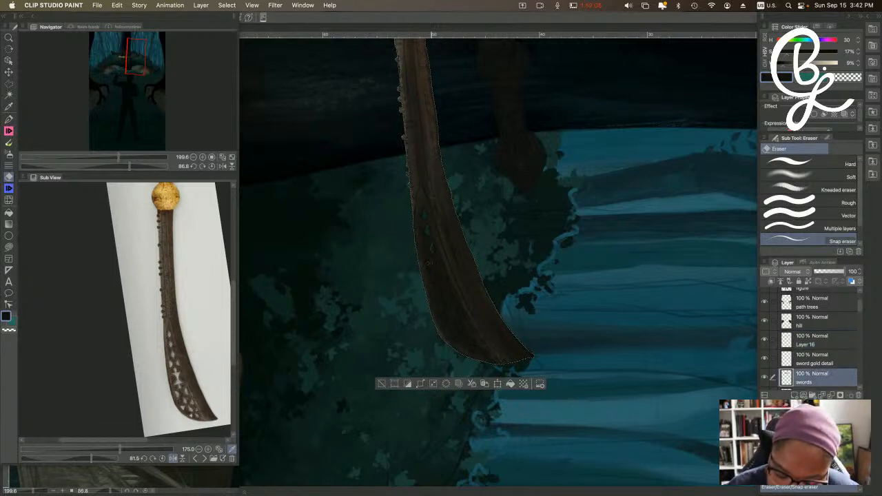
click(841, 340)
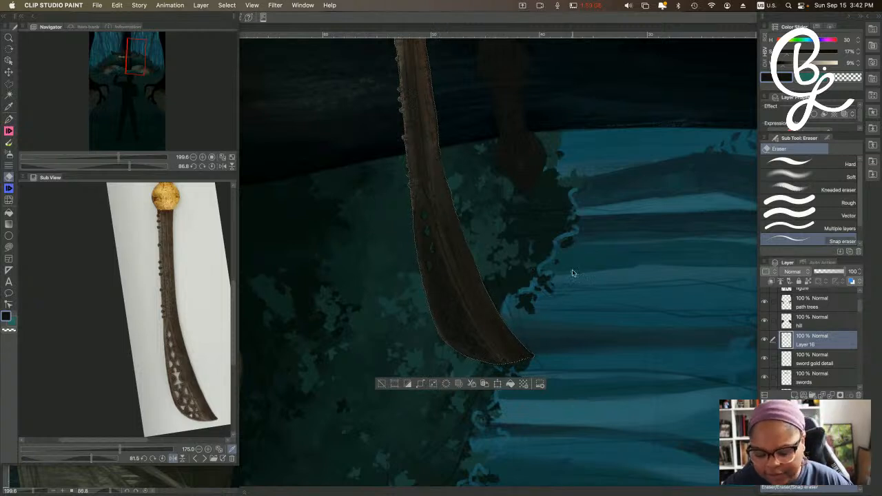
Erase further small holes down the middle of the widened blade on Layer 16 and the swords layer, following the reference.
drag(572, 268, 540, 233)
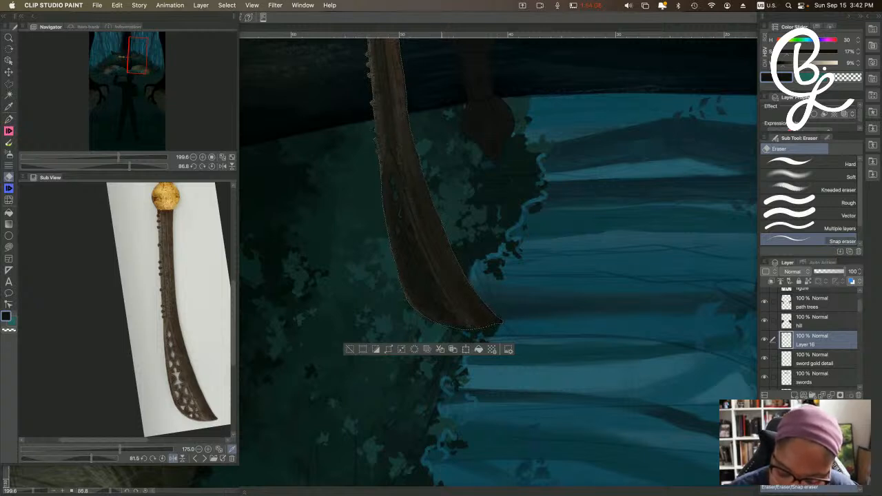
click(825, 376)
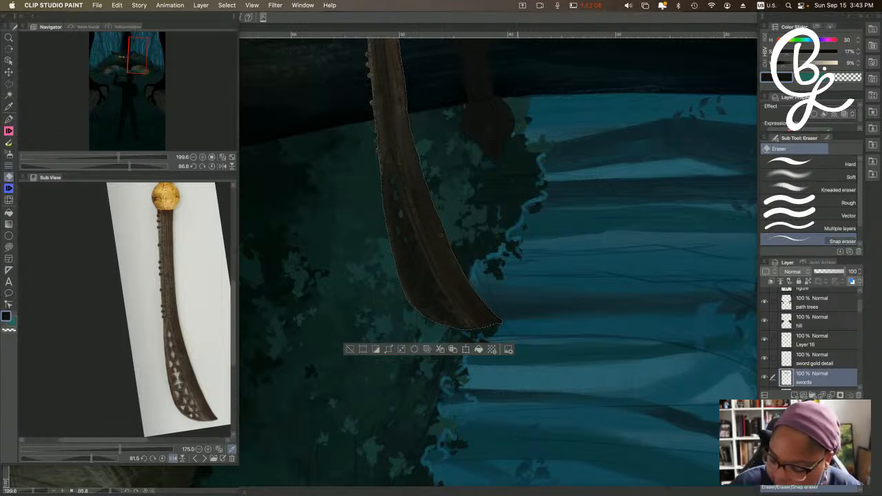
click(839, 342)
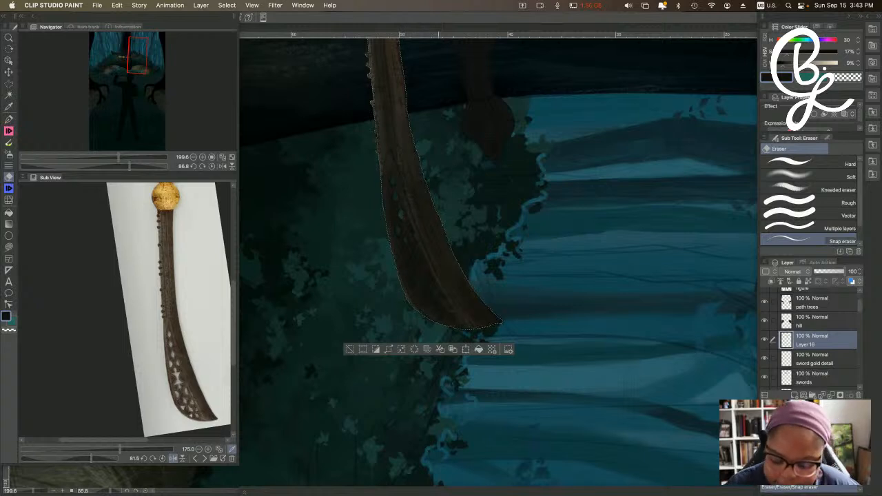
drag(571, 245, 558, 214)
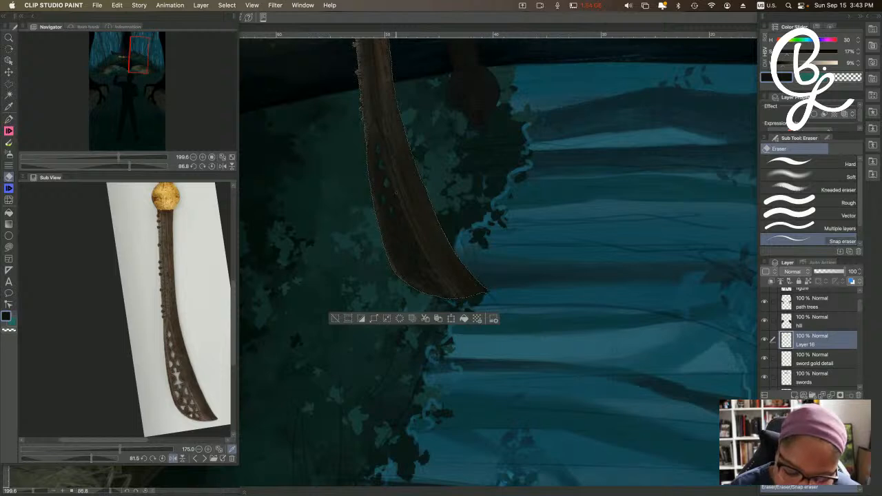
Erase more small holes down the lower widened part of the blade, using the Snap eraser on both the swords layer and Layer 16.
click(828, 377)
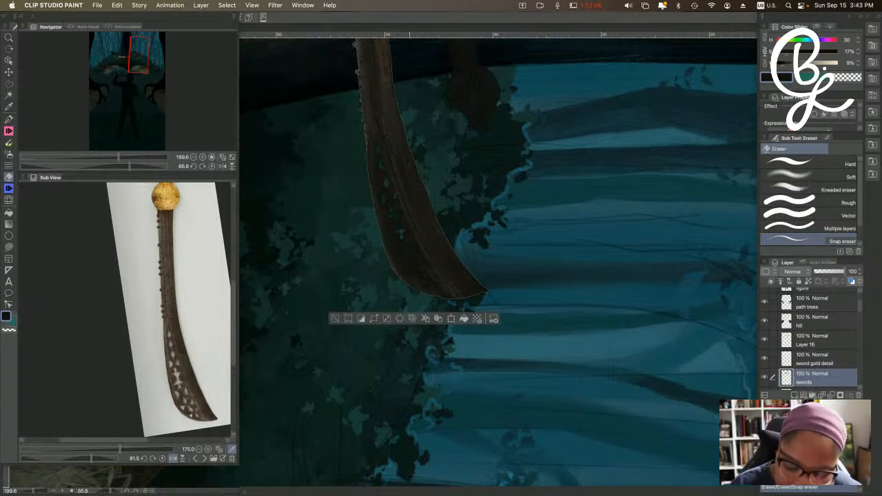
drag(584, 242, 597, 206)
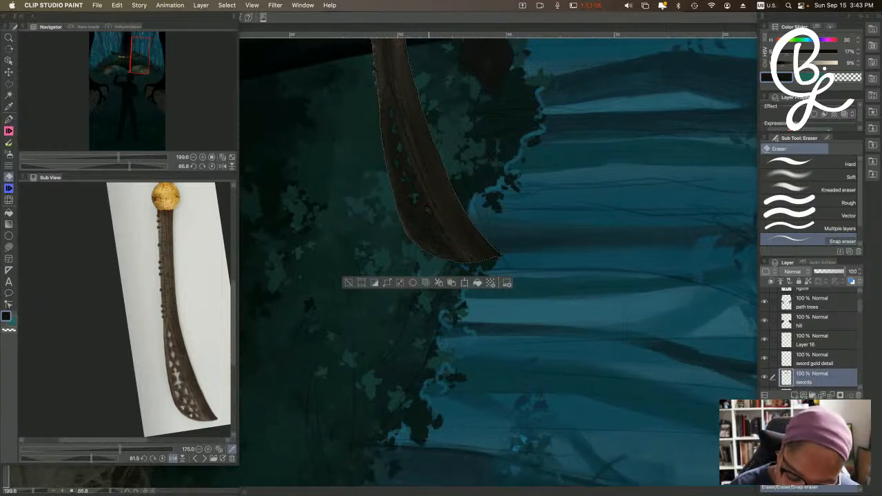
click(844, 341)
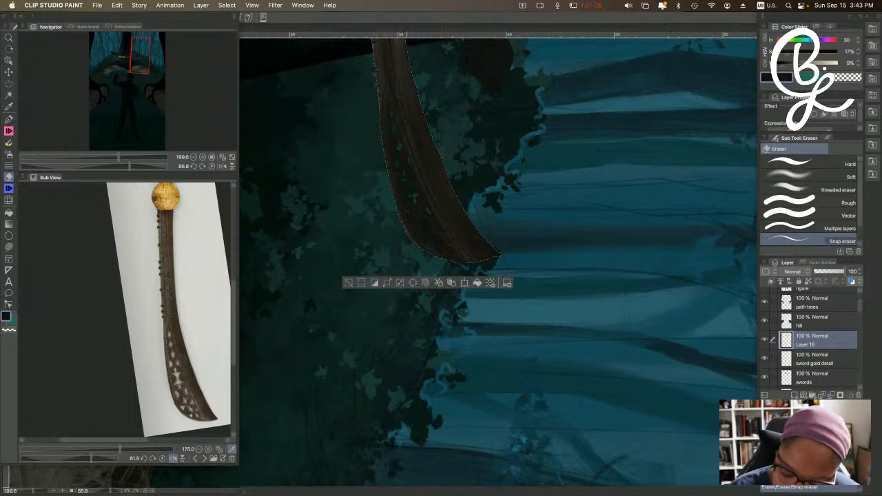
click(827, 378)
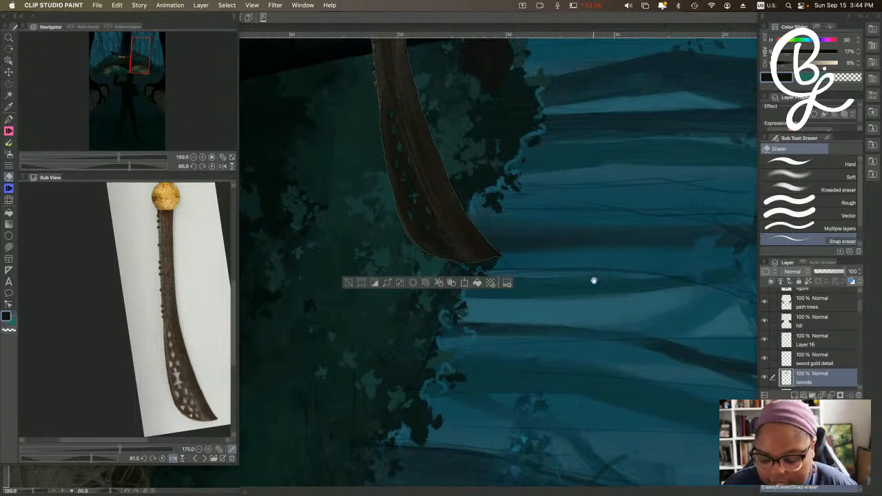
scroll(597, 276, down, 2)
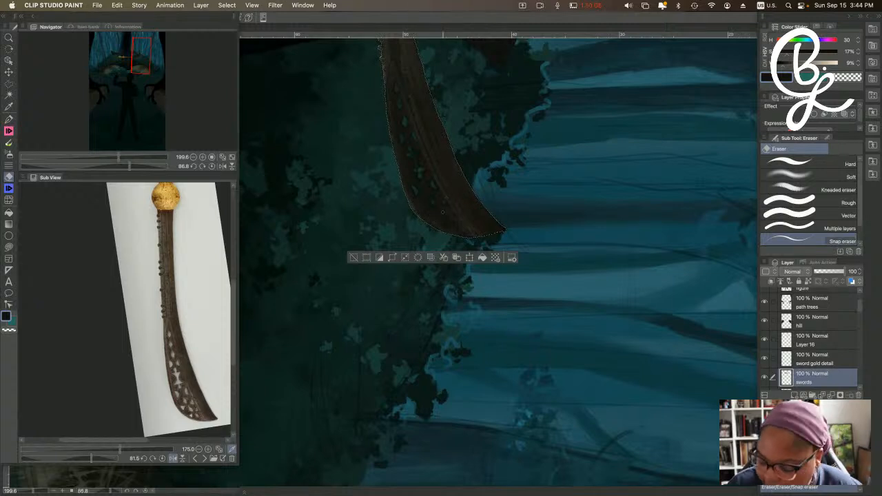
Cut the remaining cluster of small holes near the blade's tip, erasing on both Layer 16 and the swords layer.
click(807, 337)
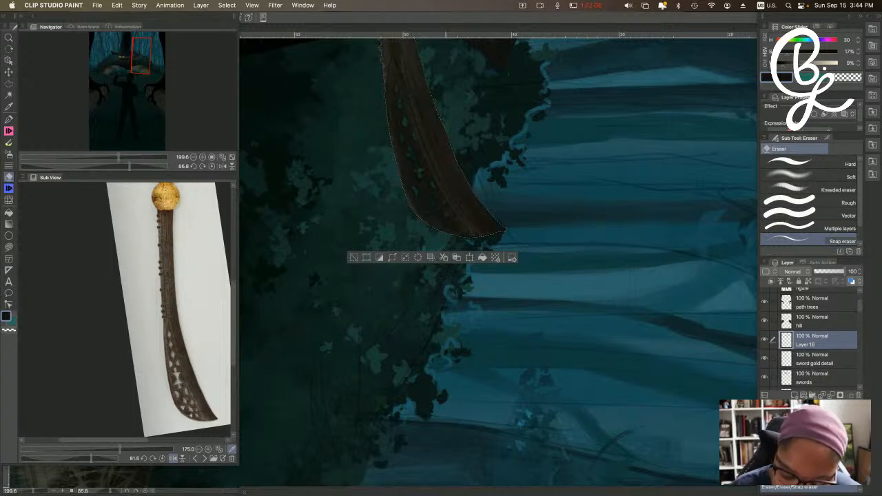
click(839, 380)
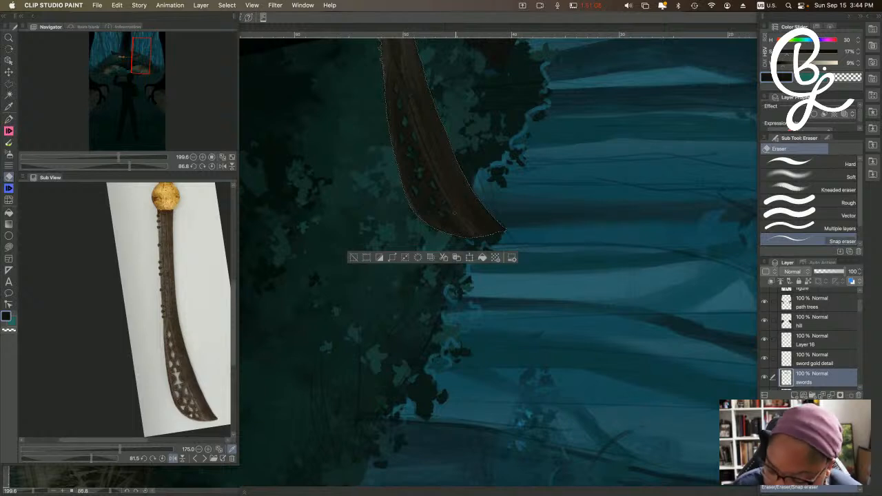
click(827, 338)
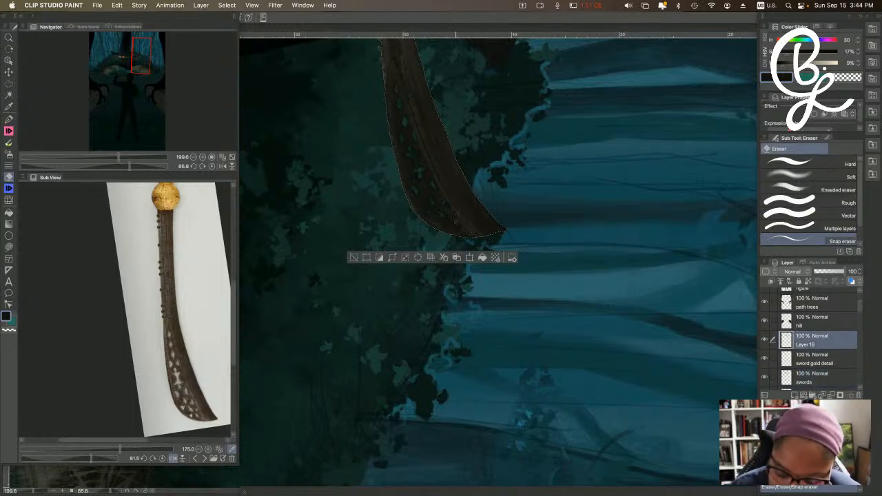
click(836, 374)
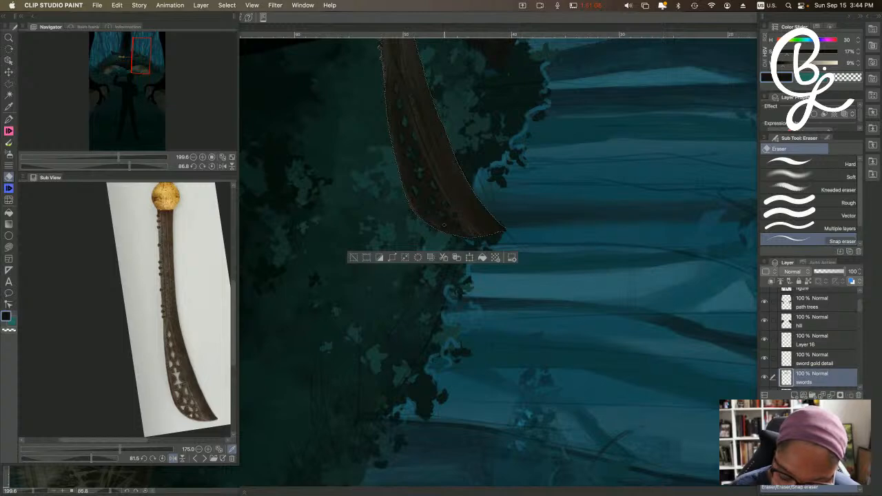
Replace the current selection with the outline of the swords layer's contents and activate the Polyline selection tool.
scroll(645, 191, up, 5)
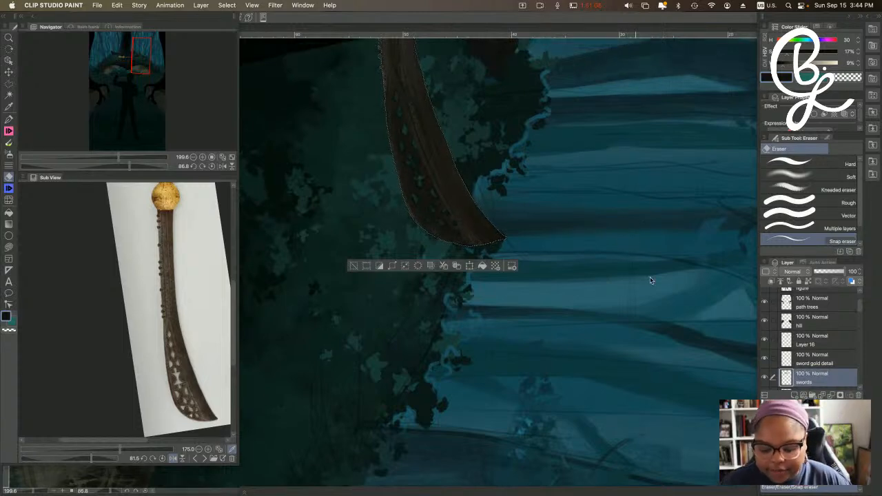
scroll(622, 261, up, 3)
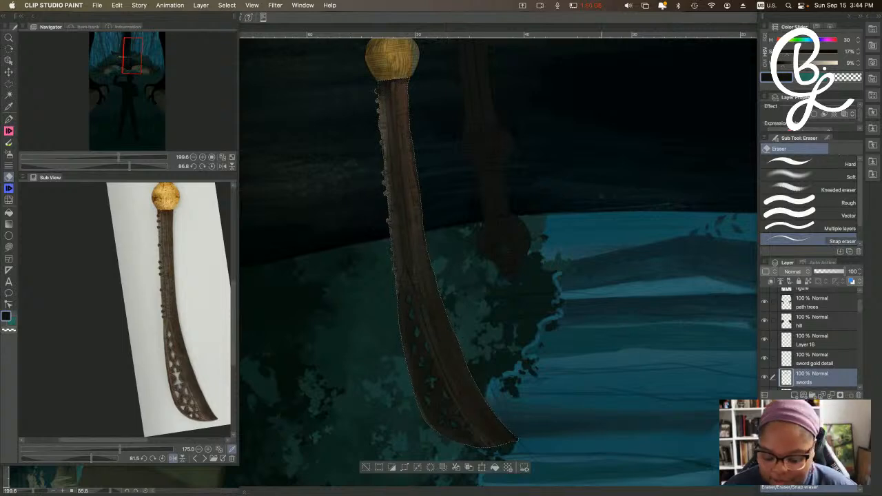
scroll(578, 212, down, 3)
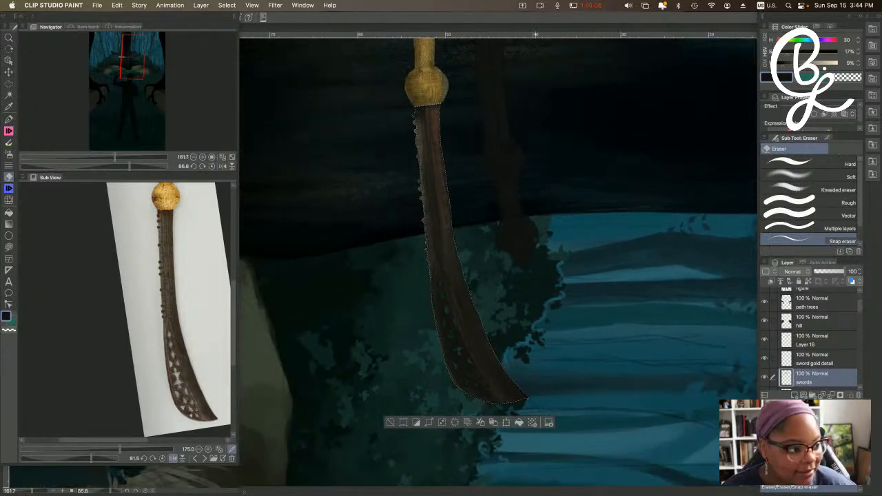
scroll(536, 239, down, 2)
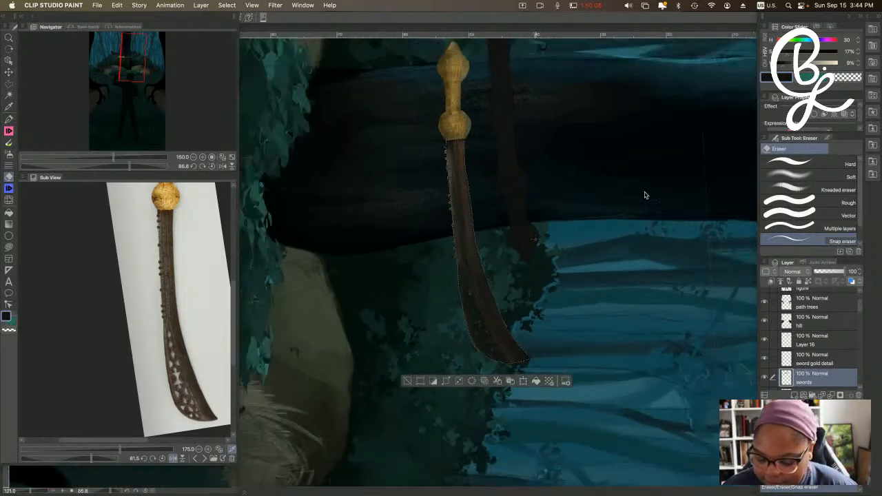
drag(579, 200, 524, 211)
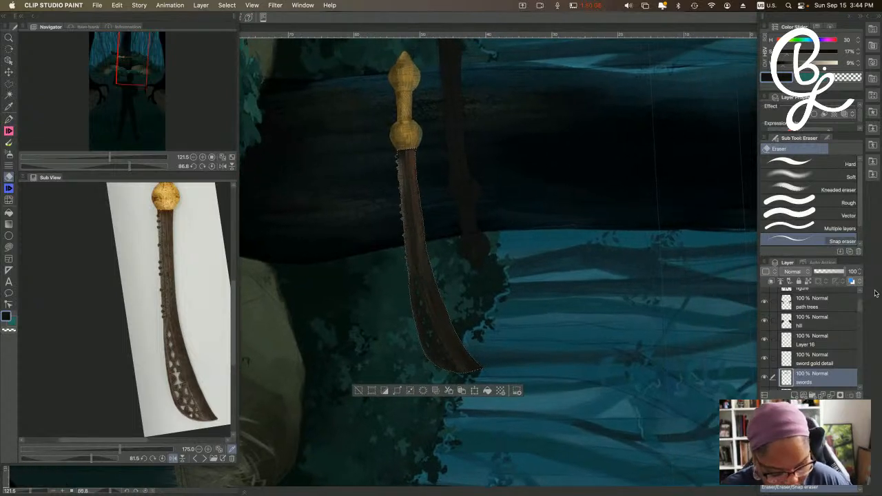
key(super+d)
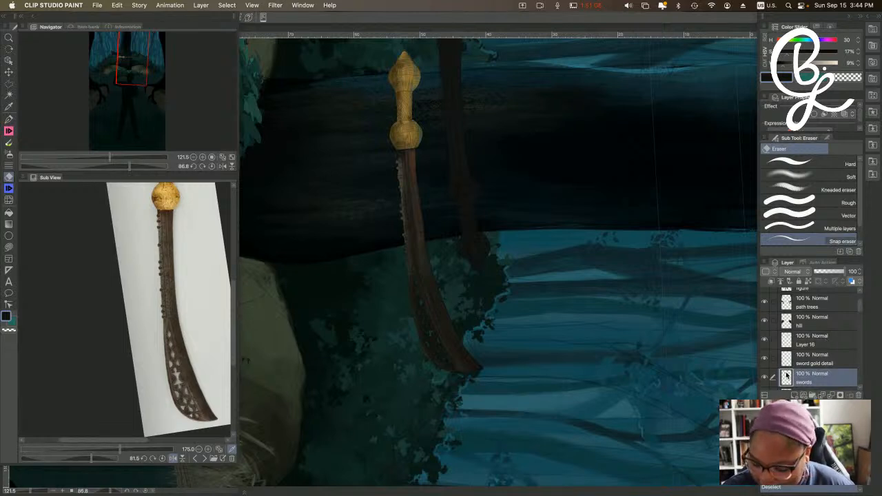
super+click(787, 376)
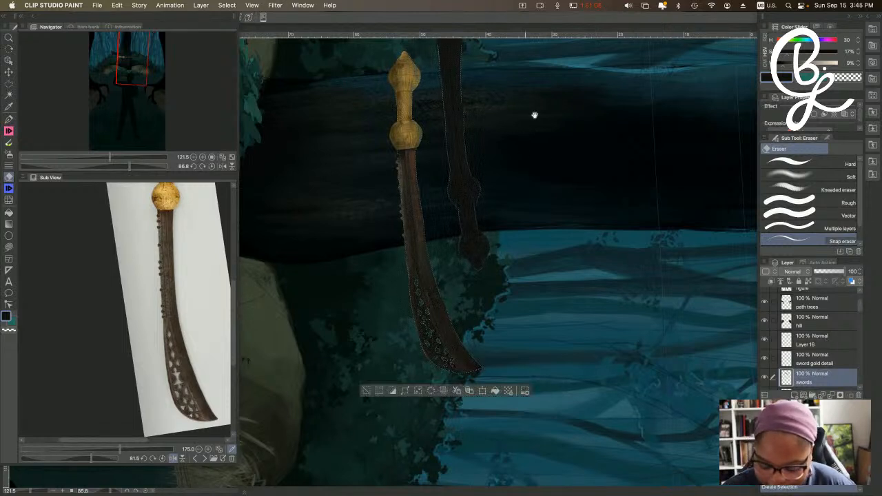
scroll(542, 182, up, 1)
scroll(542, 183, up, 3)
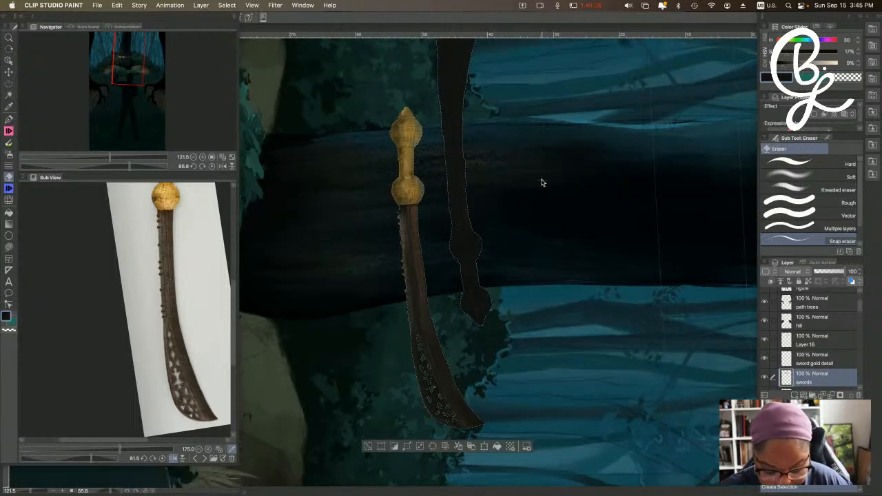
key(m)
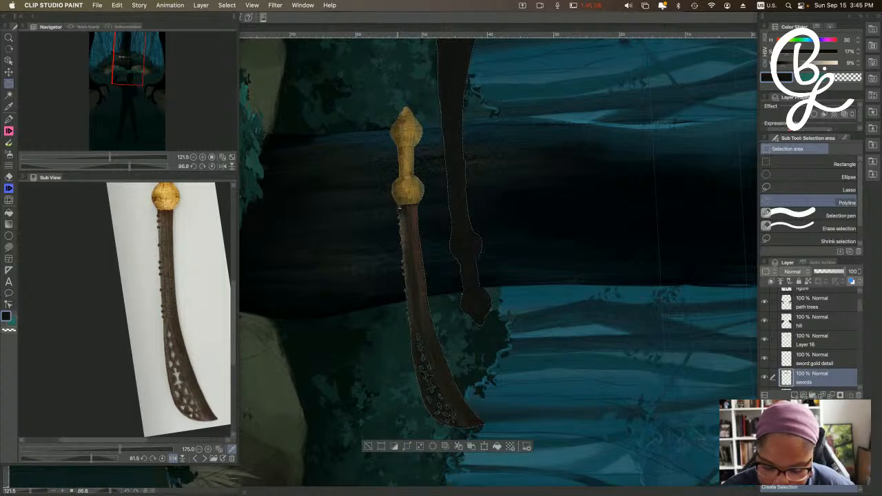
Try to take the gold hilt and the second sword out of the selection with a polyline around them.
click(399, 206)
click(430, 203)
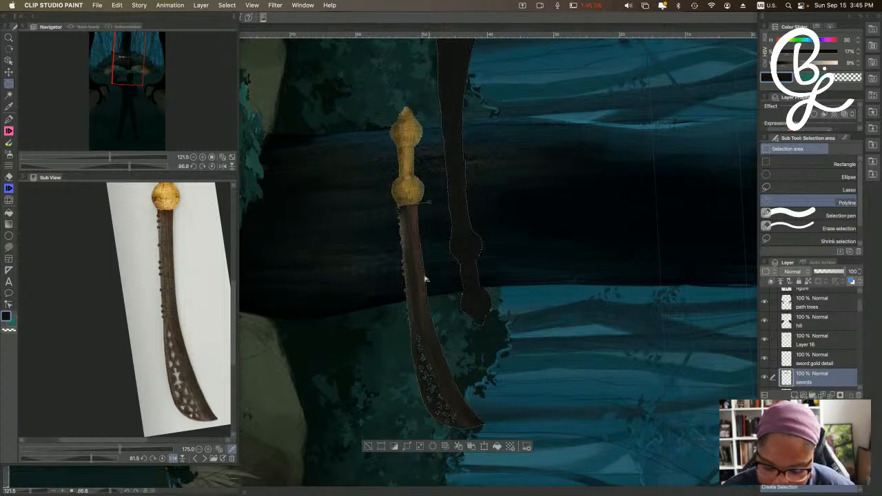
click(452, 336)
click(538, 355)
click(558, 129)
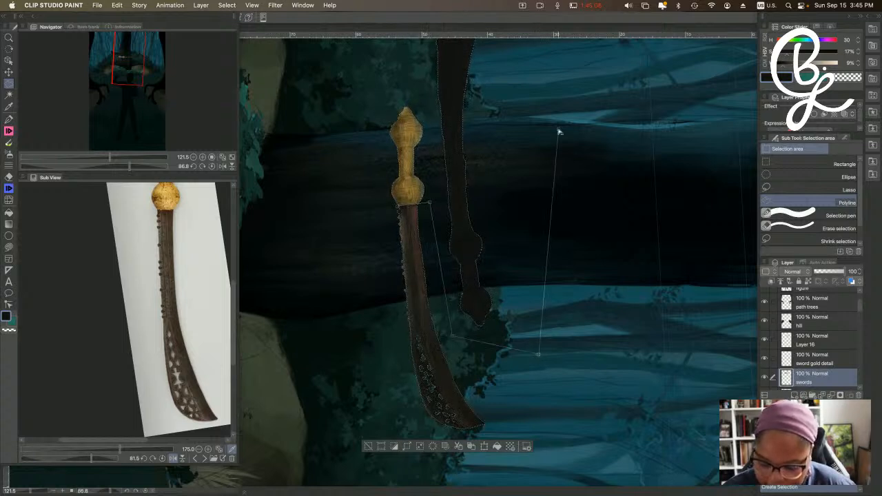
drag(605, 83, 622, 244)
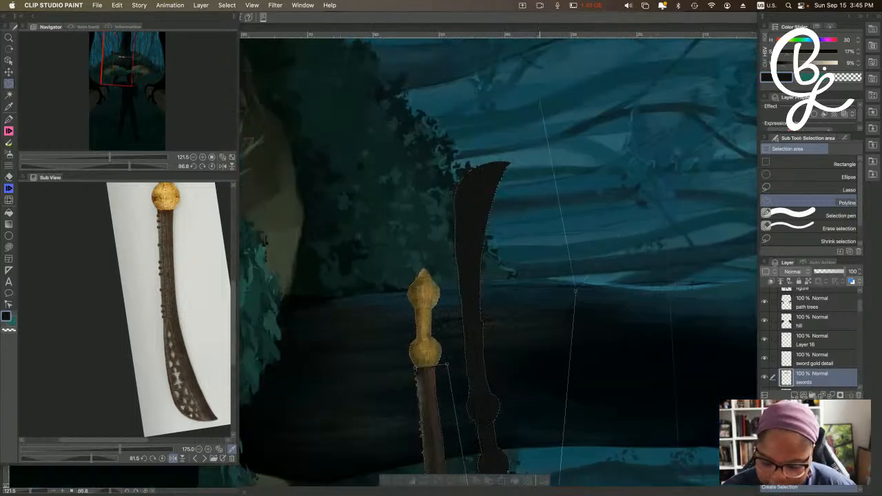
click(540, 102)
click(380, 155)
click(354, 279)
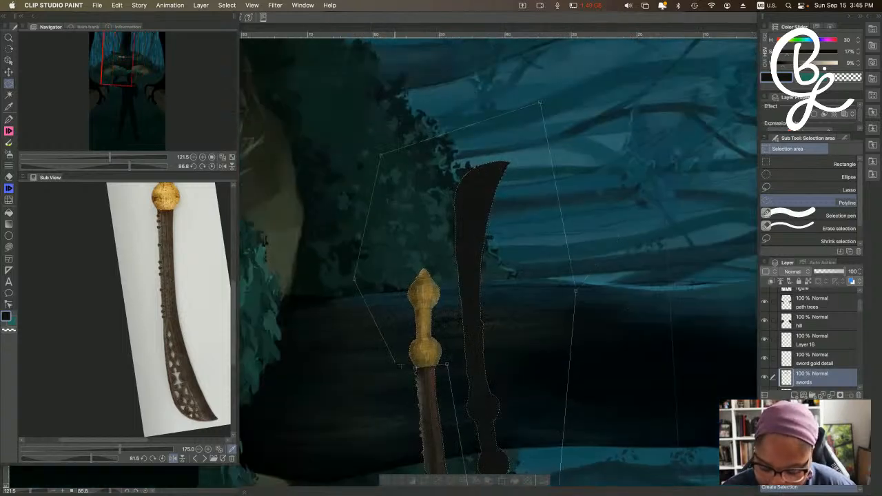
double_click(414, 371)
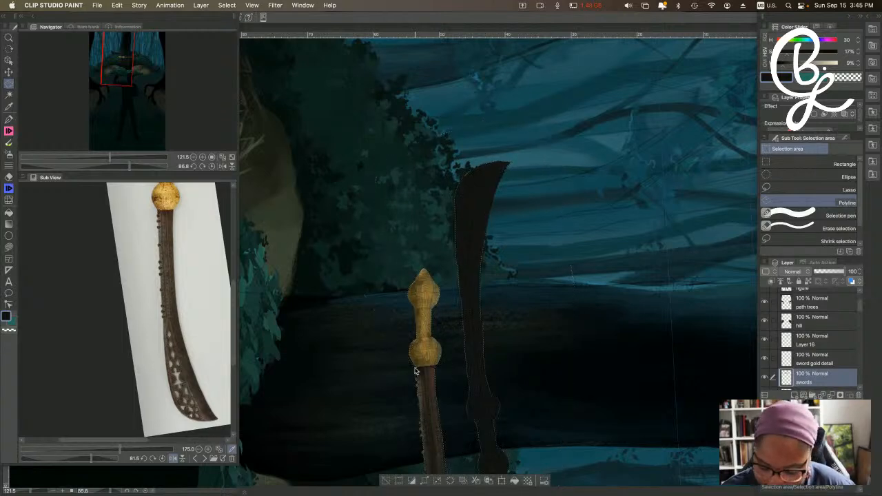
Subtract the gold hilt and the whole second sword from the selection with a polyline, leaving only the carved wooden blade selected.
scroll(364, 271, down, 5)
drag(360, 185, 349, 209)
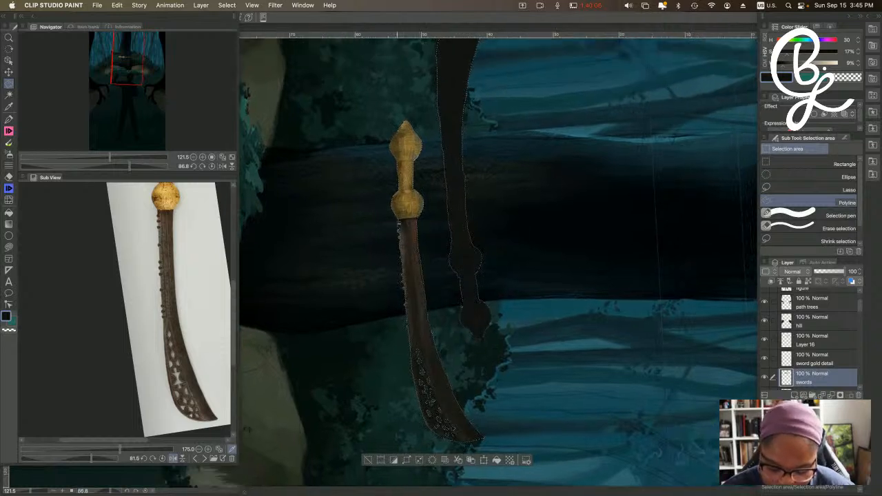
click(398, 219)
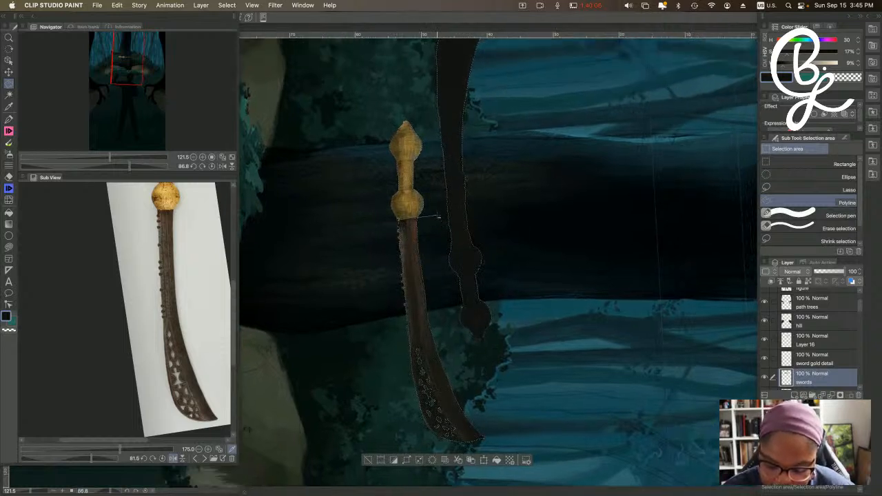
click(435, 215)
click(462, 348)
click(514, 372)
click(542, 193)
click(550, 94)
scroll(571, 237, up, 5)
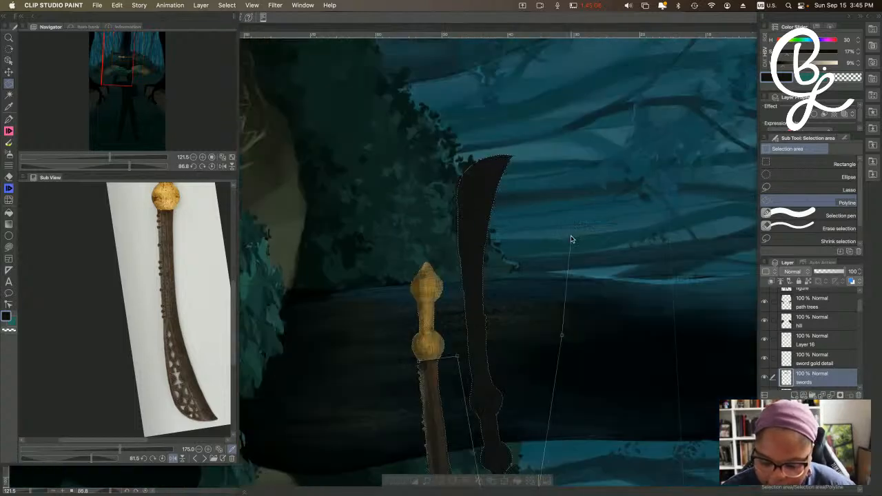
click(519, 135)
click(392, 276)
click(385, 359)
double_click(418, 363)
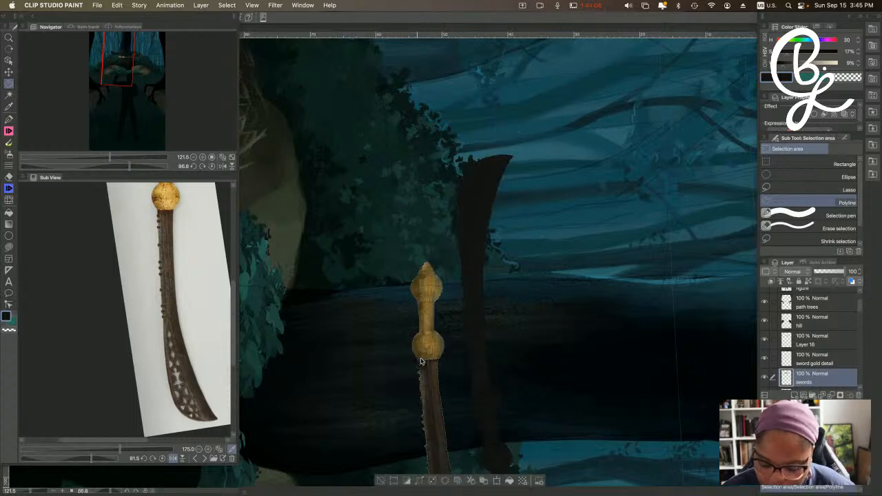
Sample a lighter brown from the blade below the hilt and paint with the Opaque 2 brush on Layer 16 within the selected blade.
scroll(510, 191, down, 6)
scroll(509, 191, down, 2)
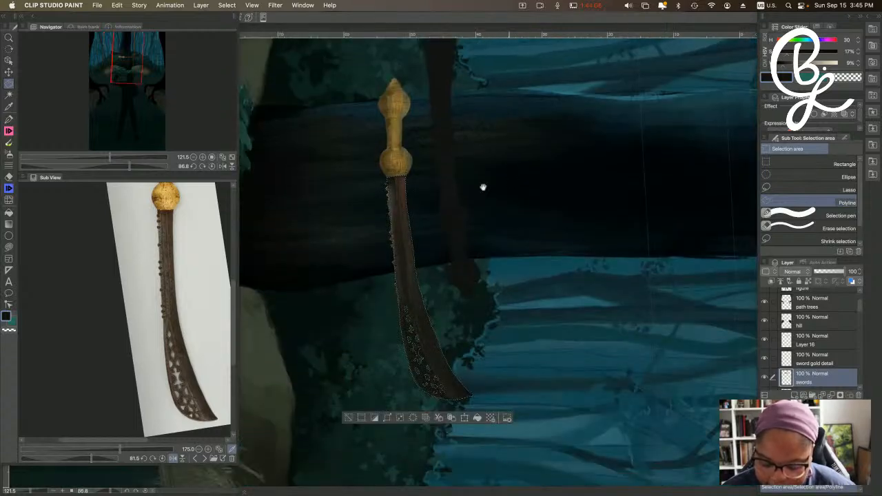
scroll(369, 270, up, 3)
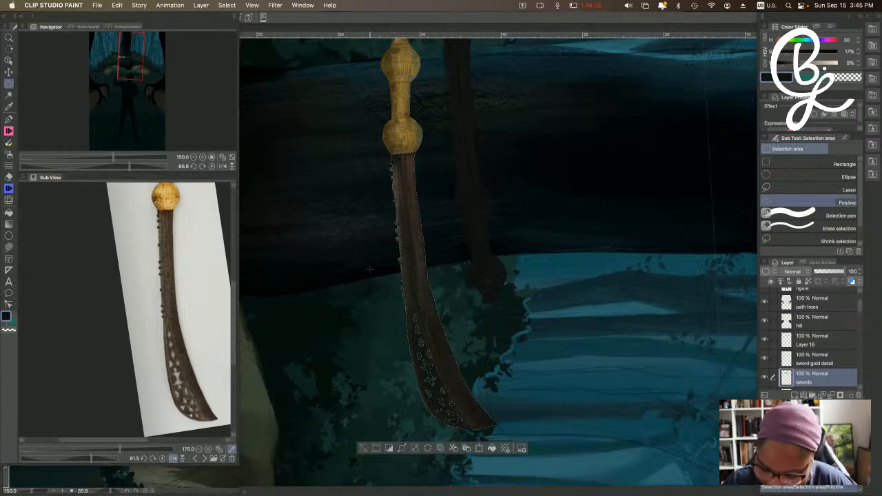
key(b)
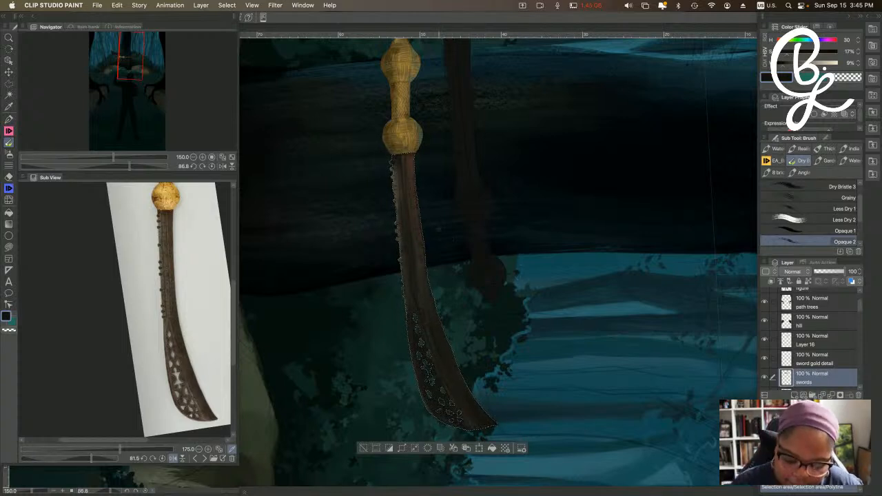
alt+click(402, 173)
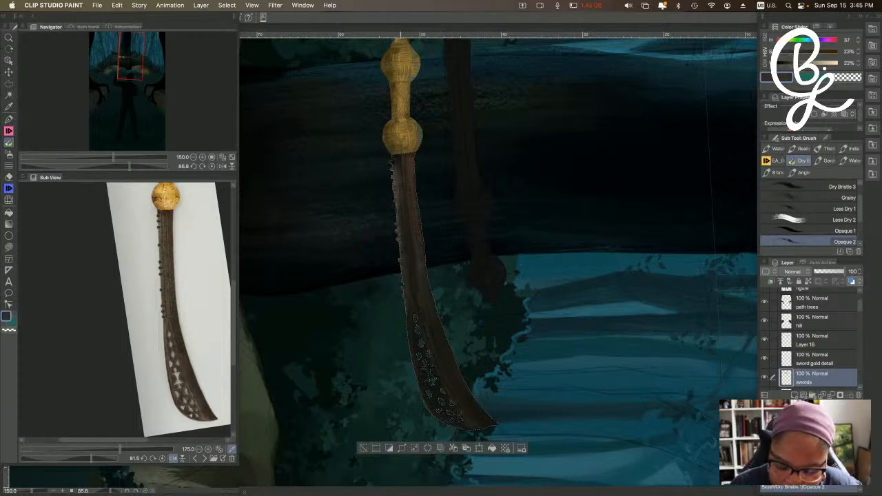
click(824, 341)
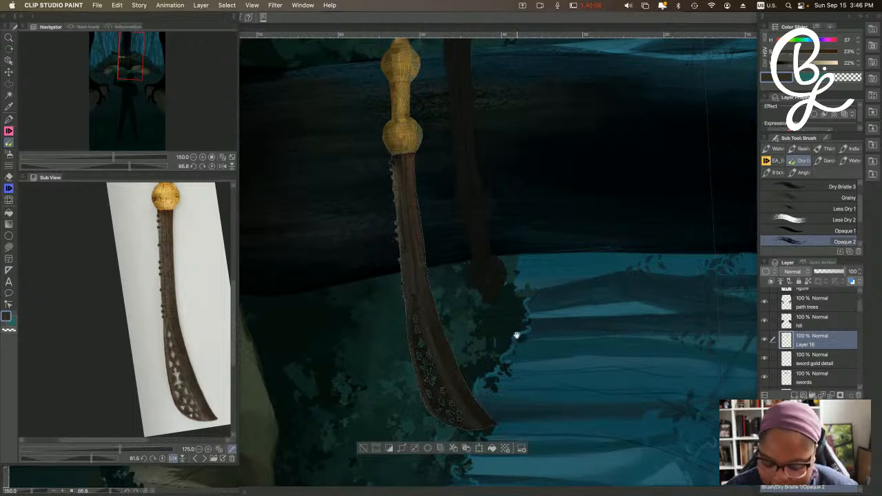
Sample darker browns from just below the gold hilt and deepen the blade's wood shading on Layer 16.
drag(515, 324, 522, 292)
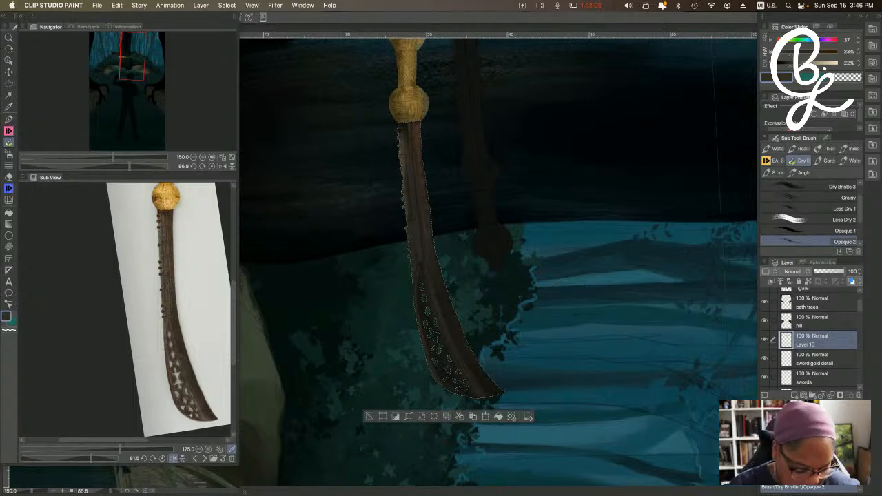
alt+click(410, 123)
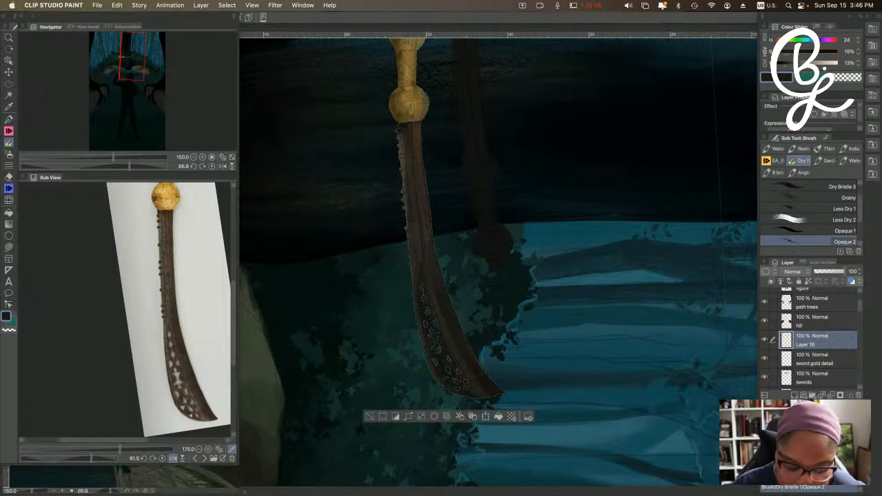
alt+click(405, 124)
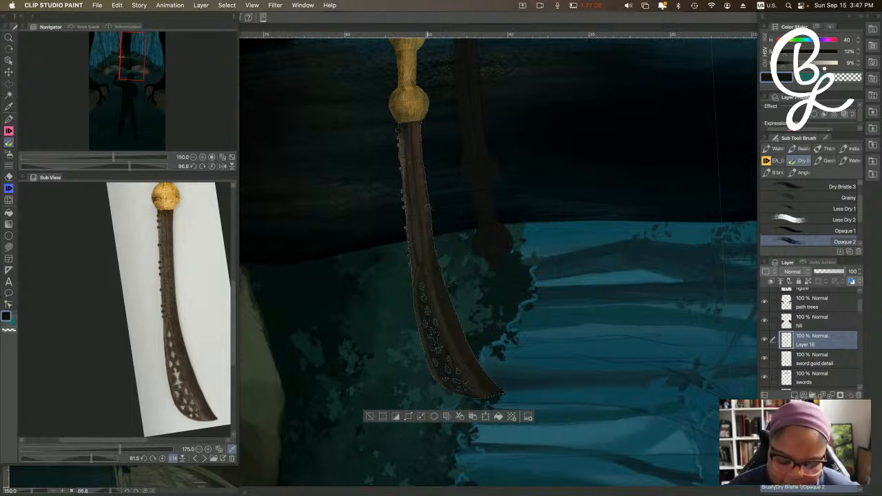
Sample browns along the blade's upper half and keep building its wood shading down toward the carved tip on Layer 16.
alt+click(419, 135)
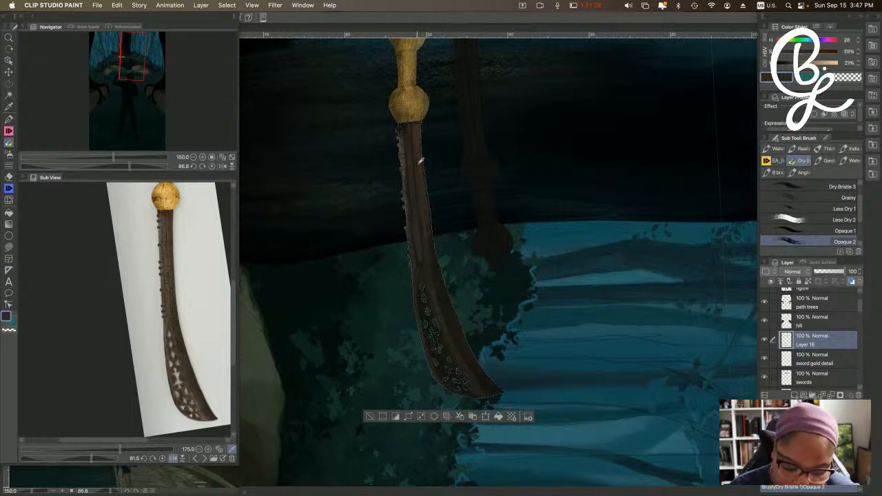
alt+click(434, 243)
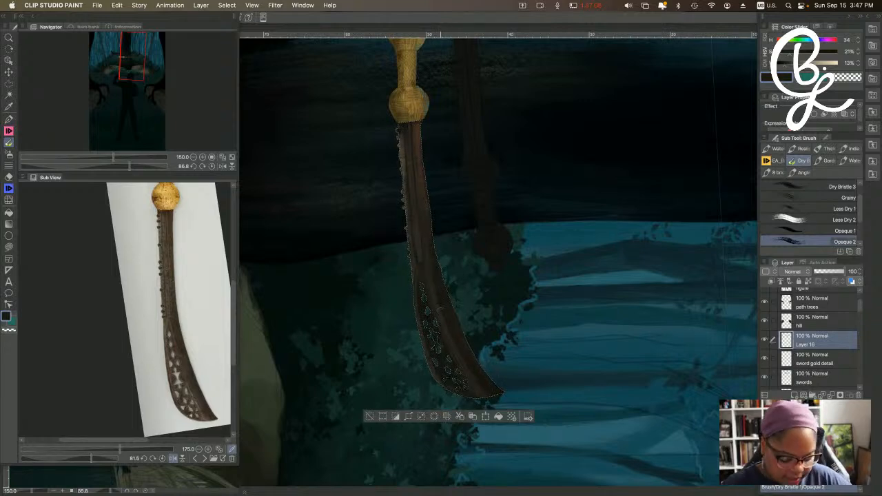
Return the canvas to its upright orientation and clear the selection around the carved blade.
key(r)
mouse_move(433, 393)
mouse_down()
mouse_move(526, 343)
mouse_move(578, 288)
mouse_move(579, 254)
mouse_up()
double_click(582, 278)
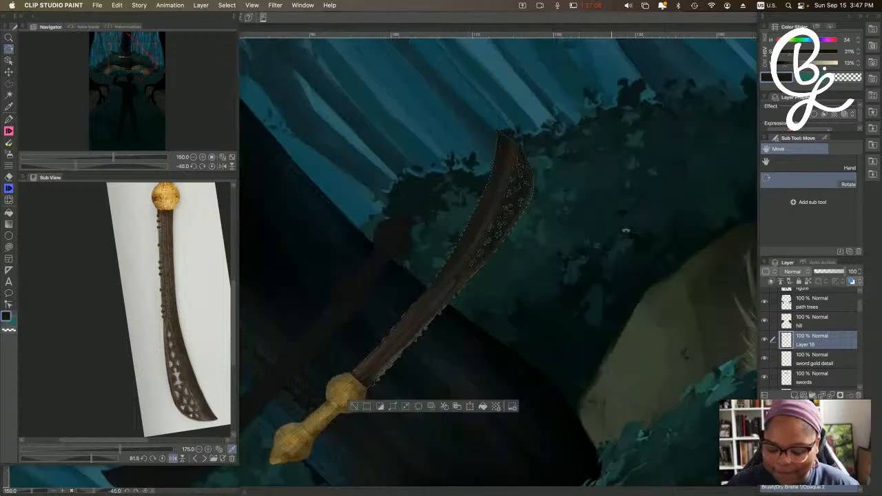
double_click(616, 335)
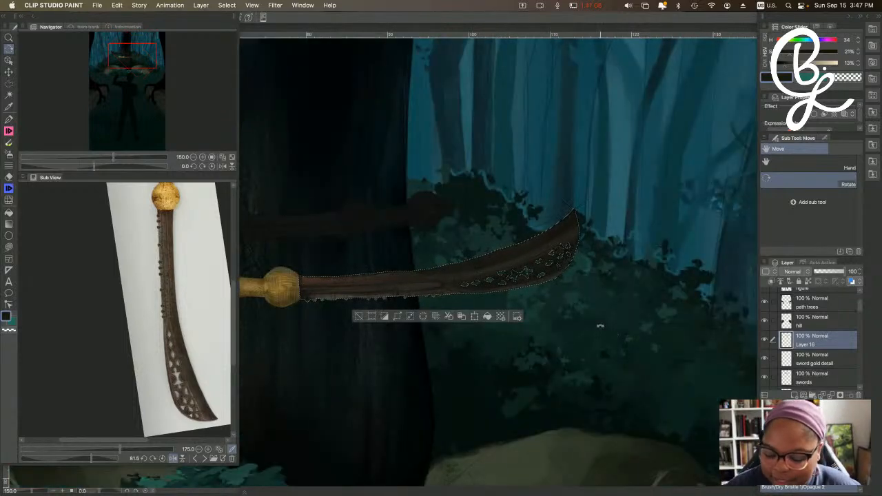
scroll(544, 329, down, 3)
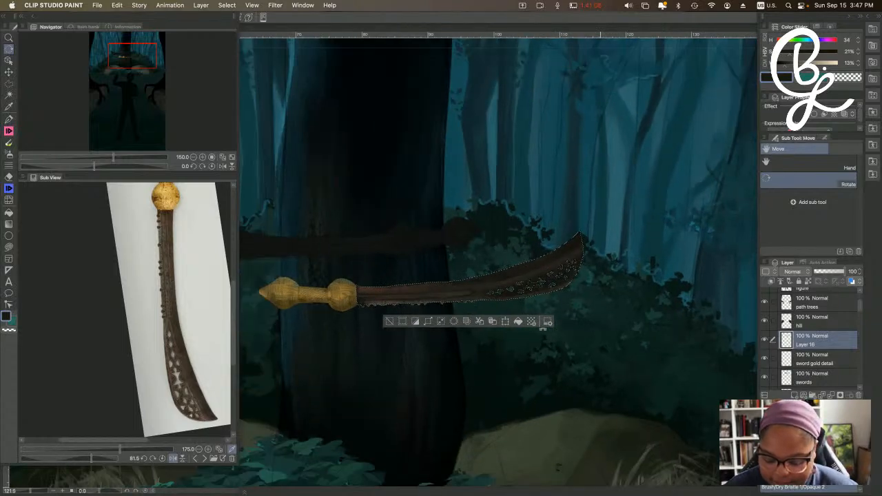
scroll(543, 329, down, 1)
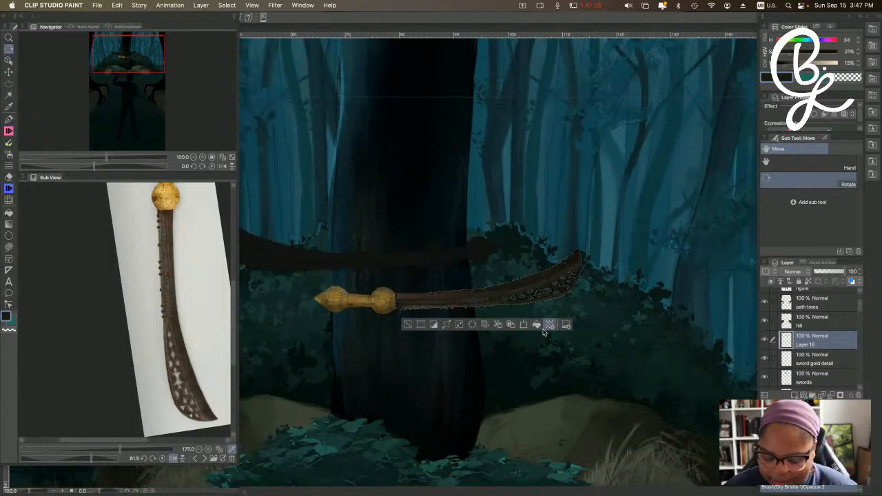
scroll(438, 359, down, 3)
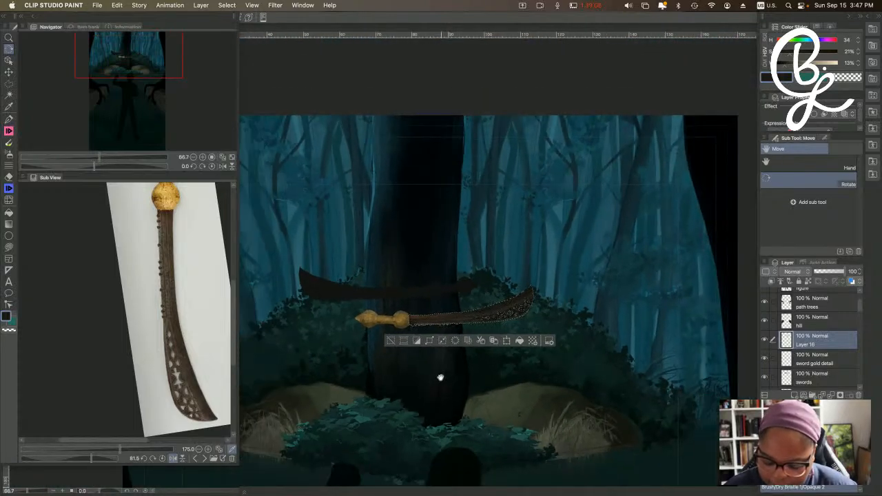
scroll(455, 293, down, 1)
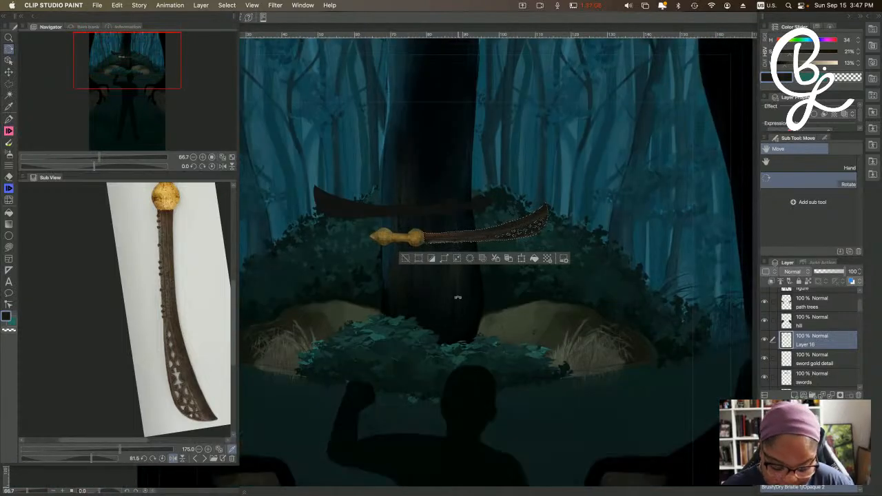
key(super+d)
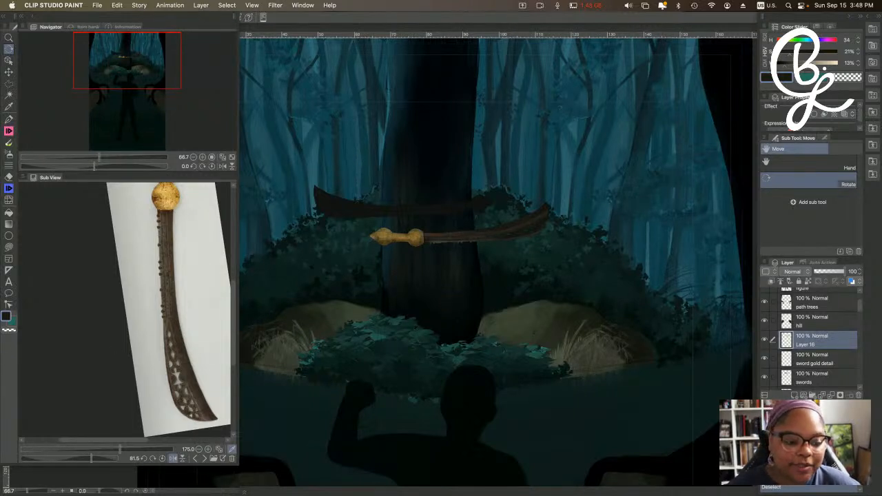
Examine the painted sword within the forest scene with the palettes hidden.
key(Tab)
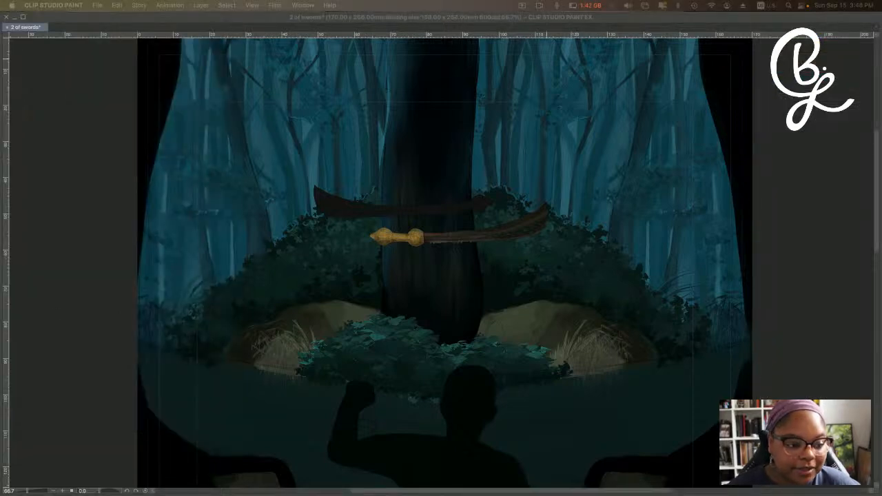
key(Tab)
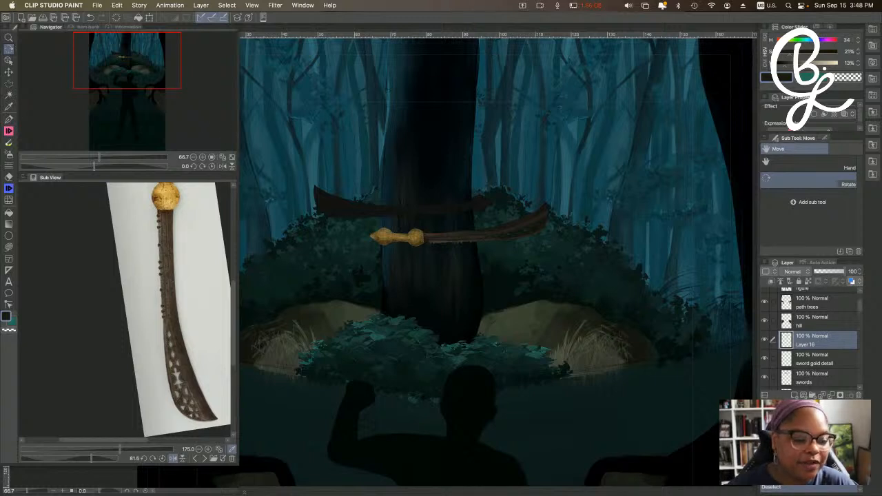
key(Tab)
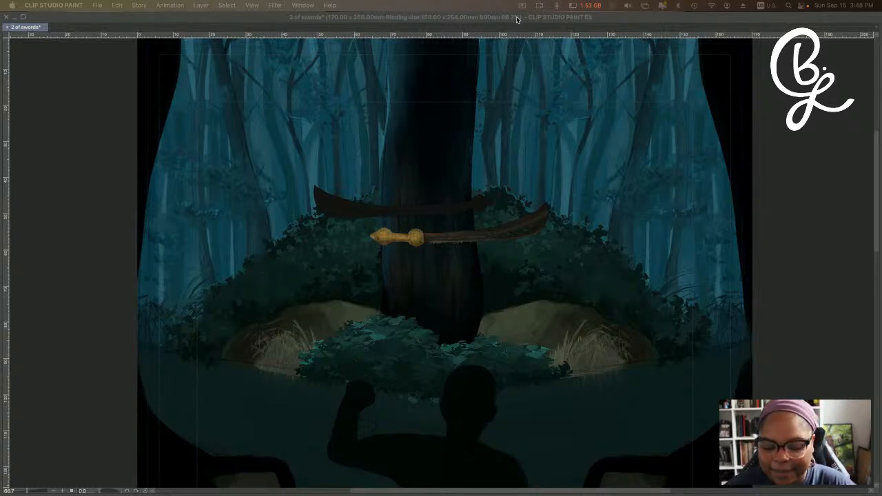
key(Tab)
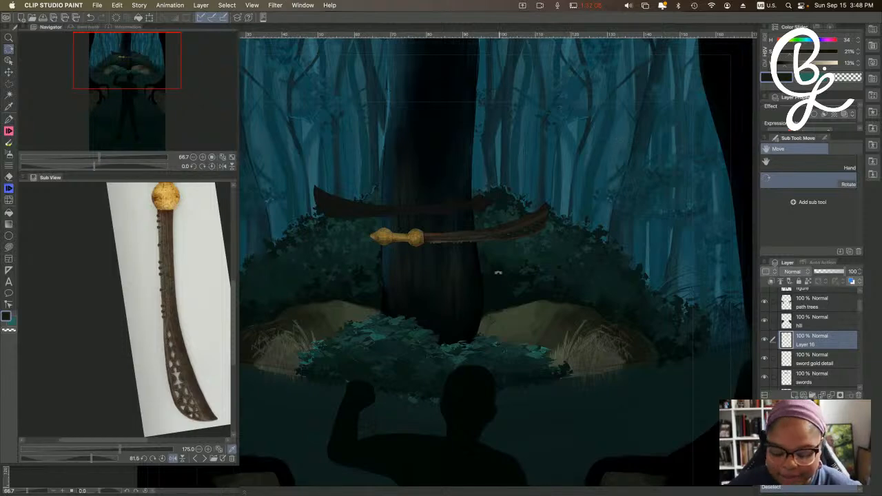
key(Tab)
key(Tab)
scroll(571, 173, up, 1)
drag(609, 246, 501, 267)
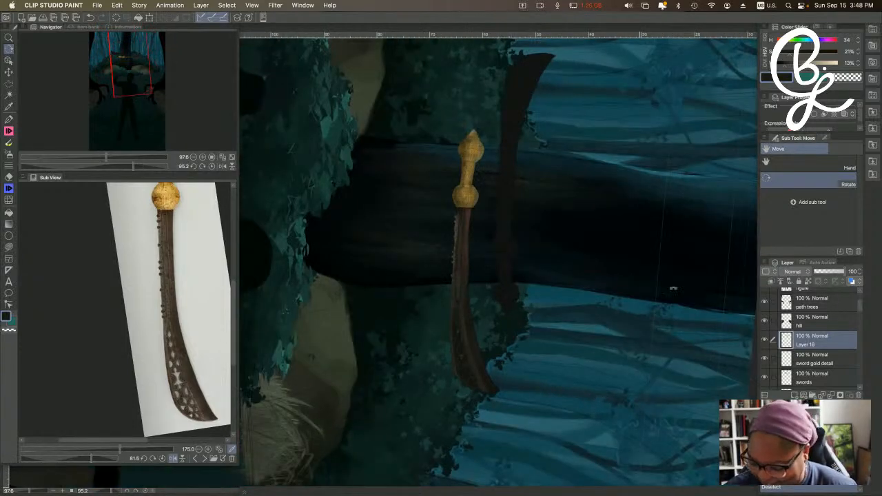
super+click(788, 381)
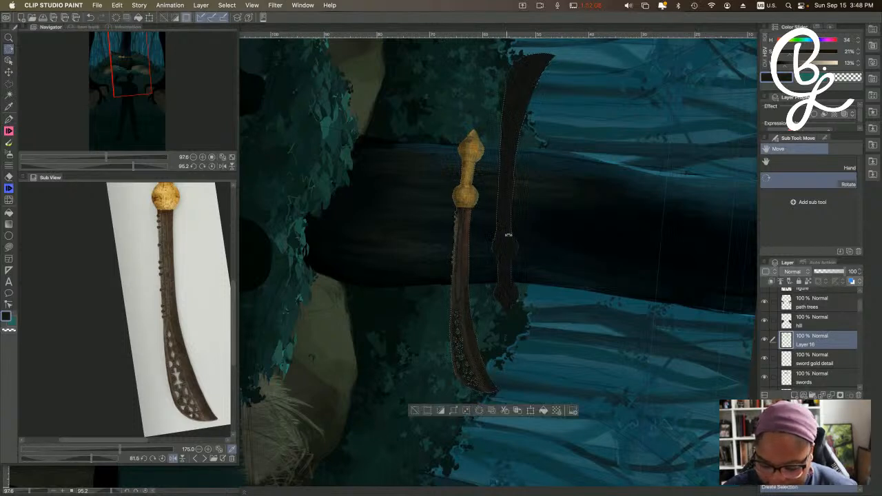
scroll(508, 235, up, 2)
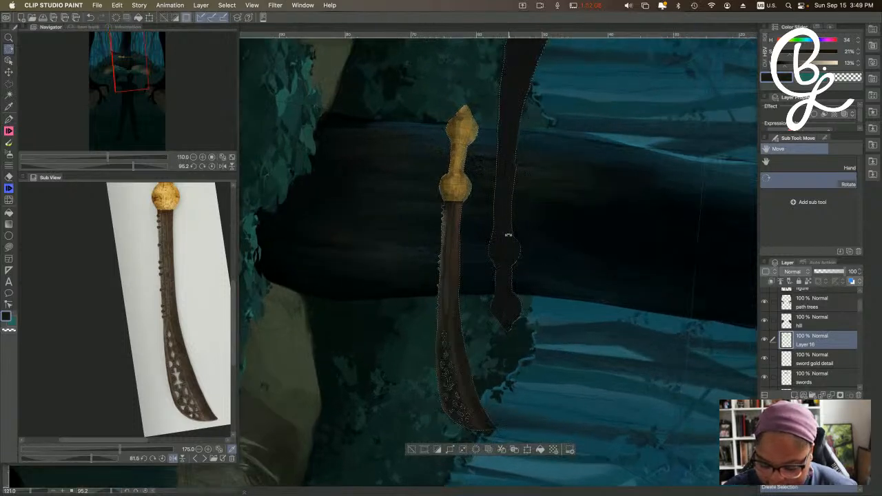
scroll(508, 235, up, 1)
scroll(508, 235, down, 1)
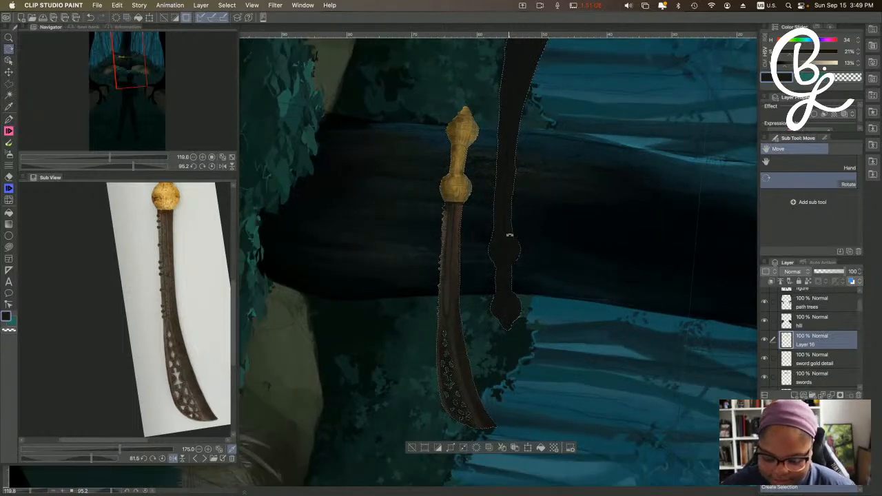
drag(467, 167, 486, 317)
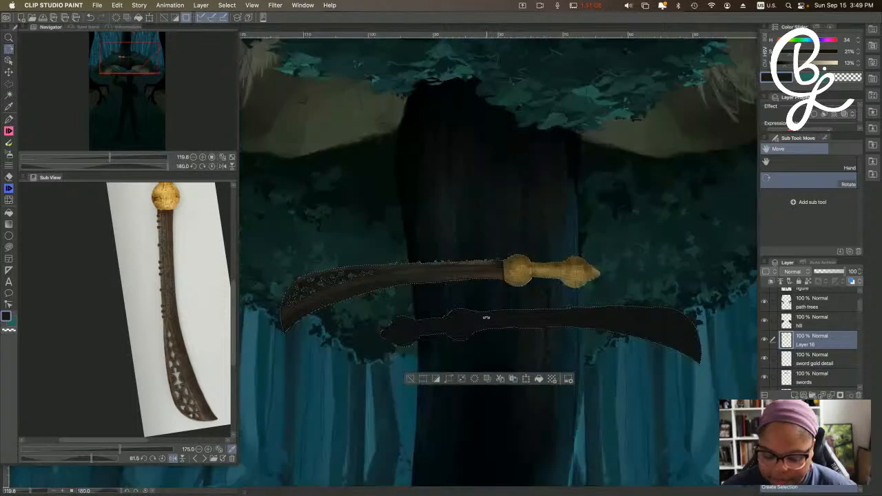
drag(357, 230, 507, 173)
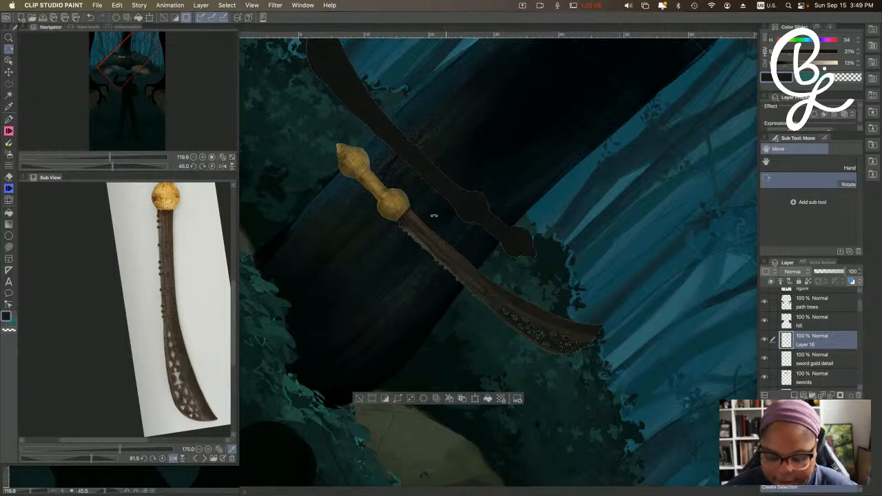
key(minus)
key(minus)
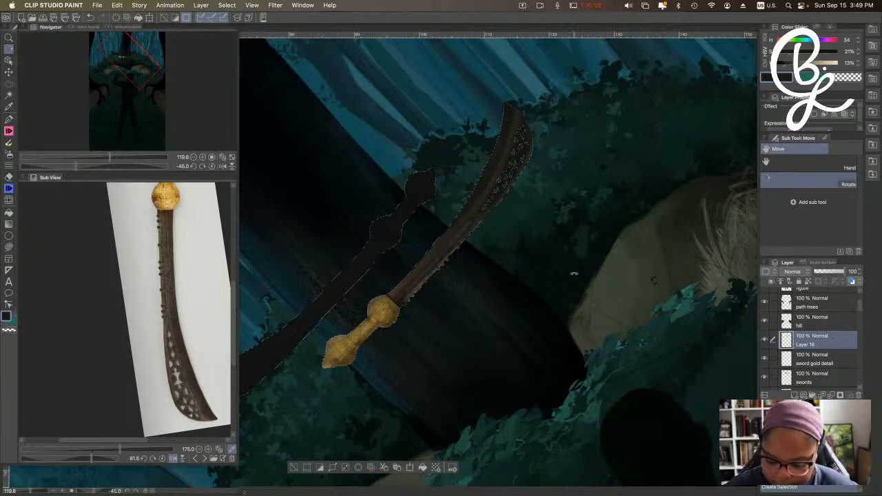
key(equal)
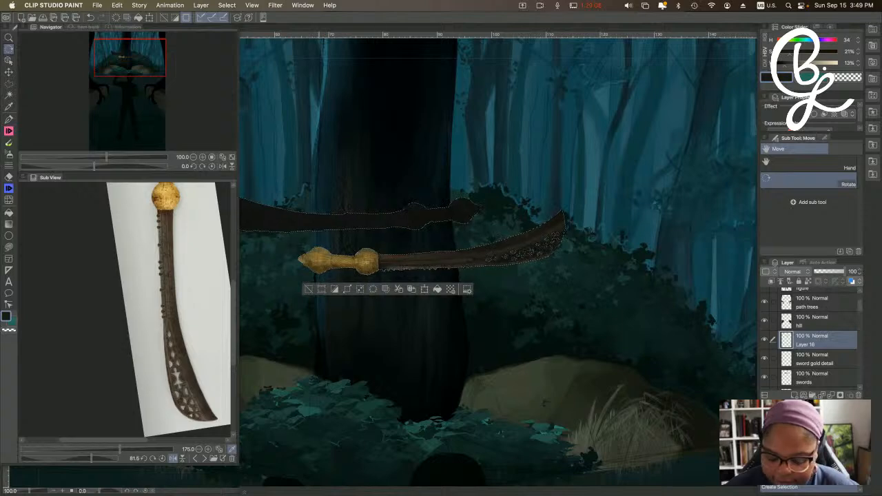
scroll(342, 321, down, 1)
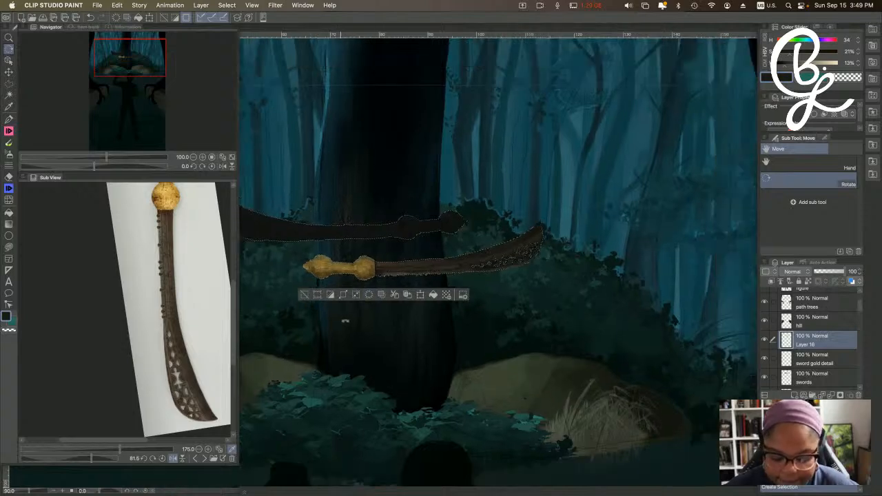
scroll(341, 322, down, 4)
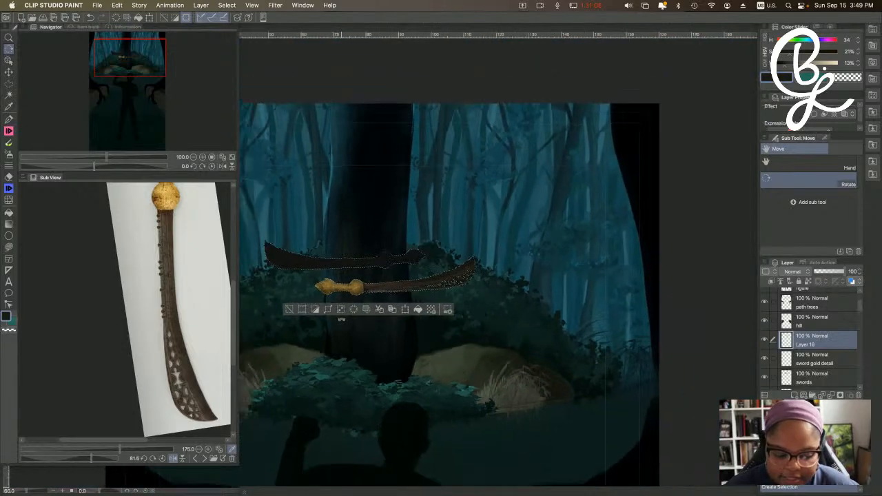
scroll(340, 321, down, 4)
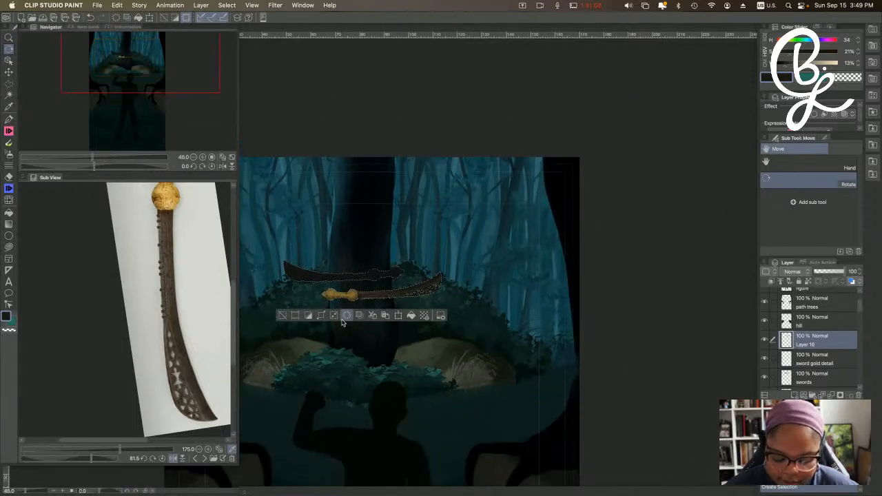
scroll(469, 339, down, 5)
scroll(468, 339, left, 4)
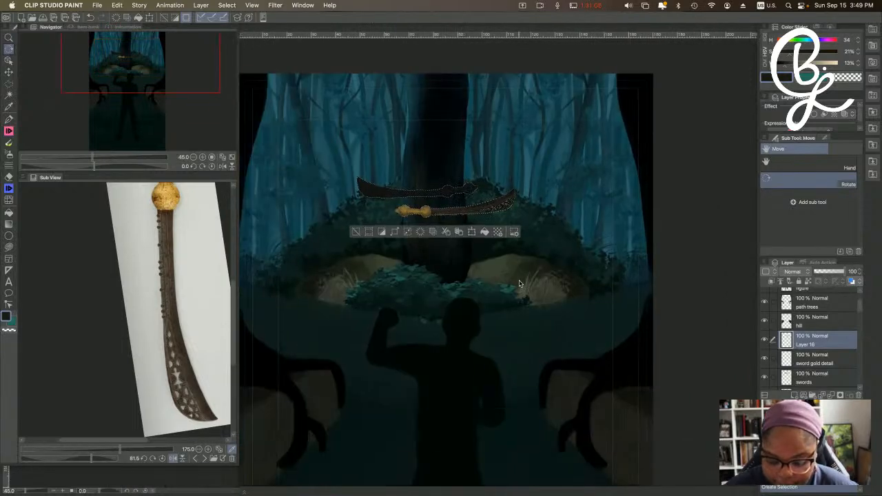
scroll(481, 332, down, 2)
scroll(481, 332, down, 2)
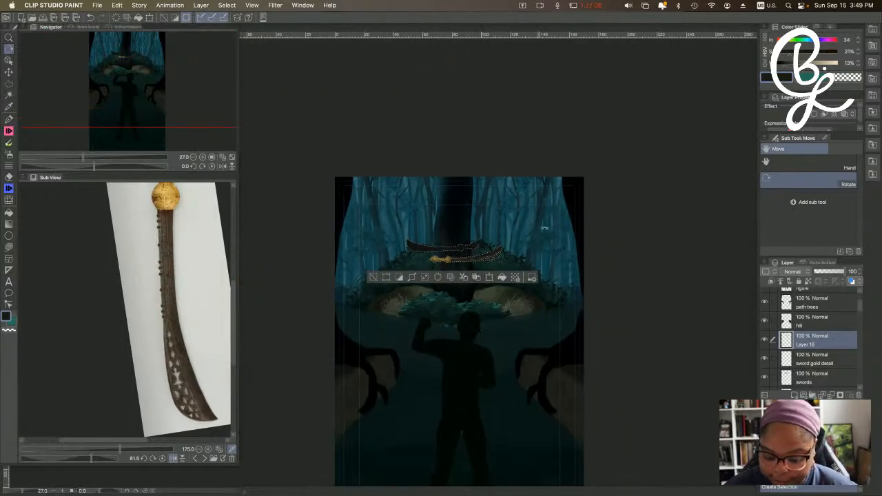
scroll(584, 75, down, 5)
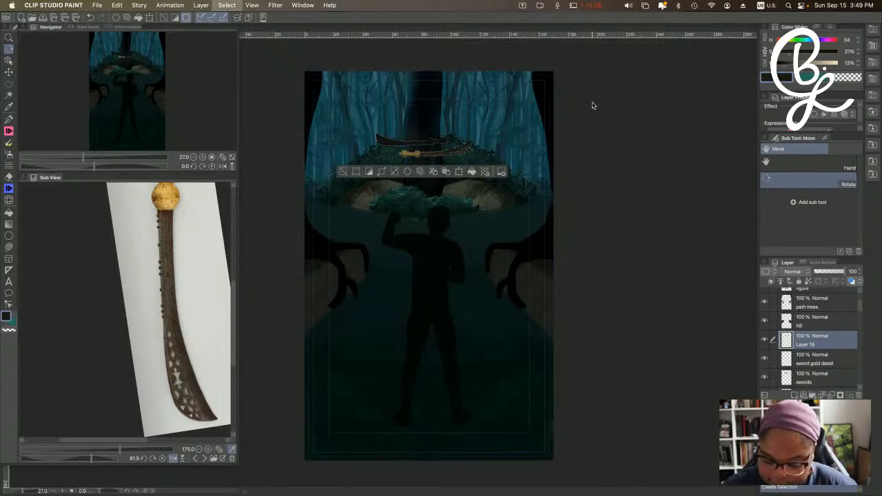
key(super+d)
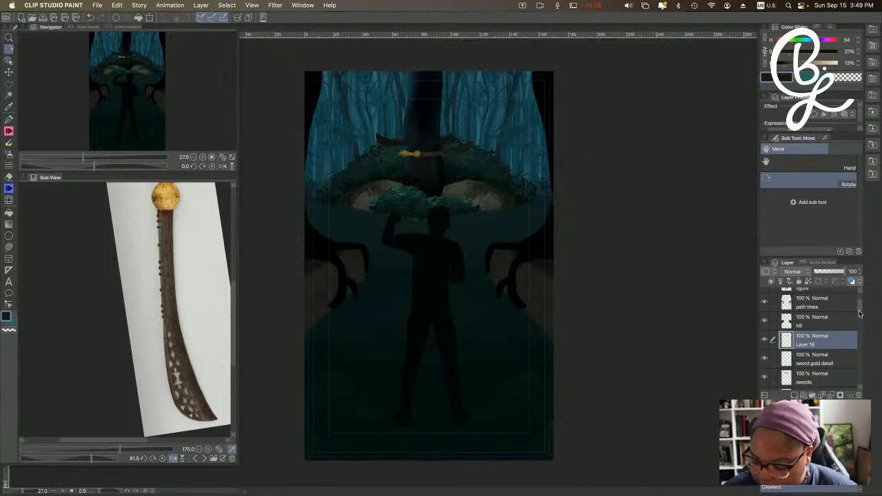
Examine how the two swords read in the full card composition, both up close and with the whole page in view.
scroll(860, 313, up, 3)
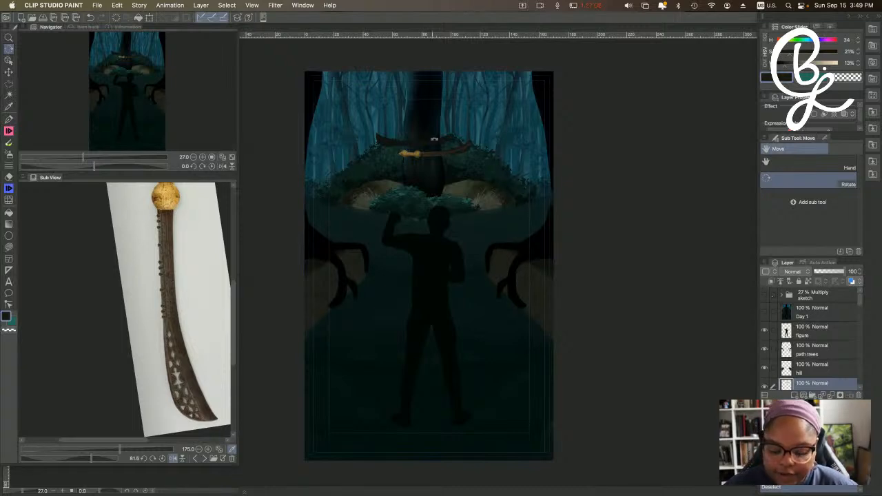
scroll(425, 131, up, 2)
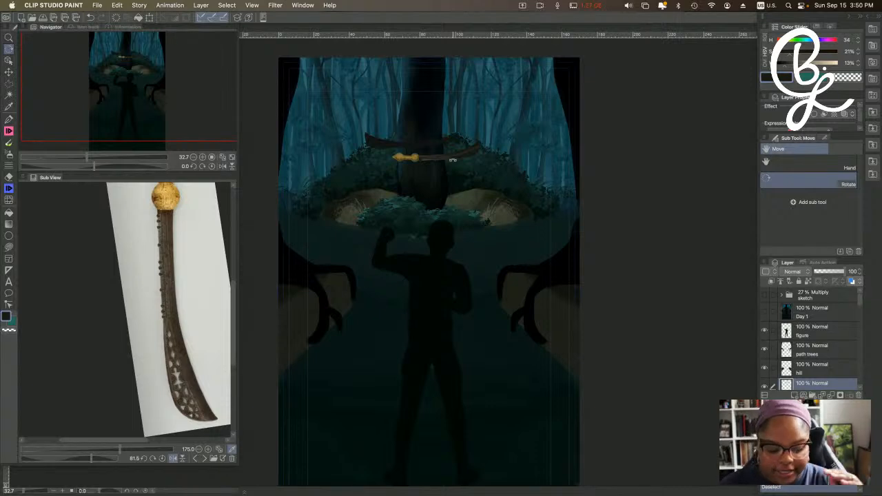
scroll(425, 135, up, 1)
scroll(425, 135, up, 3)
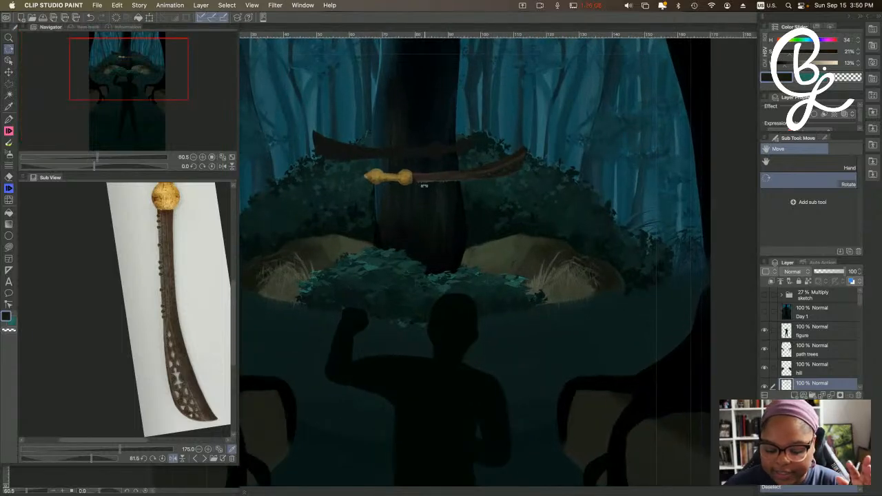
scroll(394, 185, down, 2)
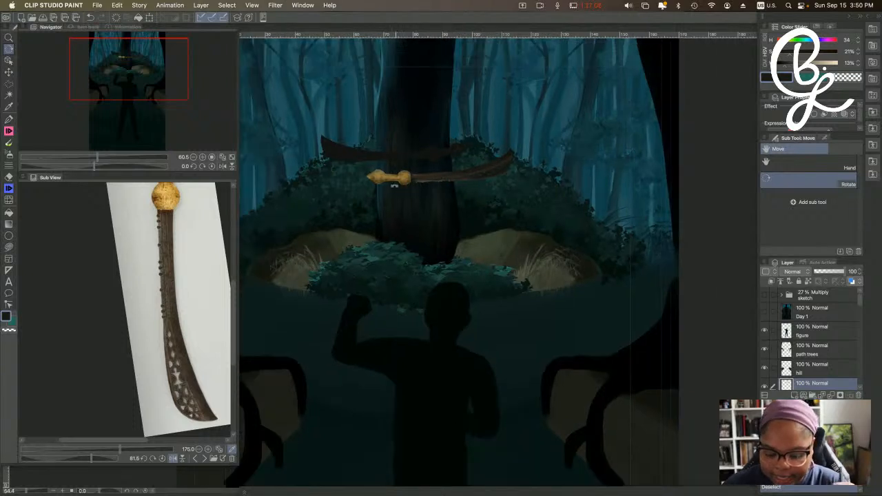
scroll(394, 184, down, 4)
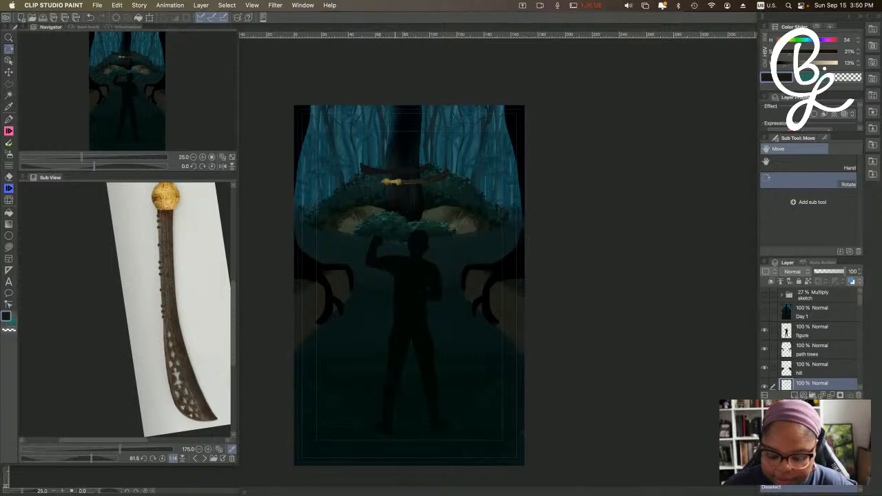
scroll(407, 195, down, 1)
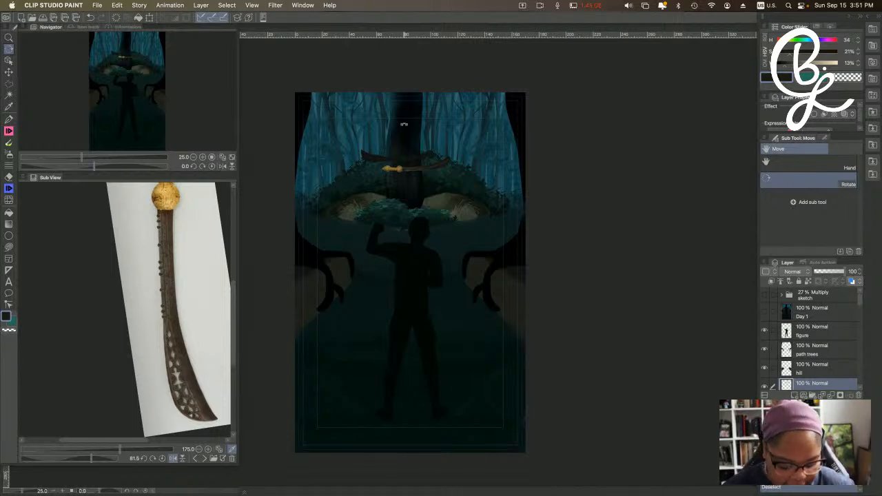
Browse back through the reference images from the carved sword photo to the classic Two of Swords tarot card.
click(195, 459)
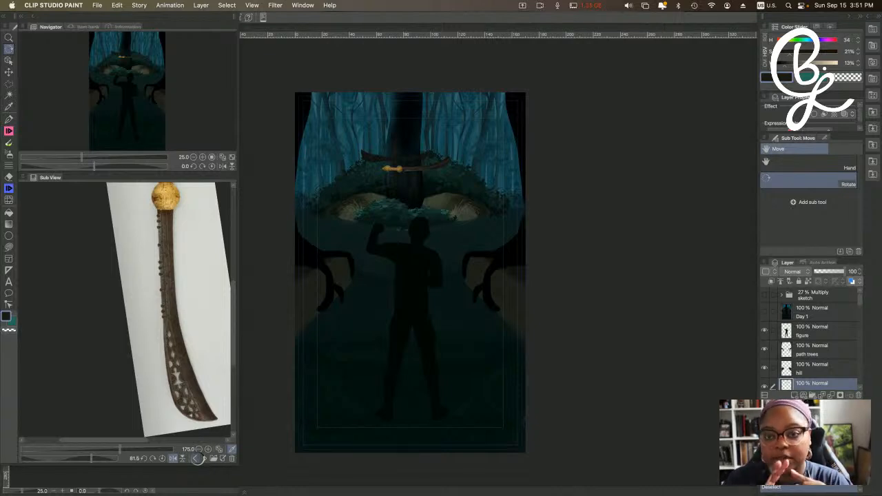
click(197, 458)
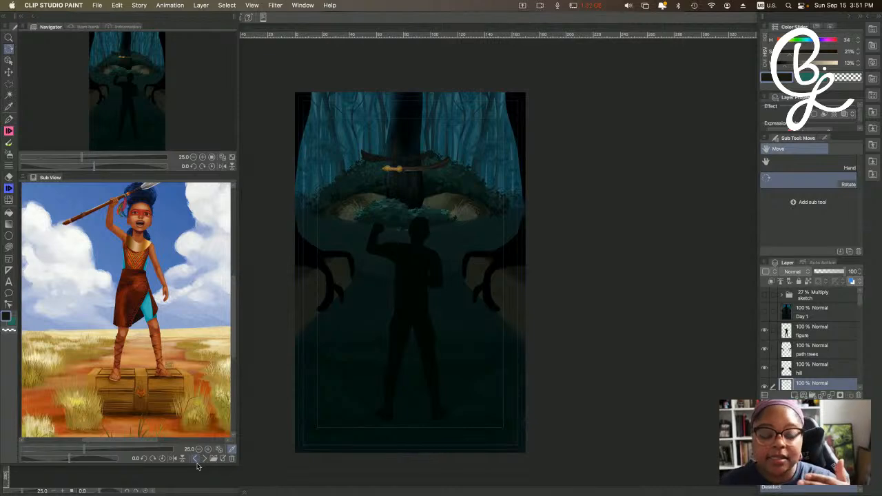
click(196, 459)
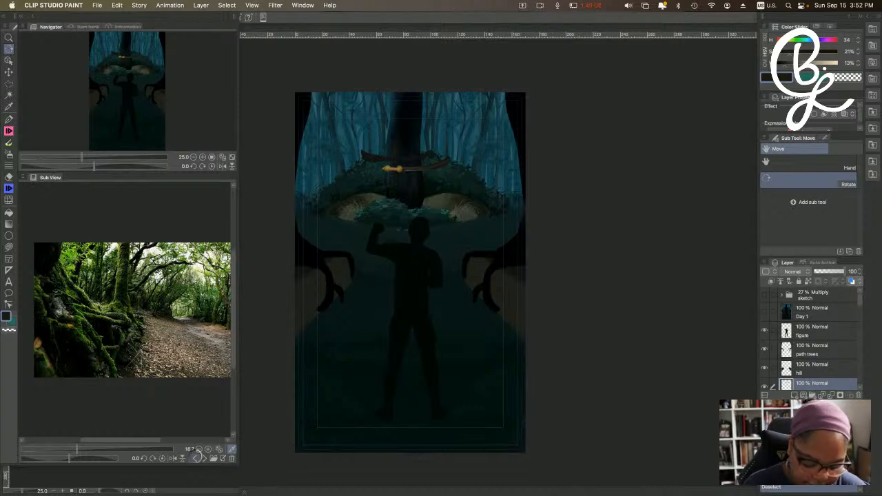
click(195, 458)
click(196, 458)
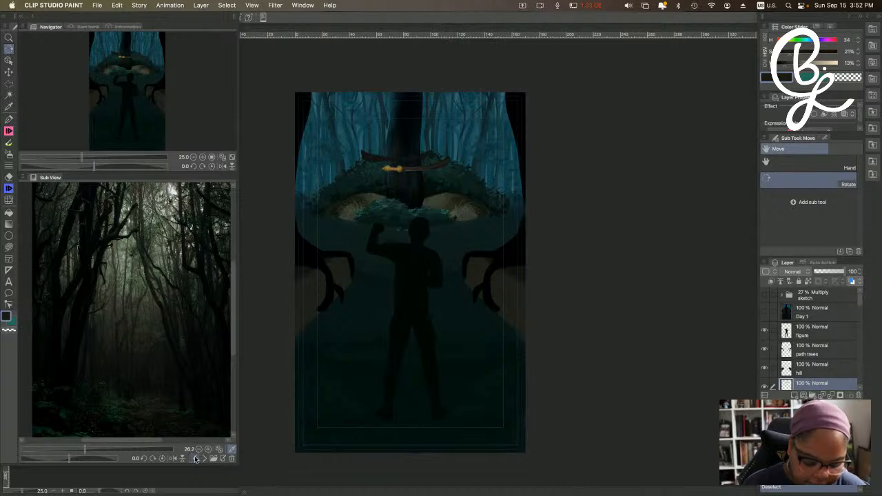
click(196, 458)
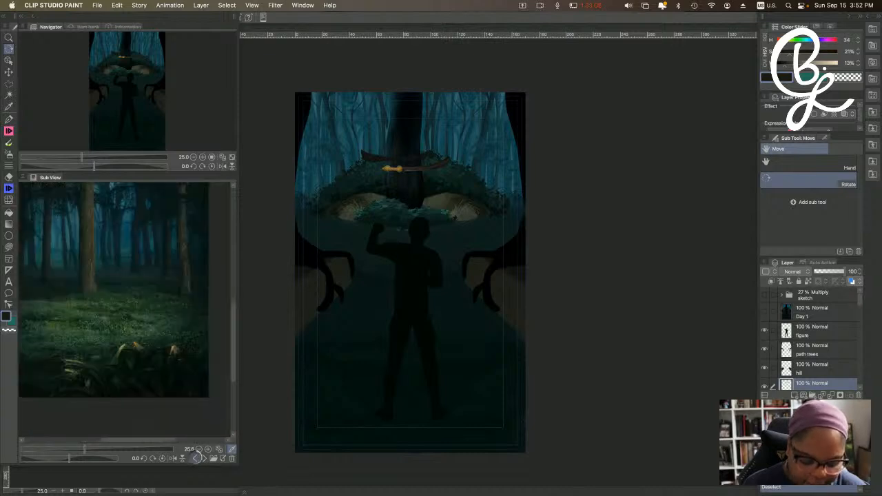
click(195, 459)
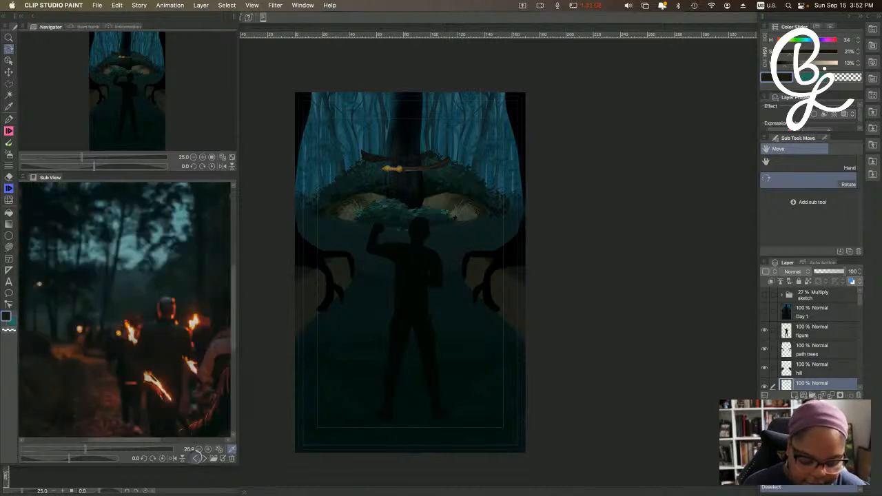
click(196, 458)
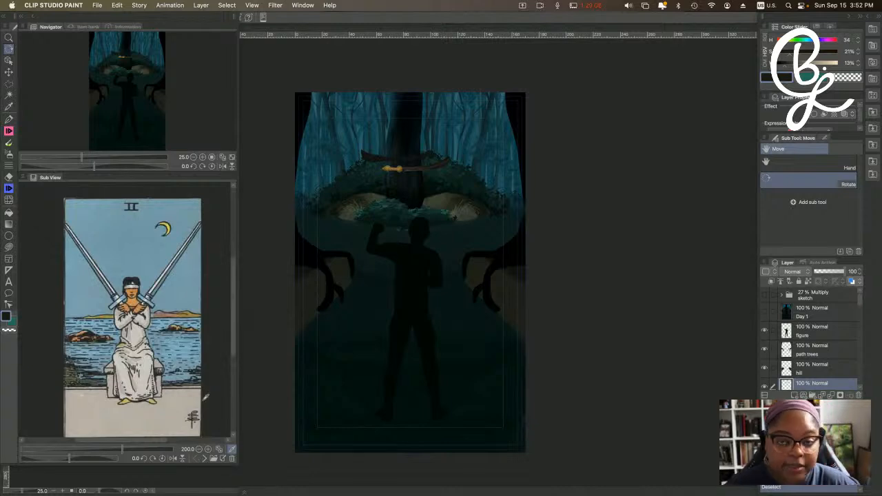
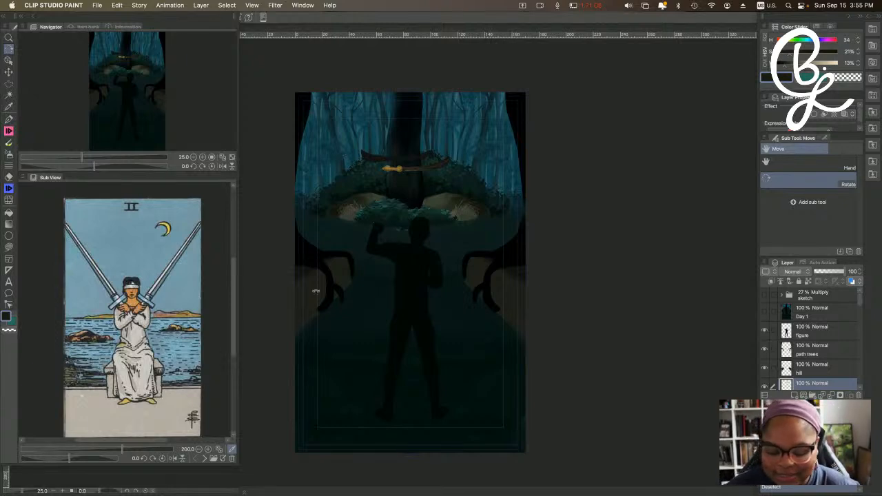
Frame the two swords in the upper part of the card and turn on the sketch folder's visibility.
scroll(413, 128, up, 1)
scroll(413, 127, up, 4)
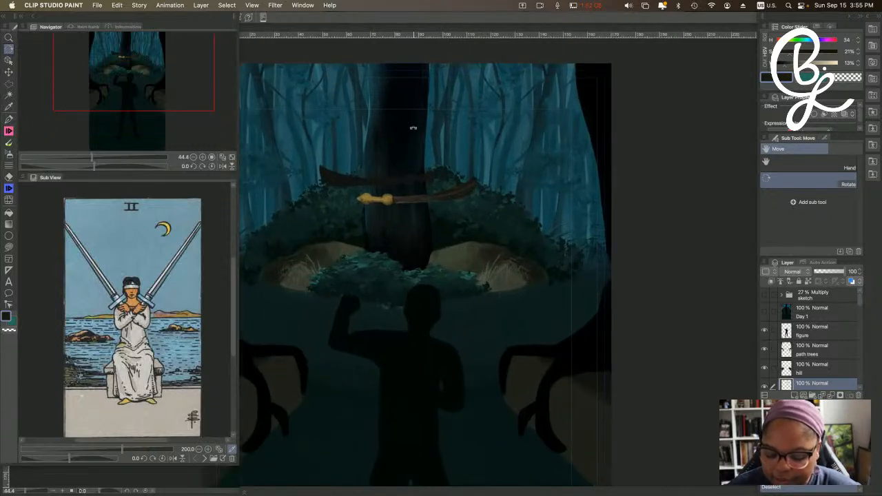
scroll(413, 127, up, 1)
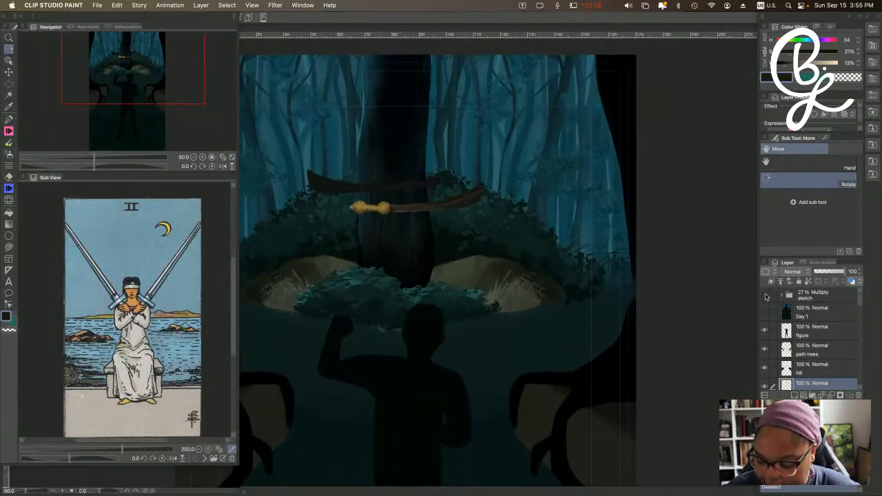
scroll(434, 255, up, 1)
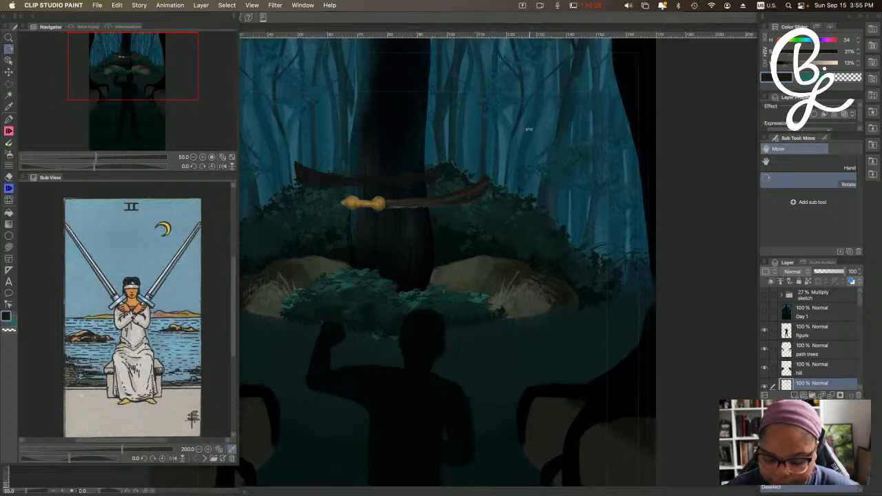
drag(544, 137, 595, 198)
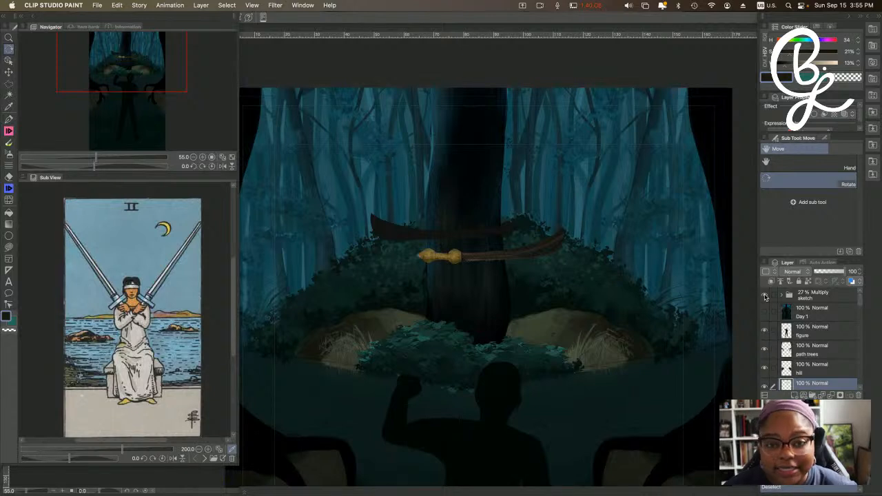
click(764, 296)
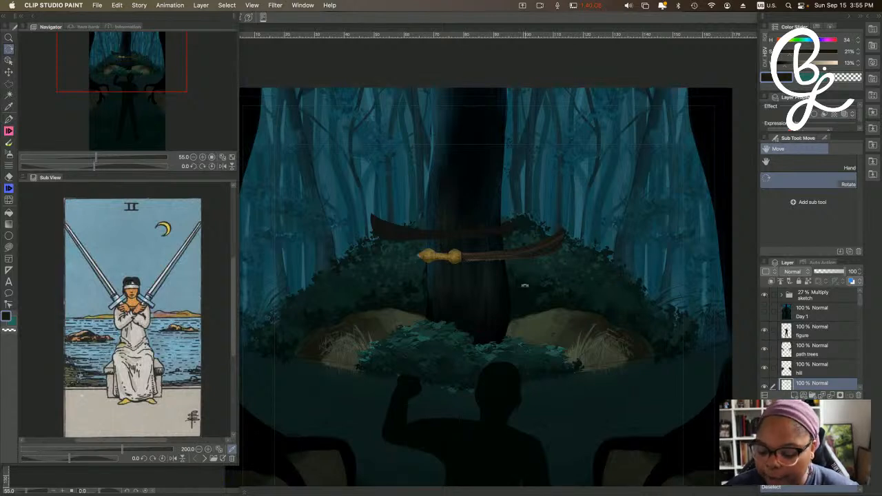
Refine the gold-hilted sword's blade just below the hilt with the Hotline brush, using a dark brown sampled from the blade.
scroll(525, 285, up, 1)
scroll(525, 285, up, 1)
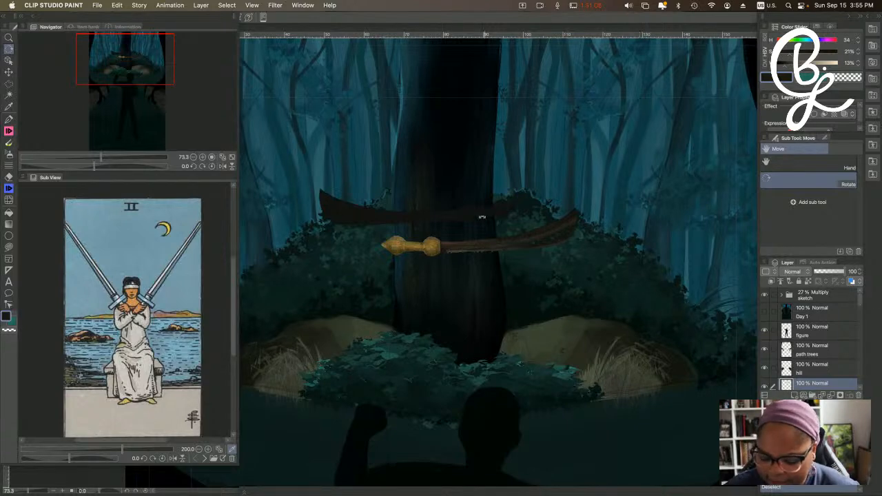
scroll(482, 216, up, 3)
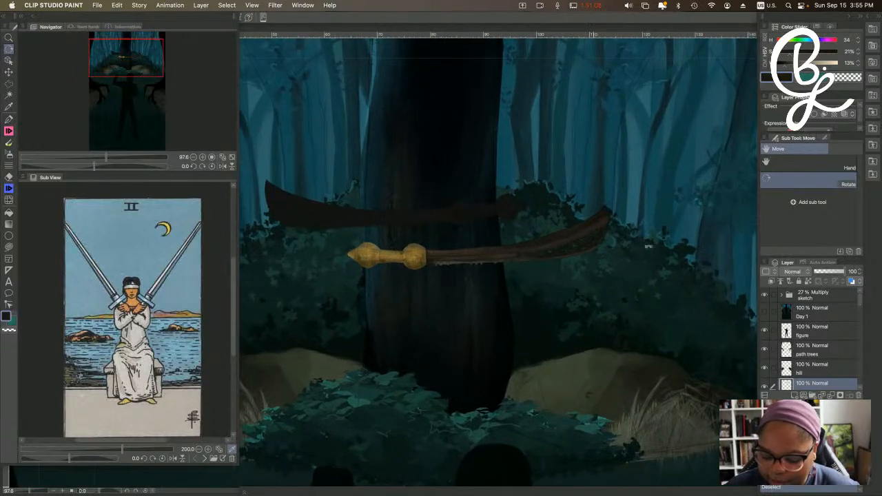
drag(588, 302, 473, 327)
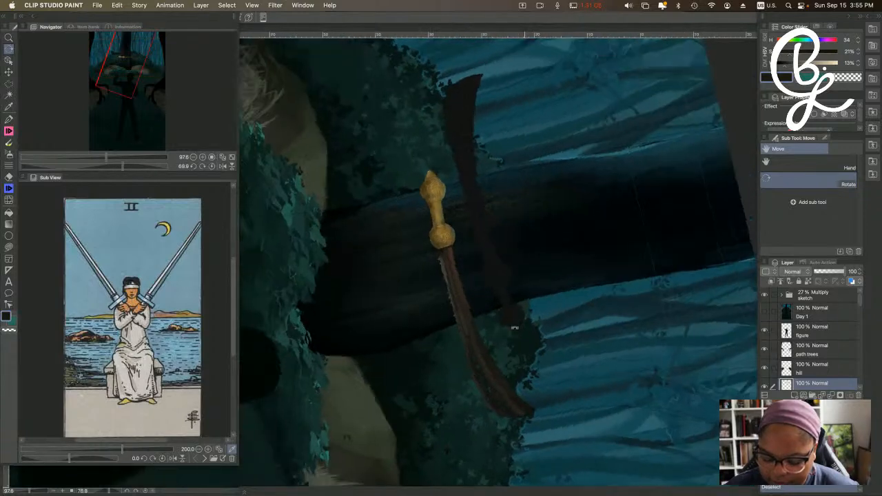
scroll(468, 328, up, 3)
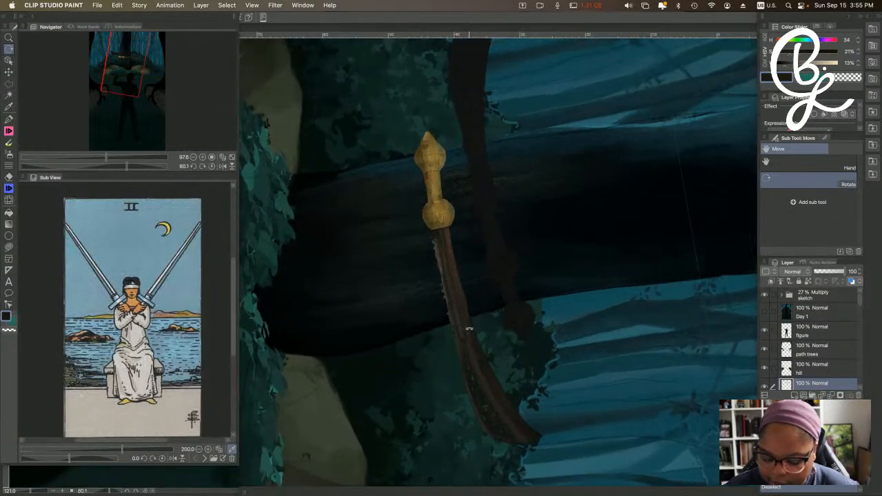
scroll(469, 329, up, 3)
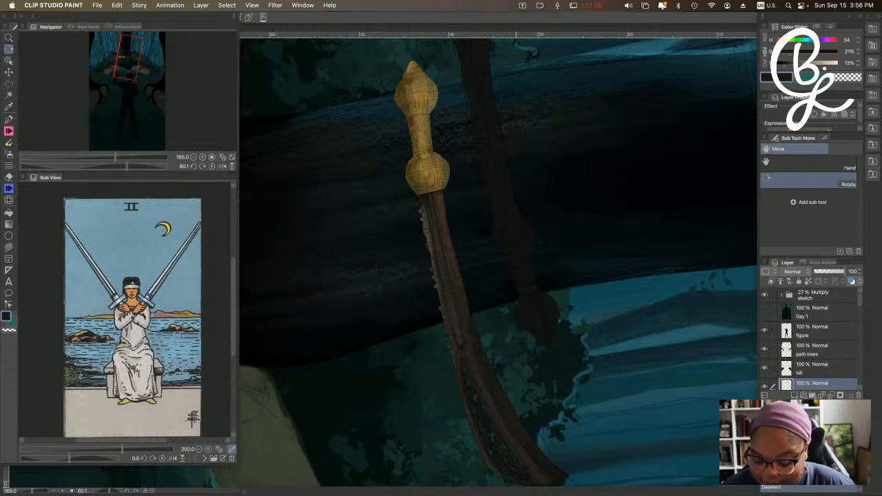
key(b)
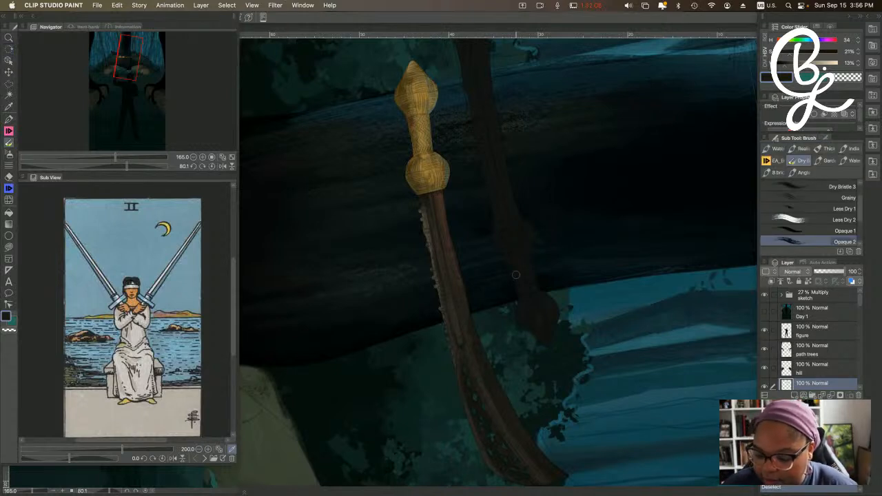
click(776, 160)
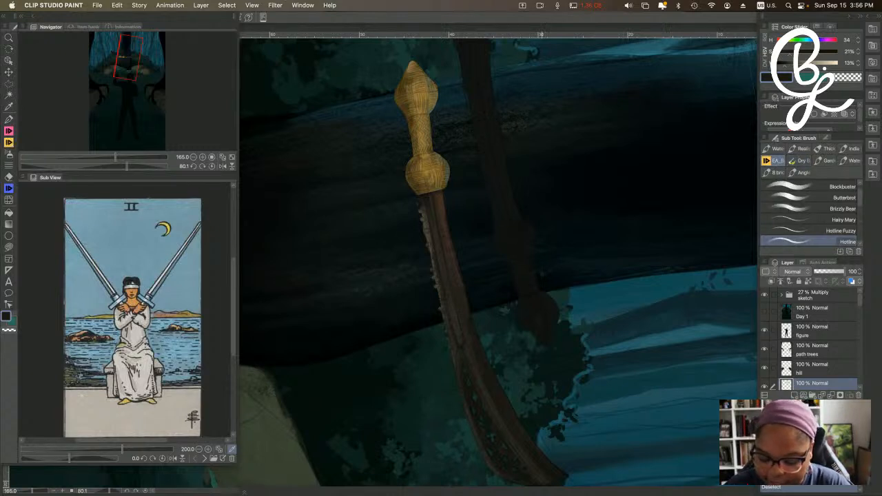
alt+click(427, 201)
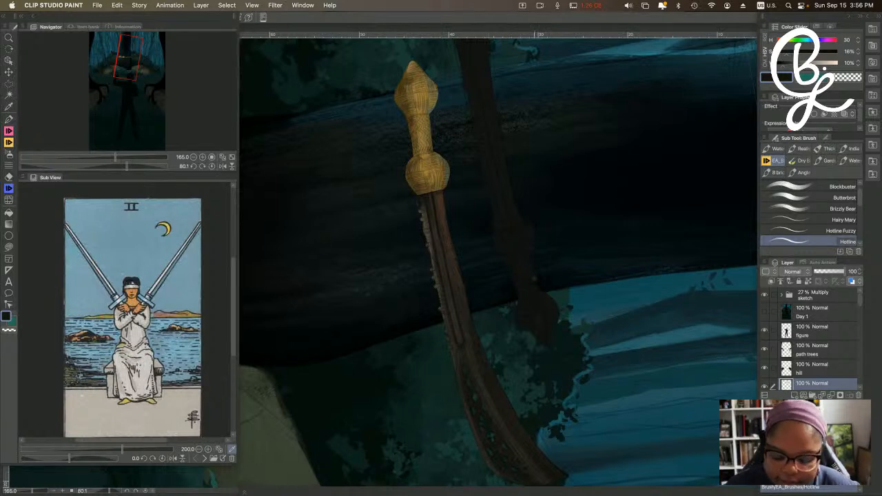
Bring the carved sword photo back up among the reference images for comparison with the painted blade.
scroll(532, 227, down, 5)
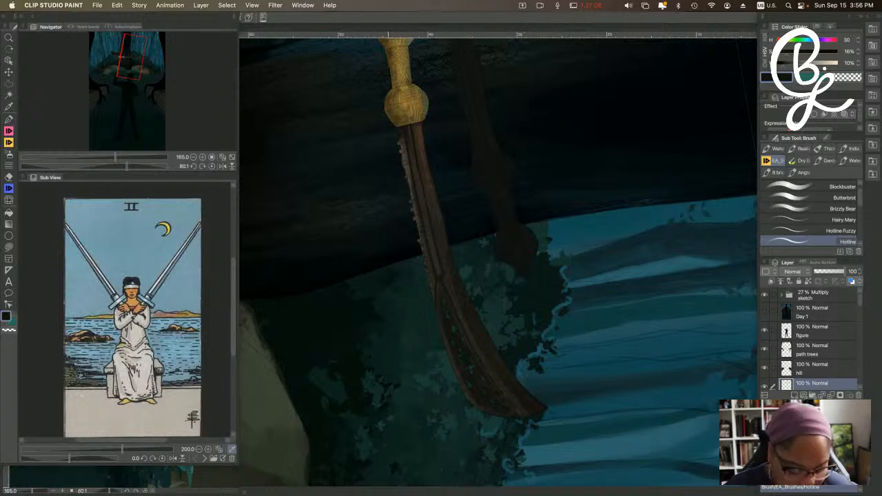
click(204, 458)
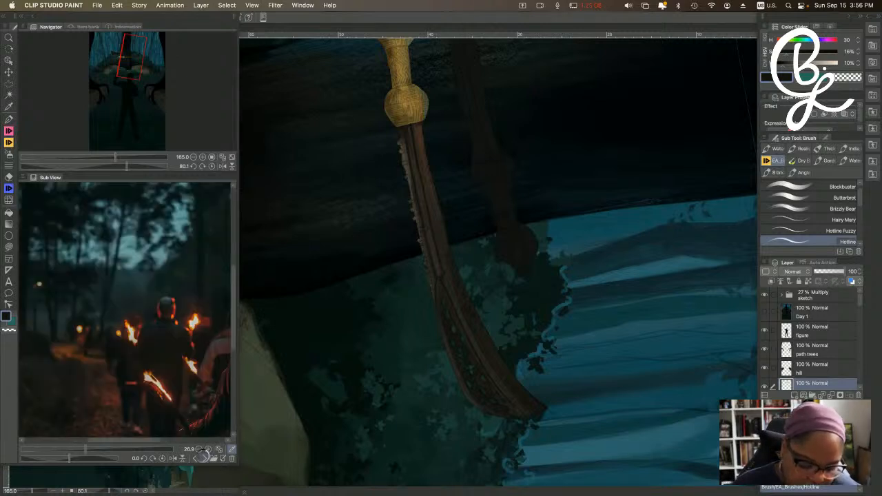
click(204, 458)
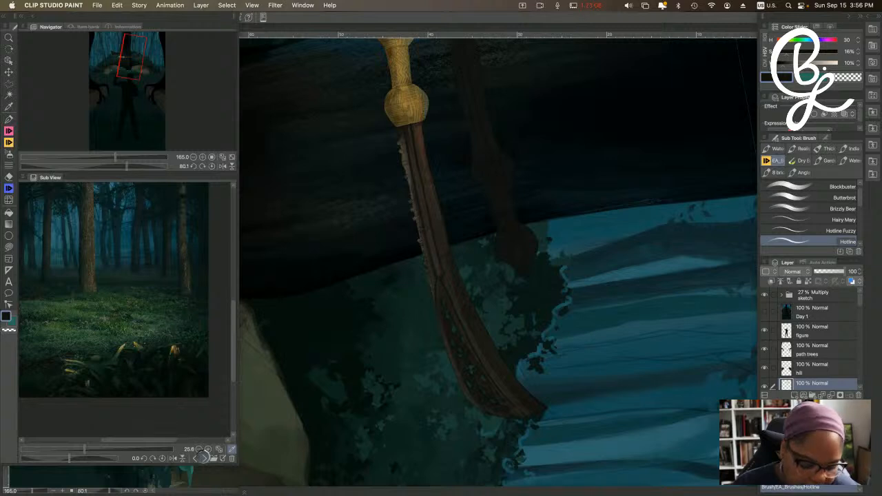
click(204, 457)
click(203, 459)
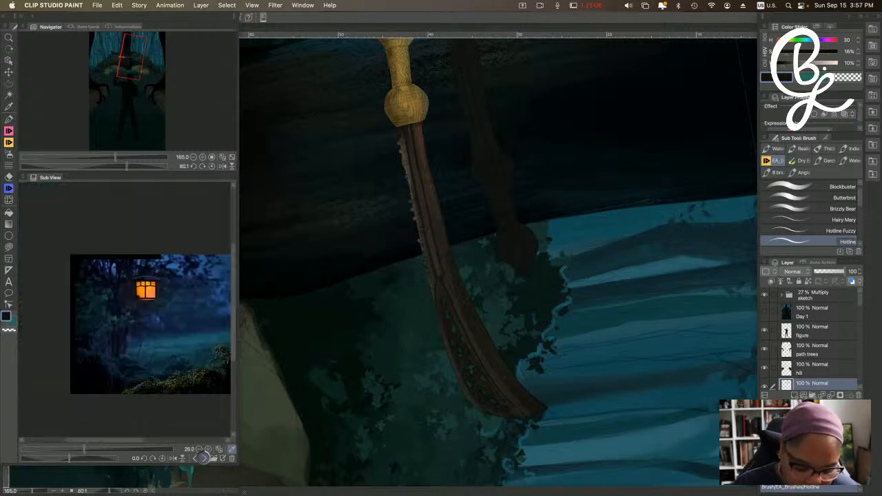
click(204, 458)
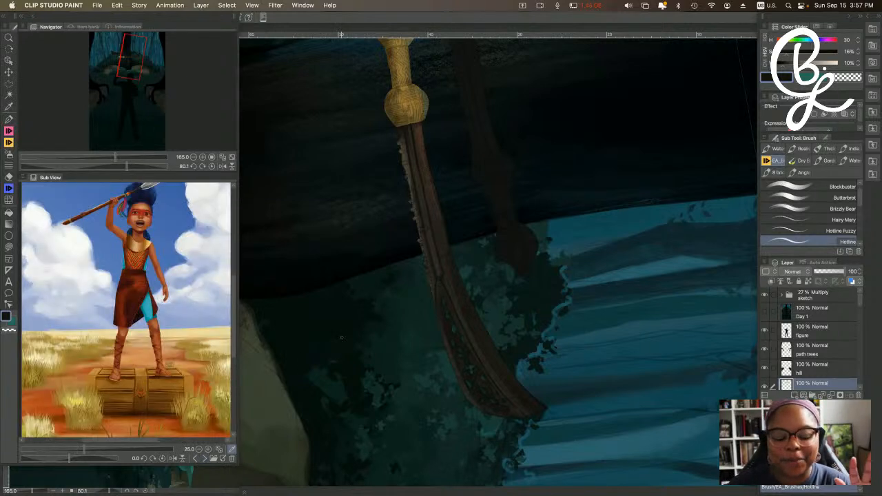
click(202, 459)
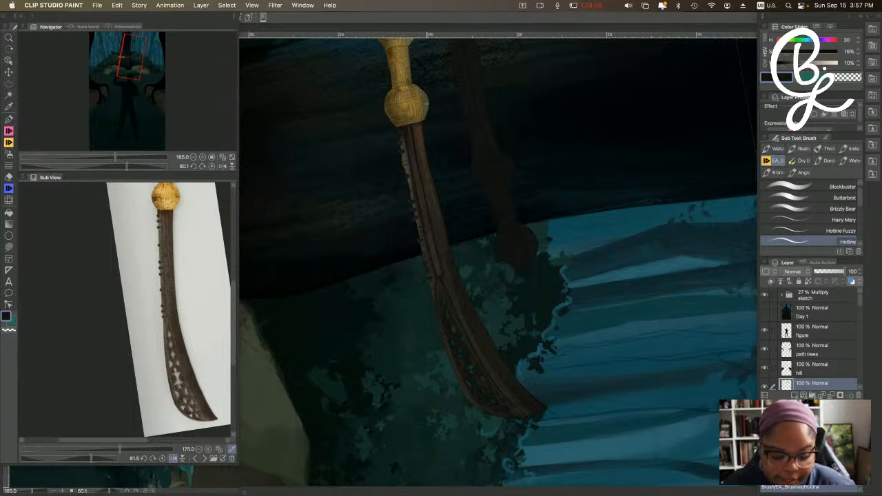
Touch up the blade's spiked edge and upper part with the Hotline and Opaque 2 brushes, sampling browns from the blade and the sword photo.
alt+click(404, 146)
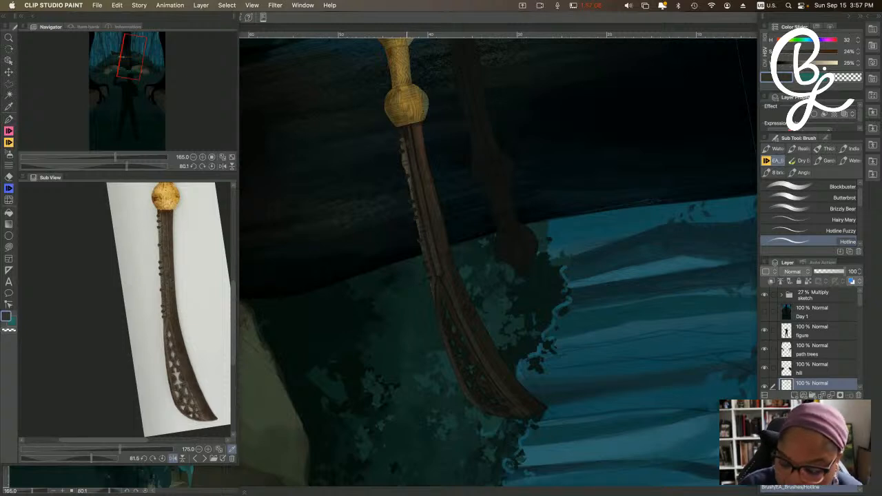
click(800, 161)
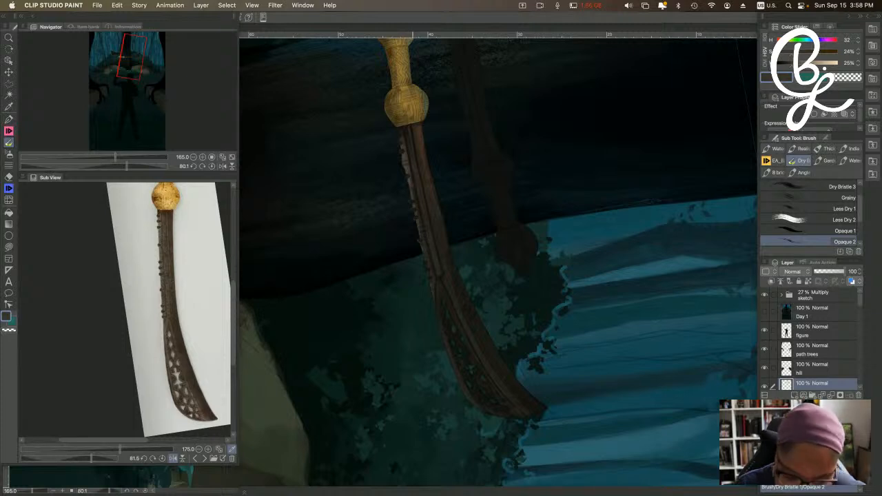
alt+click(411, 182)
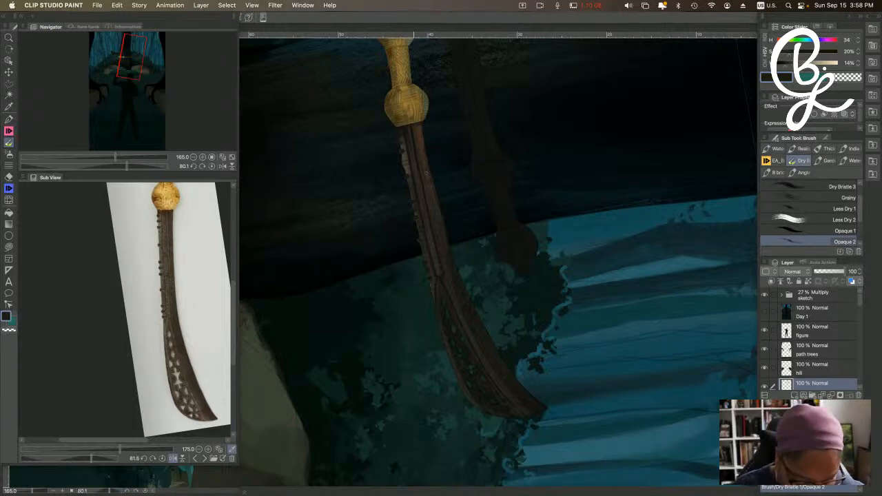
alt+click(412, 160)
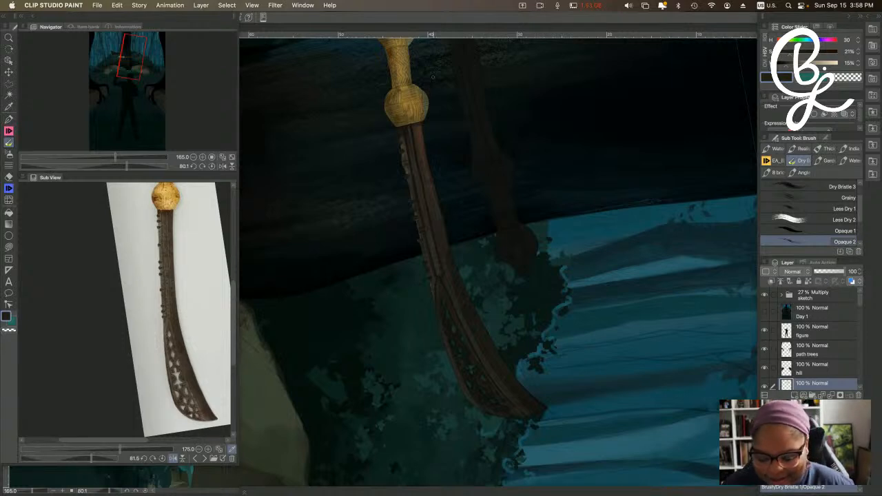
click(177, 213)
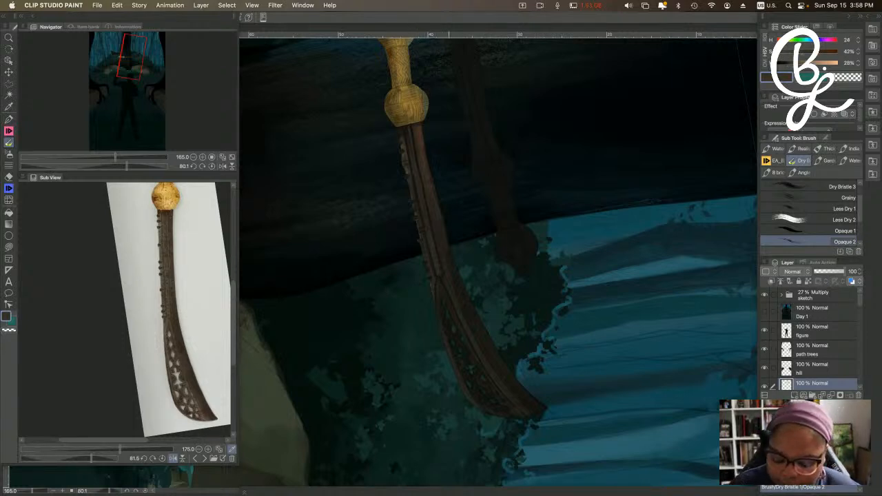
Sample dark browns around the middle of the blade and refine the shading there with the Opaque 2 brush.
alt+click(453, 260)
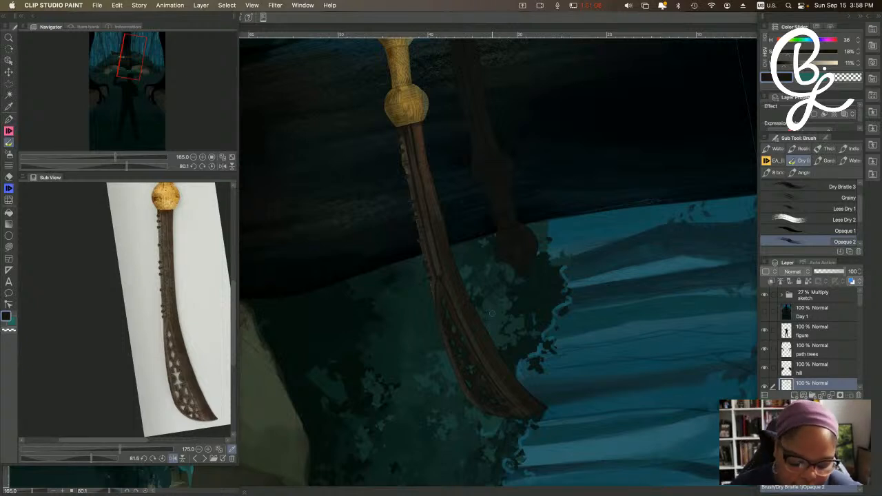
alt+click(445, 262)
alt+click(444, 268)
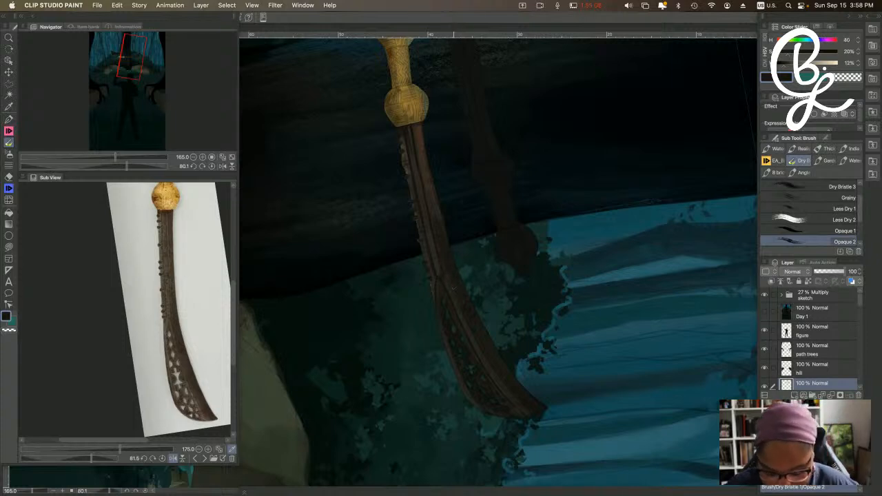
alt+click(449, 275)
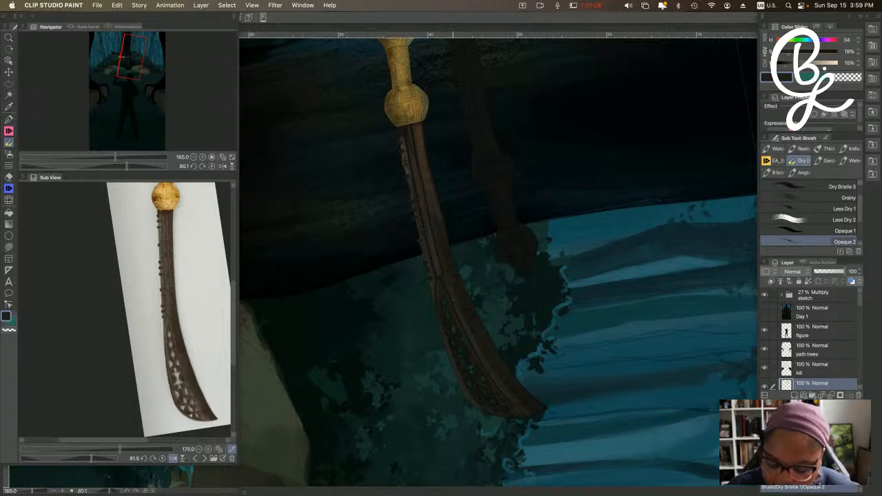
Refine the shading along the middle and lower part of the wooden blade with the Opaque 2 brush, using dark browns sampled from it.
alt+click(436, 210)
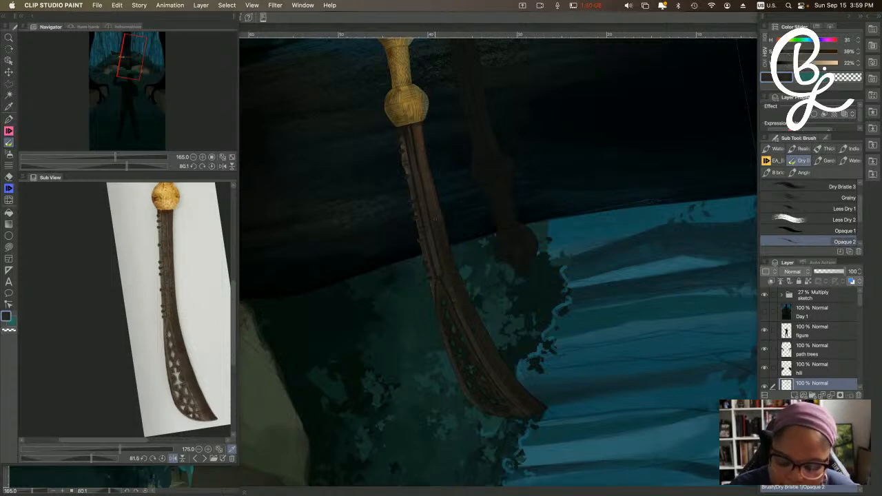
alt+click(437, 219)
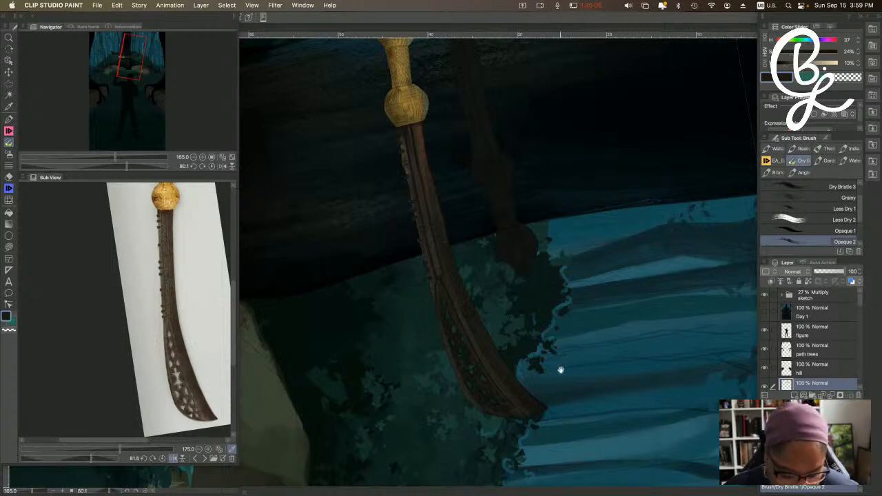
drag(544, 351, 523, 284)
alt+click(449, 269)
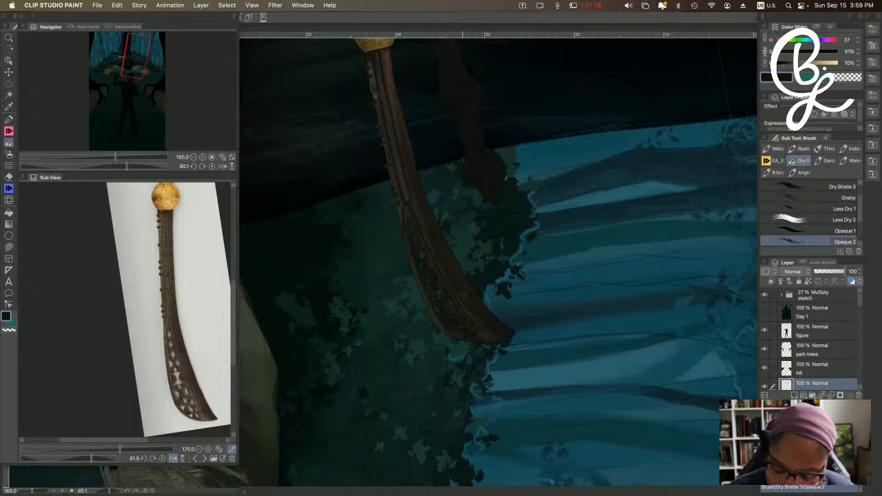
alt+click(465, 279)
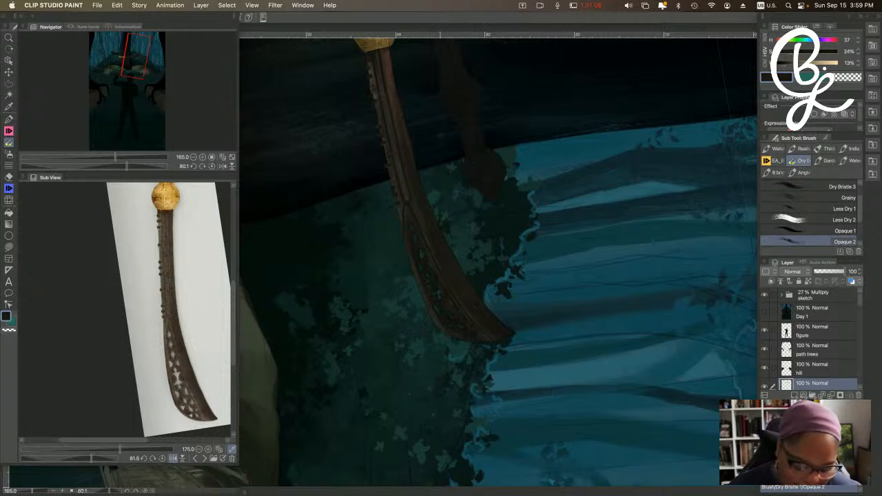
Touch up the blade's tip and middle with the Opaque 2 brush, sampling lighter and darker browns from the painting.
alt+click(395, 94)
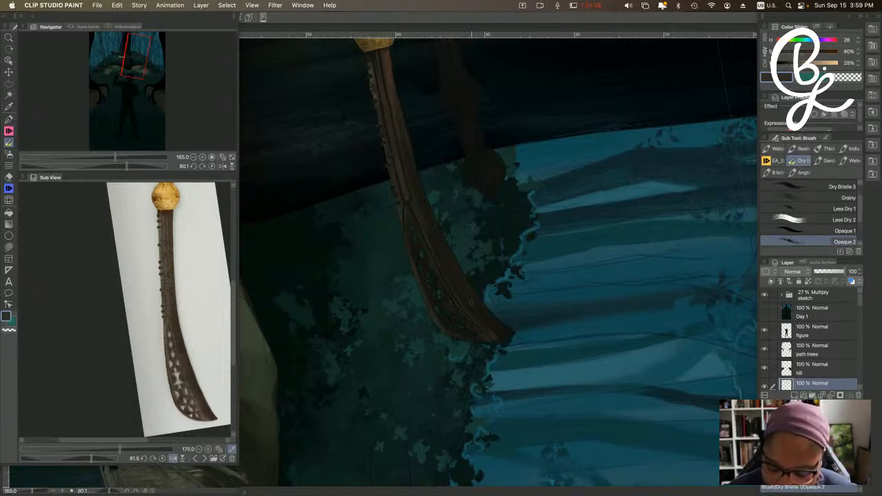
alt+click(499, 337)
drag(495, 339, 505, 336)
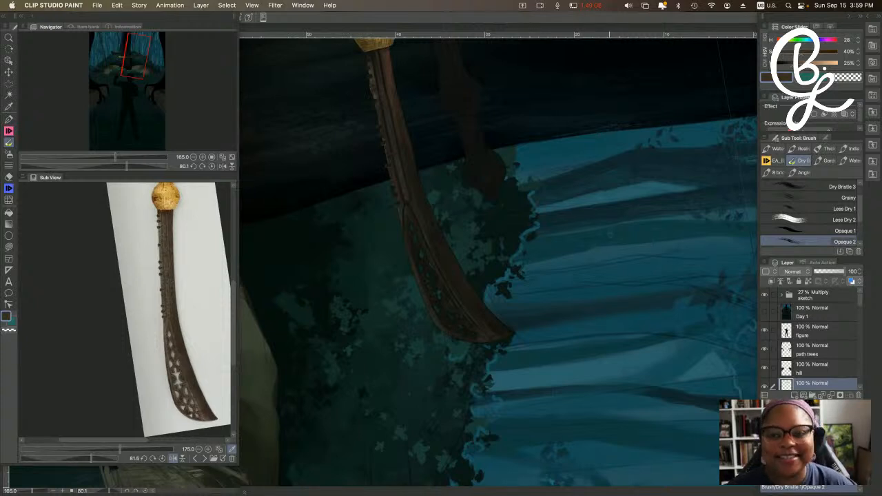
drag(545, 198, 563, 257)
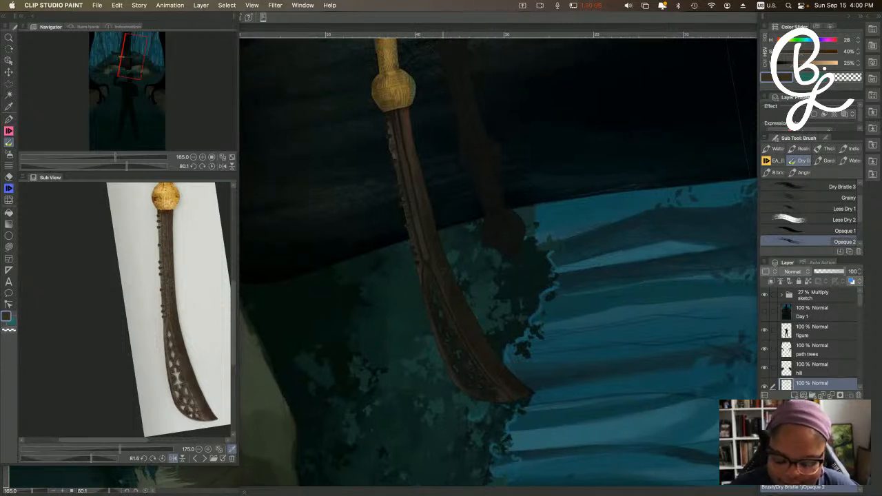
alt+click(433, 227)
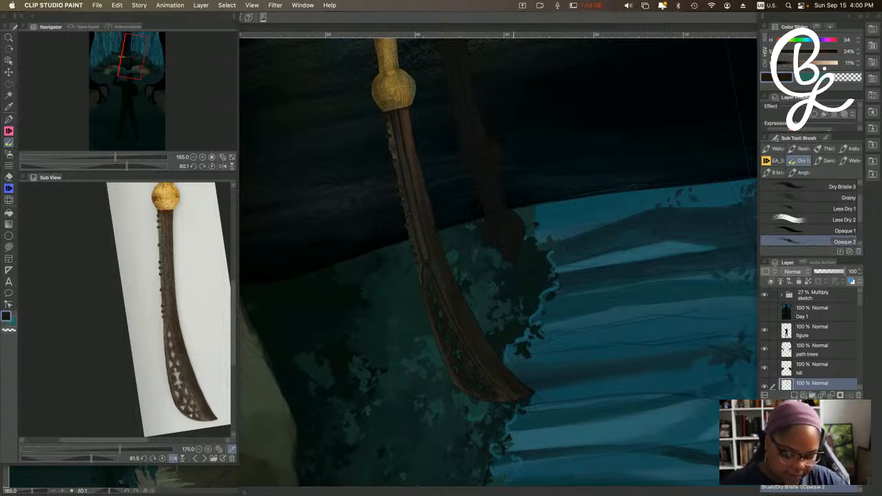
Reset the canvas rotation to 0° and refine the openwork carving near the blade's tip with the Opaque 2 brush in sampled browns.
key(r)
drag(580, 383, 633, 318)
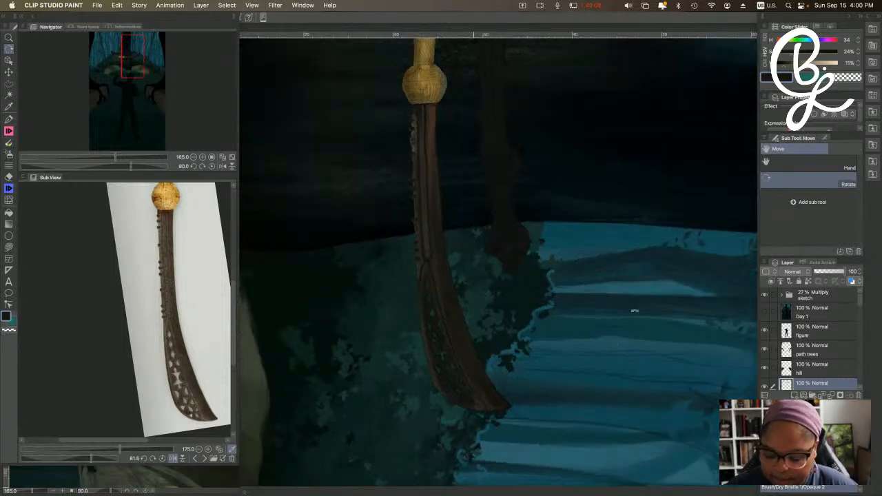
double_click(634, 311)
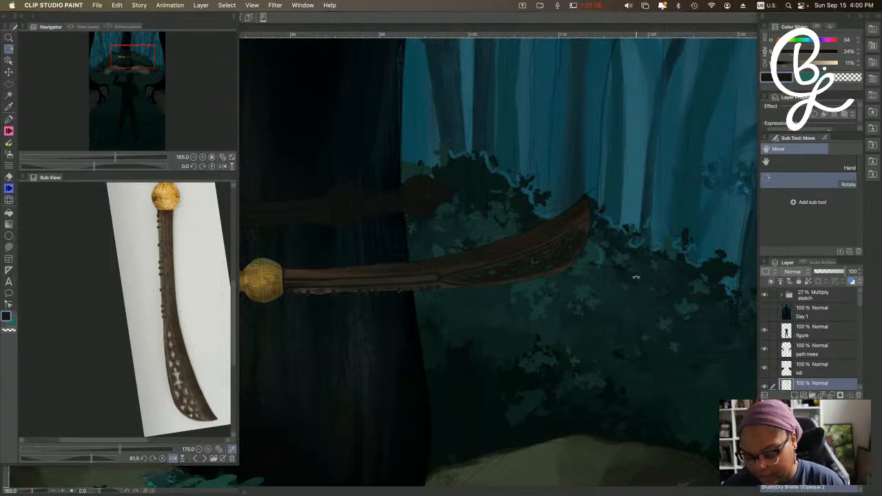
key(b)
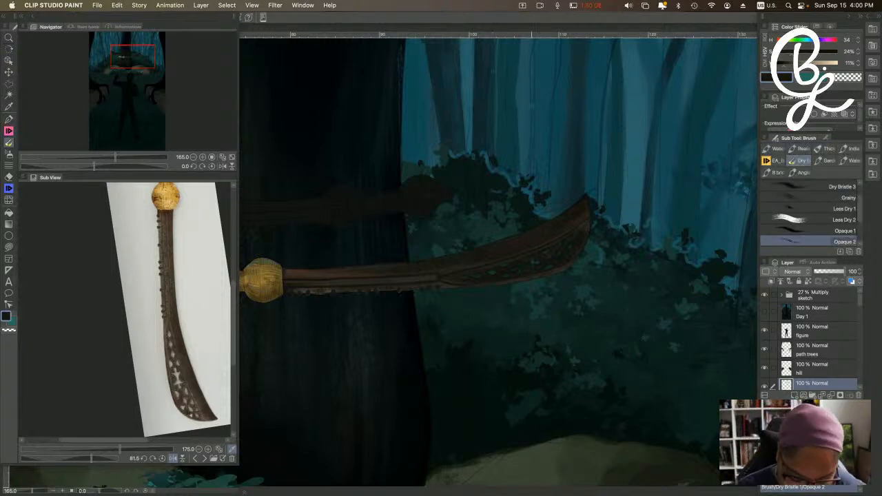
alt+click(532, 269)
alt+click(535, 270)
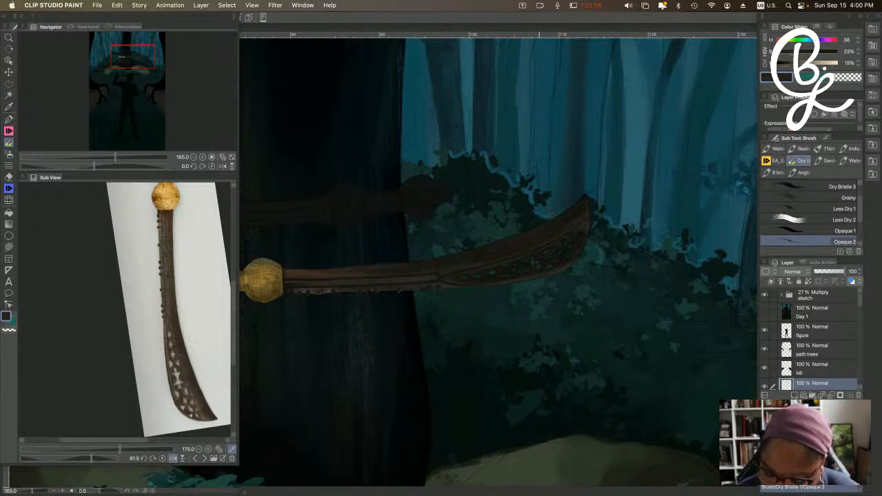
alt+click(539, 264)
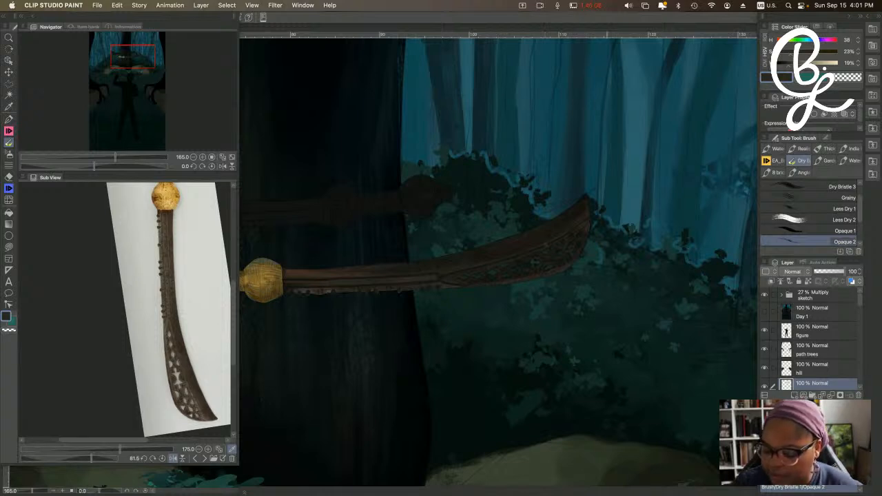
Hide the sketch folder and check the painted sword with and without the sketch lines.
click(763, 295)
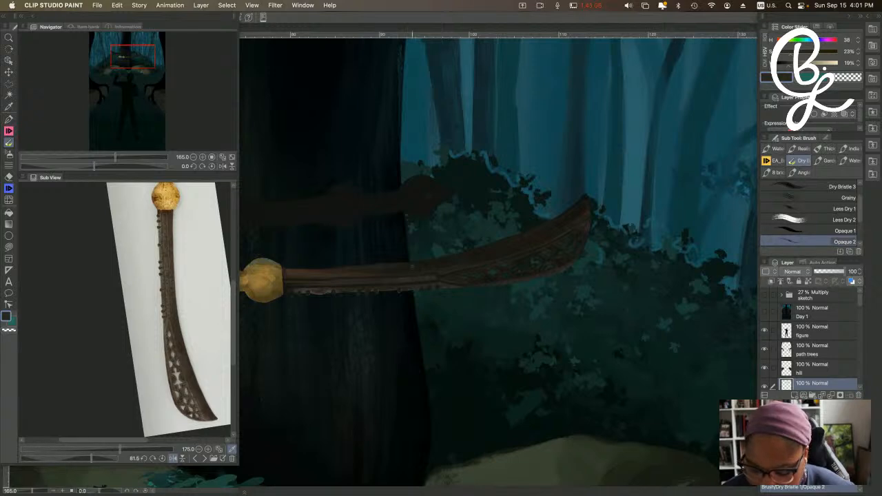
scroll(412, 270, down, 5)
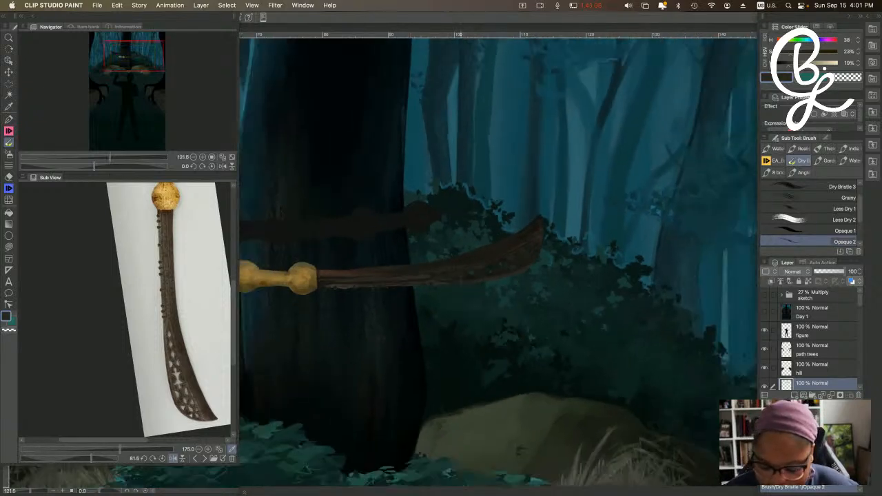
scroll(461, 279, up, 1)
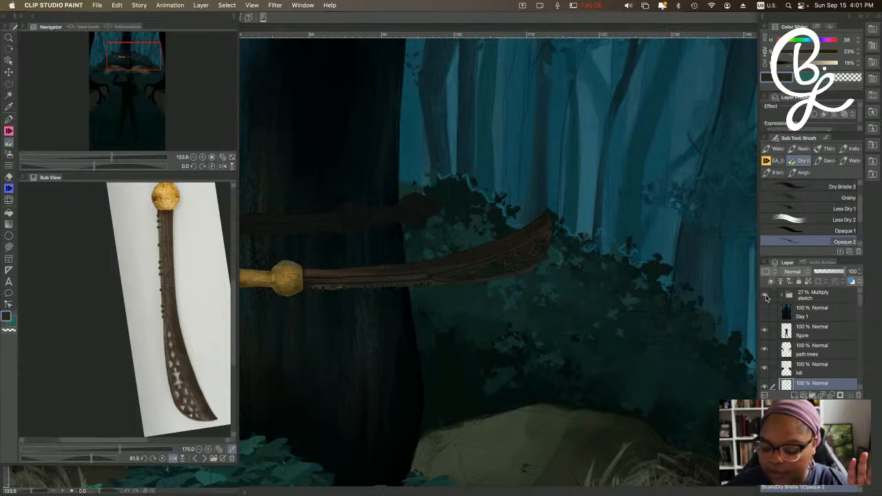
click(765, 296)
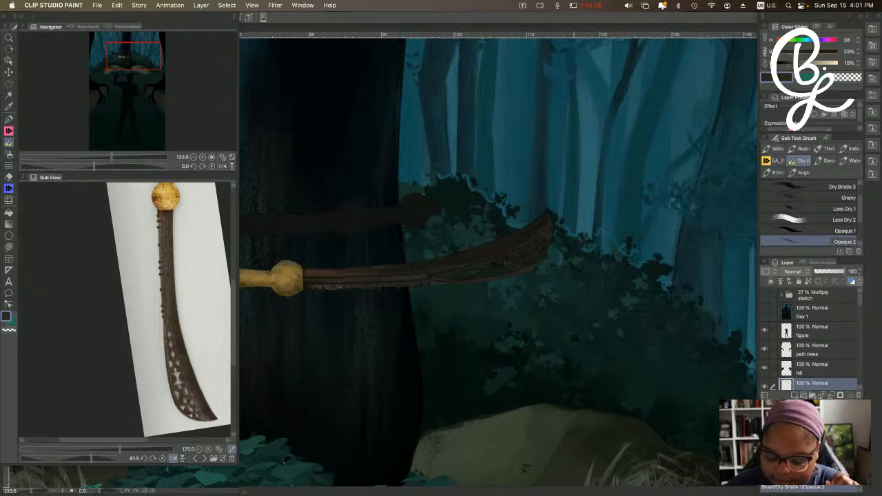
Check how the sword reads within the whole scene and touch up its blade tip with the Opaque 2 brush in sampled dark browns.
key(super+plus)
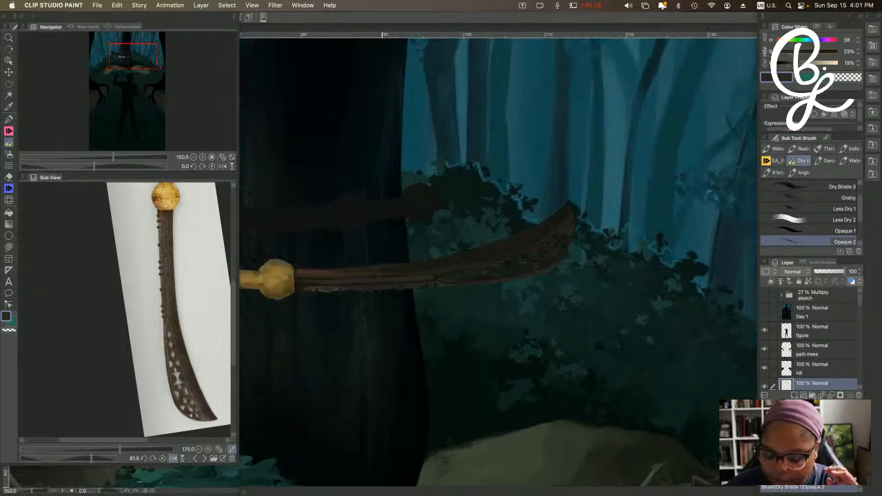
scroll(472, 333, down, 6)
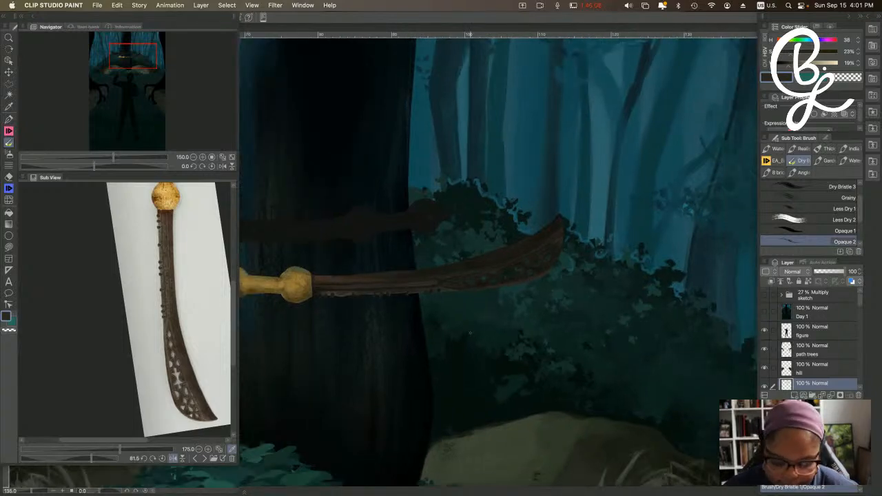
scroll(552, 319, down, 3)
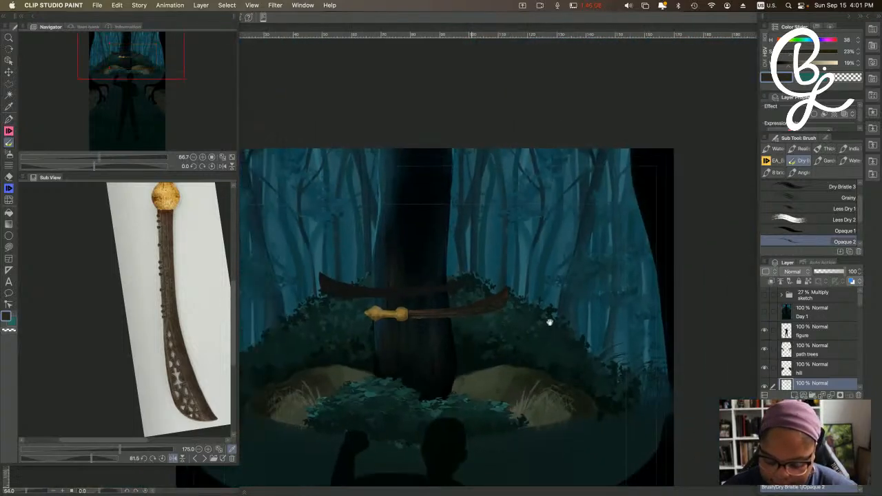
scroll(536, 275, down, 3)
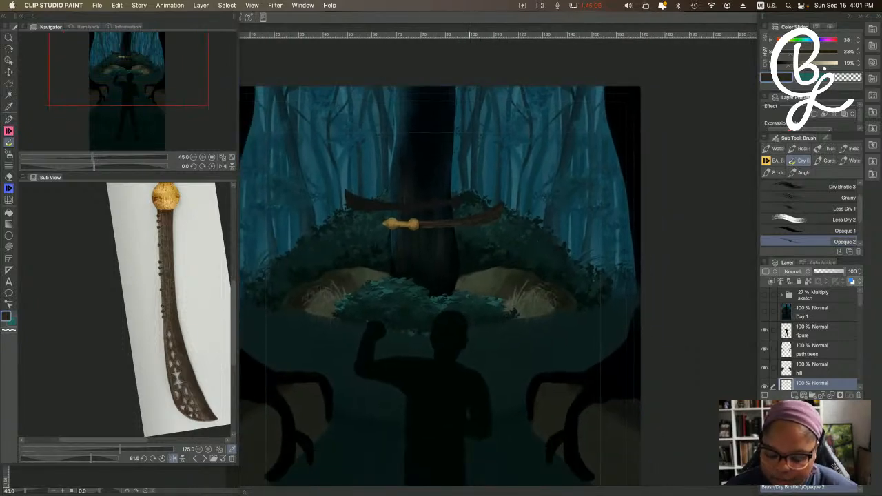
scroll(472, 200, up, 2)
scroll(472, 200, up, 2)
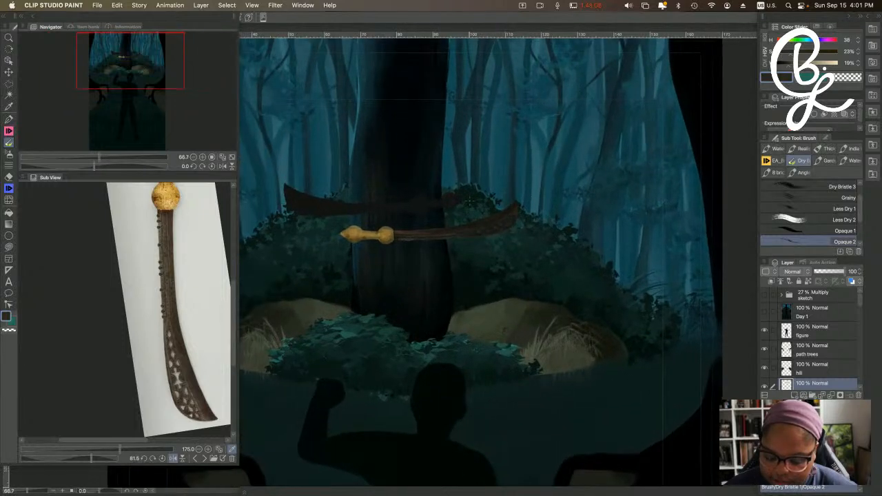
scroll(471, 200, down, 1)
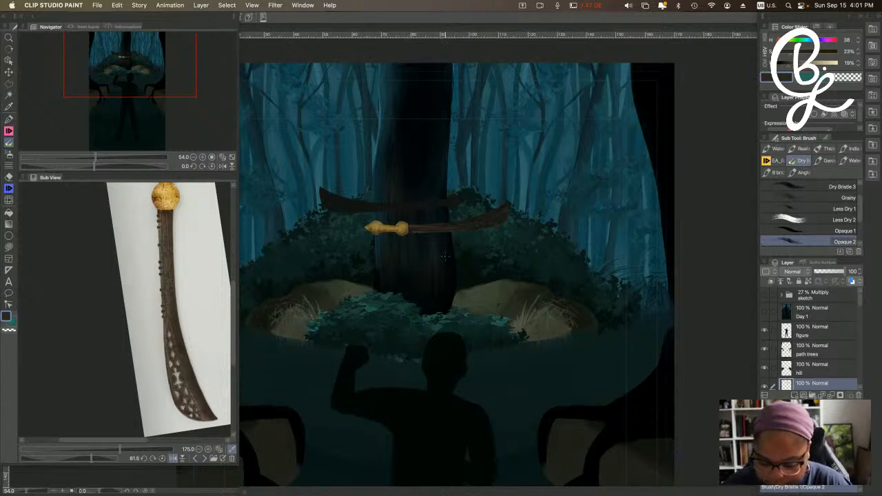
alt+click(507, 207)
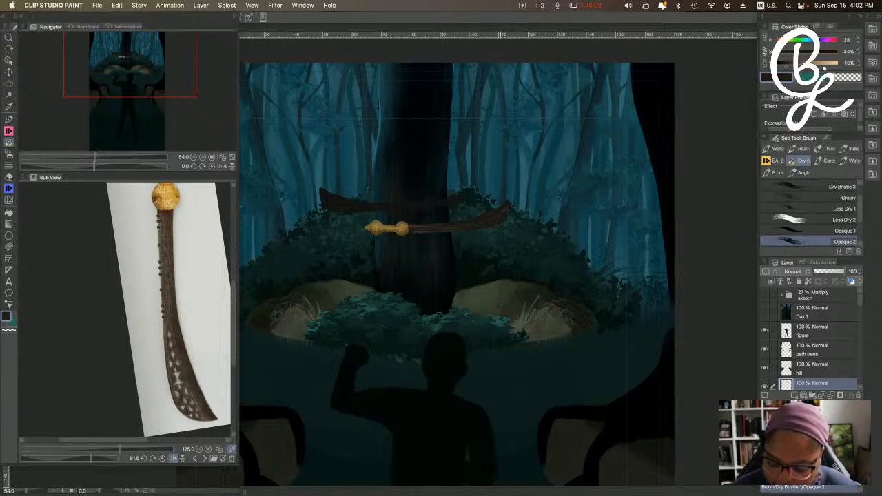
alt+click(496, 211)
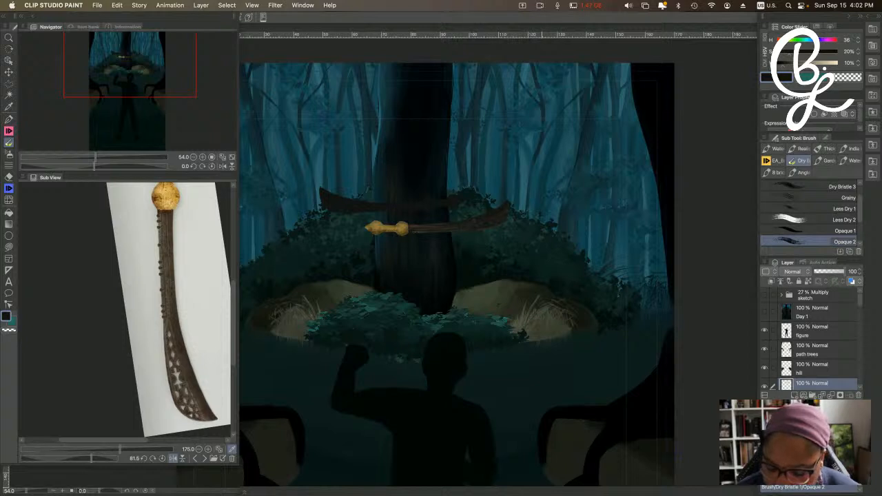
scroll(539, 140, down, 3)
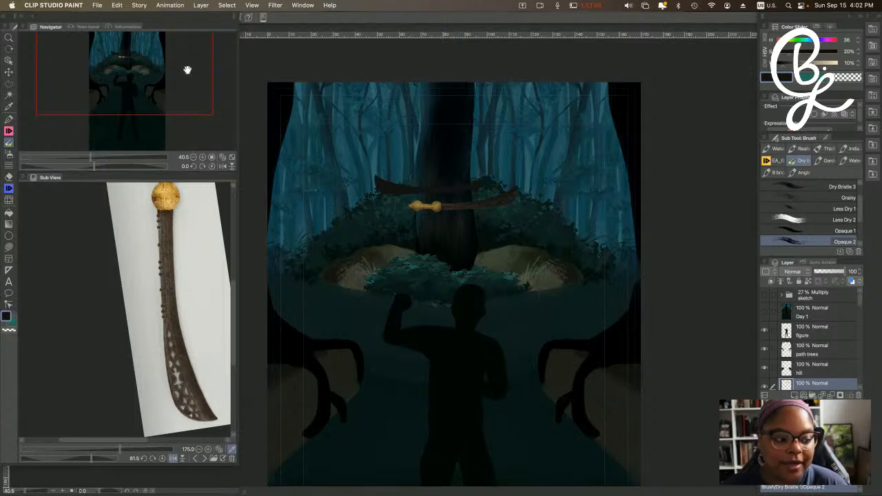
Examine the forest composition, figure and crossed swords at several magnifications.
scroll(499, 189, up, 2)
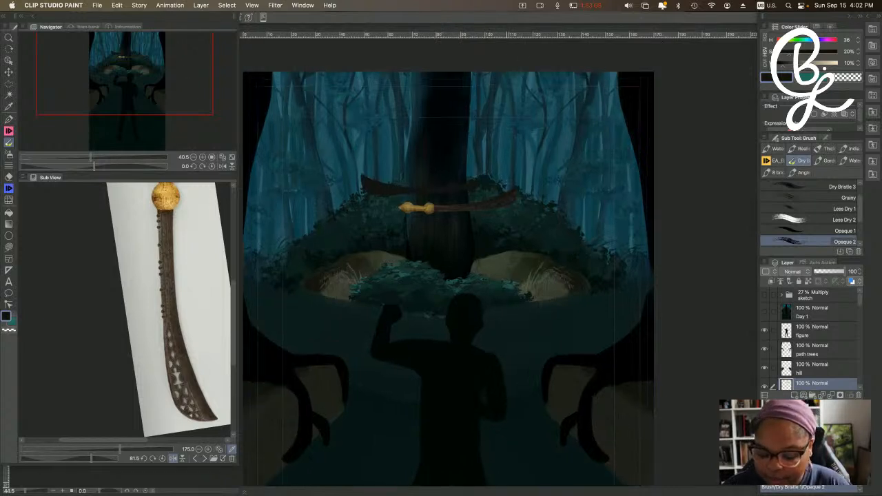
scroll(499, 188, down, 2)
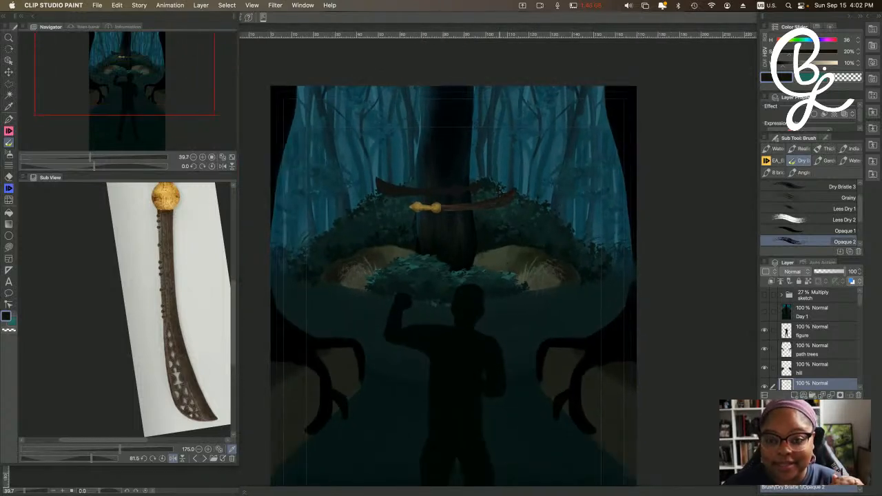
scroll(498, 198, down, 2)
scroll(497, 198, down, 2)
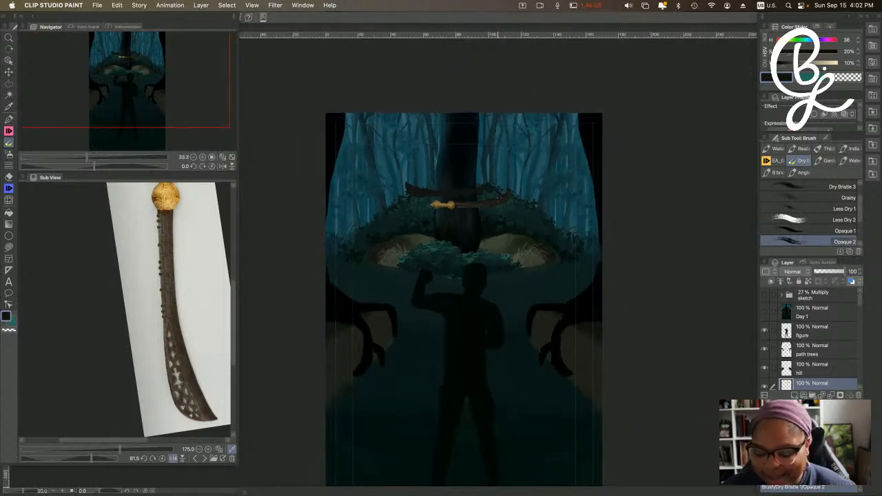
drag(656, 185, 610, 136)
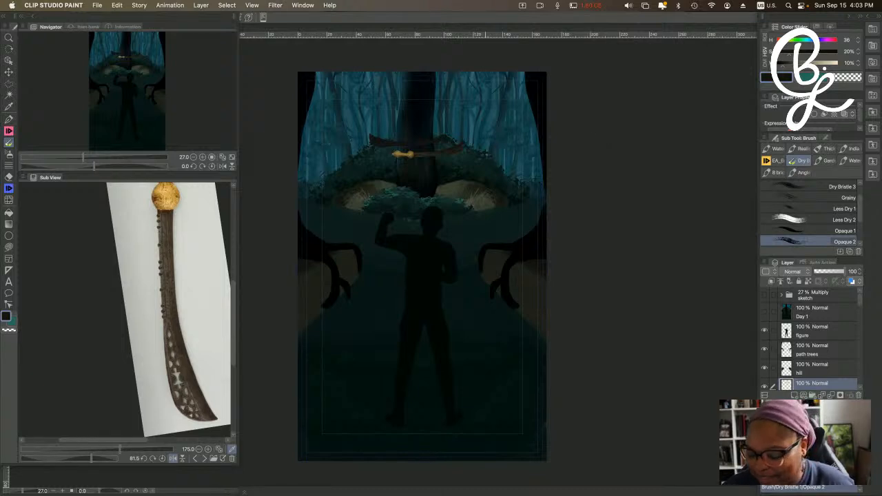
scroll(453, 119, up, 5)
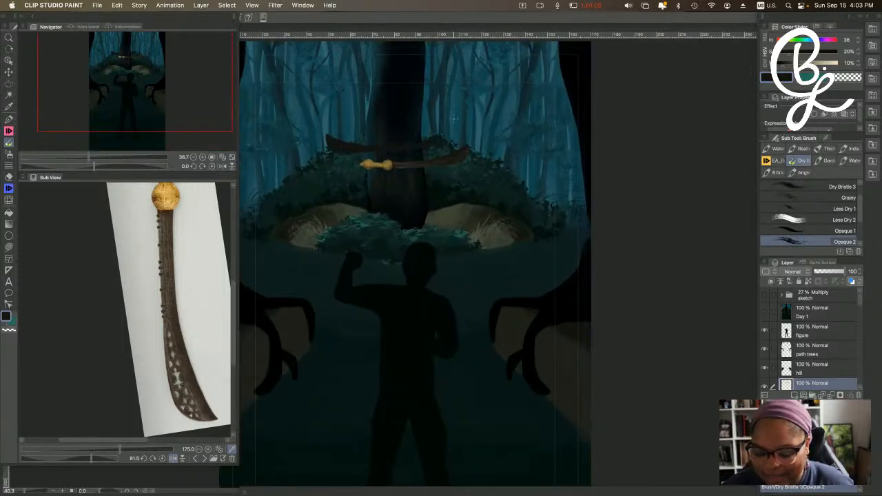
scroll(454, 118, up, 3)
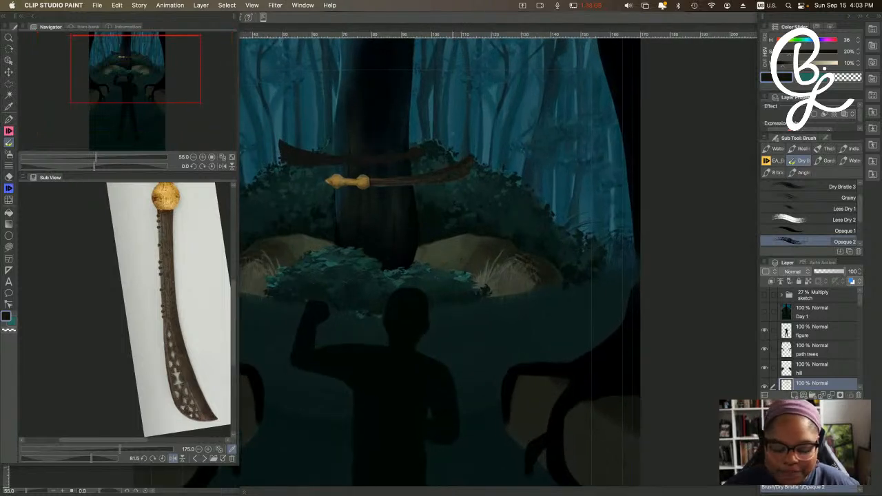
scroll(453, 134, down, 1)
scroll(453, 133, down, 1)
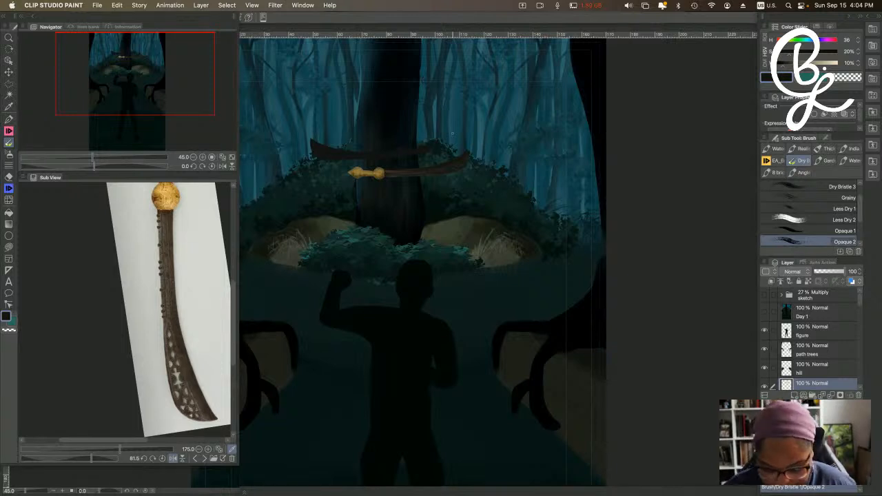
Choose the Hotline brush from the EA_Brushes group and raise the brown colour's brightness to 31%.
key(super+plus)
key(super+plus)
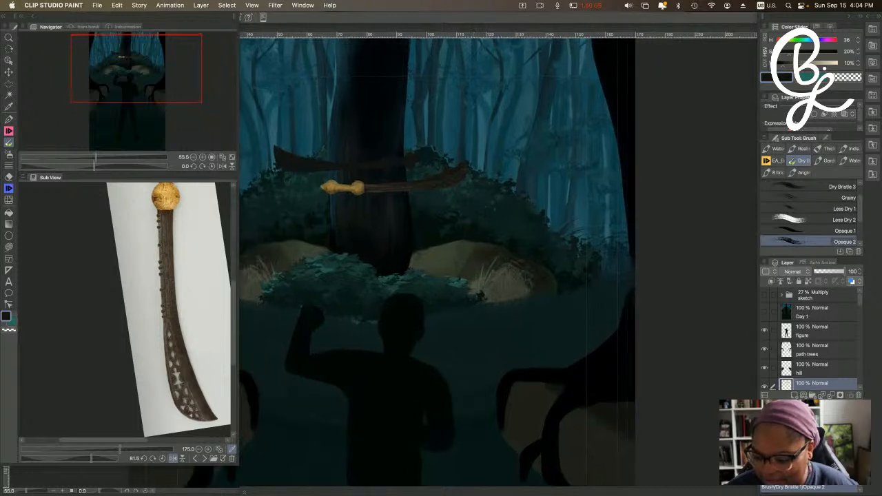
click(775, 160)
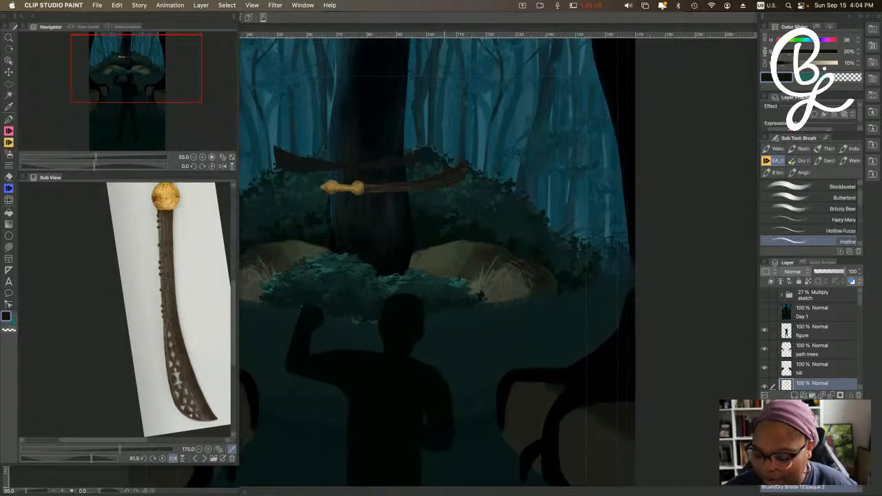
key(super+plus)
key(super+plus)
key(super+plus)
drag(461, 130, 513, 166)
drag(784, 64, 796, 63)
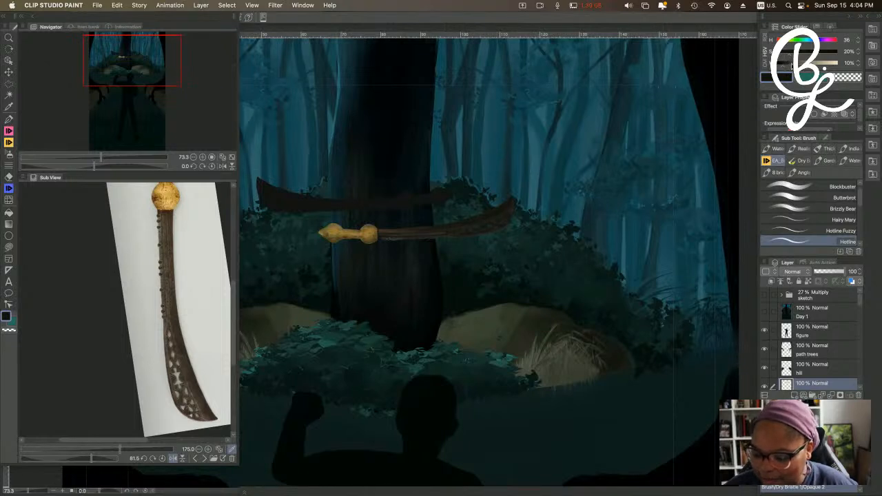
Touch up the gold-handled sword's blade with the Hotline brush, sampling the blue of the background forest.
key(super+minus)
key(super+minus)
key(super+minus)
key(super+minus)
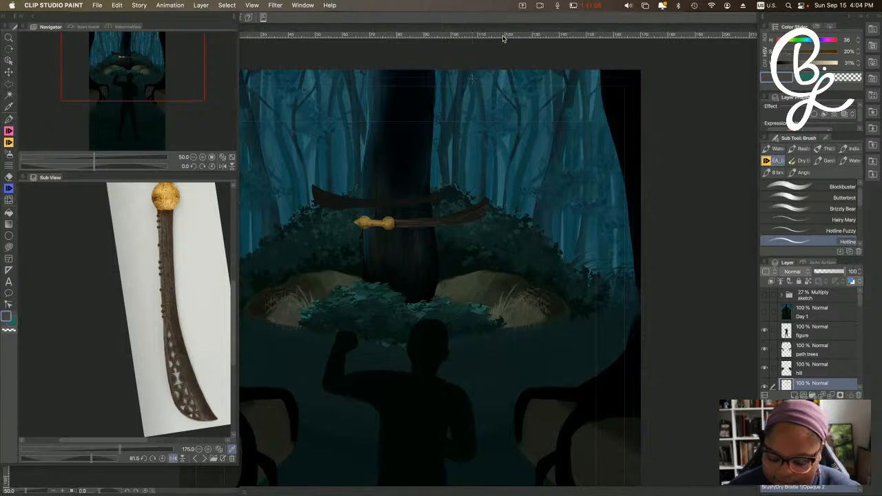
scroll(478, 151, up, 5)
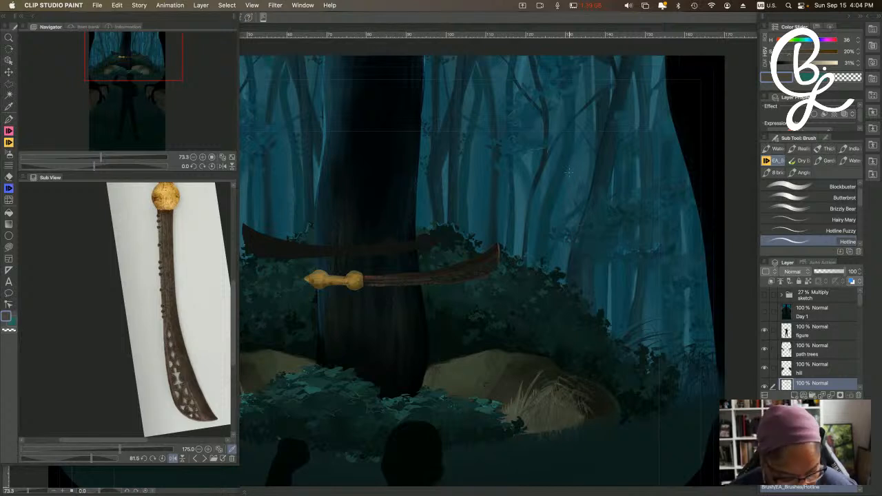
alt+click(556, 257)
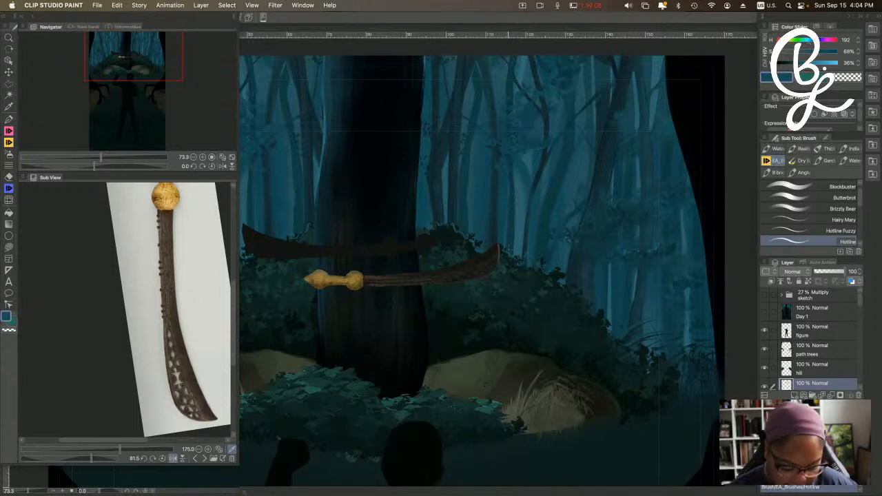
key(e)
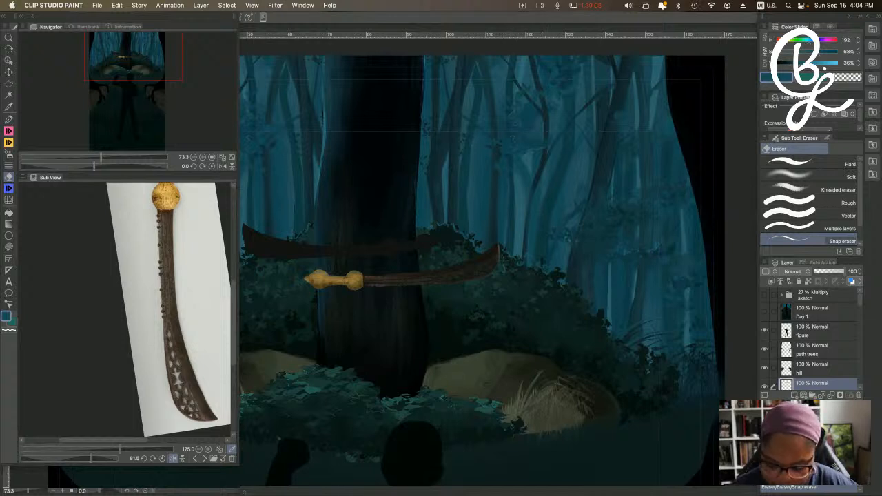
key(b)
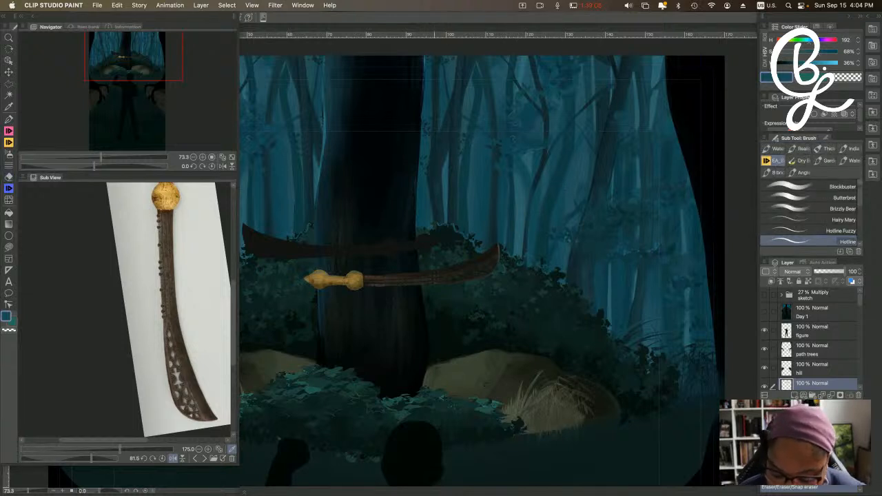
Refine the shading and carved details on the gold-handled sword's blade with dark browns sampled from it.
alt+click(450, 266)
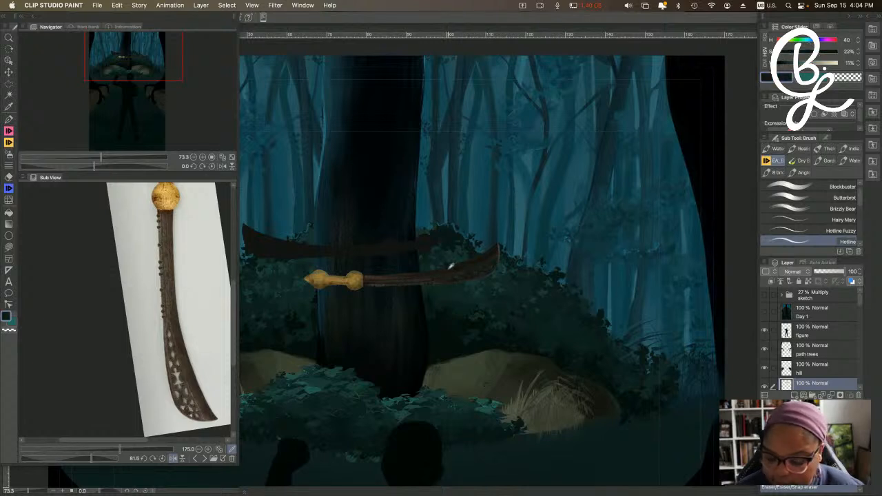
click(784, 64)
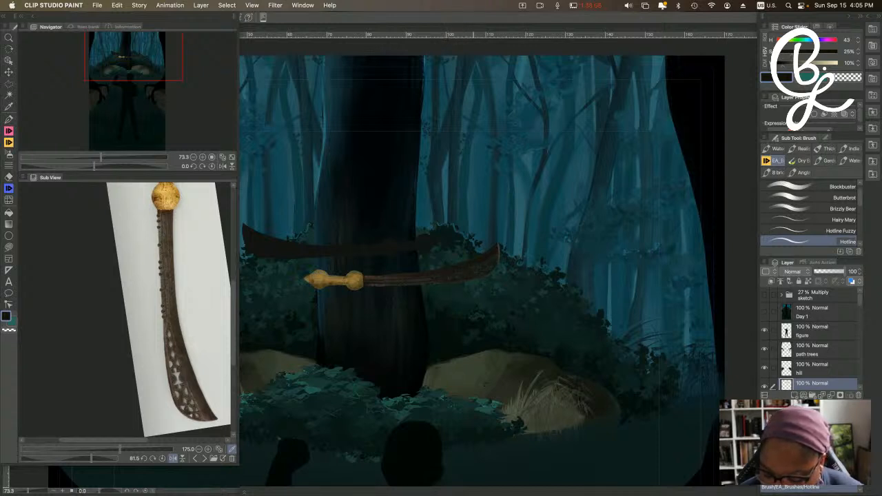
alt+click(463, 262)
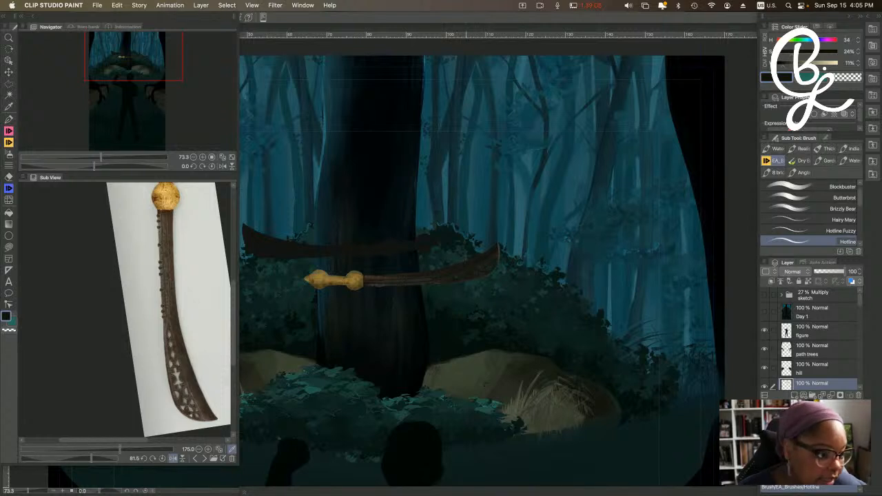
alt+click(429, 276)
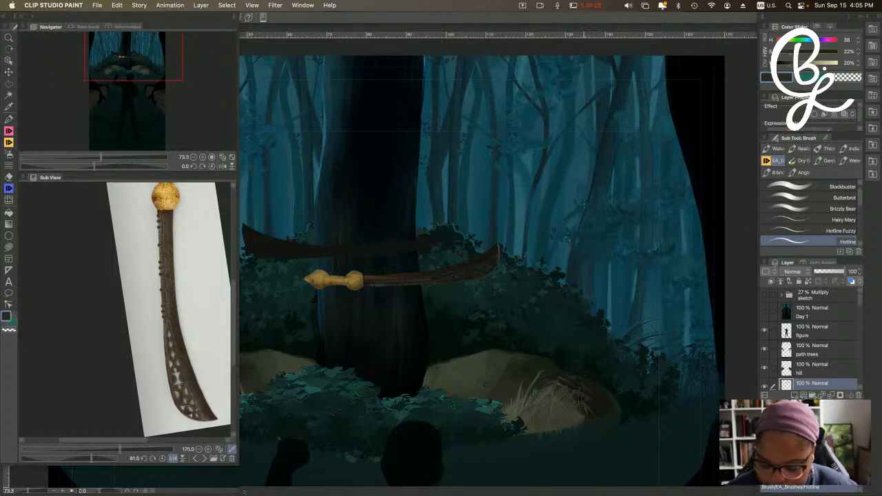
Add a new raster layer above Layer 16 and name it "cutout outline".
scroll(551, 234, up, 5)
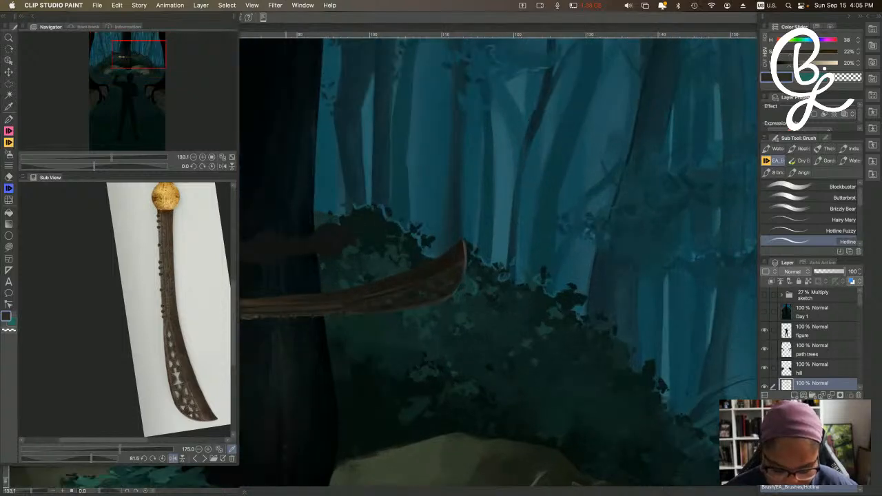
scroll(498, 259, up, 1)
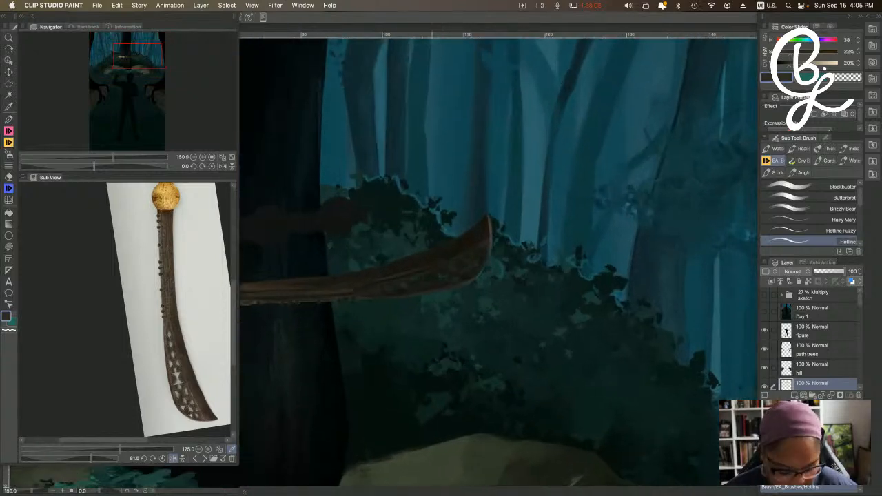
scroll(432, 219, up, 2)
key(r)
drag(542, 301, 536, 358)
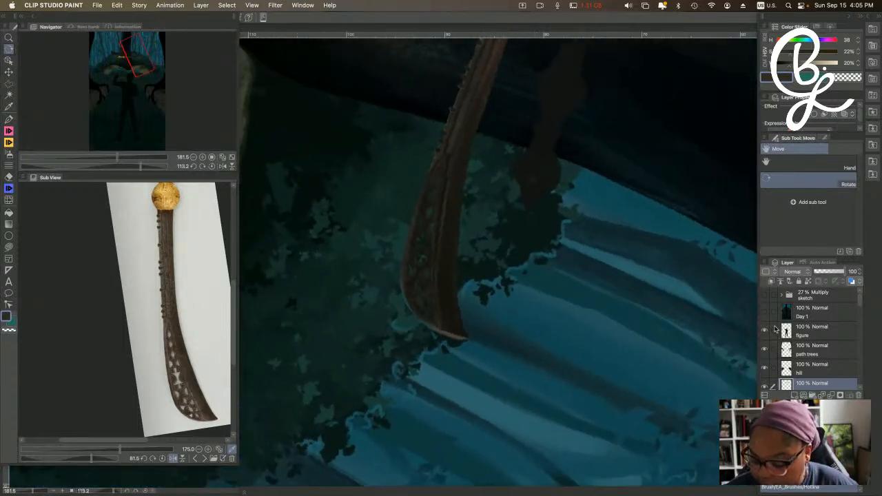
click(794, 396)
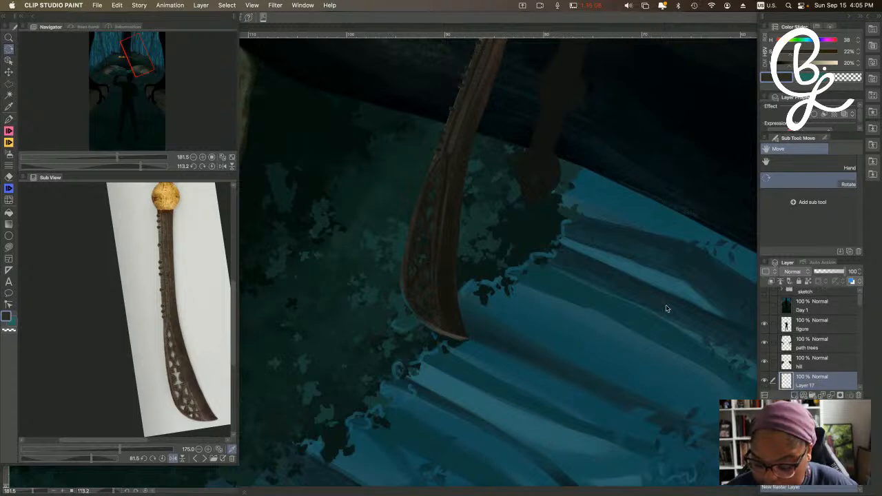
drag(428, 173, 429, 172)
mouse_move(531, 128)
mouse_down()
mouse_move(501, 118)
mouse_move(532, 127)
mouse_up()
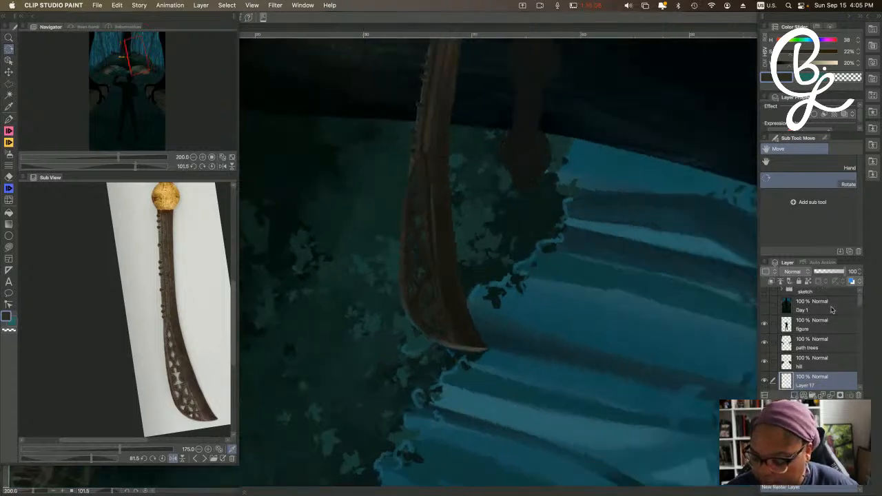
drag(861, 298, 861, 309)
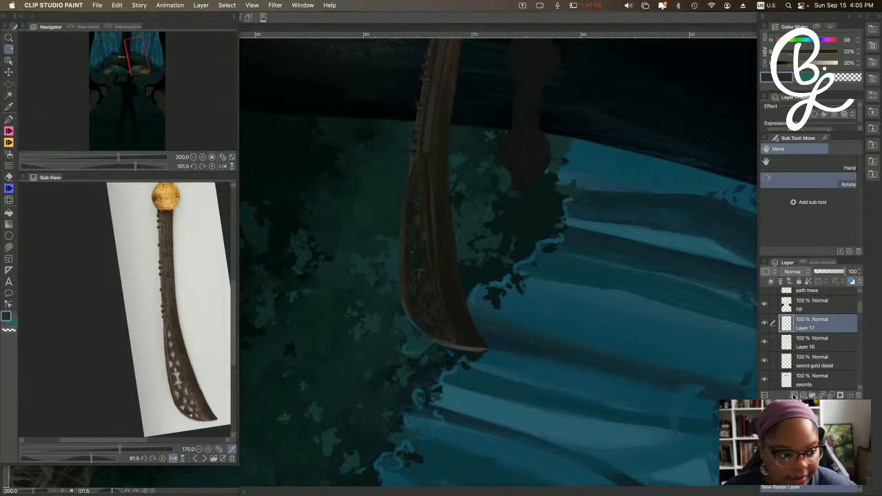
double_click(811, 332)
text(culout outline)
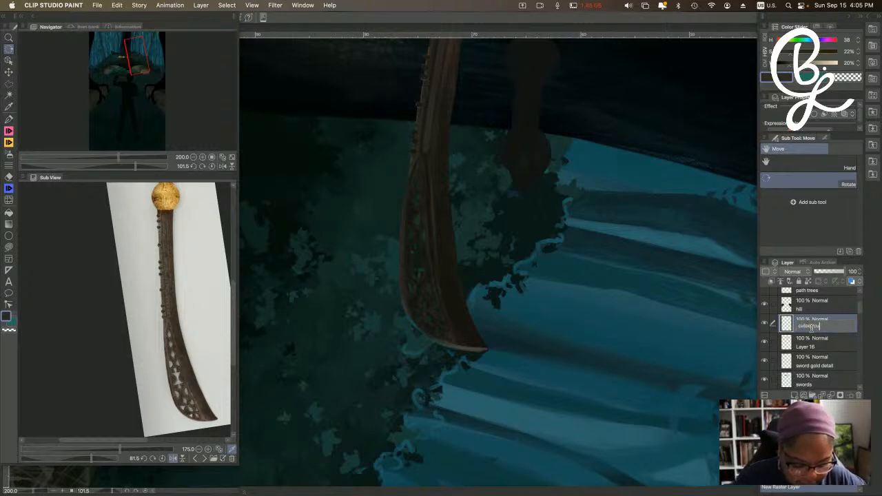
key(Return)
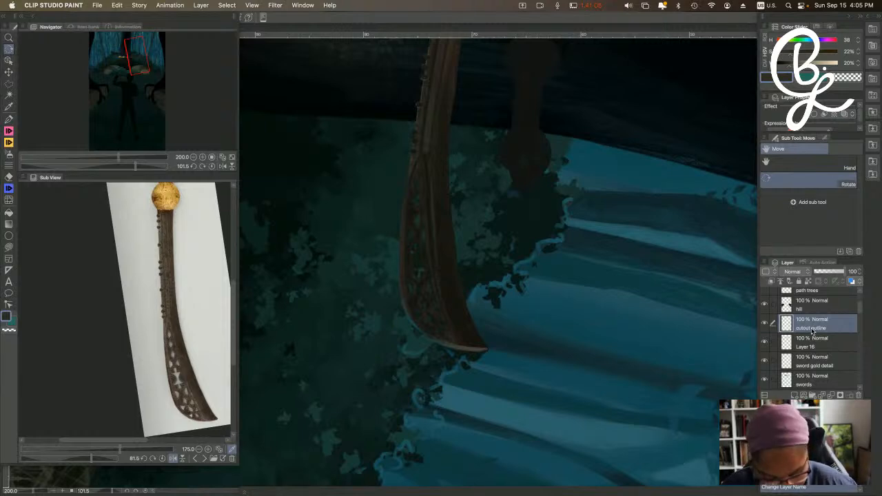
Lighten the brown to 34% brightness and outline the diamond cutouts on the blade with the Hotline brush.
drag(790, 63, 799, 62)
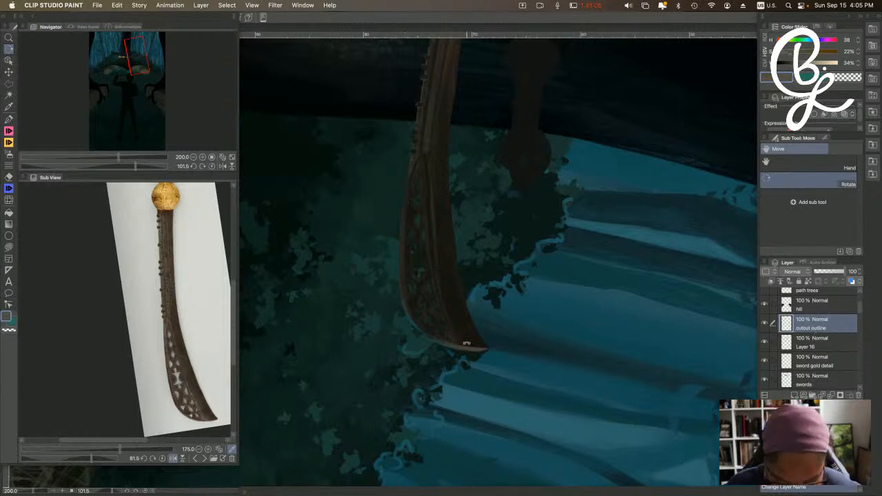
key(b)
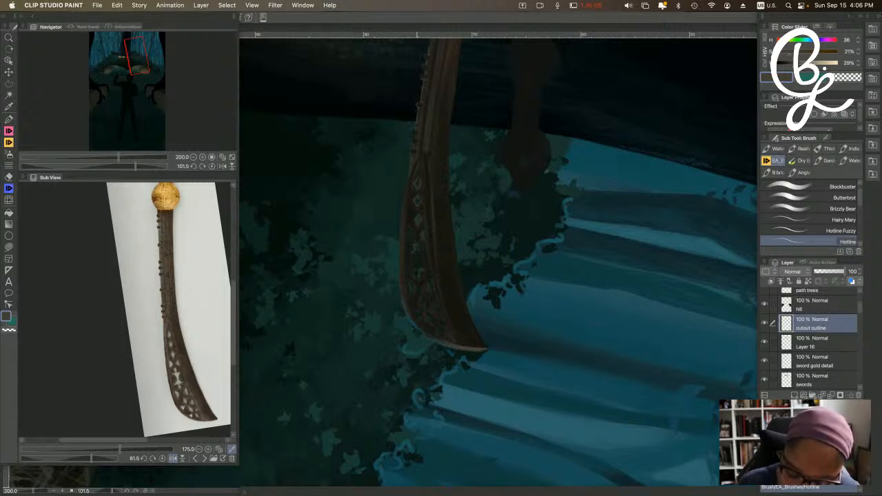
drag(573, 223, 586, 250)
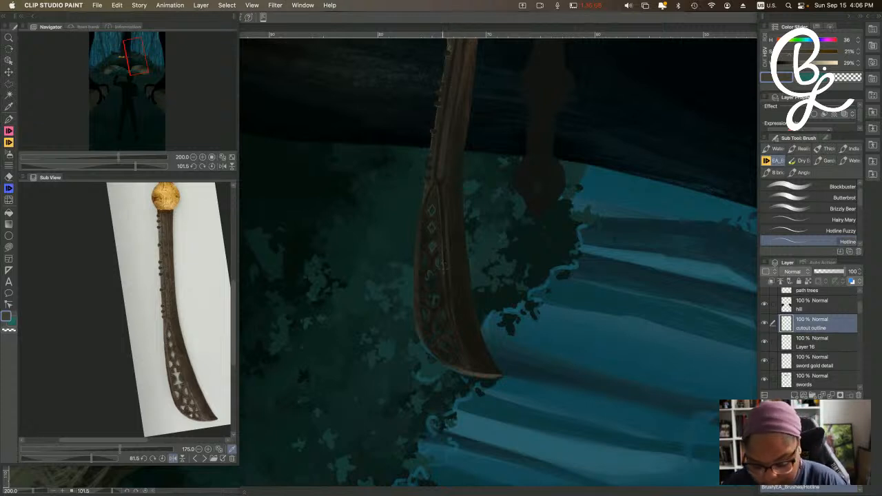
Deepen and extend the blade's cutout outlines using dark and reddish browns sampled from the sword.
alt+click(446, 221)
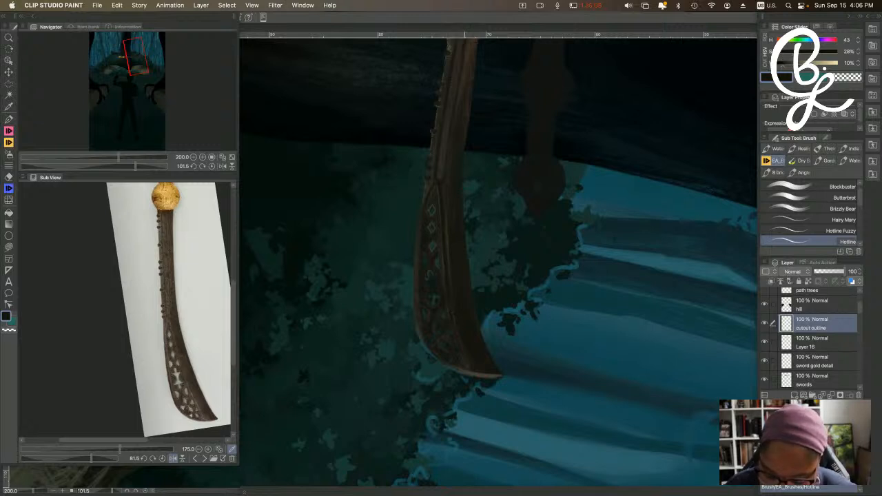
alt+click(455, 283)
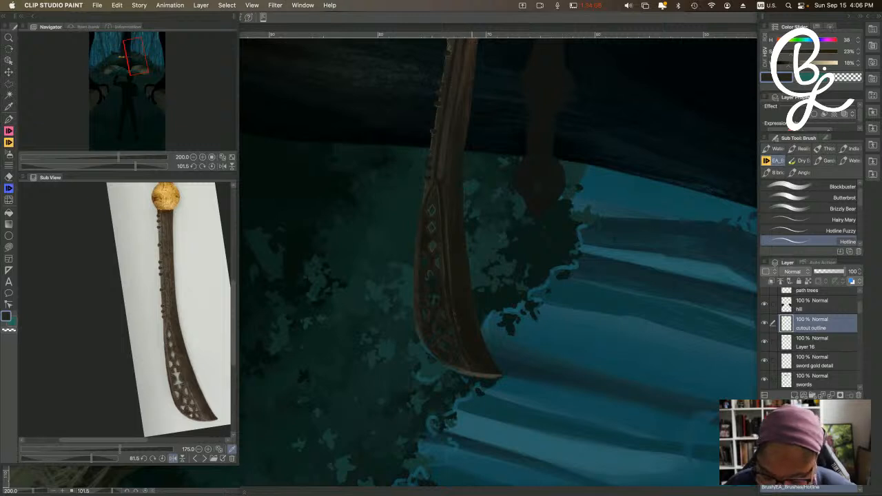
drag(572, 325, 563, 308)
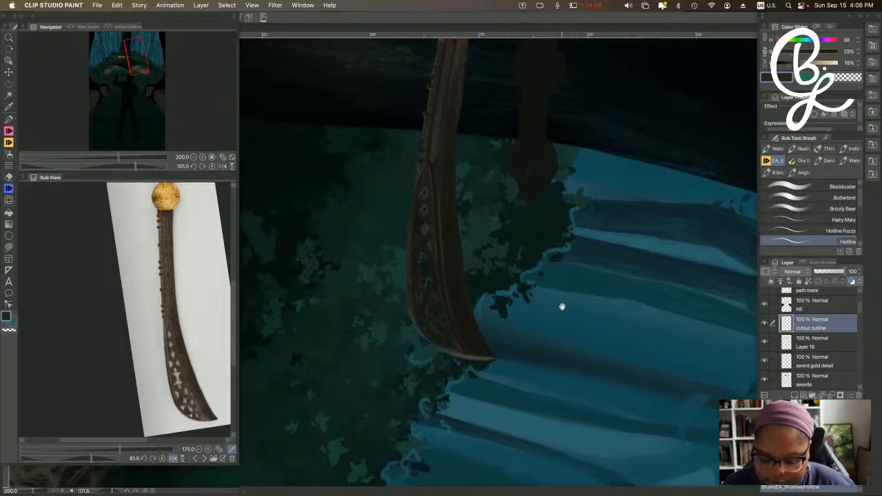
drag(556, 247, 571, 315)
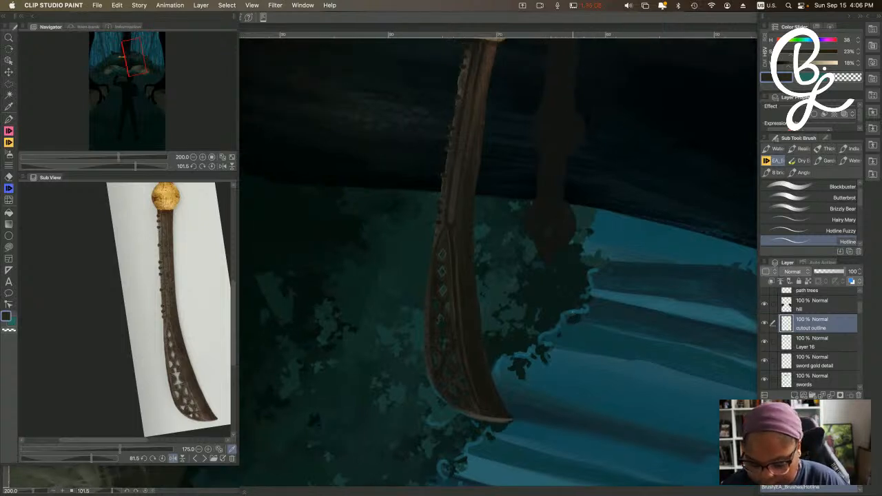
alt+click(494, 63)
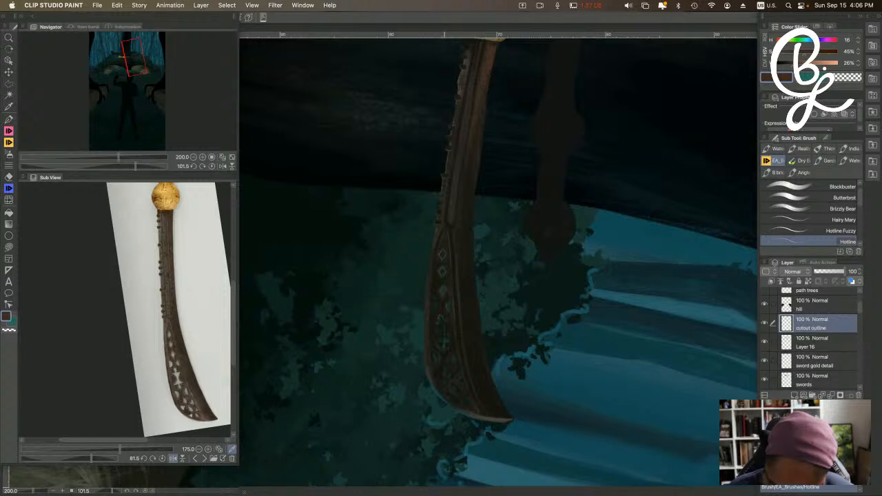
Level the canvas and examine the sword's carved blade against the whole illustration and up close.
scroll(604, 252, down, 2)
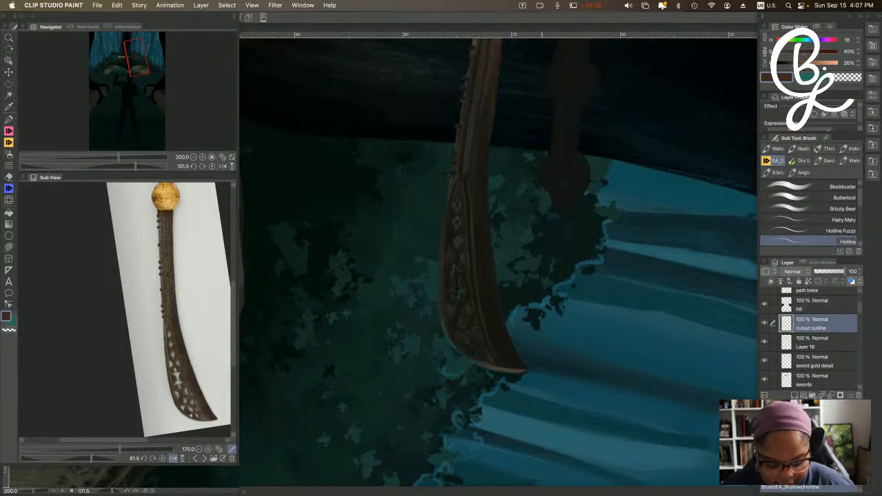
key(shift+space)
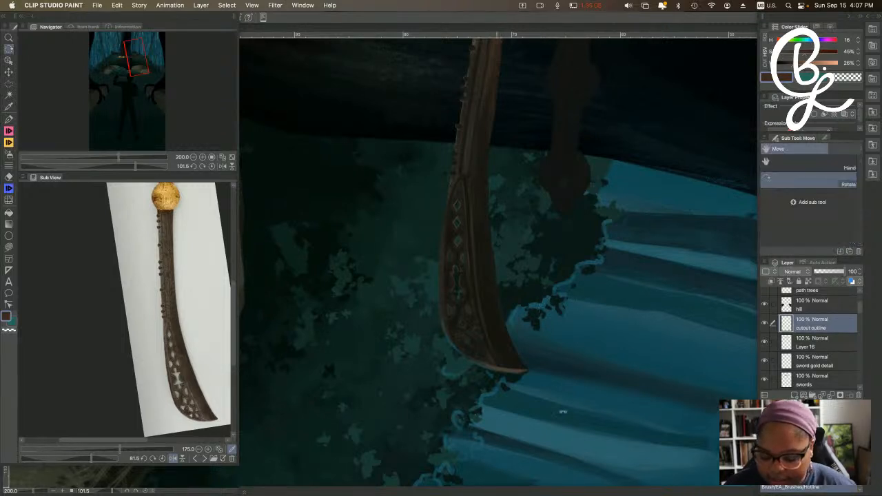
drag(563, 411, 623, 313)
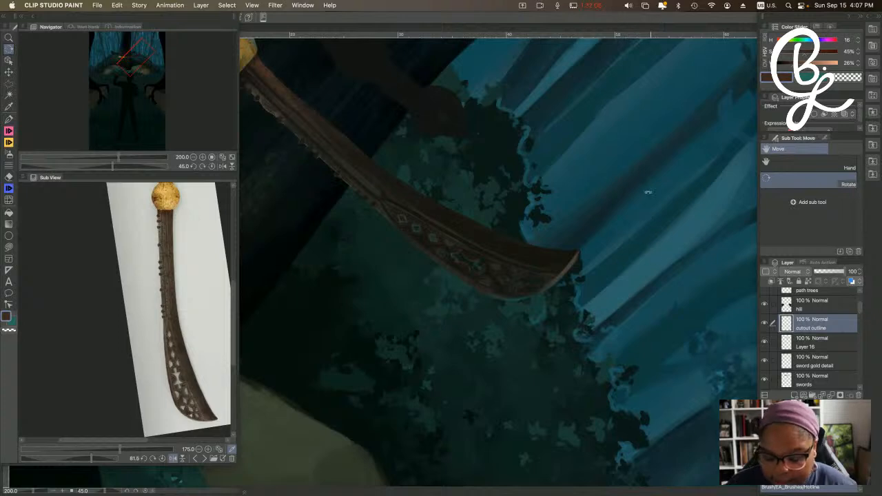
drag(644, 178, 601, 106)
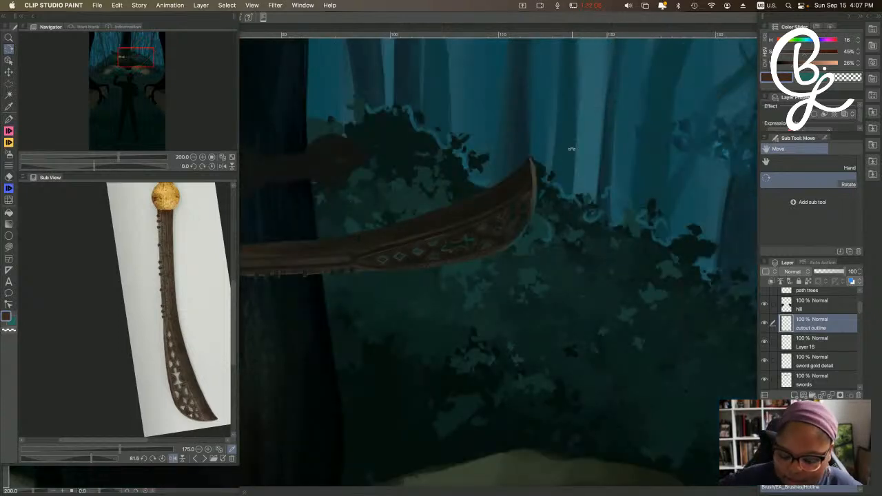
scroll(515, 217, down, 1)
scroll(515, 217, down, 4)
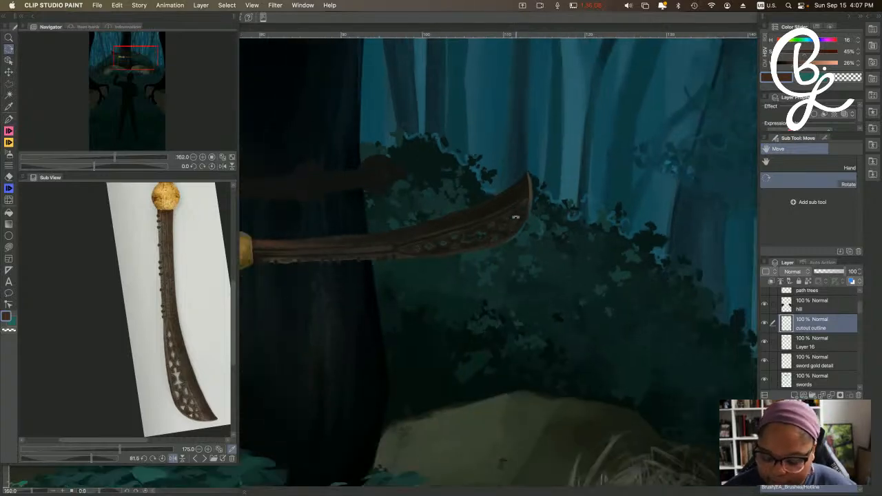
scroll(516, 217, down, 8)
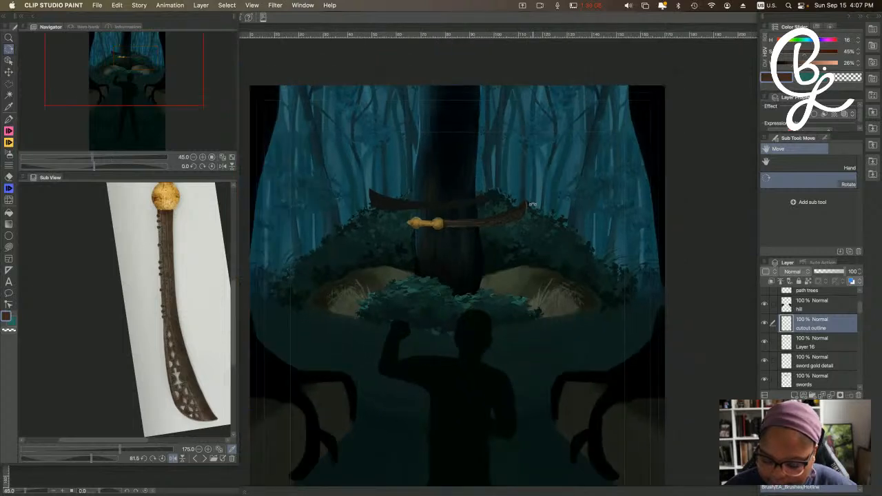
scroll(533, 204, up, 2)
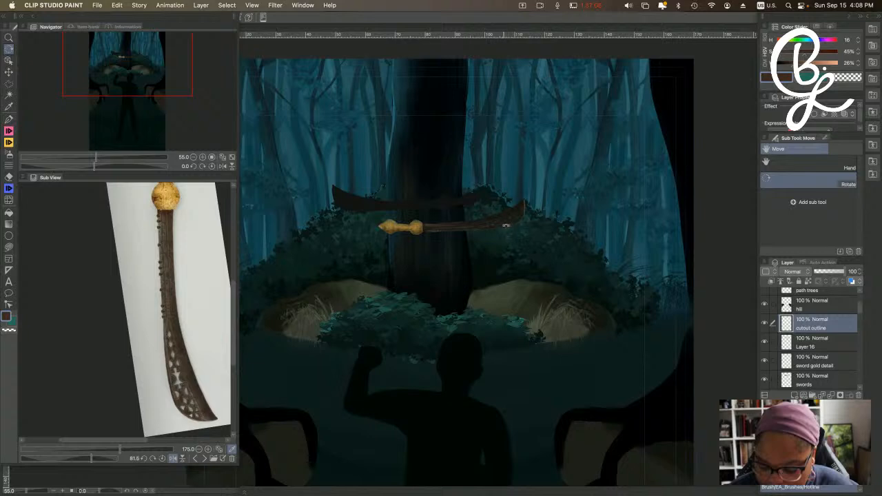
scroll(483, 227, up, 1)
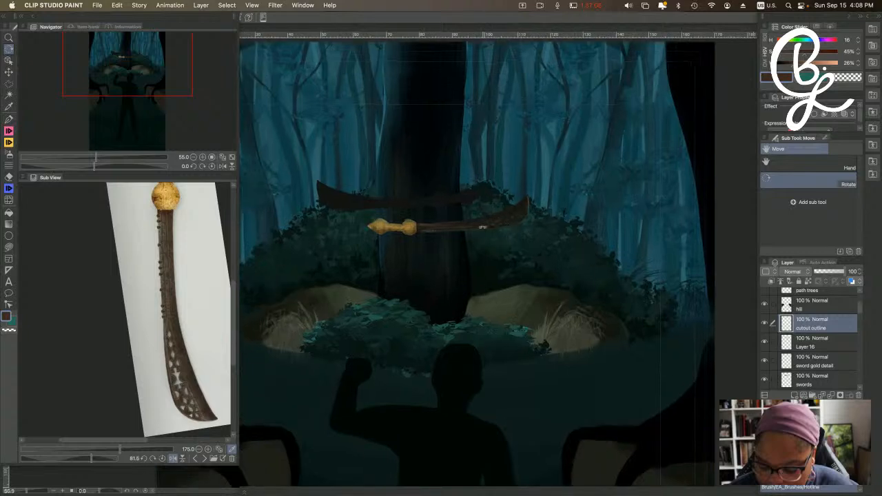
scroll(482, 227, up, 1)
scroll(482, 227, up, 3)
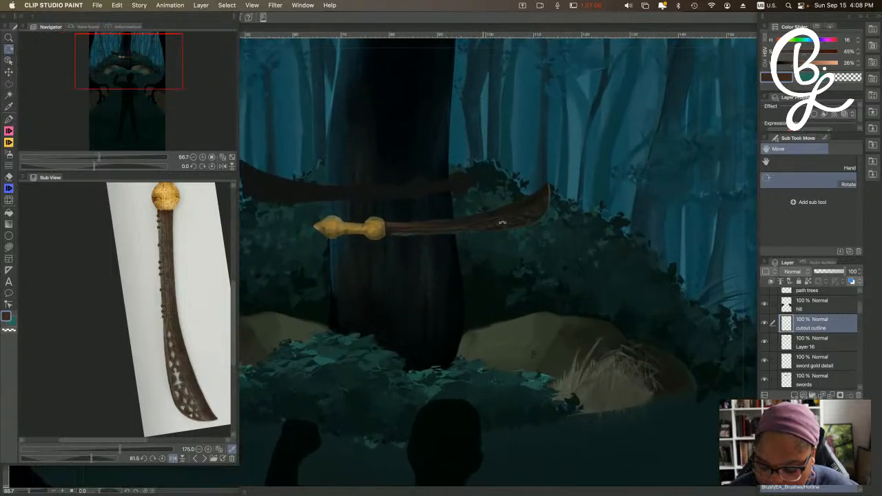
scroll(534, 211, up, 4)
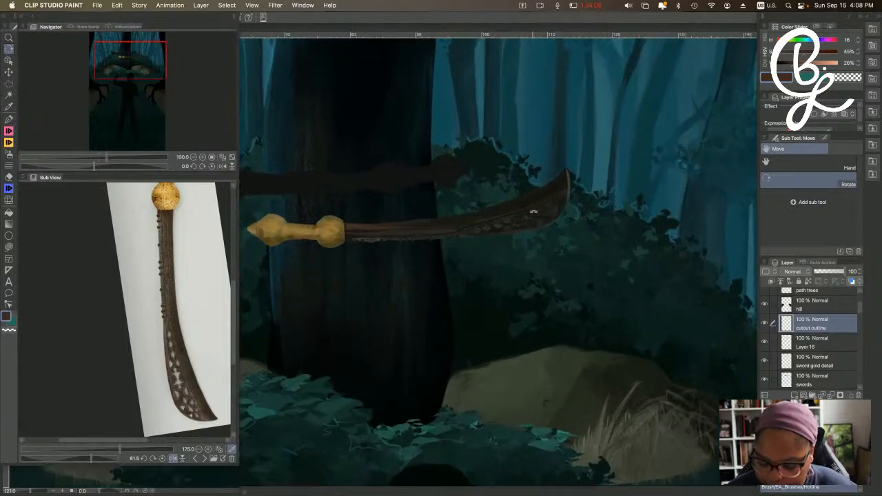
scroll(533, 211, up, 4)
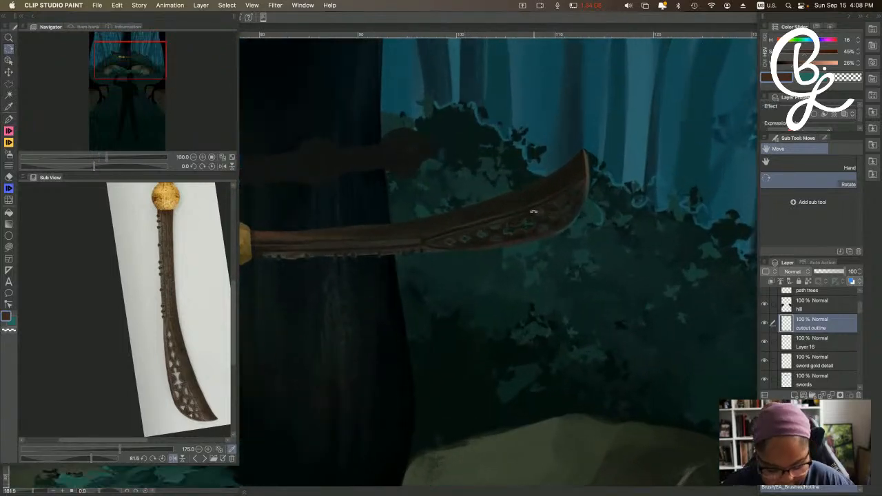
Refine the carved lines and tip edge of the blade with the Hotline brush, using near-black and muted brown tones sampled from it.
key(b)
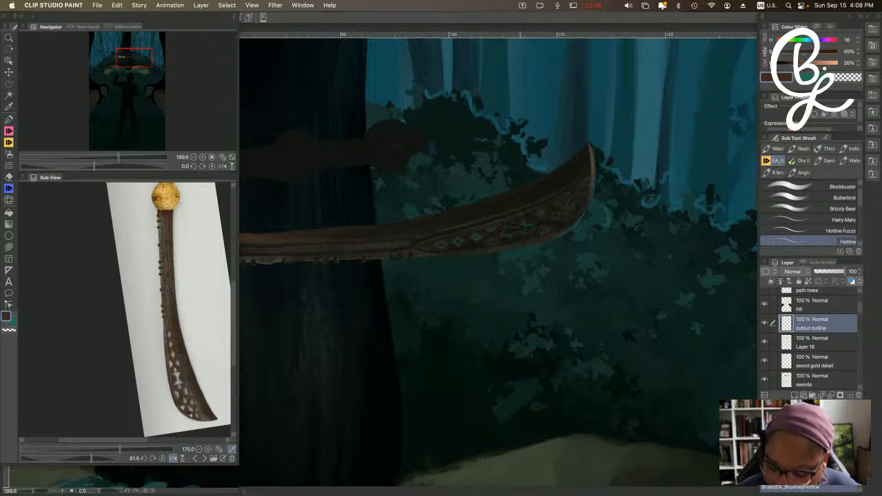
alt+click(527, 206)
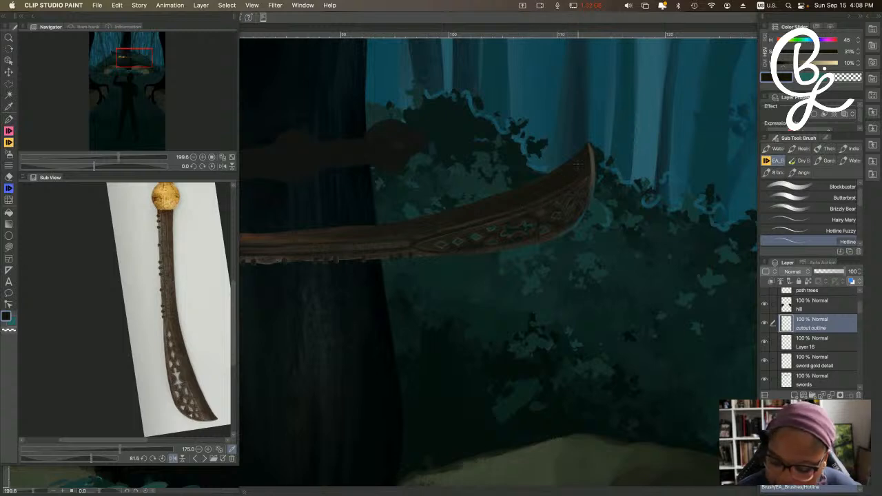
alt+click(531, 201)
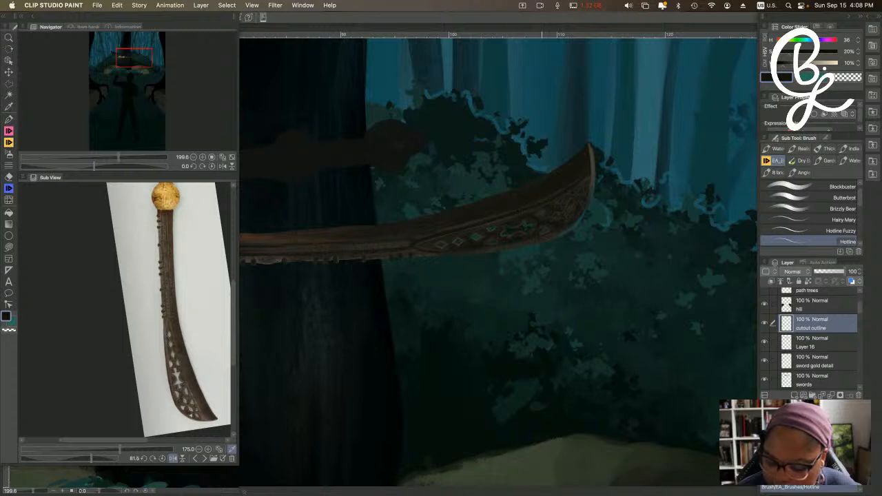
alt+click(539, 202)
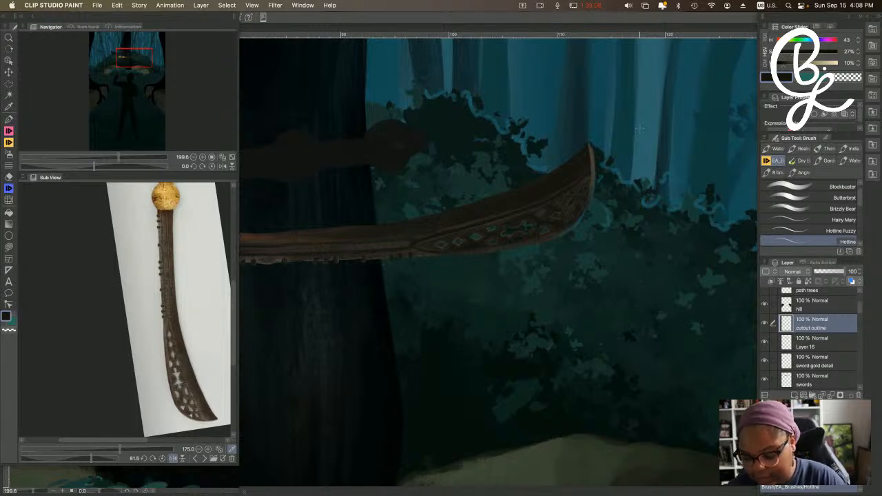
alt+click(594, 161)
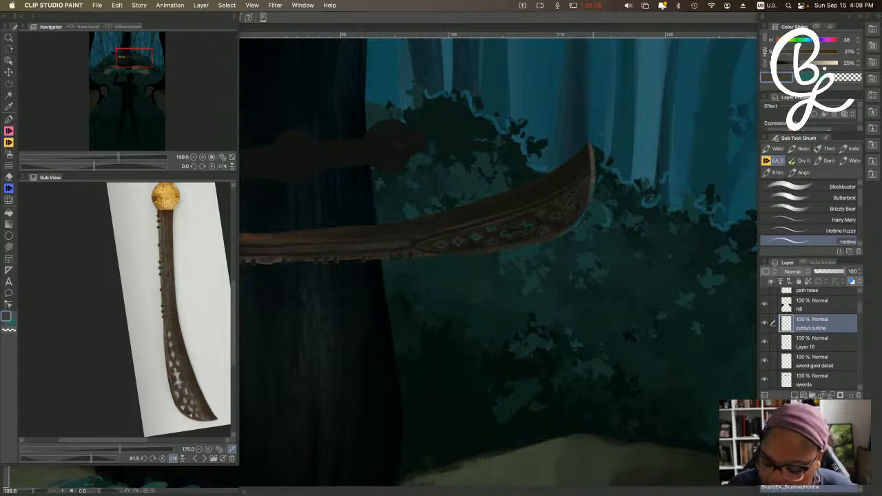
Touch up the sword's blade with the dry bristle Opaque 2 brush, using dark browns sampled from the blade.
drag(601, 282, 698, 288)
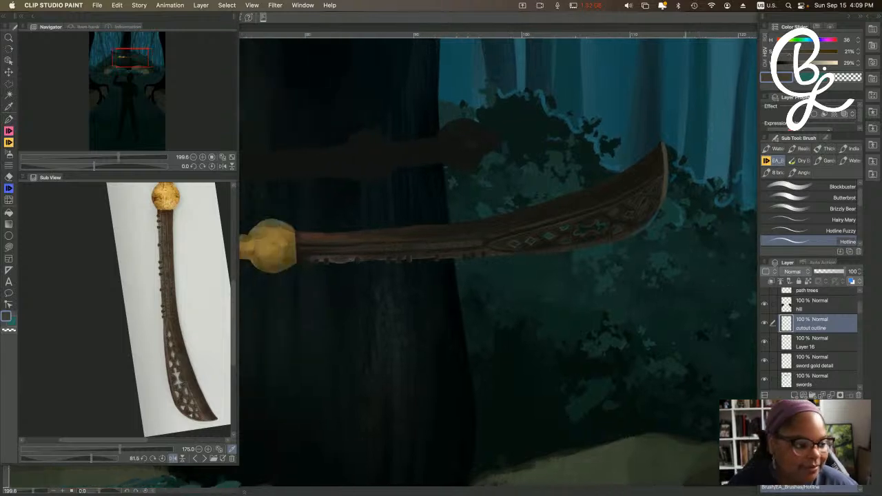
scroll(686, 278, down, 5)
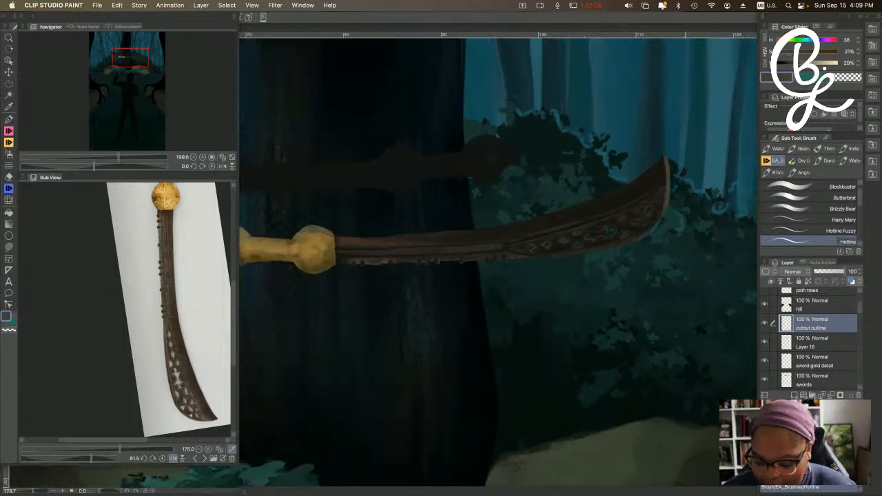
scroll(609, 289, down, 5)
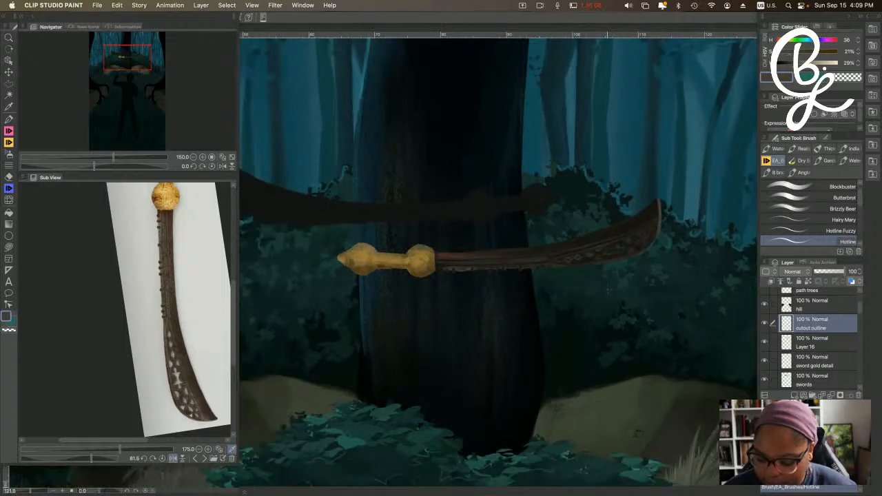
scroll(609, 290, down, 4)
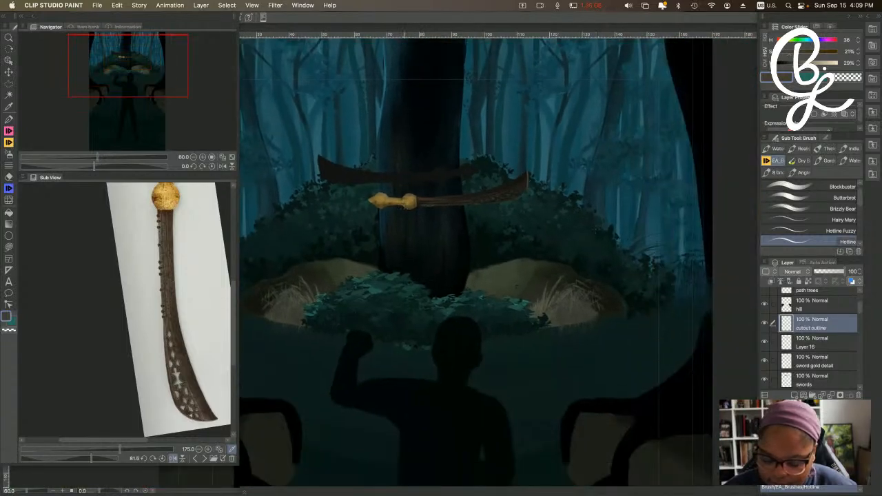
scroll(608, 289, down, 4)
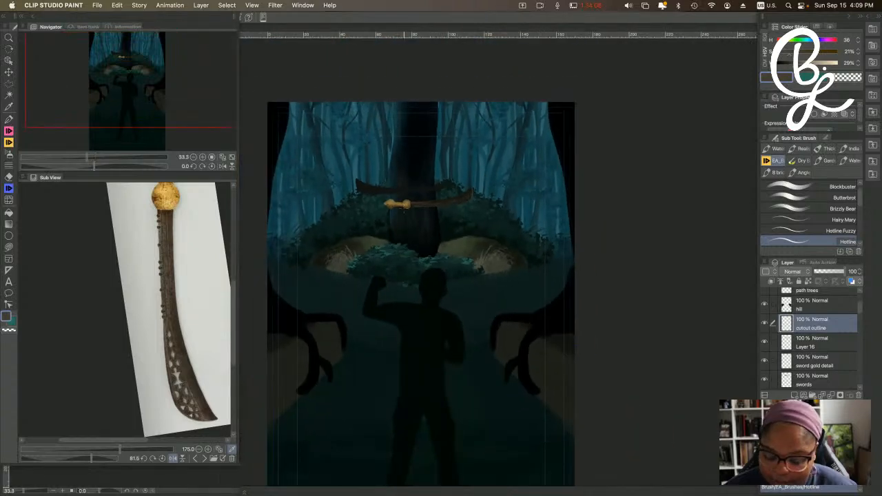
scroll(609, 289, up, 1)
scroll(405, 210, up, 3)
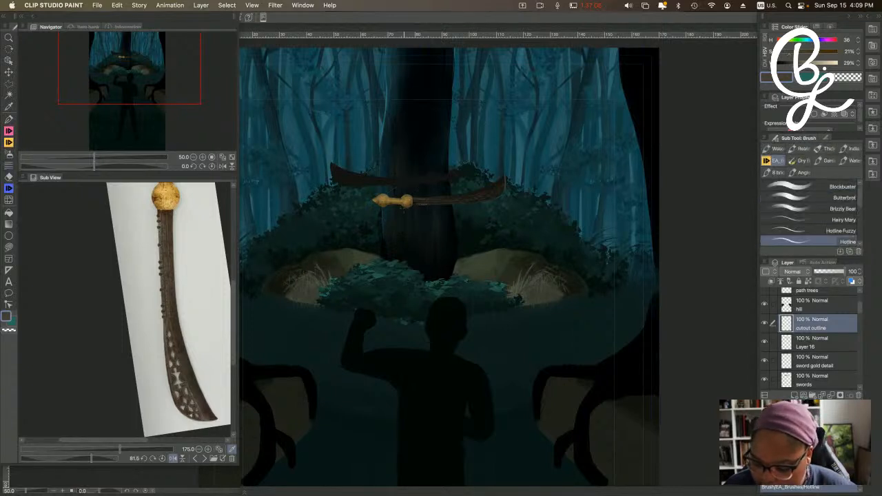
click(802, 160)
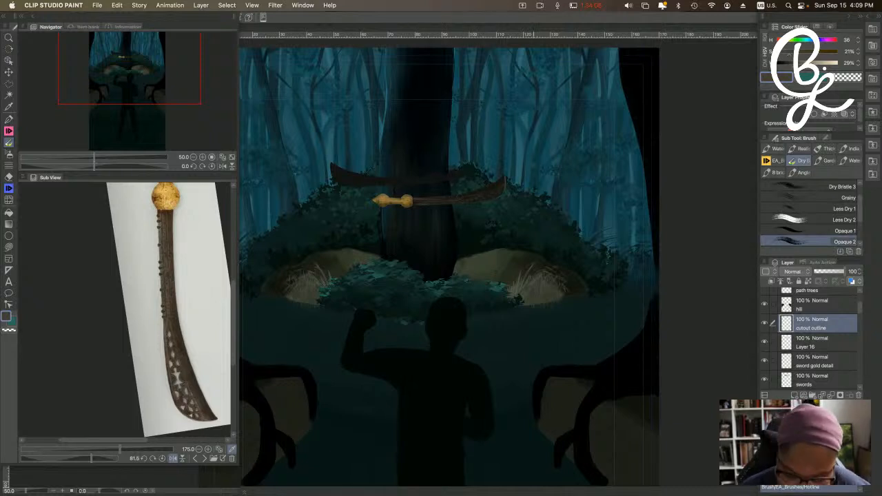
alt+click(457, 197)
alt+click(425, 196)
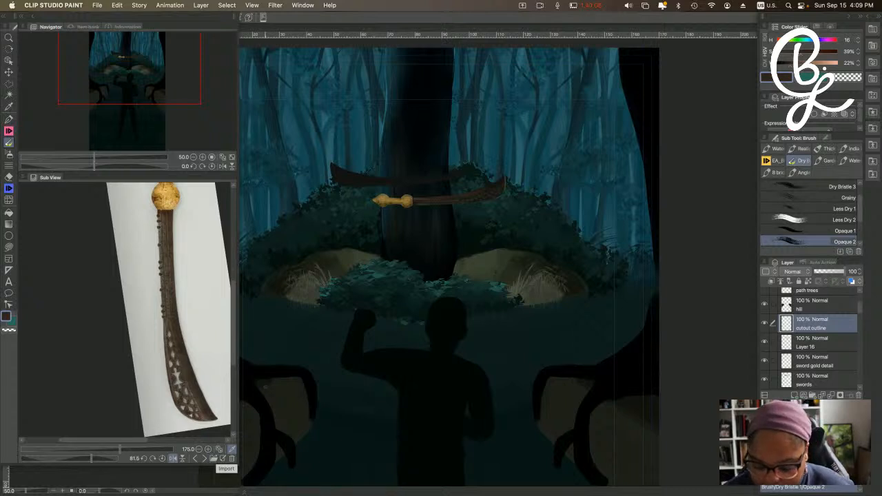
Merge the cutout outline, Layer 16, sword gold detail and swords layers into one layer and name it "main sword".
scroll(518, 301, down, 5)
drag(459, 295, 492, 244)
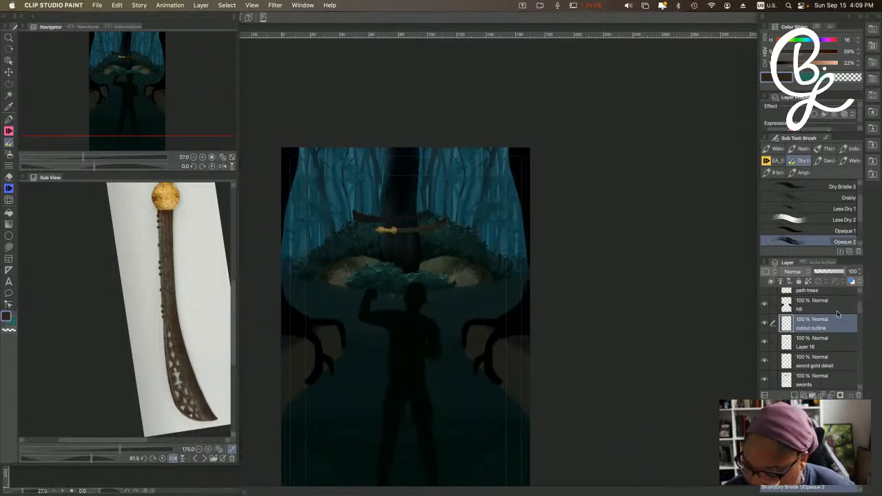
scroll(860, 313, down, 2)
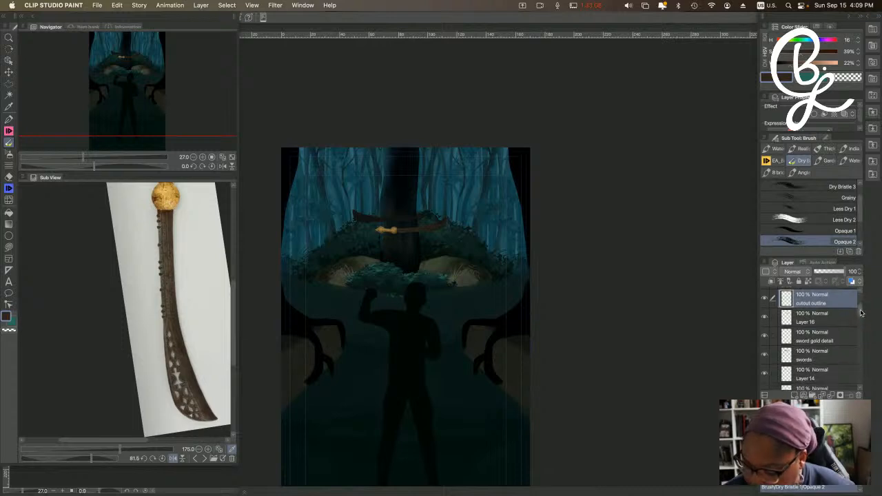
right_click(845, 358)
click(838, 316)
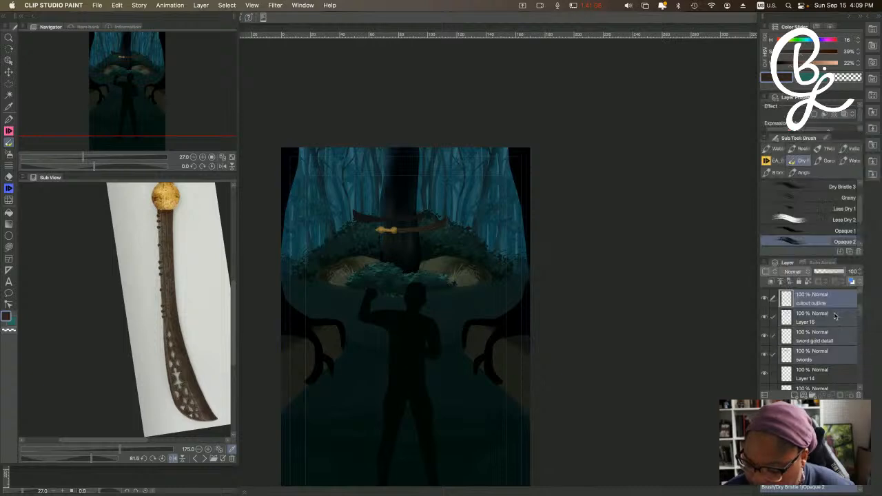
double_click(810, 303)
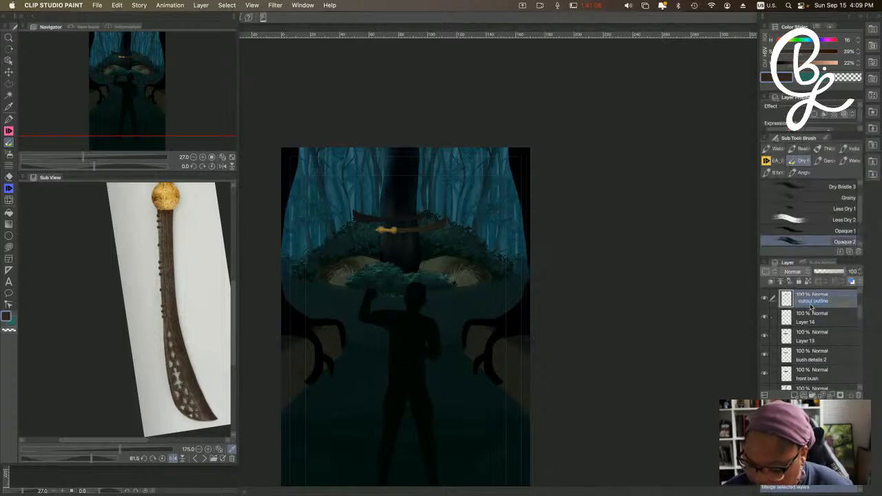
text(mat)
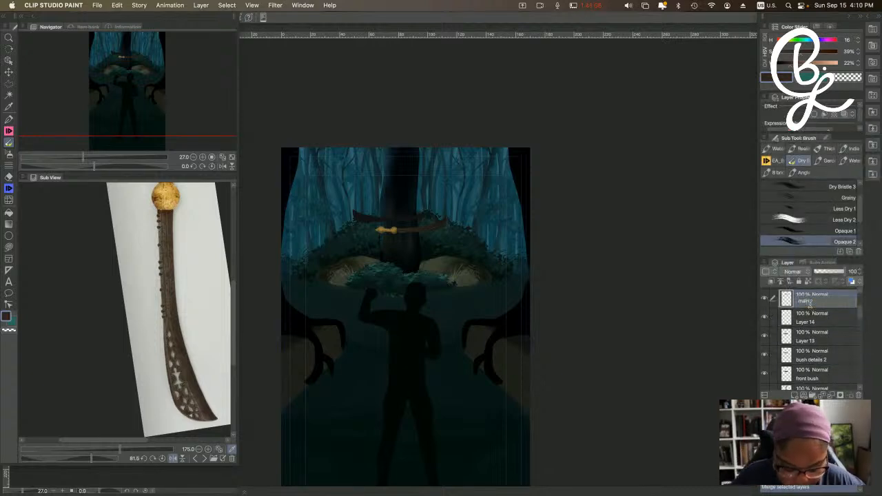
text(n sword)
key(Return)
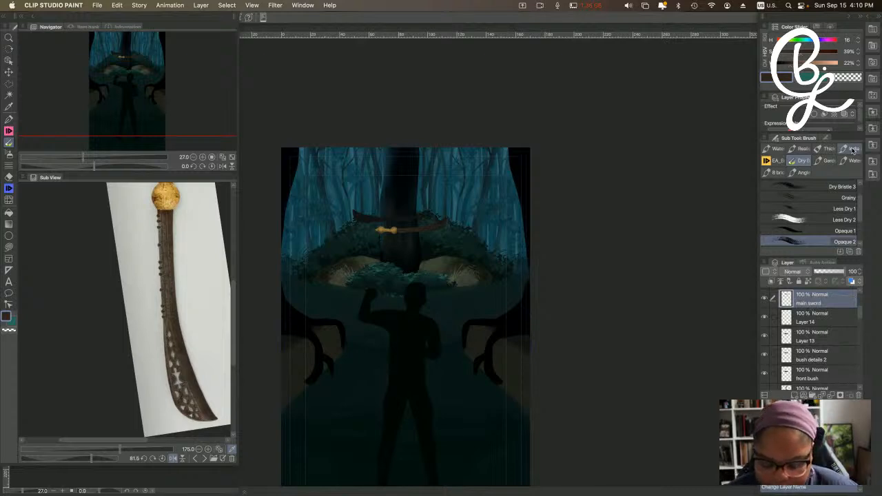
Try to brighten the main sword layer by raising the midtones with a Tone Curve correction.
click(122, 6)
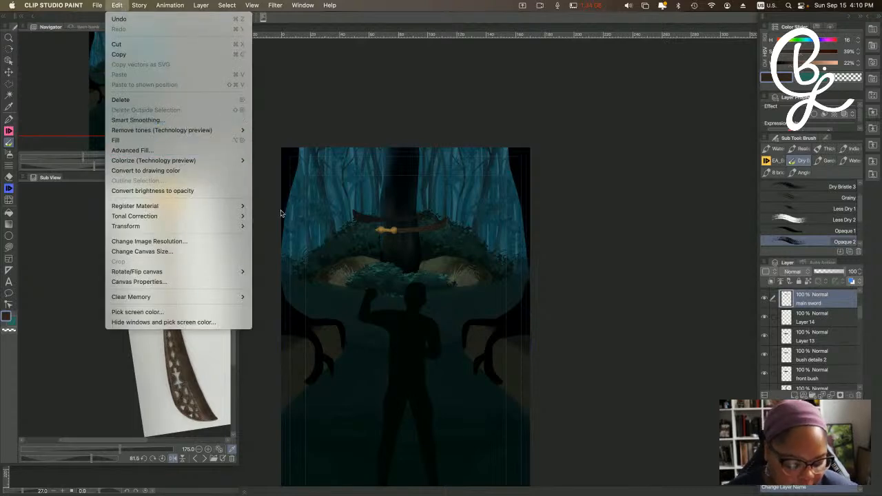
mouse_move(246, 219)
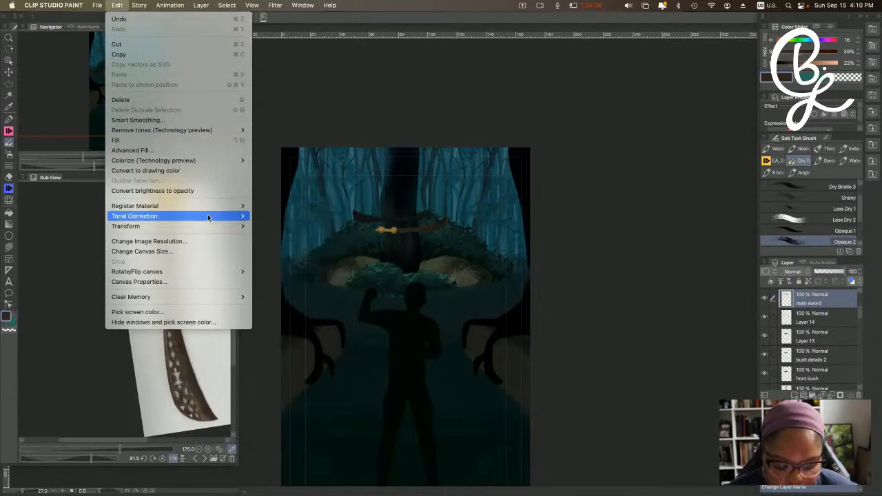
click(290, 267)
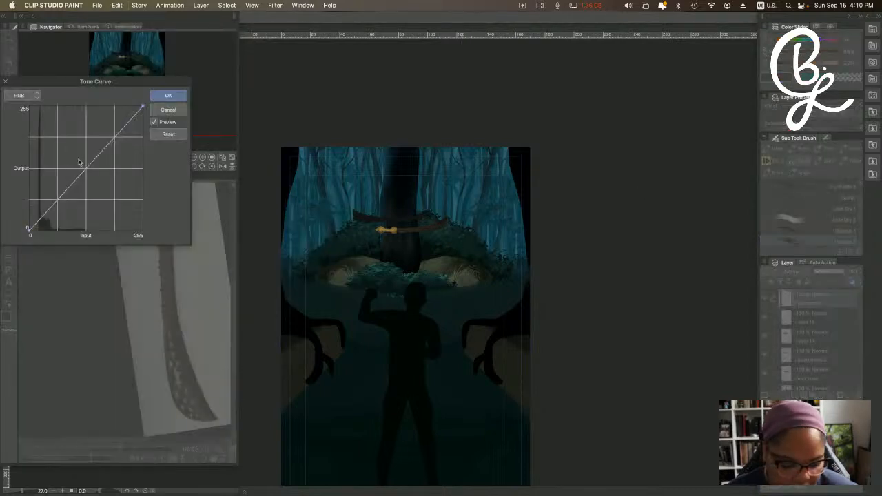
drag(84, 169, 64, 186)
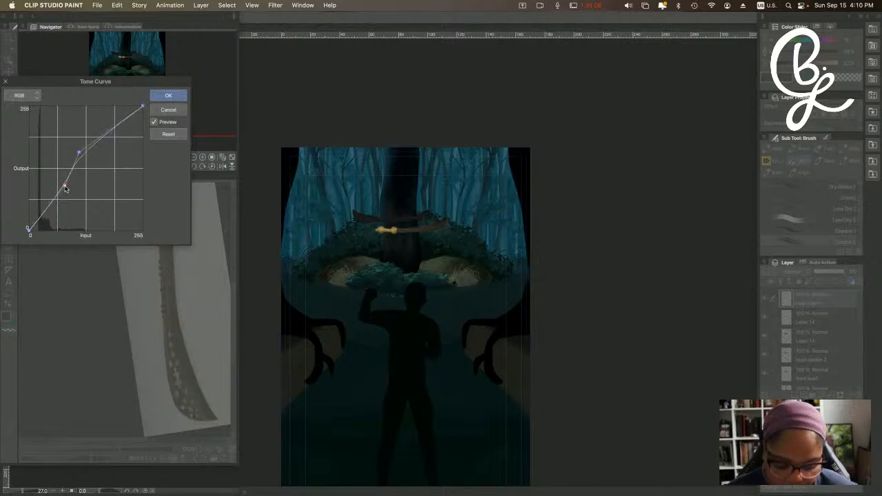
click(178, 97)
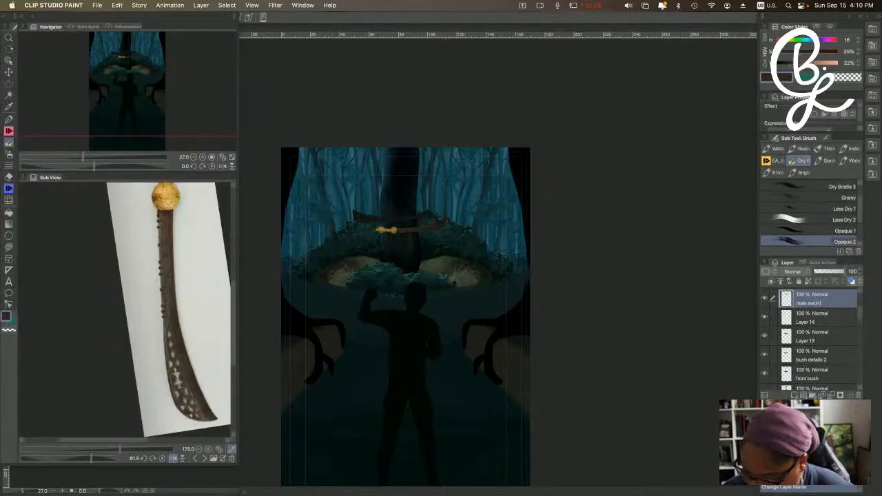
Undo the main sword merge and duplicate the cutout outline, Layer 16, sword gold detail and swords layers.
scroll(839, 353, up, 3)
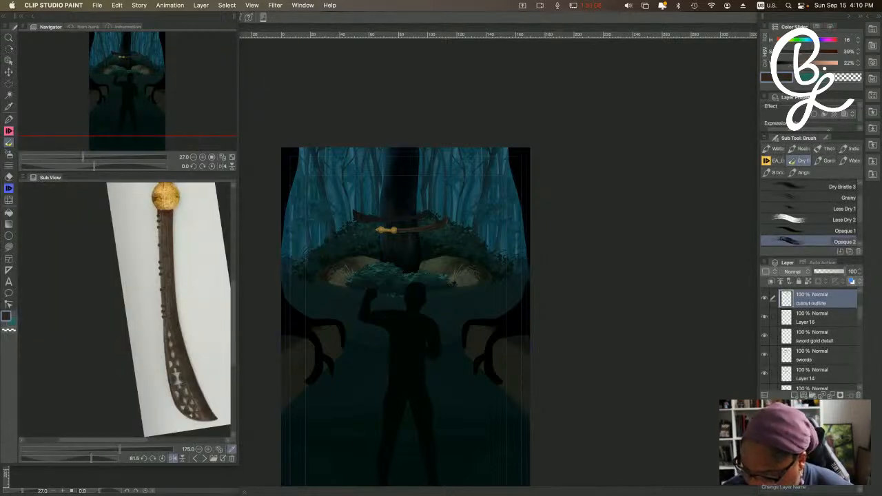
click(841, 356)
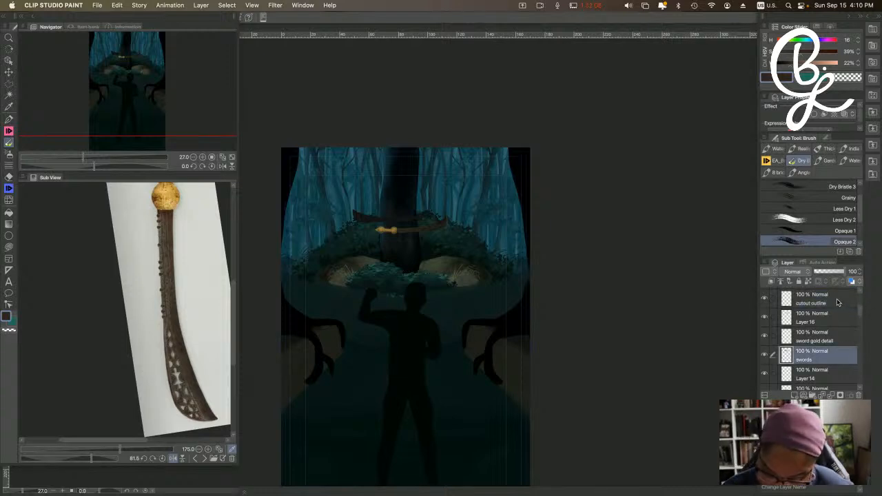
shift+click(838, 303)
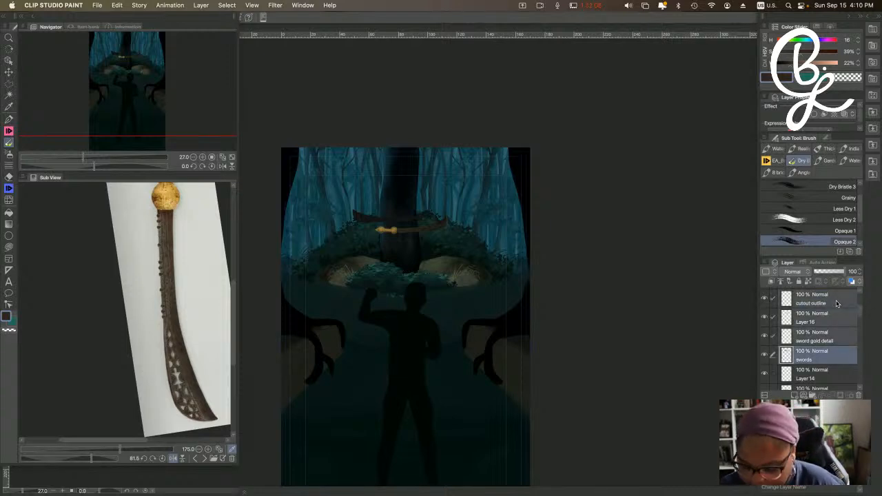
right_click(838, 303)
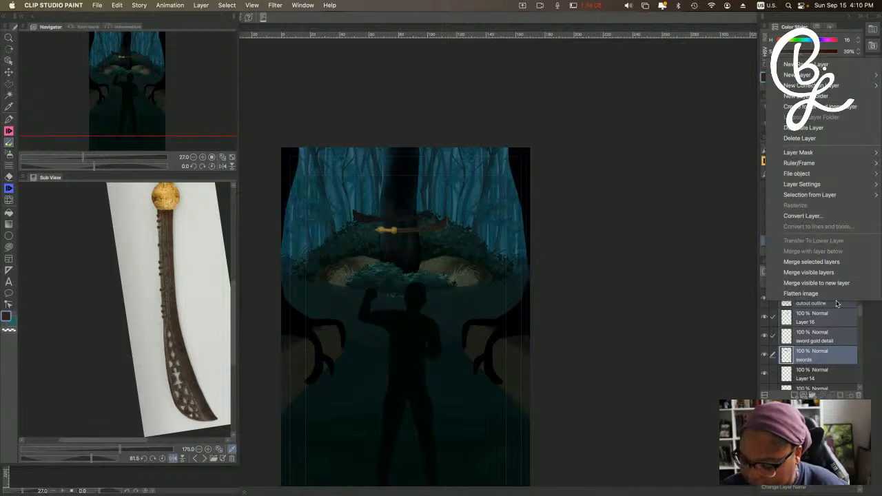
click(825, 128)
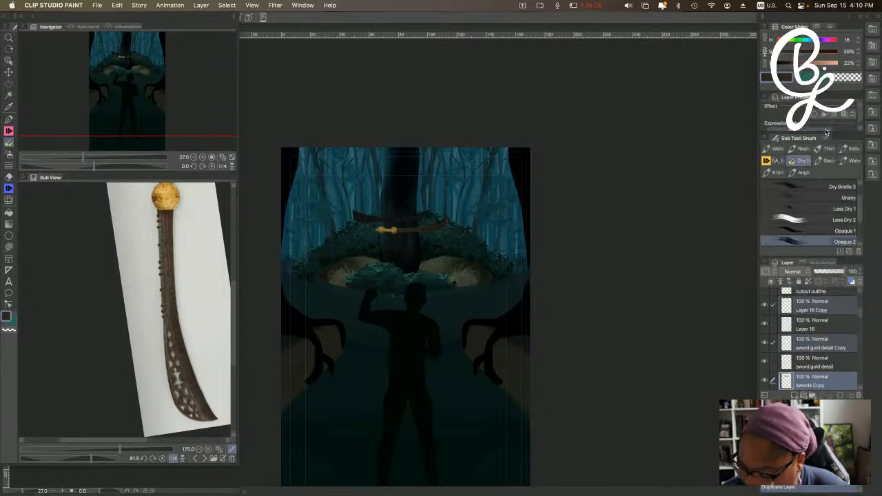
Merge the four duplicated sword layers into one layer and hide the four original sword layers.
right_click(842, 308)
click(836, 270)
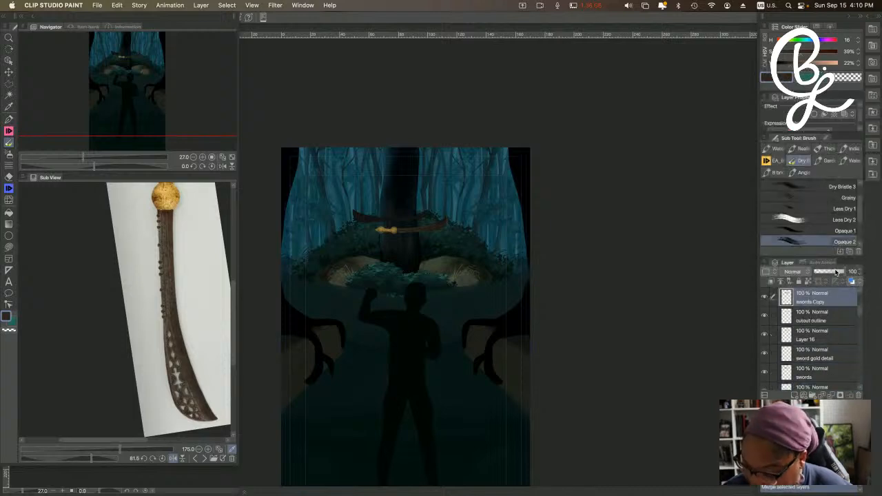
click(765, 315)
click(764, 334)
click(763, 354)
click(764, 372)
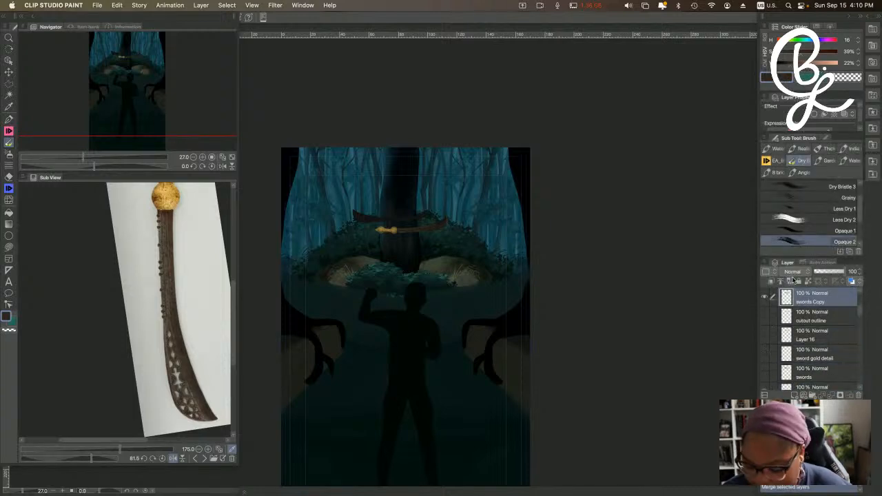
click(120, 4)
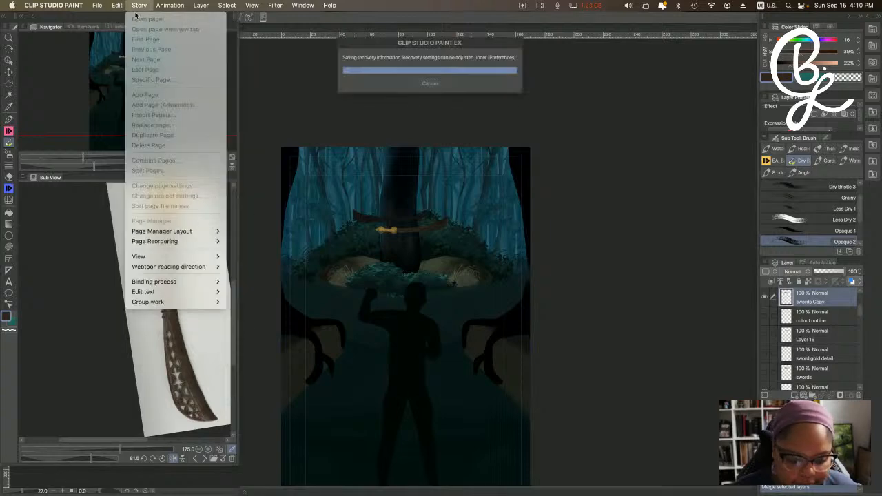
mouse_move(236, 217)
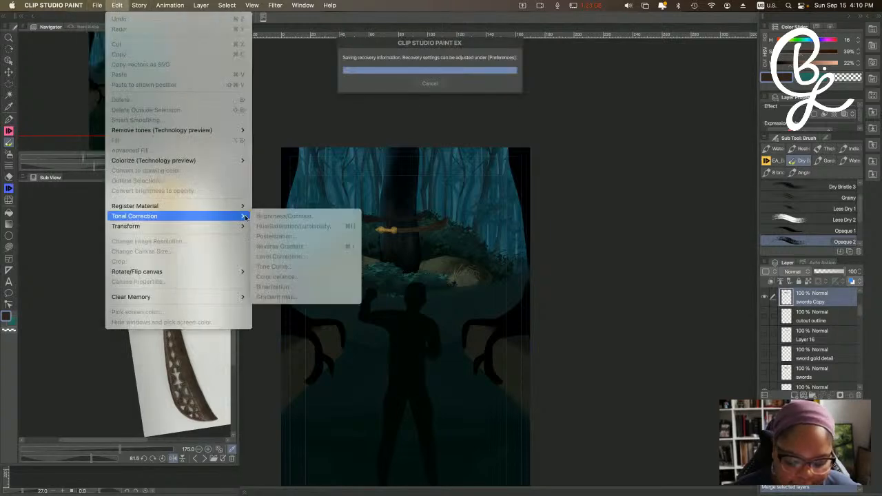
click(387, 46)
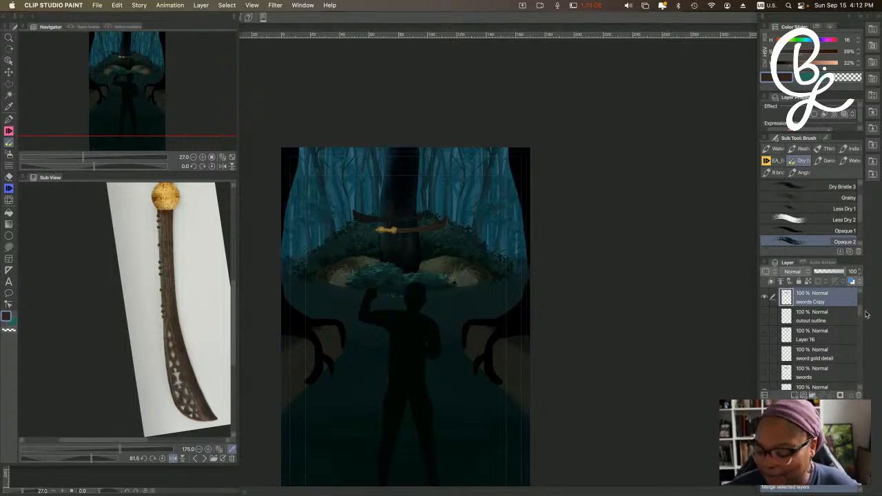
Start a Tone Curve correction on the swords Copy layer, raising the RGB midtones and holding the shadows with a lower curve point.
mouse_move(861, 312)
mouse_down()
mouse_move(865, 378)
mouse_move(870, 297)
mouse_up()
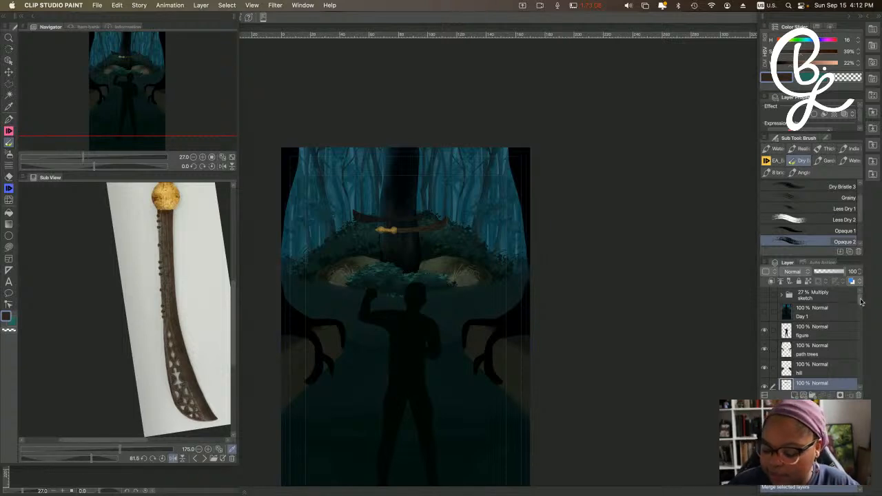
drag(860, 300, 858, 310)
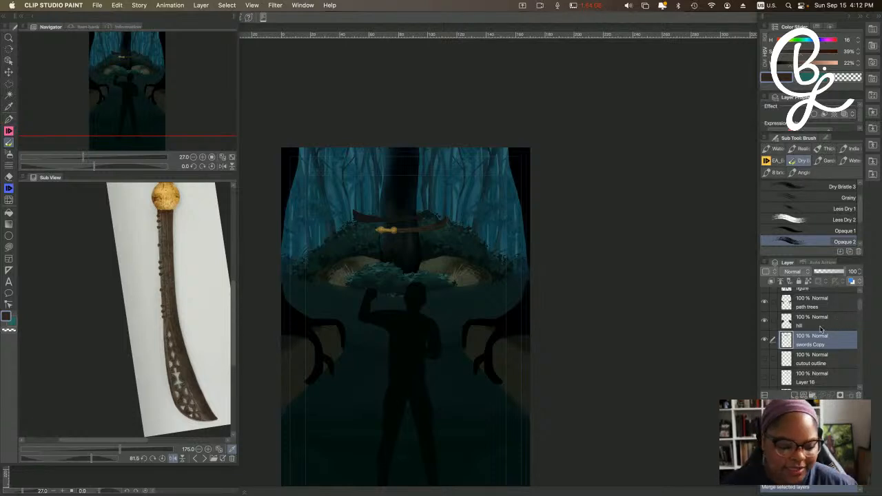
click(116, 4)
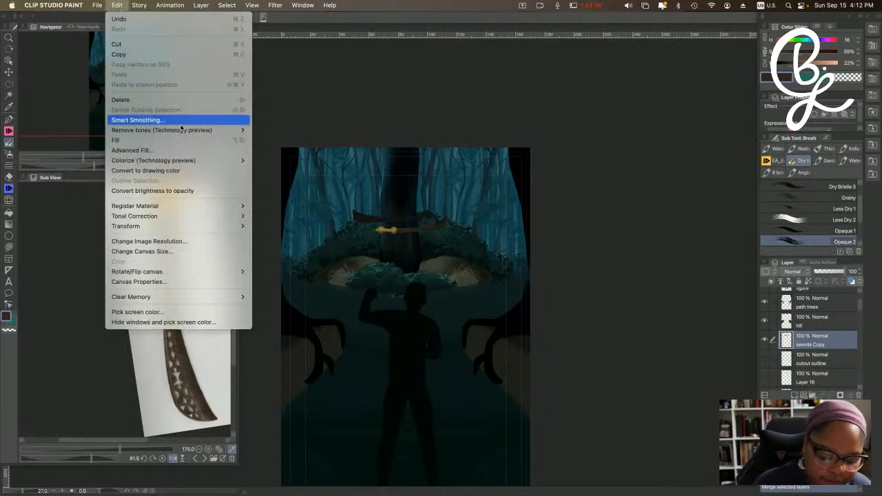
mouse_move(227, 215)
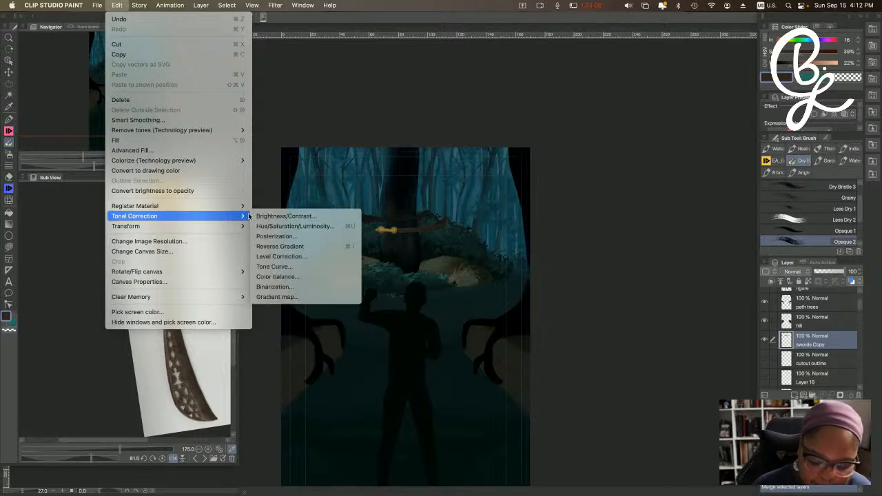
click(329, 267)
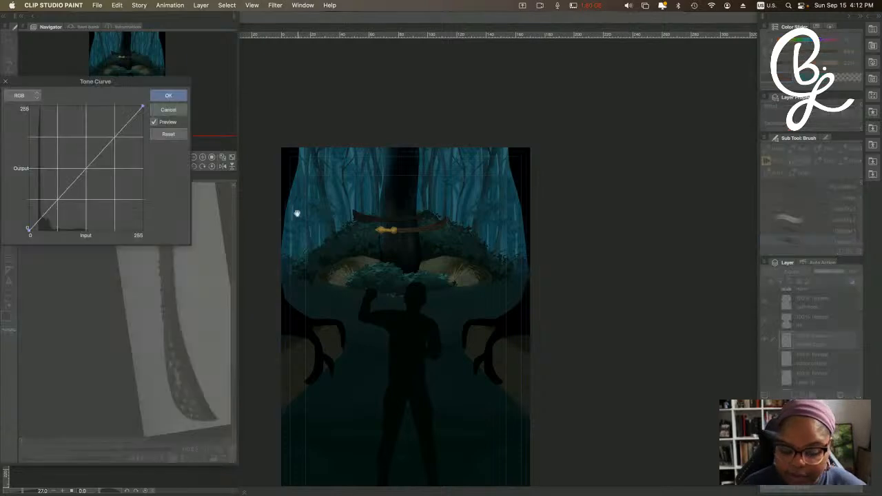
drag(85, 167, 73, 161)
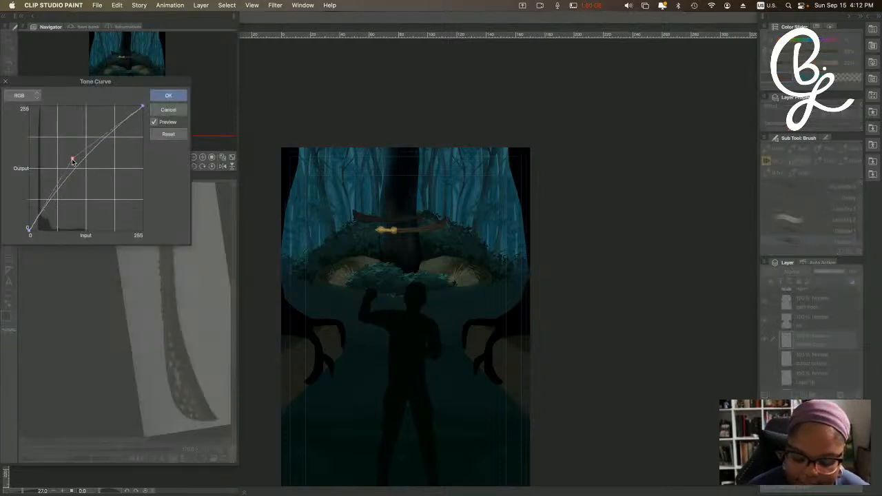
drag(55, 195, 53, 200)
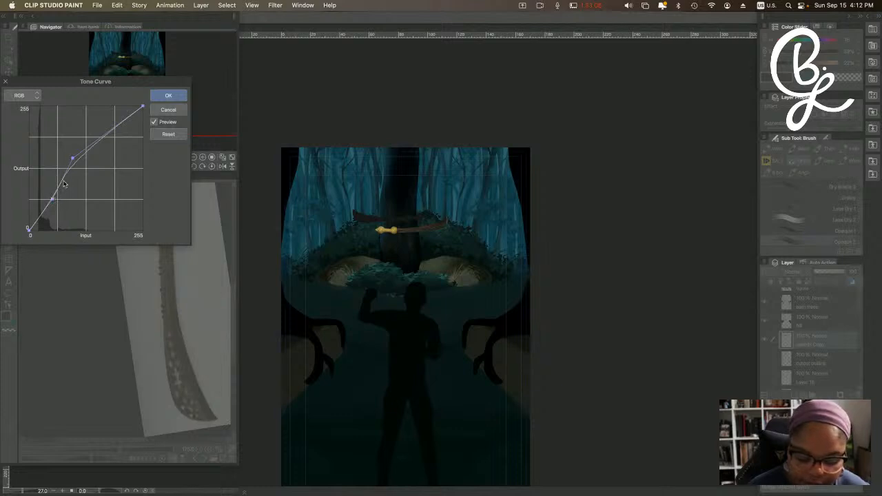
drag(73, 158, 72, 152)
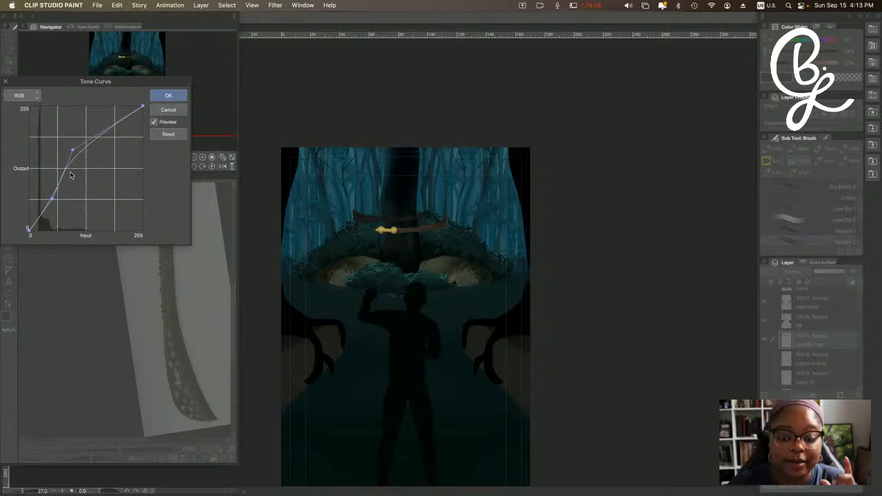
Raise the upper point of the tone curve further, fine-tune the shadow point and apply the correction.
drag(74, 150, 72, 147)
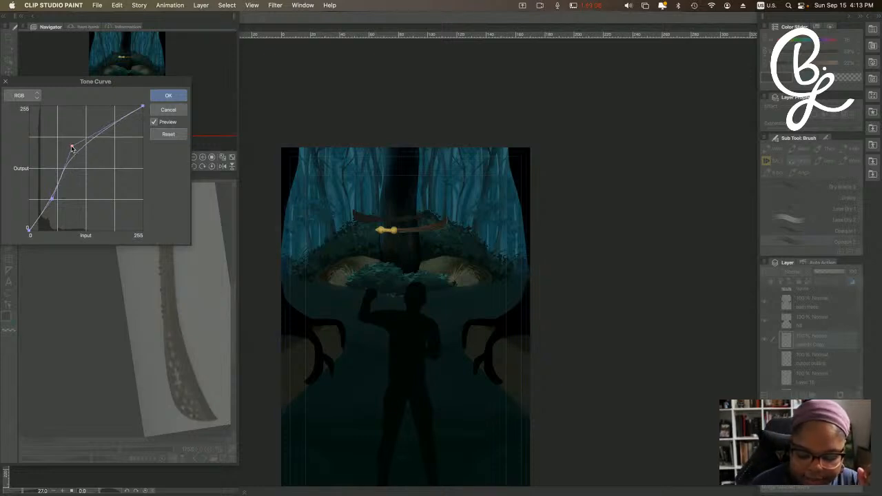
drag(72, 147, 71, 142)
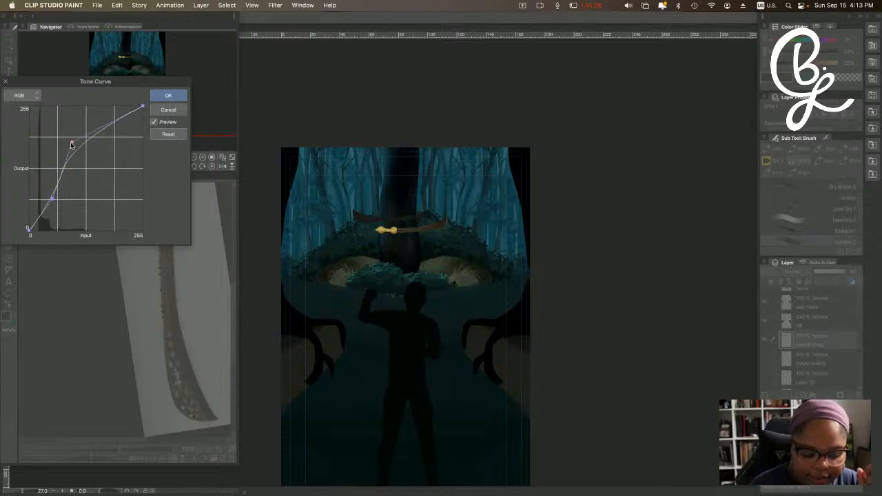
click(53, 198)
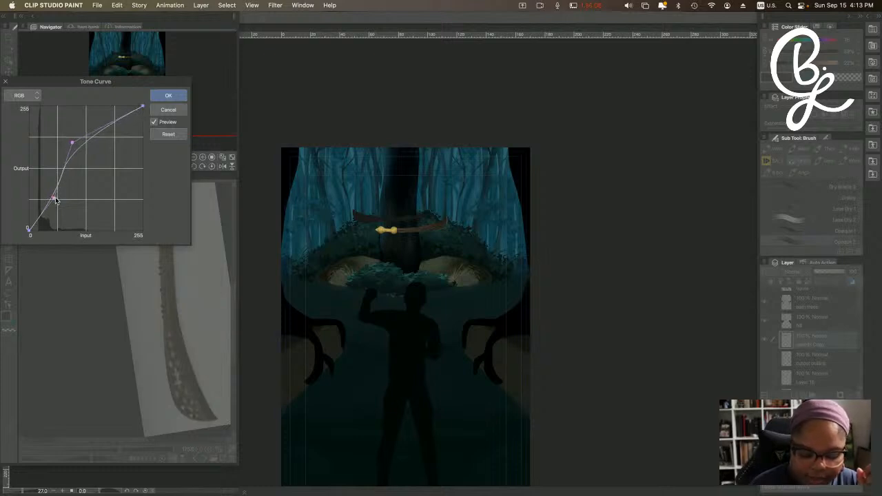
drag(55, 199, 52, 205)
drag(71, 142, 73, 139)
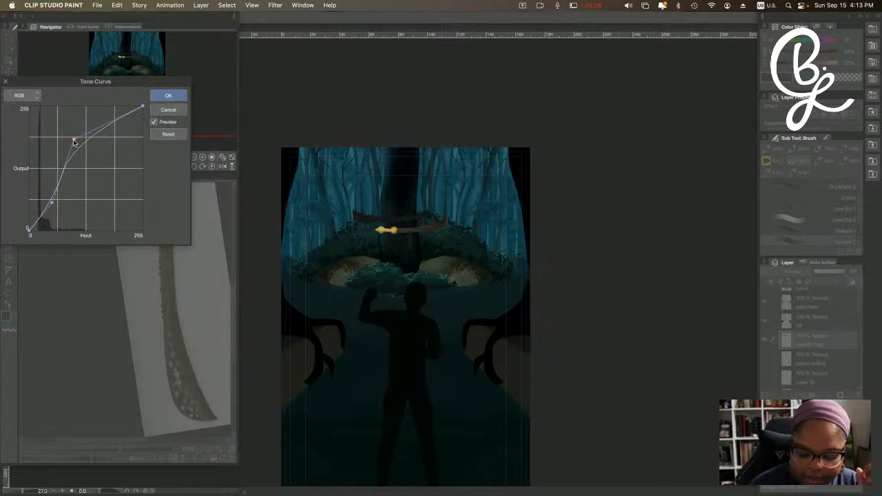
drag(52, 204, 51, 202)
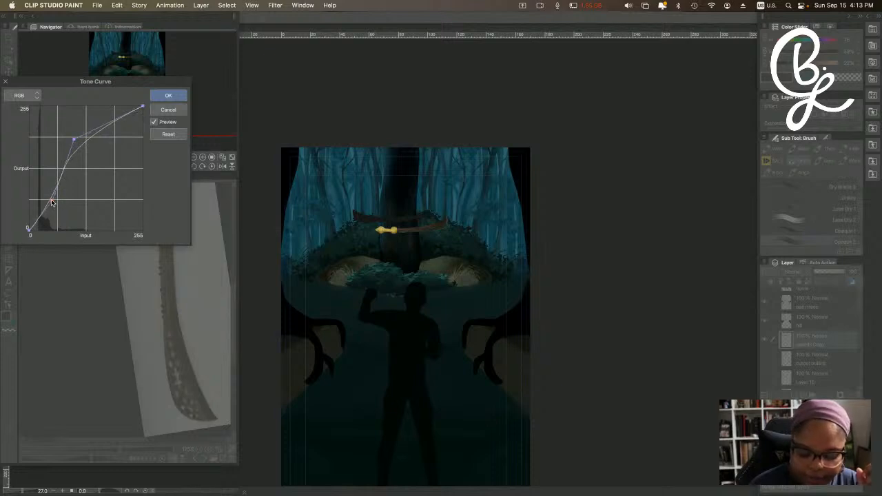
click(166, 96)
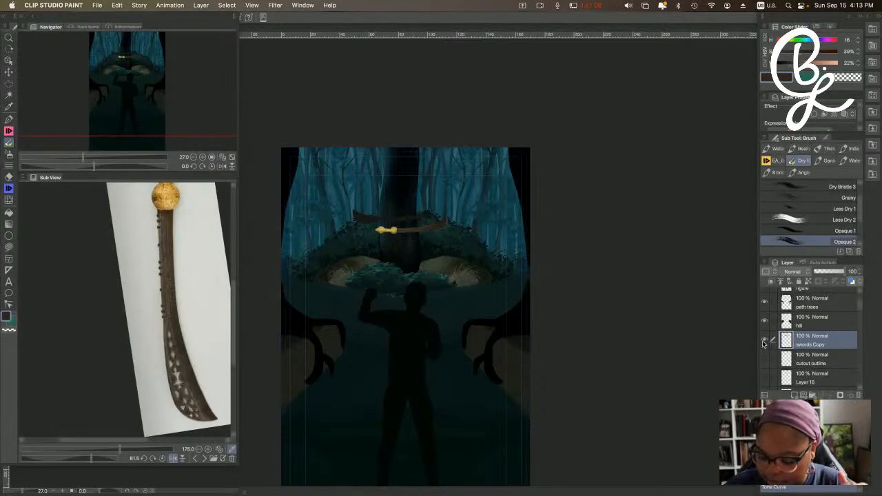
Make the original cutout outline, Layer 16, sword gold detail and swords layers visible again beneath the merged copy.
click(765, 341)
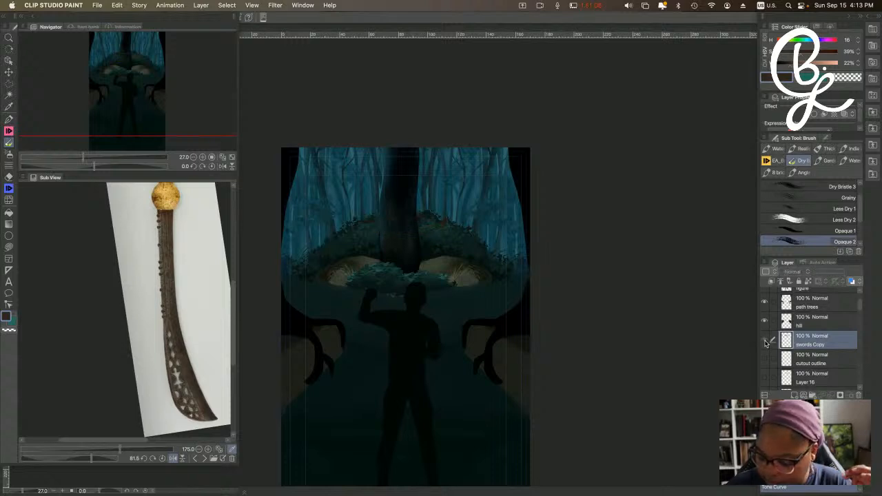
click(766, 341)
scroll(767, 330, down, 2)
drag(767, 325, 765, 359)
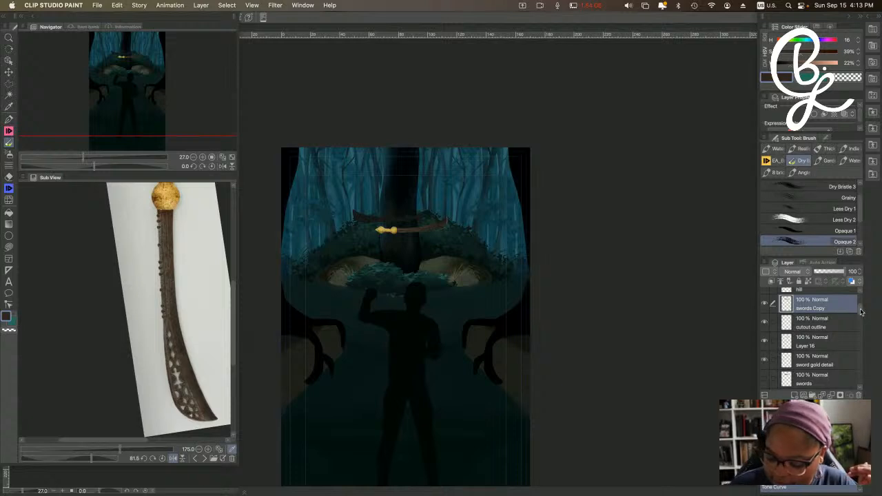
scroll(860, 312, down, 3)
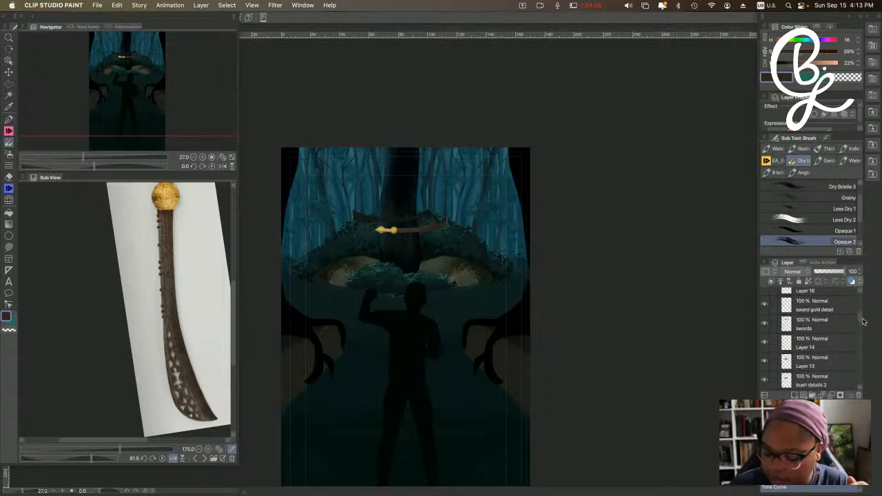
scroll(861, 317, up, 5)
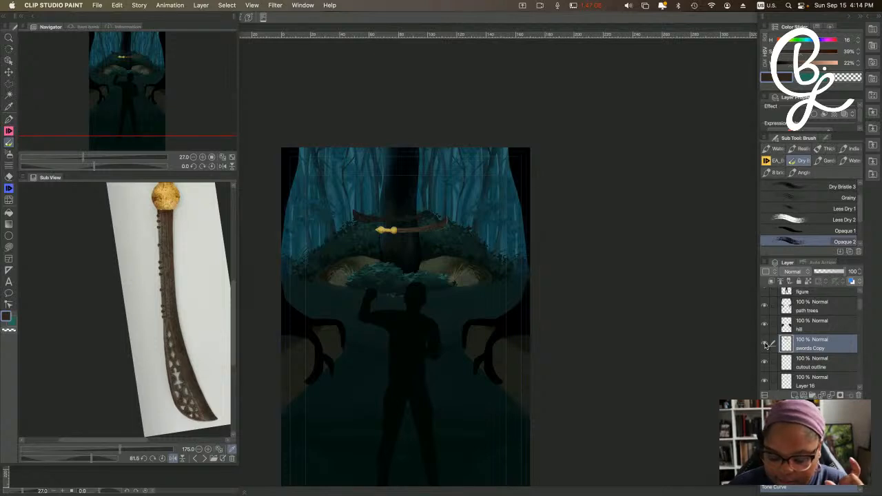
Compare the tone-corrected swords Copy with the original sword layers and inspect the brightened sword up close.
click(765, 343)
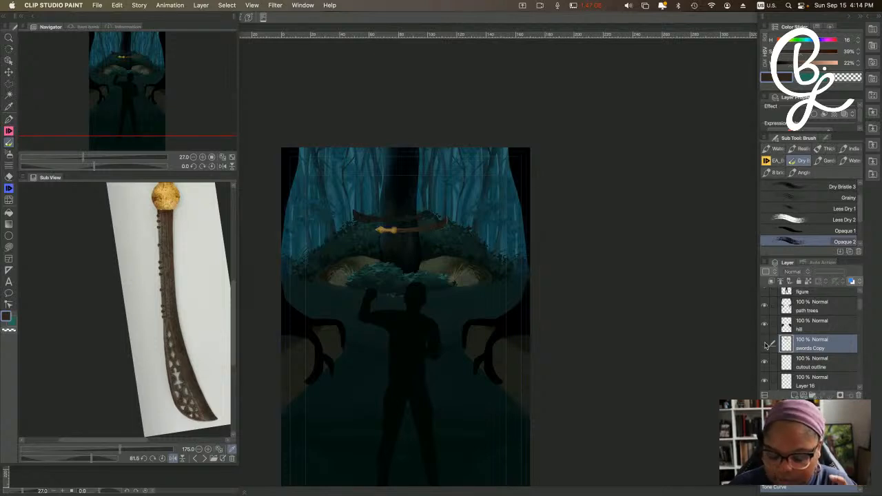
click(765, 344)
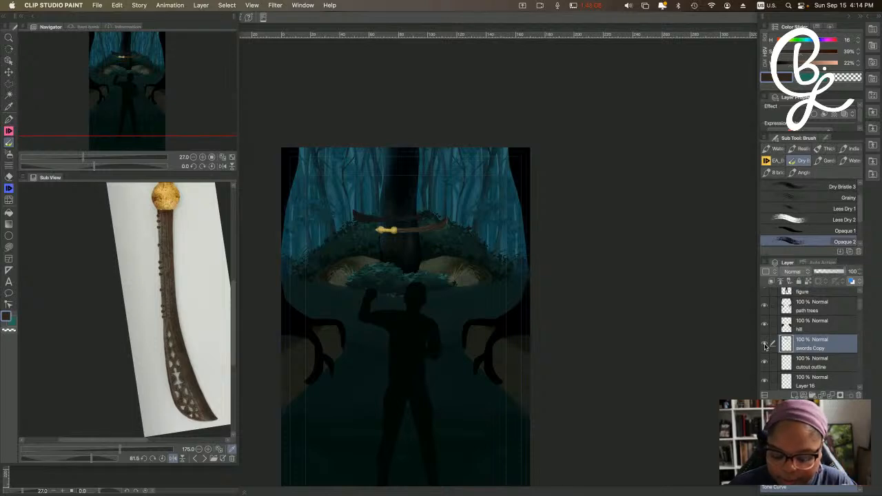
click(765, 344)
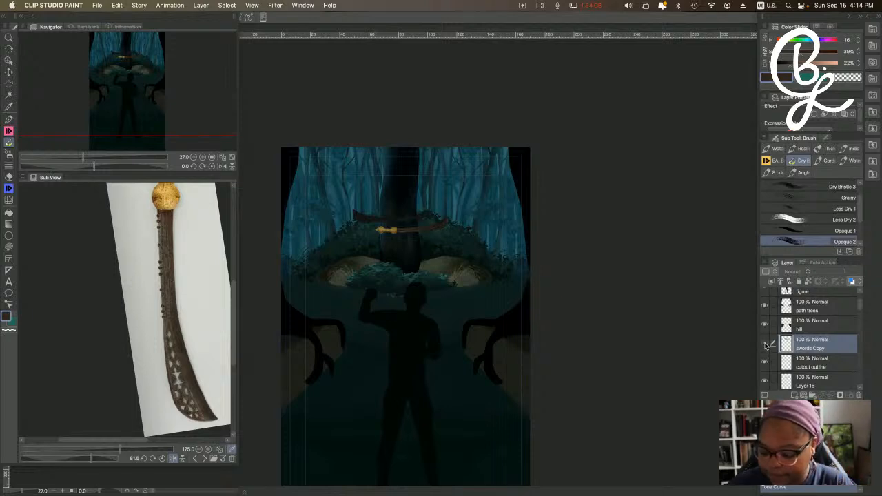
click(764, 344)
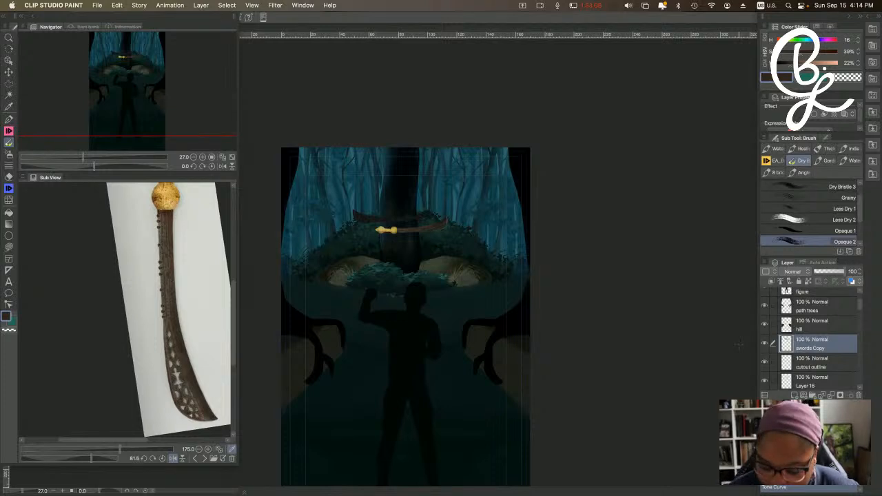
scroll(449, 206, up, 6)
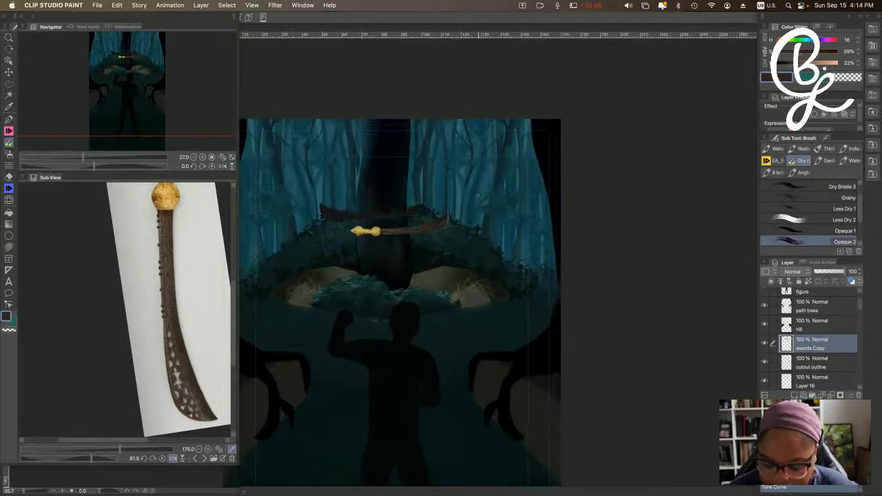
scroll(391, 235, up, 3)
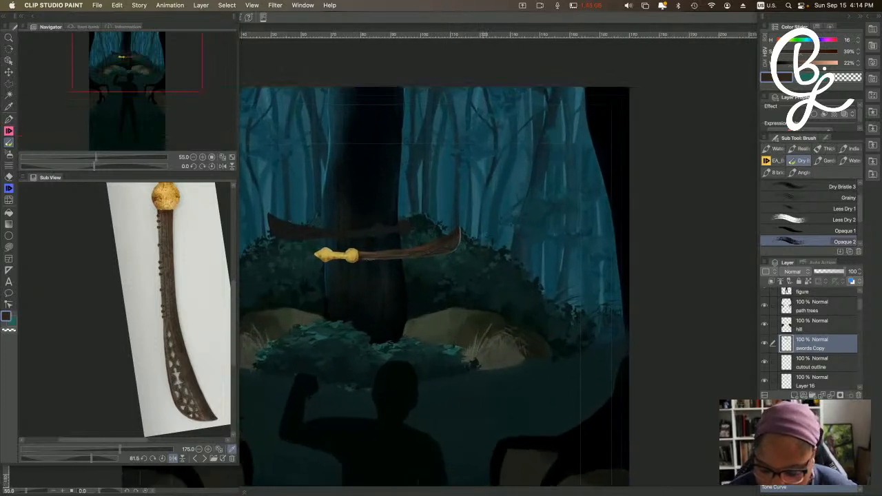
scroll(391, 236, up, 1)
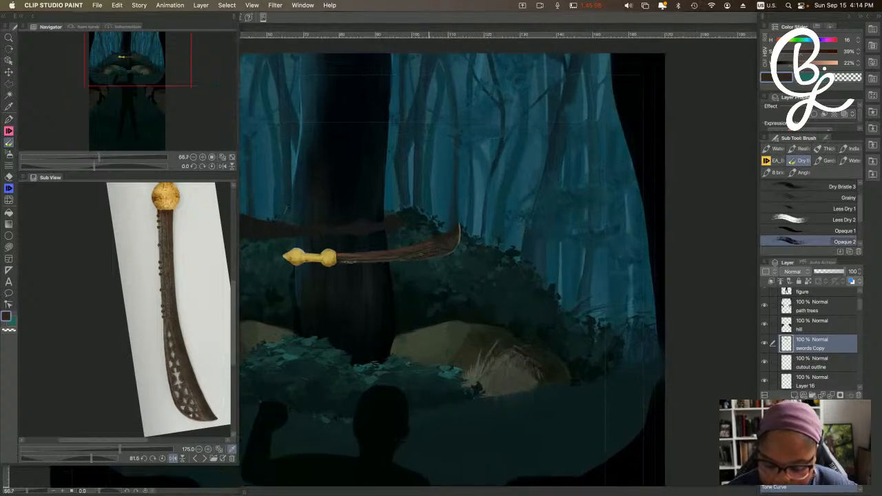
Examine the tone-corrected sword against the forest background and review the layers stacked beneath swords Copy.
drag(437, 230, 484, 233)
scroll(430, 250, up, 3)
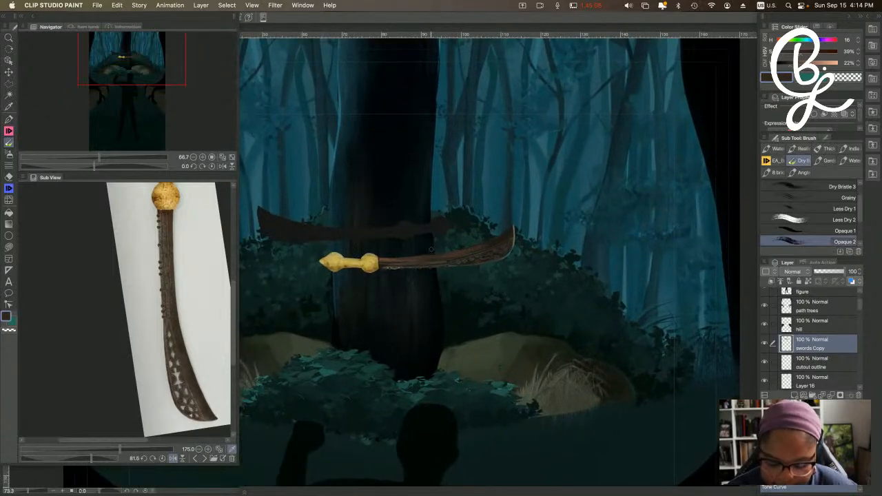
key(e)
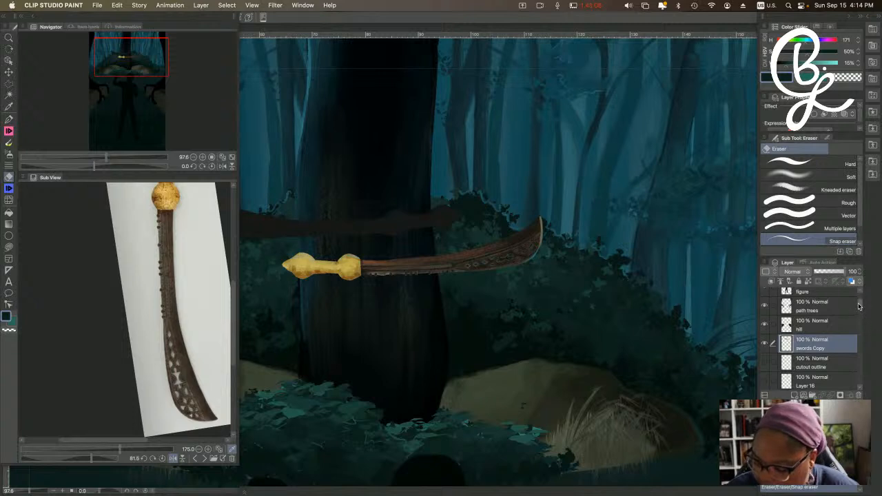
drag(862, 308, 861, 317)
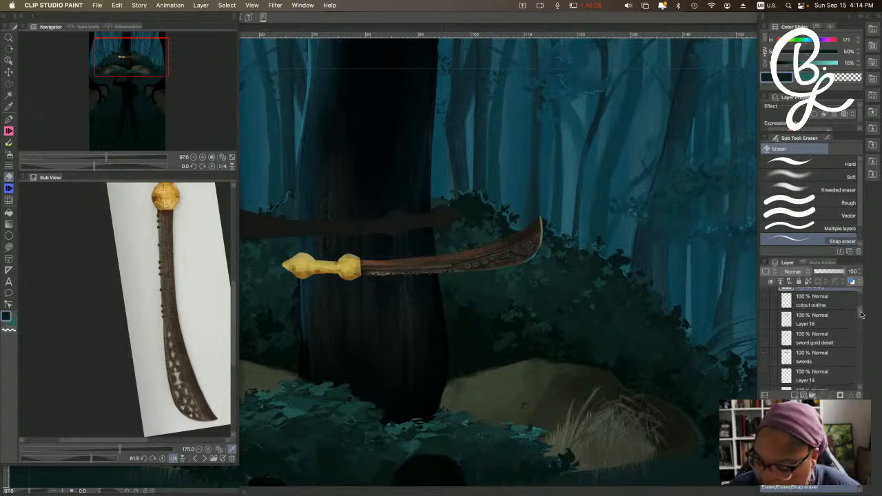
drag(861, 313, 860, 320)
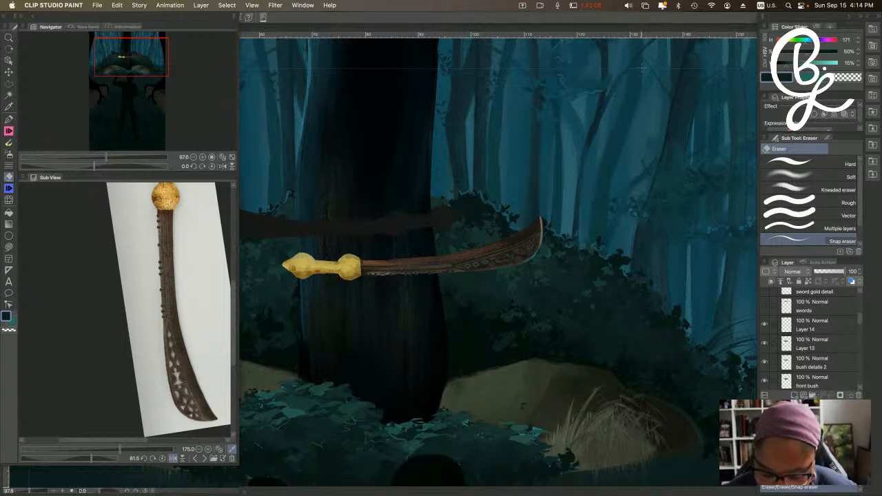
scroll(527, 234, down, 5)
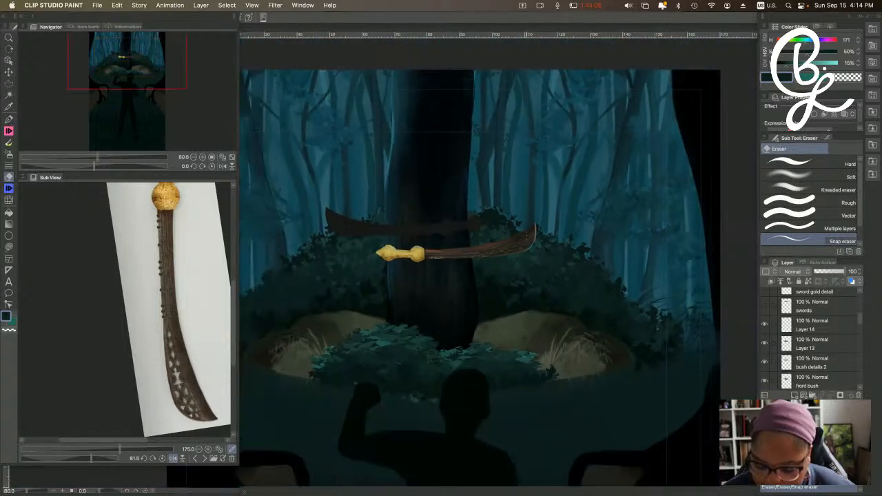
scroll(526, 241, down, 2)
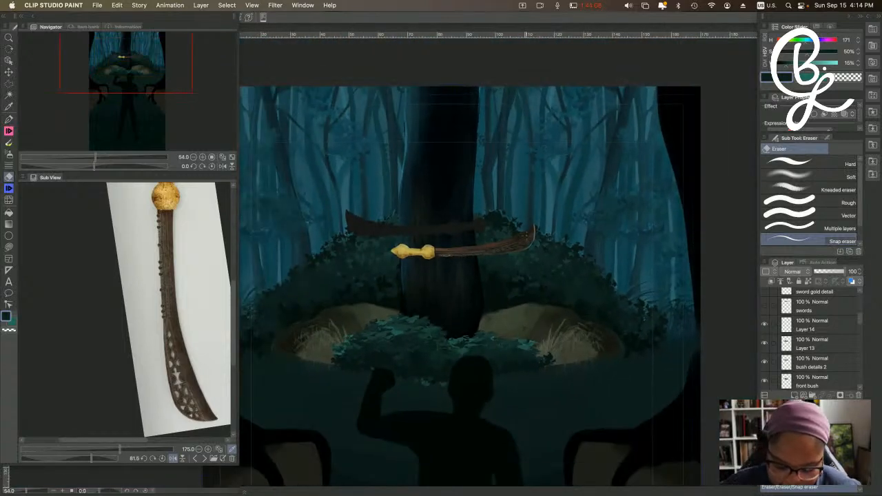
Sample the dark brown from the tip of the sword blade and settle on the Opaque 2 dry bristle brush.
alt+click(528, 229)
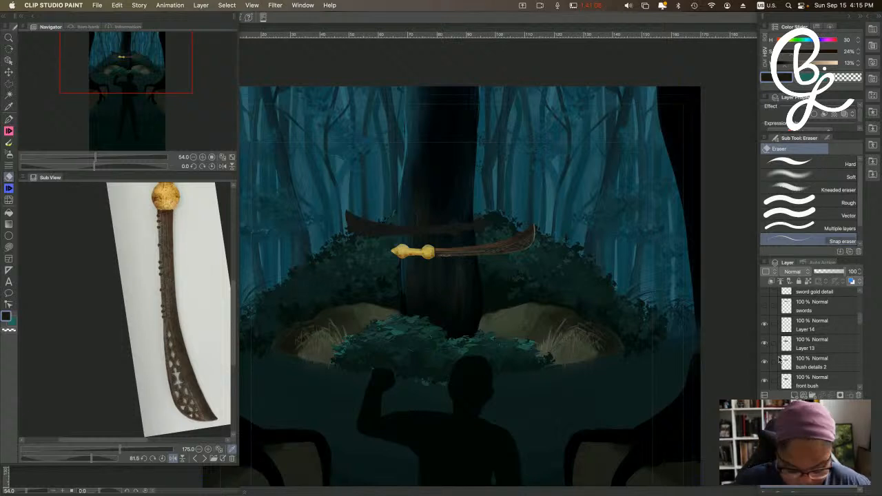
key(b)
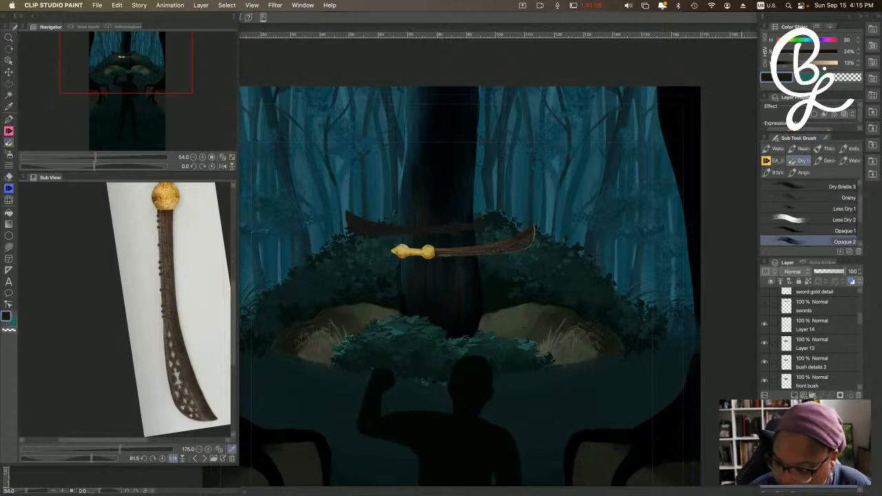
click(774, 161)
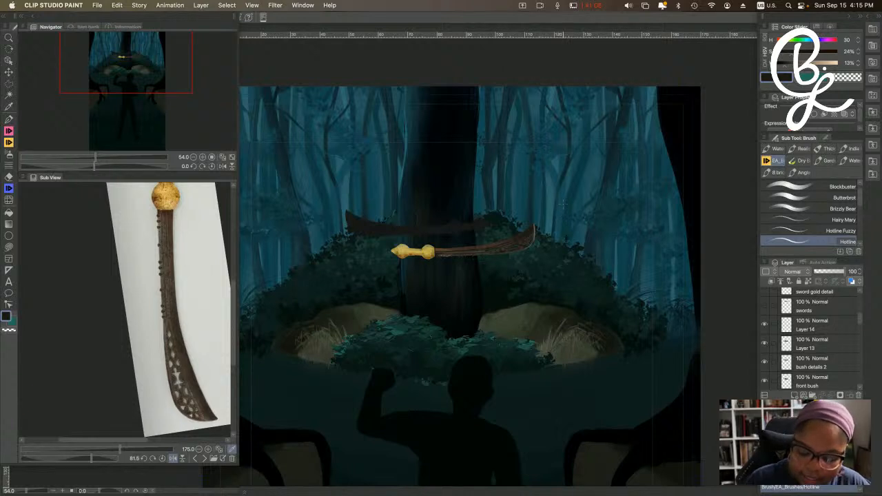
scroll(564, 203, down, 3)
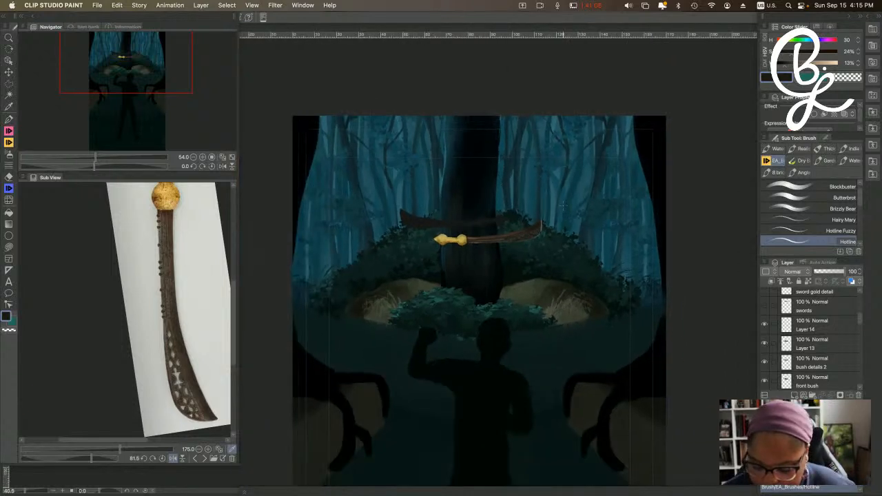
drag(604, 216, 539, 180)
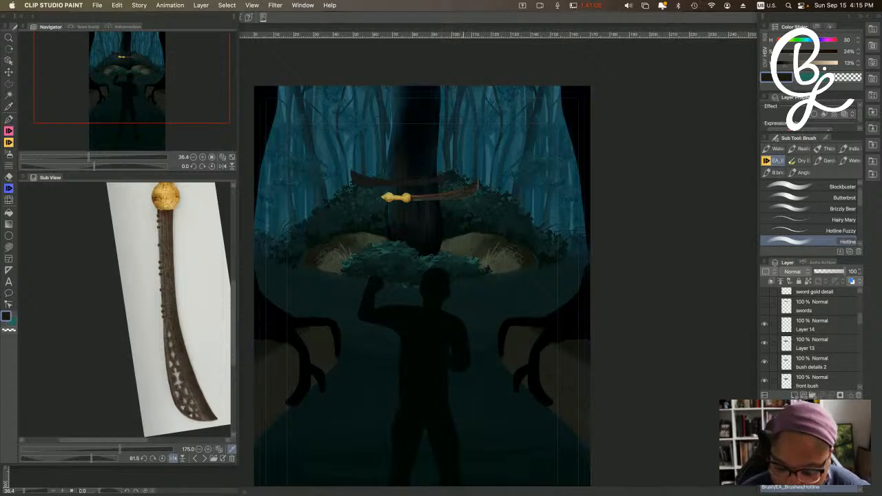
click(803, 161)
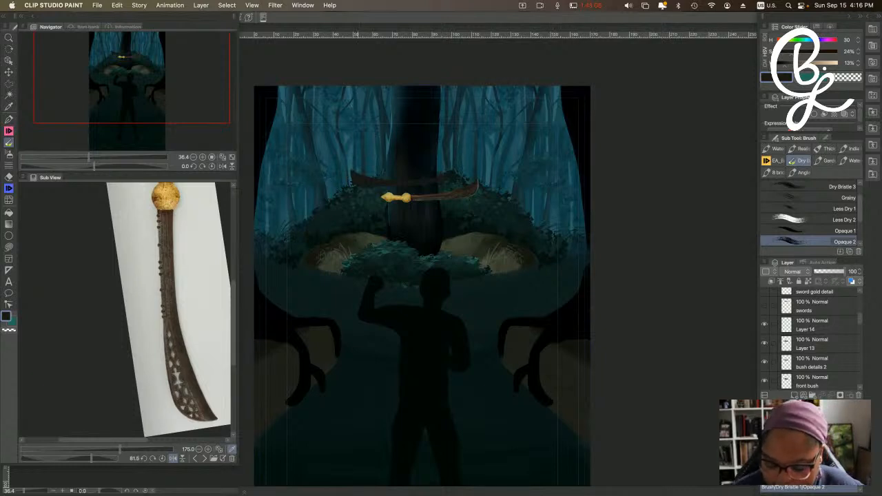
scroll(382, 171, up, 3)
scroll(434, 204, down, 1)
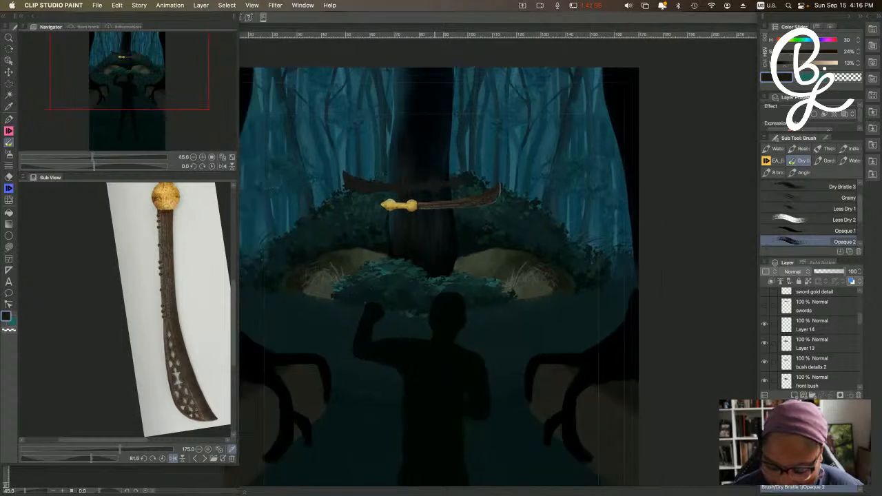
scroll(431, 206, down, 4)
scroll(413, 205, up, 3)
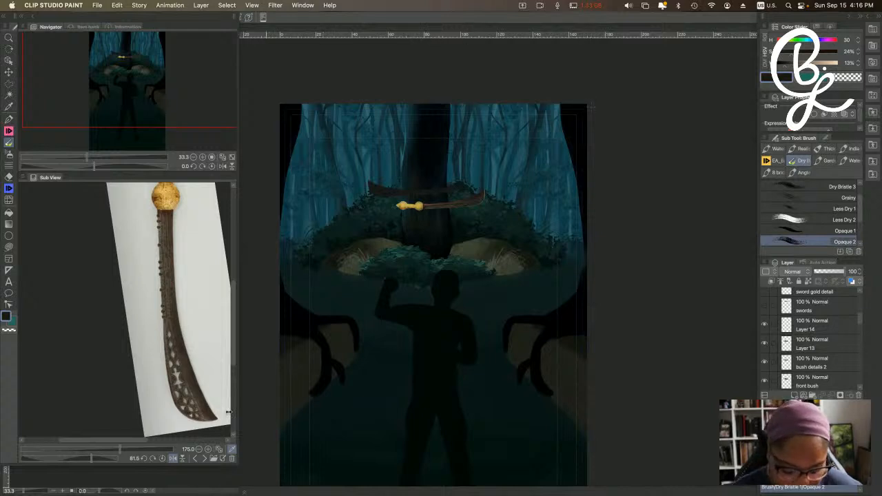
Bring up the lantern photo as the reference image and examine the figure's raised fist up close.
click(205, 460)
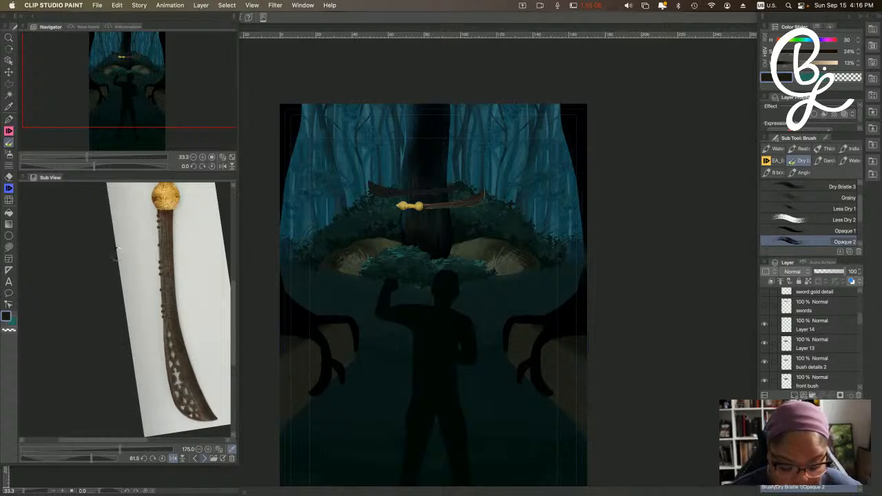
click(204, 459)
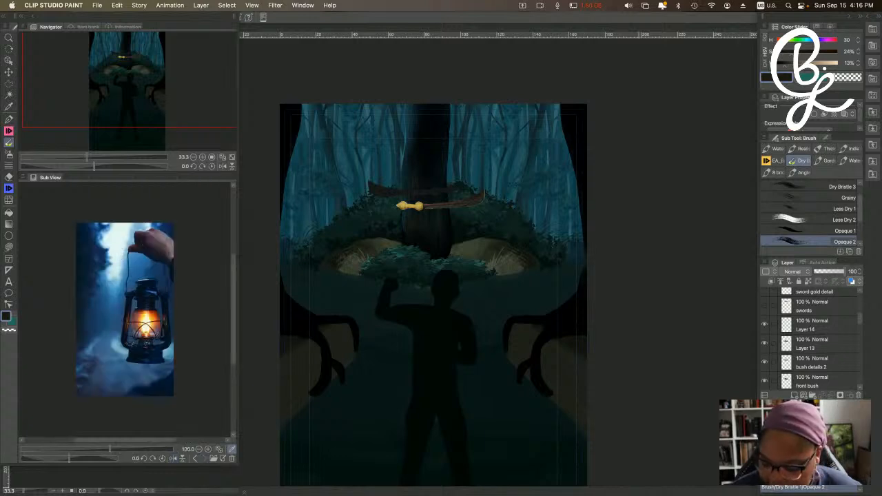
scroll(859, 321, down, 5)
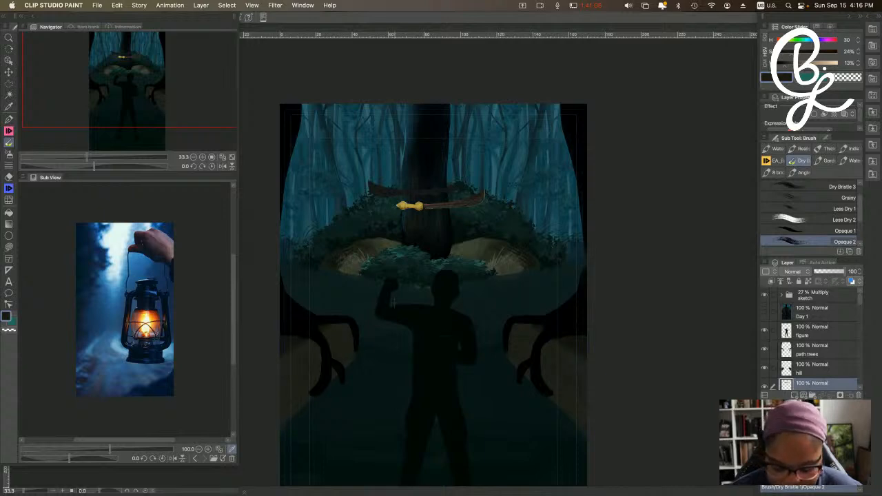
scroll(397, 289, up, 4)
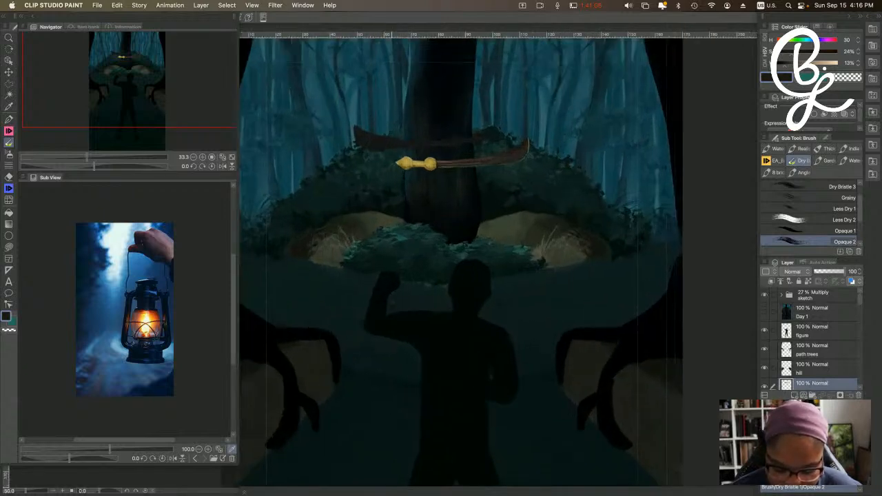
scroll(391, 301, up, 4)
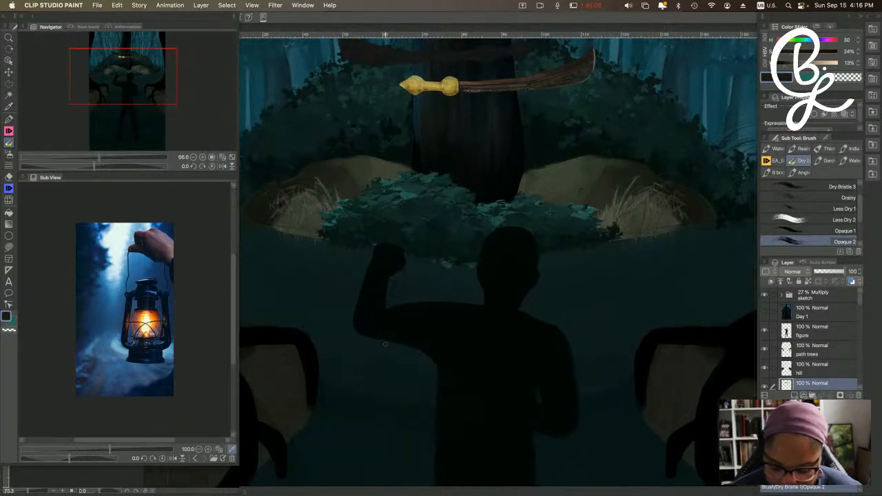
scroll(389, 324, up, 4)
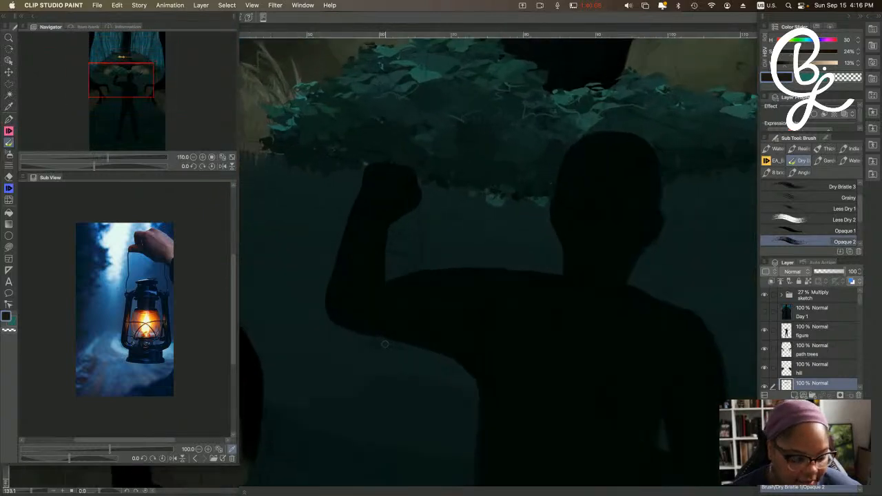
Raise the sketch folder's opacity to 78% to check the lines below the raised fist, and bring it back down to 28%.
click(829, 301)
drag(827, 273, 839, 274)
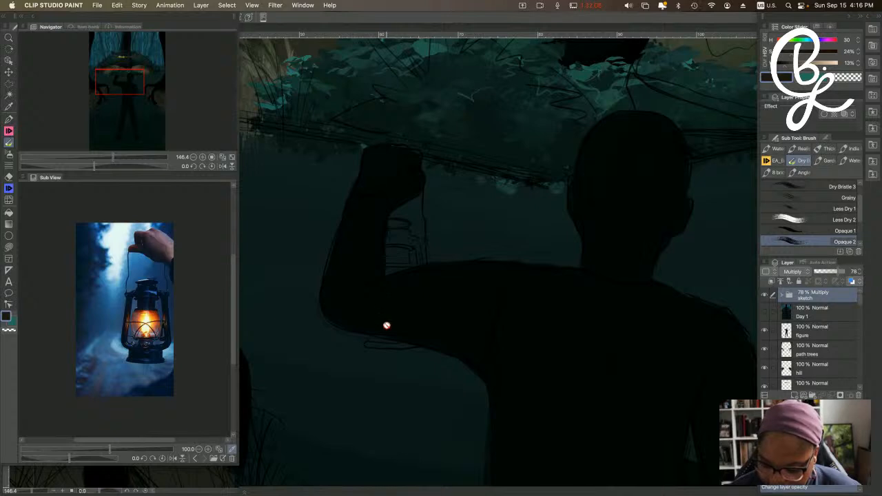
scroll(386, 325, down, 1)
scroll(387, 325, down, 5)
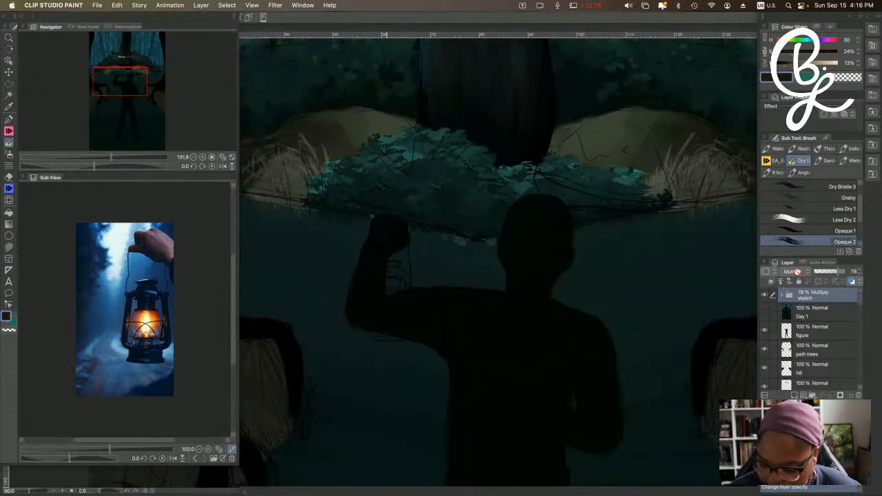
drag(828, 275, 821, 276)
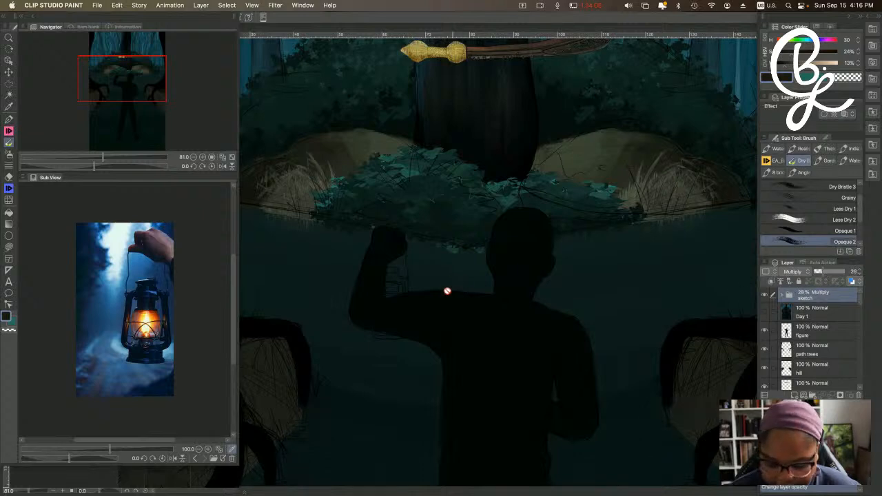
Review the whole composition with the faint sketch overlay and hide the sketch folder.
scroll(421, 310, down, 5)
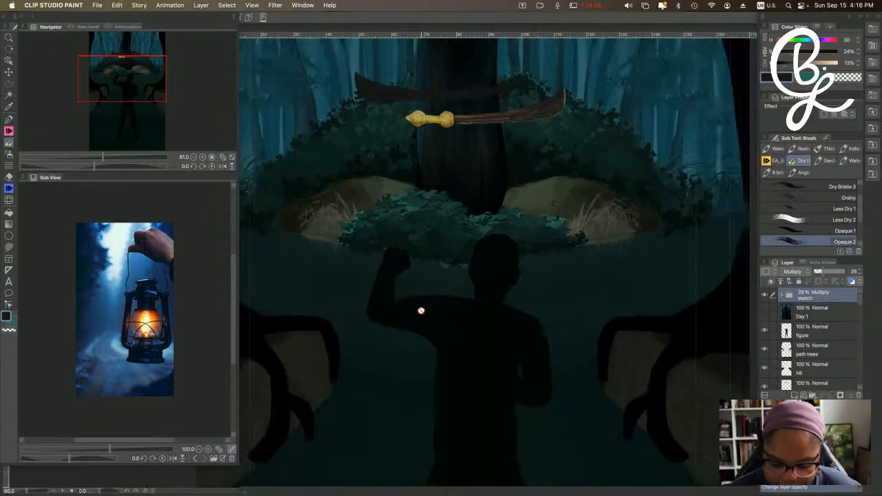
scroll(421, 311, down, 2)
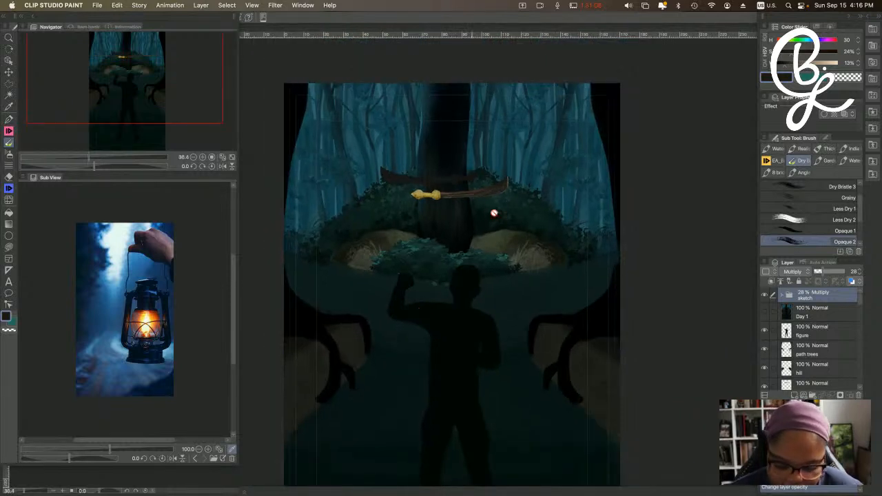
drag(424, 213, 434, 240)
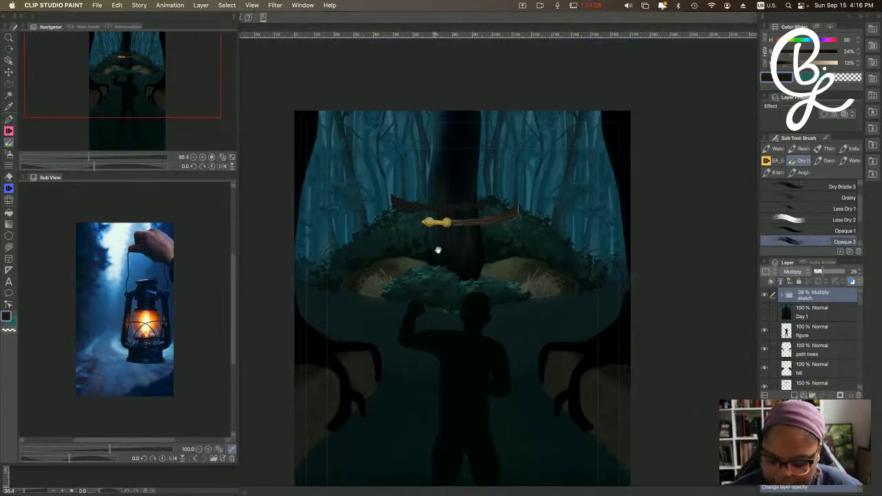
scroll(403, 294, down, 2)
drag(386, 305, 369, 240)
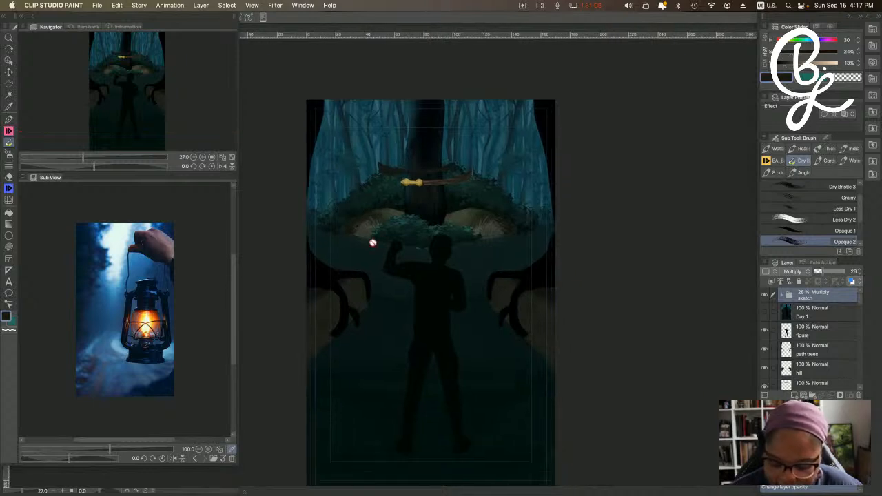
scroll(408, 196, up, 2)
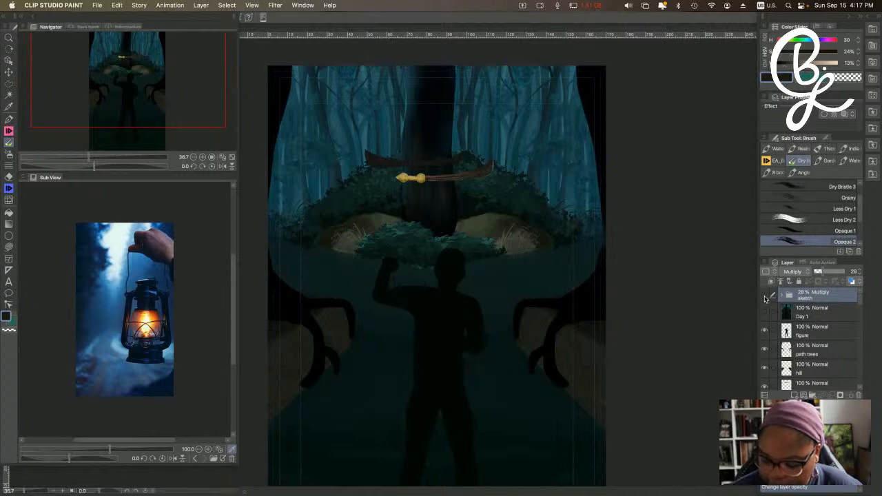
click(765, 297)
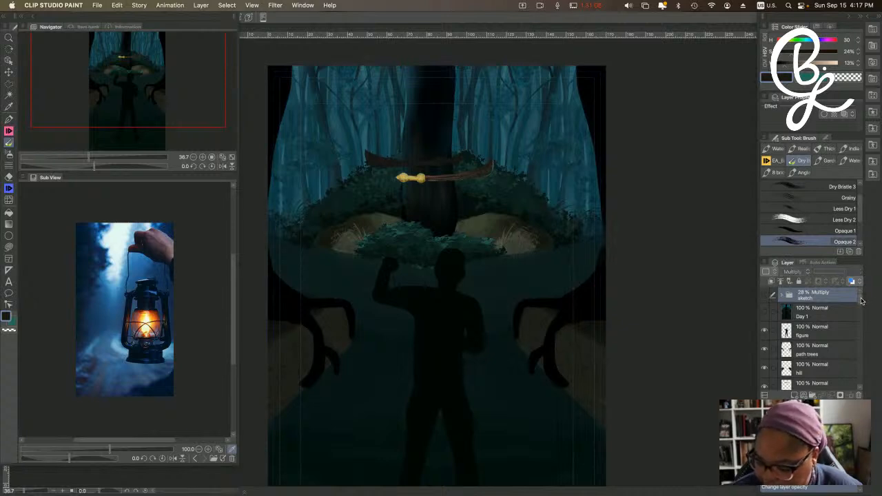
Add a new raster layer directly above the swords Copy layer.
scroll(862, 304, down, 5)
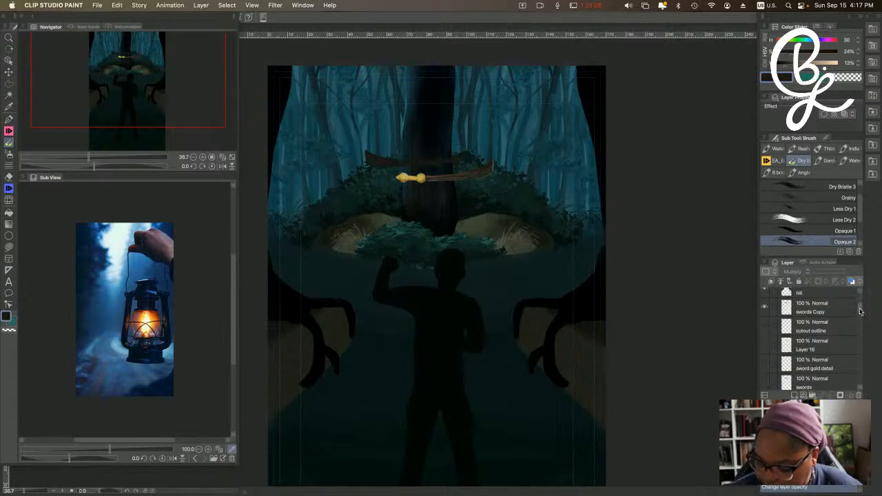
click(820, 309)
scroll(417, 151, up, 5)
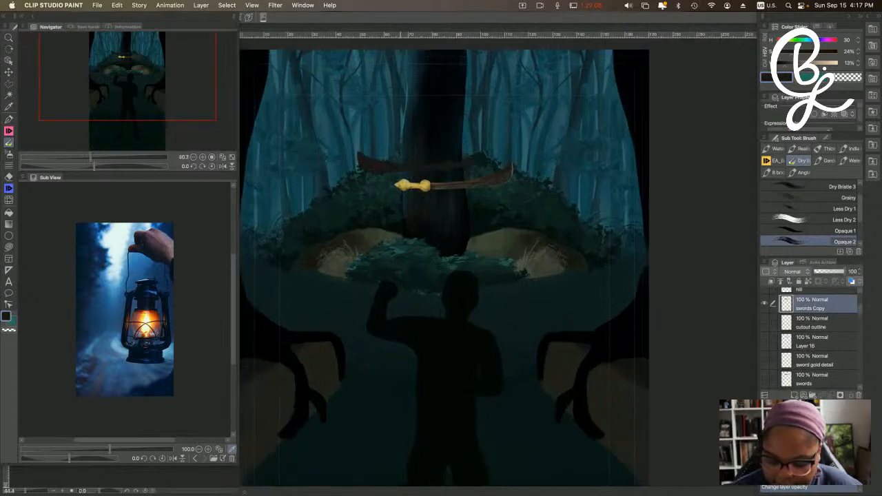
scroll(417, 151, up, 3)
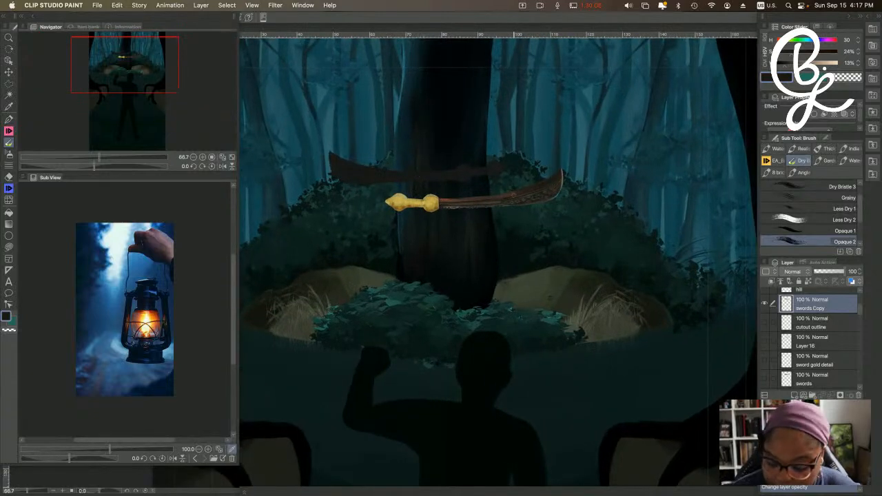
scroll(414, 202, down, 2)
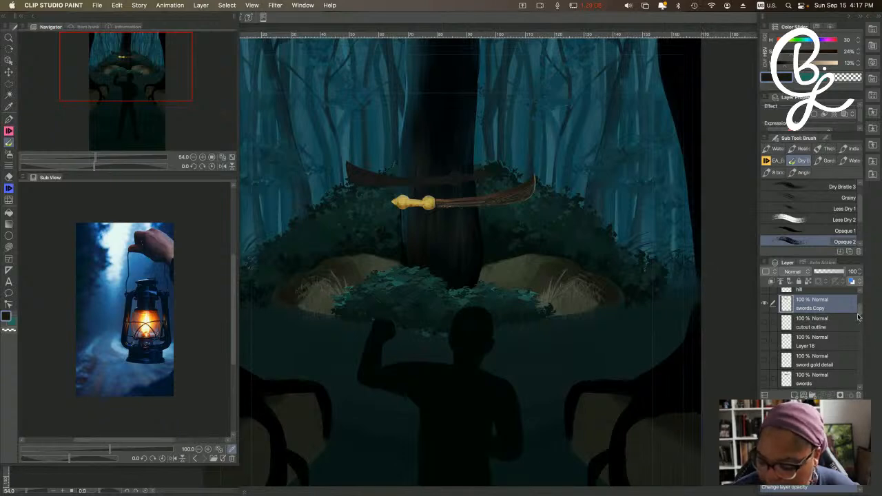
scroll(861, 308, up, 2)
scroll(861, 308, up, 1)
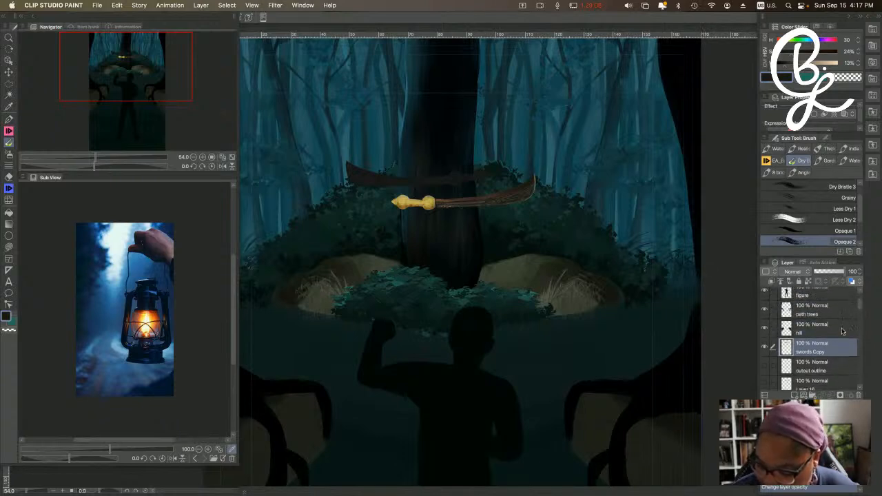
click(796, 395)
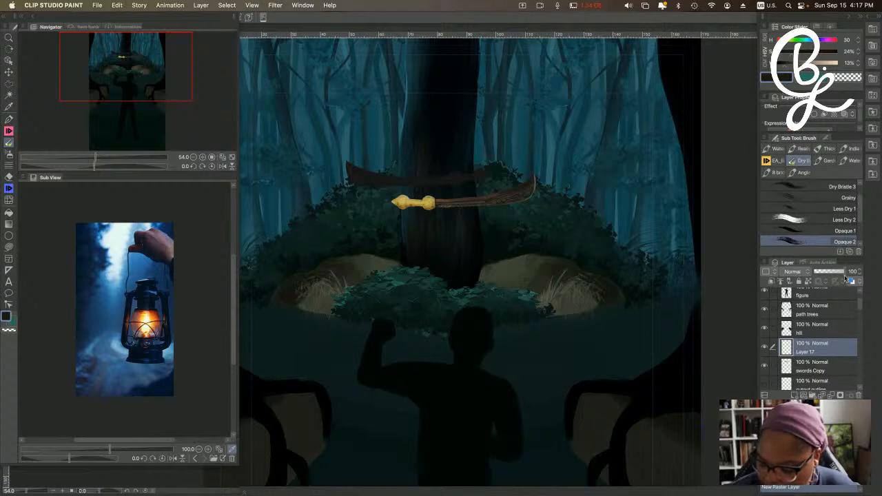
Show the sketch folder and set its opacity to 73% to bring out the line work over the swords.
scroll(862, 296, up, 2)
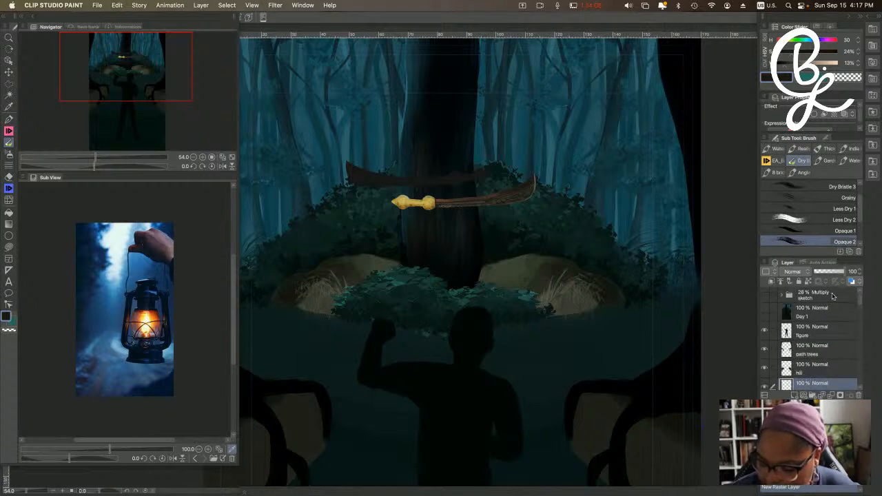
click(789, 294)
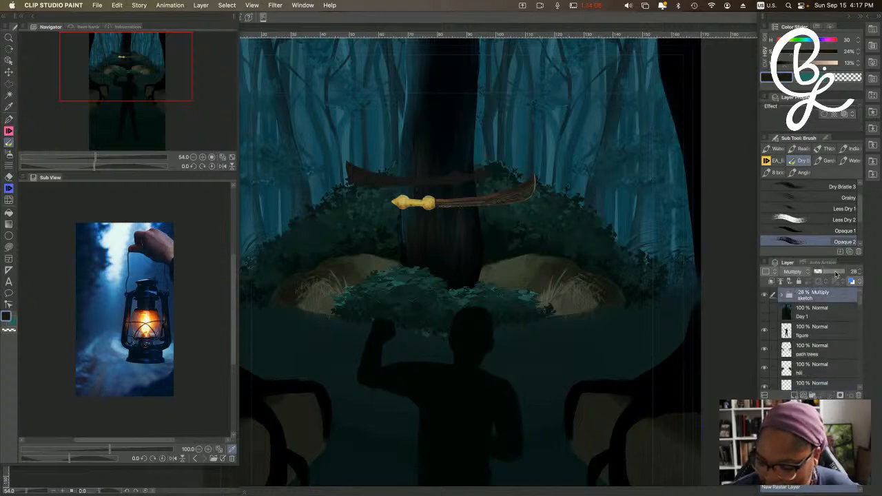
click(838, 273)
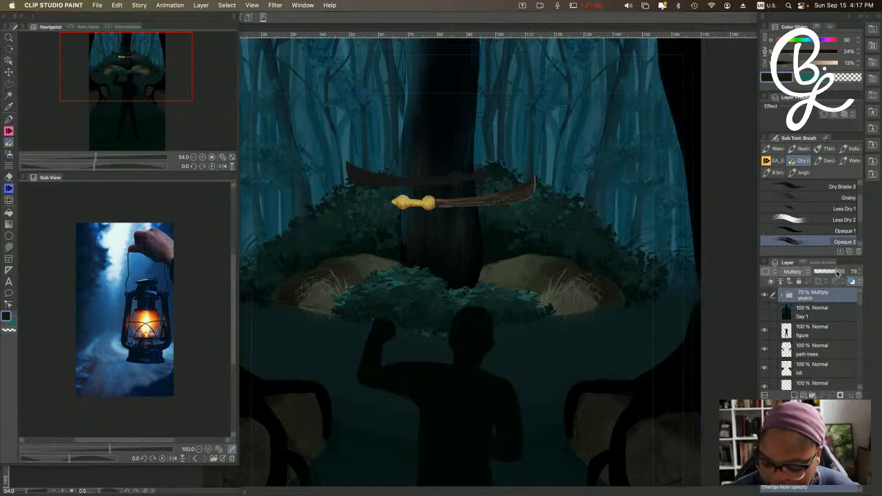
scroll(460, 200, up, 3)
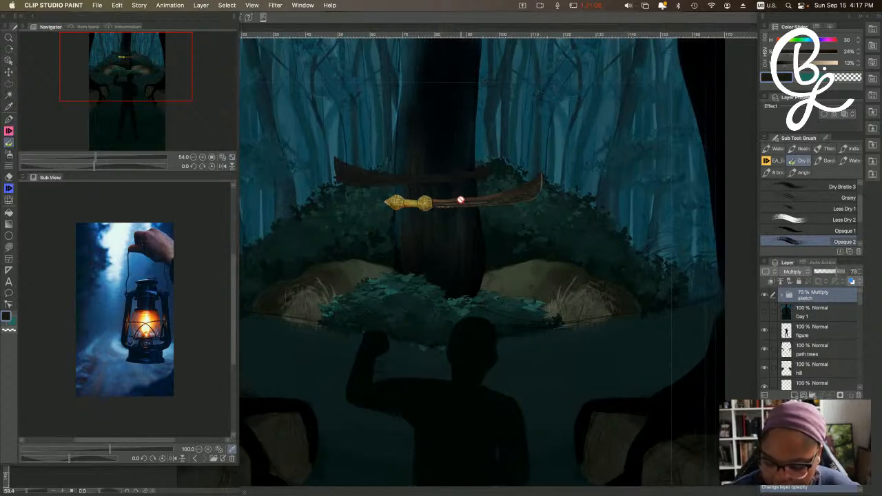
scroll(460, 200, up, 3)
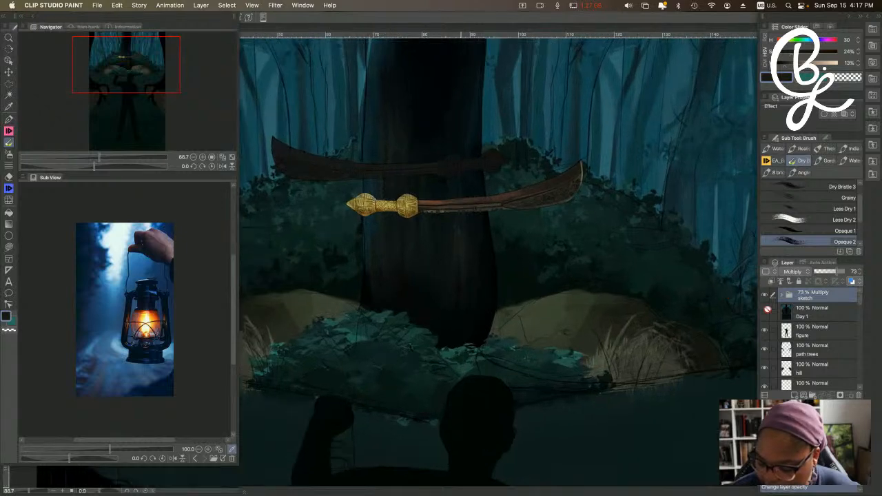
On Layer 17, paint dark notches along the gold-handled sword's lower blade edge with the Hotline brush, using near-black sampled beside the blade.
scroll(859, 311, down, 2)
scroll(858, 311, down, 2)
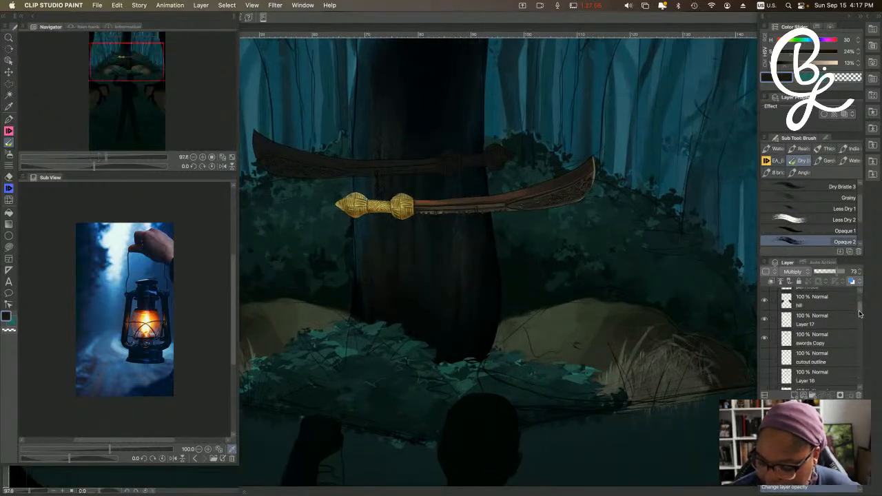
click(838, 322)
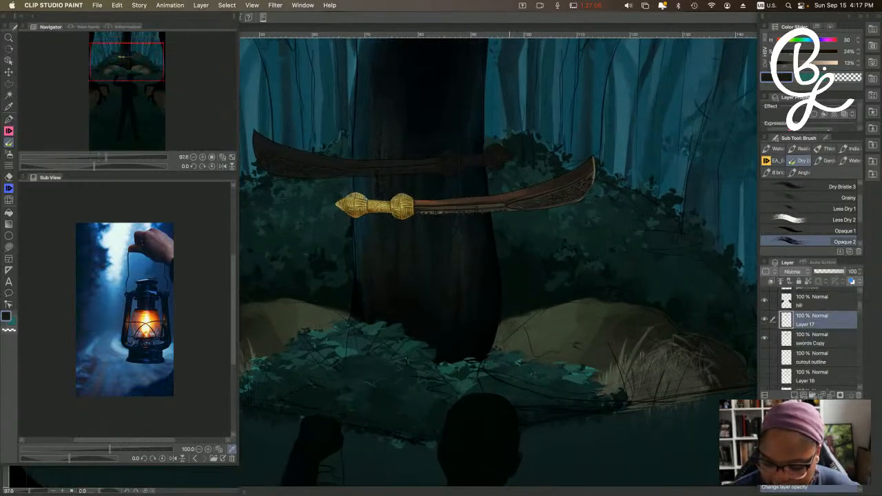
scroll(510, 178, up, 4)
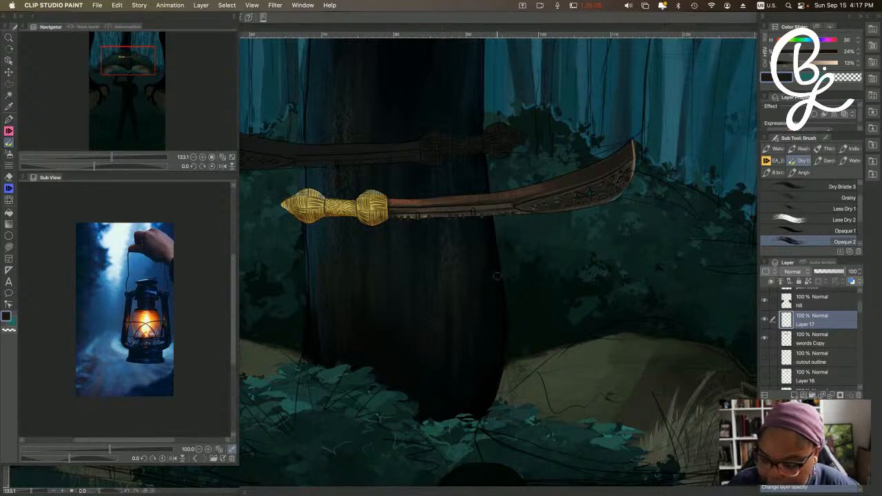
click(773, 161)
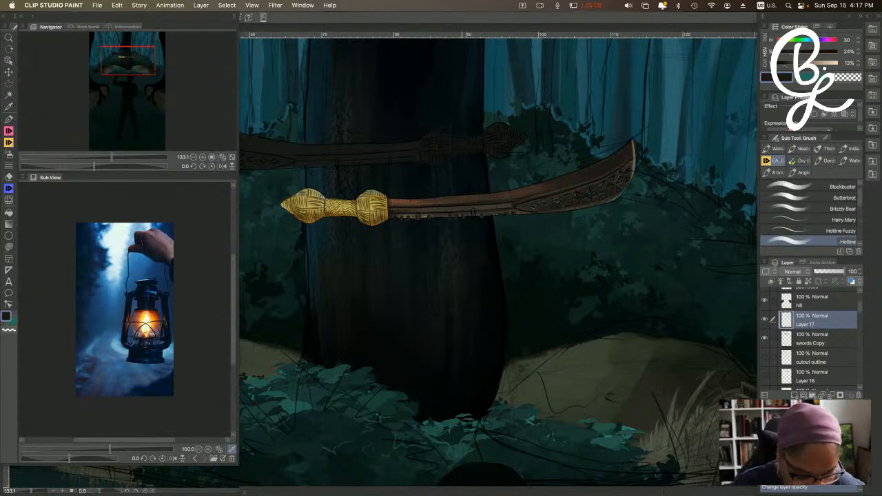
alt+click(492, 216)
alt+click(492, 216)
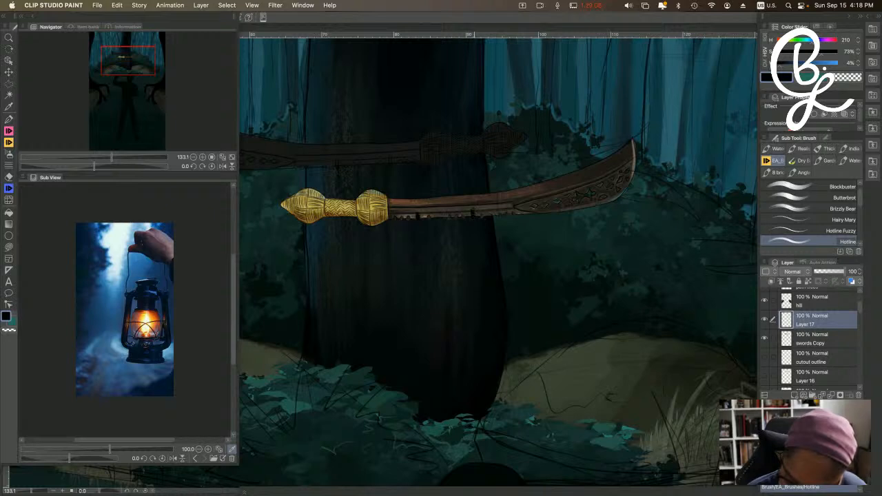
Set the brush colour's brightness to 44%, hide the sketch folder, and refine the blade's edge with blue strokes and the Snap eraser.
click(804, 63)
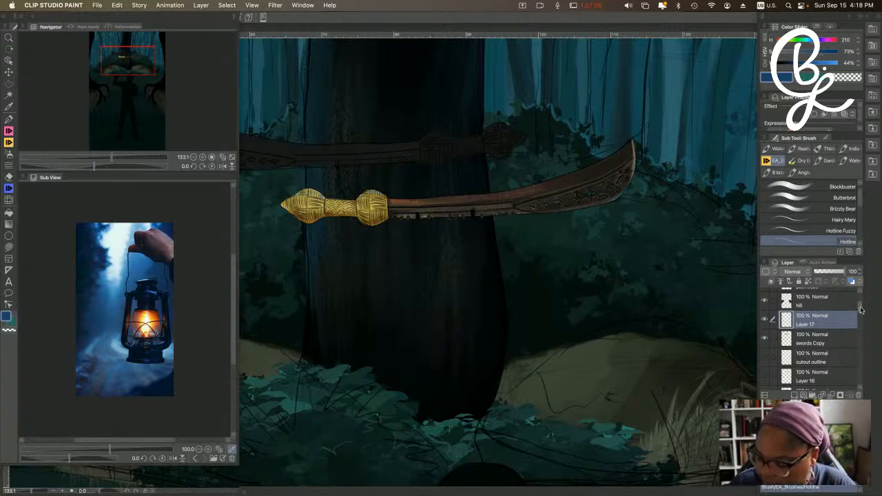
scroll(858, 310, up, 3)
click(764, 297)
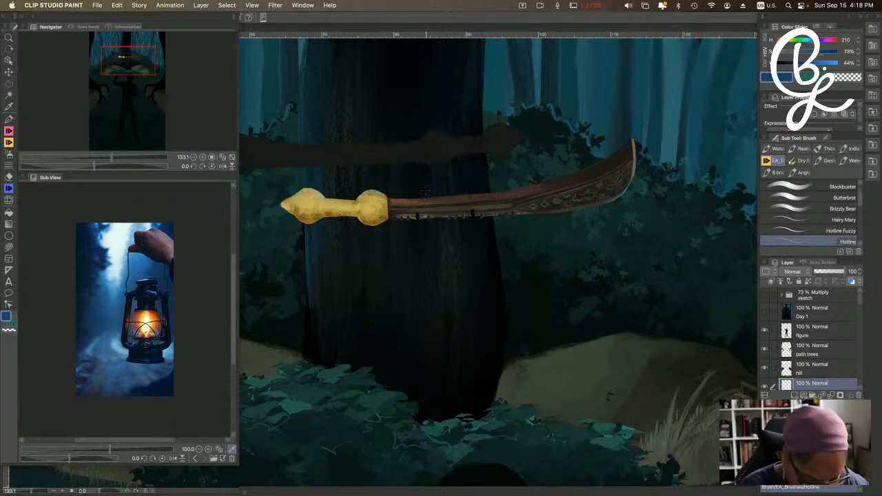
key(e)
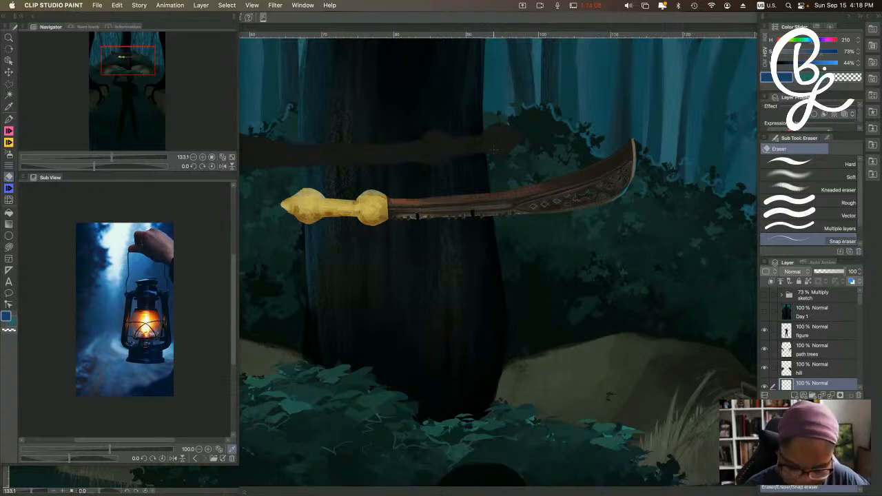
key(b)
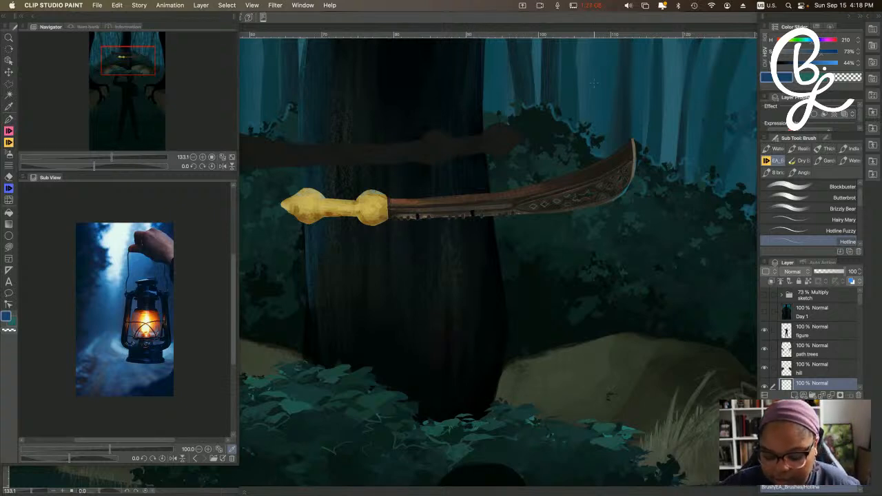
Add a new raster layer directly above Layer 14 and name it "sword shadow".
scroll(593, 83, down, 2)
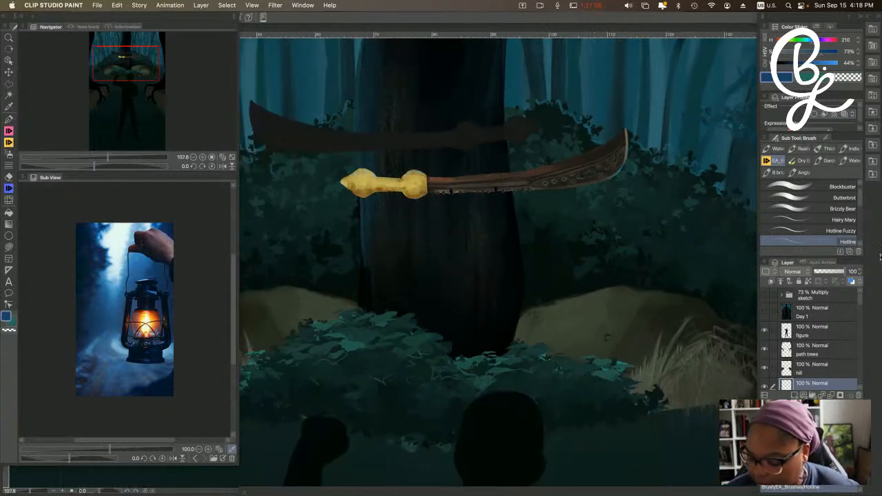
scroll(861, 313, down, 5)
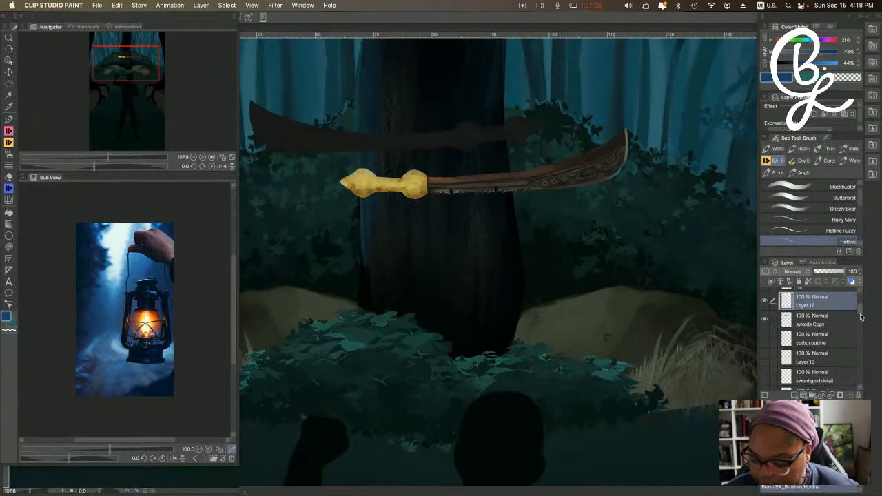
scroll(861, 318, down, 3)
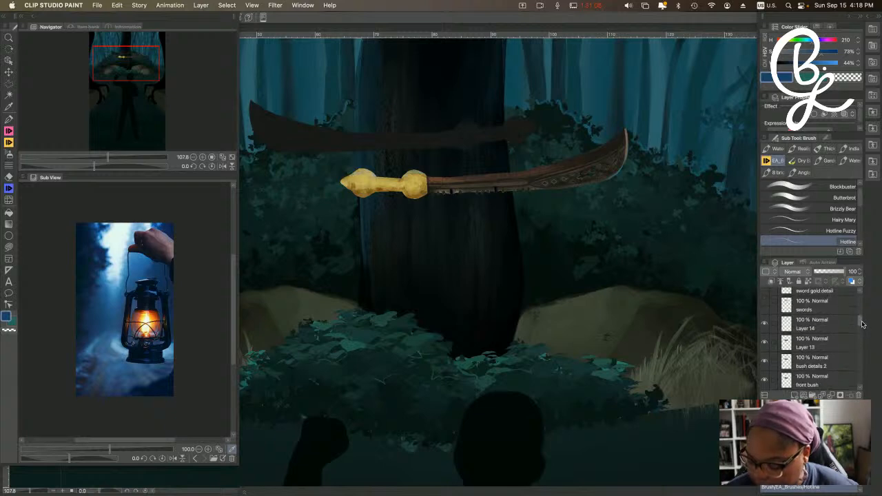
click(839, 323)
click(796, 395)
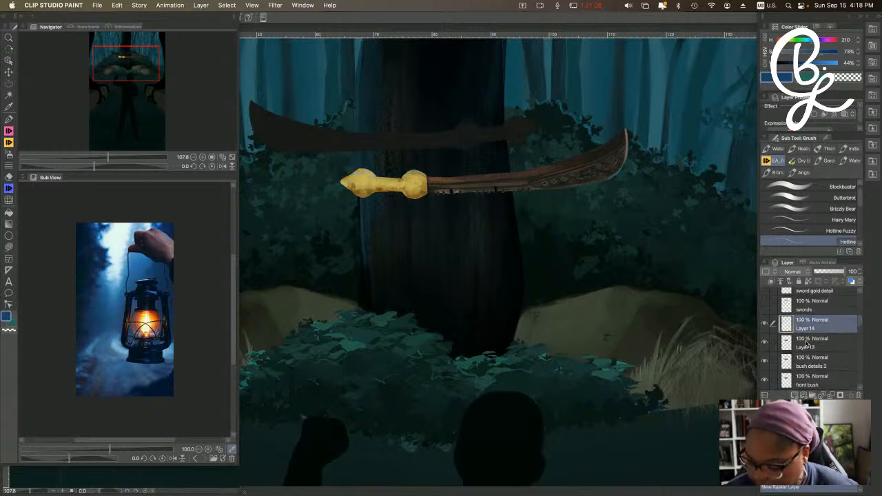
double_click(806, 332)
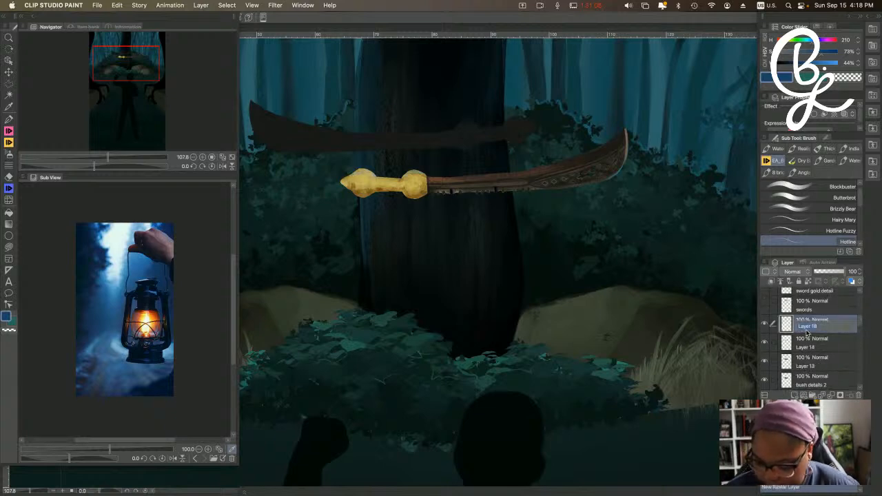
text(sword shadow)
key(Return)
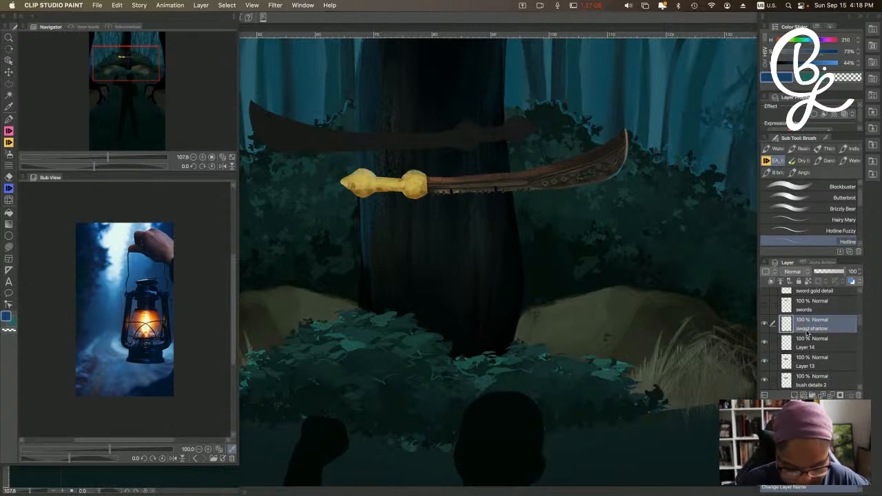
Look through the airbrush presets and choose the Air Gordon brush for painting the sword's shadow.
key(b)
click(800, 207)
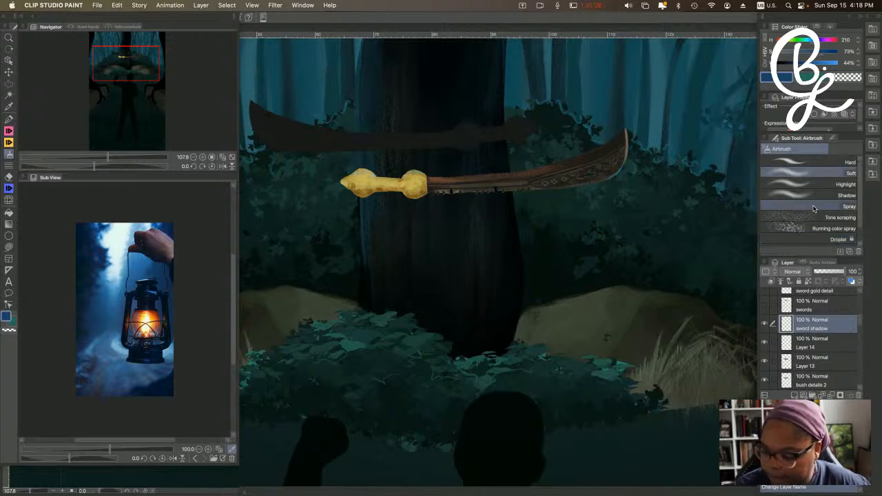
click(822, 240)
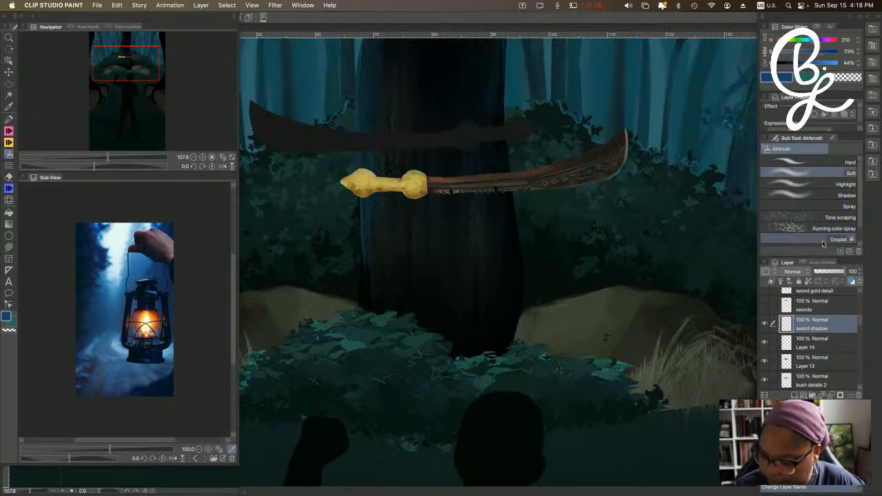
click(808, 219)
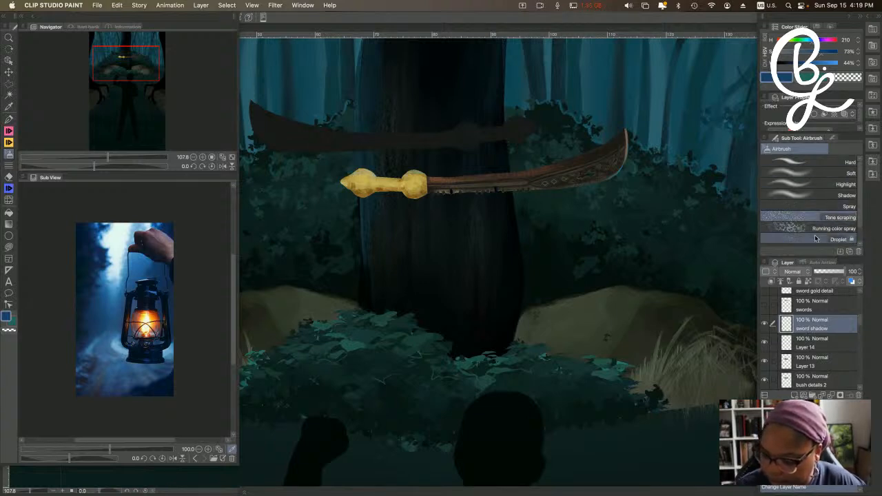
click(817, 239)
key(b)
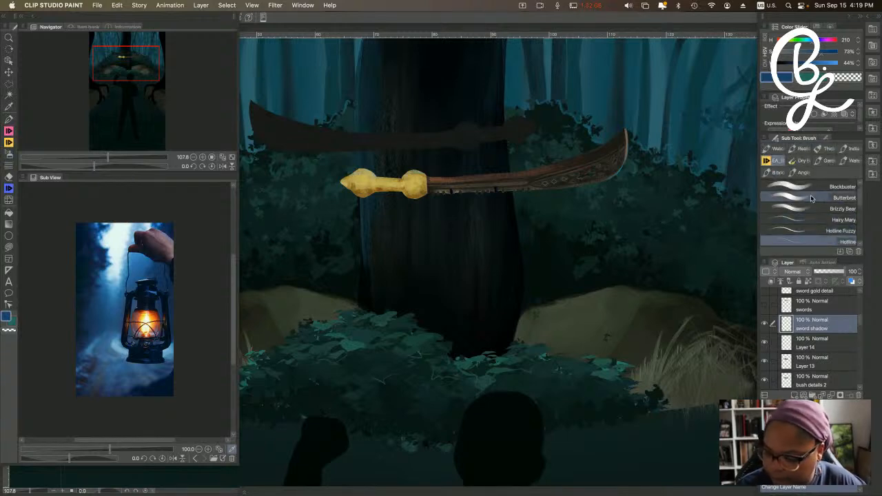
drag(861, 198, 861, 193)
click(816, 185)
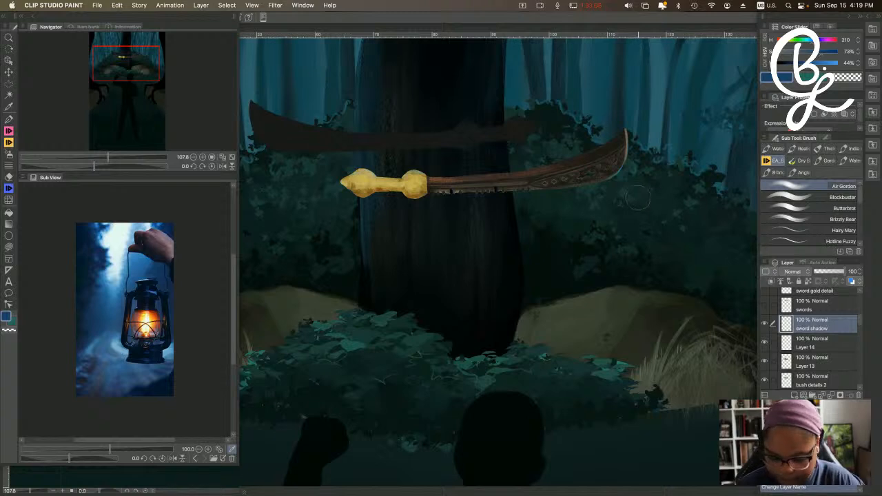
Paint a soft dark shadow on the trunk beneath the gold-handled sword in a colour sampled there, and set the layer to Multiply.
alt+click(399, 196)
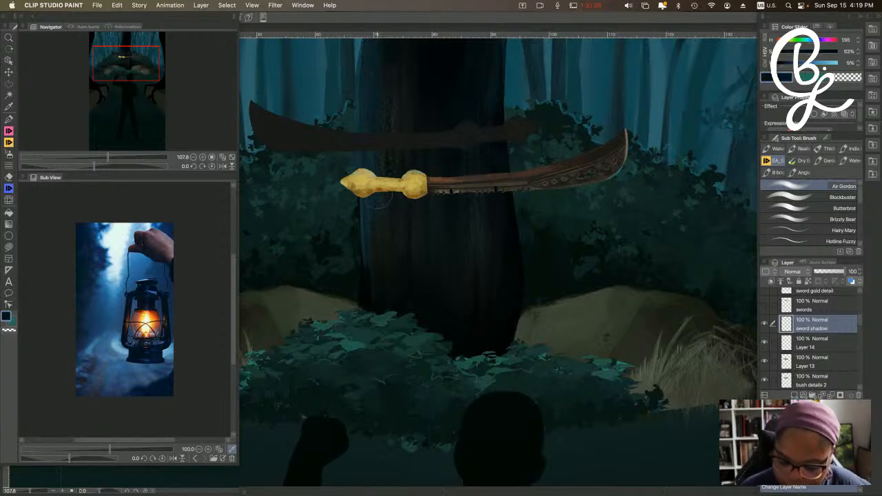
drag(421, 193, 494, 194)
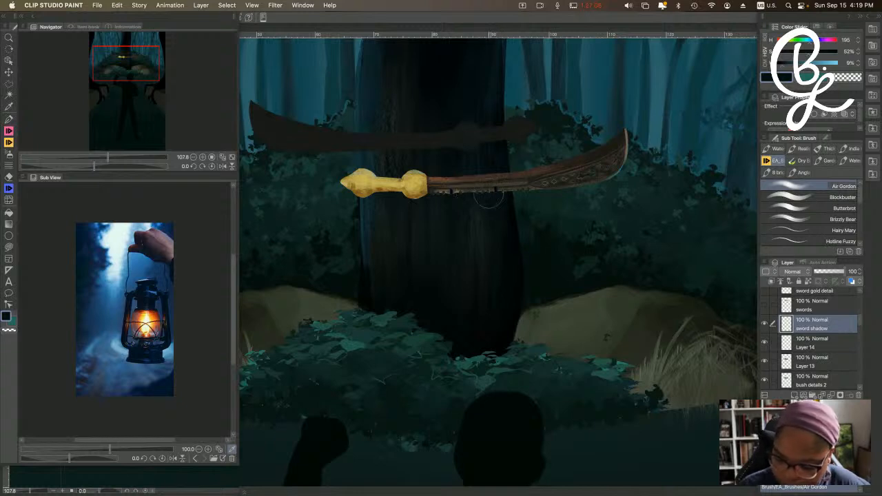
mouse_move(407, 195)
mouse_down()
mouse_move(375, 201)
mouse_move(504, 197)
mouse_up()
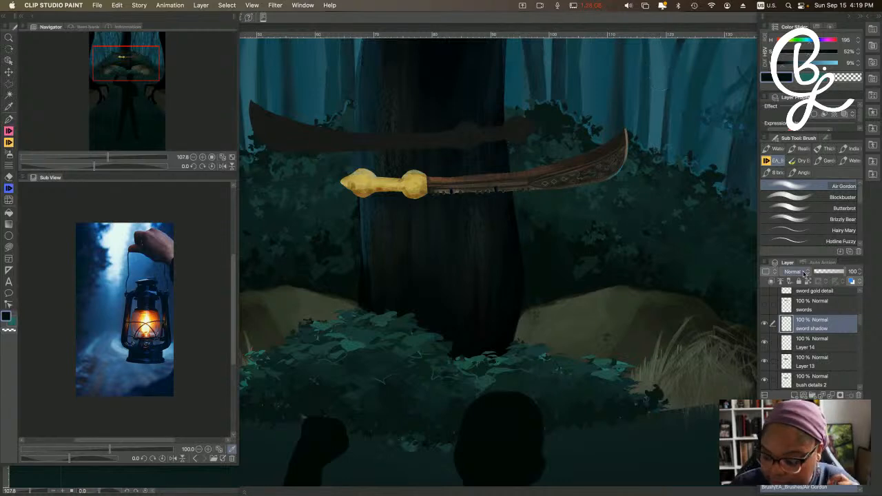
click(799, 272)
click(800, 41)
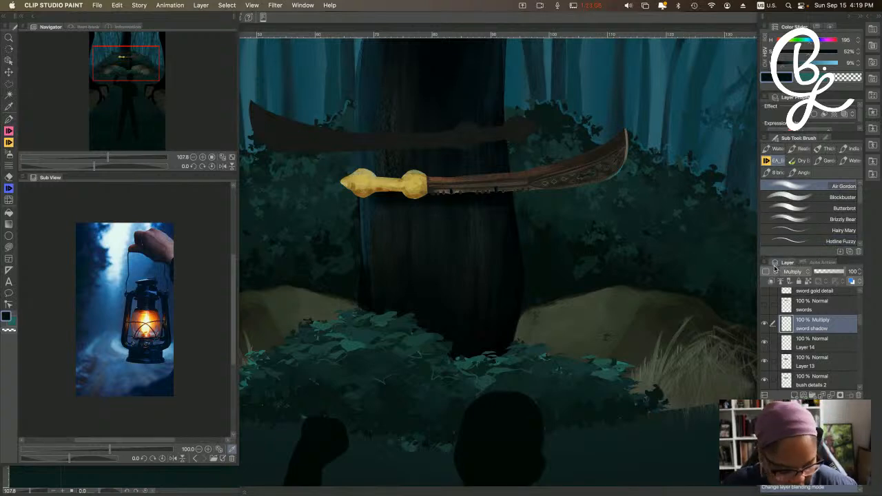
Soften the shadow under the sword with the Soft eraser and check it in the whole composition.
key(e)
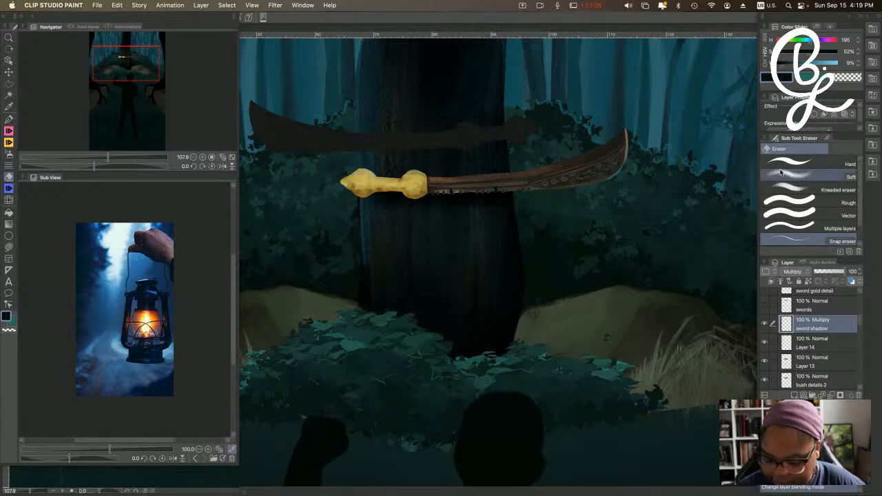
click(826, 177)
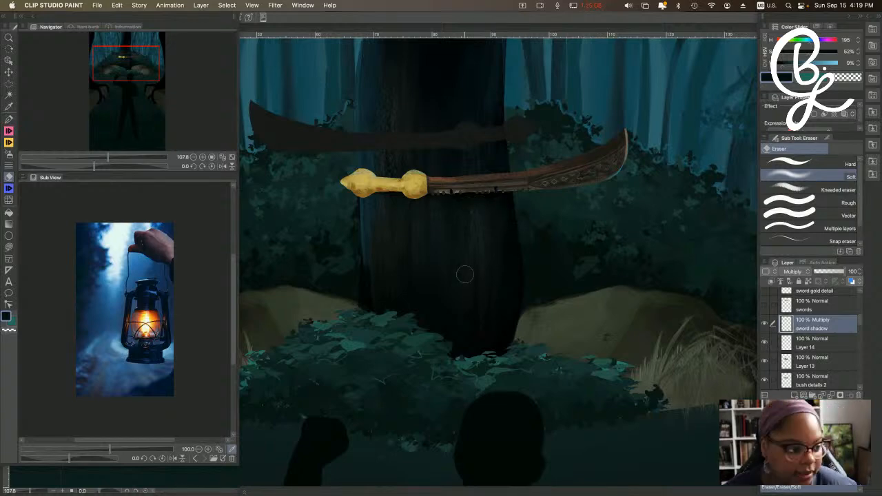
scroll(465, 274, down, 6)
scroll(465, 275, down, 4)
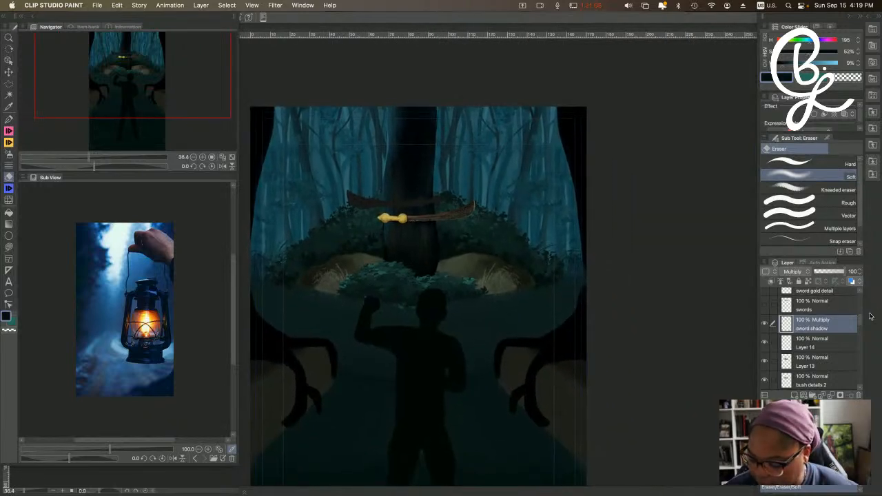
Add a new raster layer directly above Layer 17 and switch back to the brush tool.
mouse_move(860, 322)
mouse_down()
mouse_move(862, 303)
mouse_move(869, 312)
mouse_up()
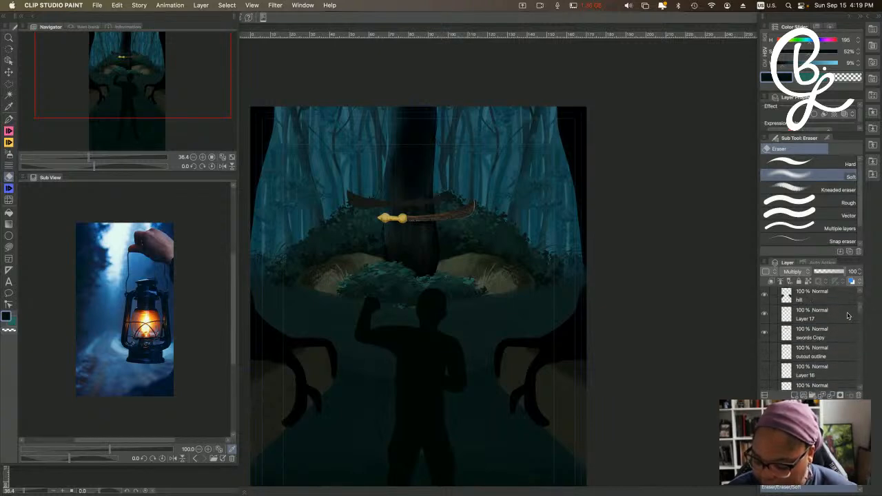
click(820, 315)
key(super+shift+n)
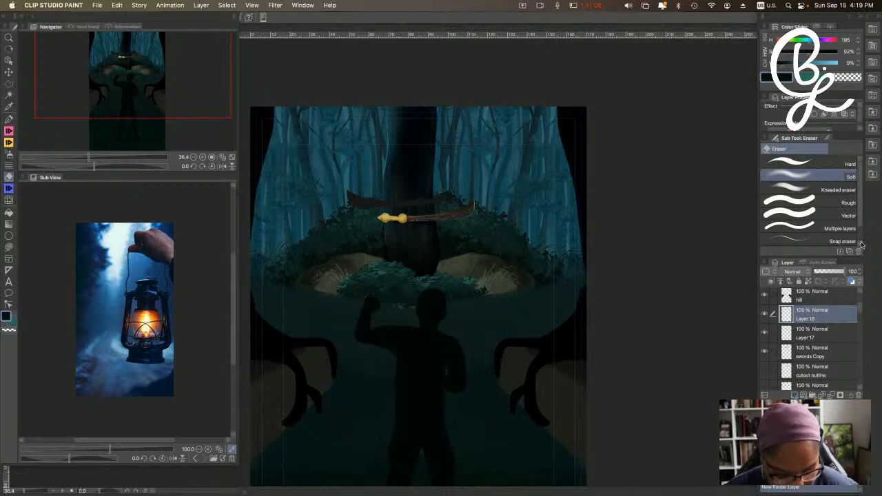
key(b)
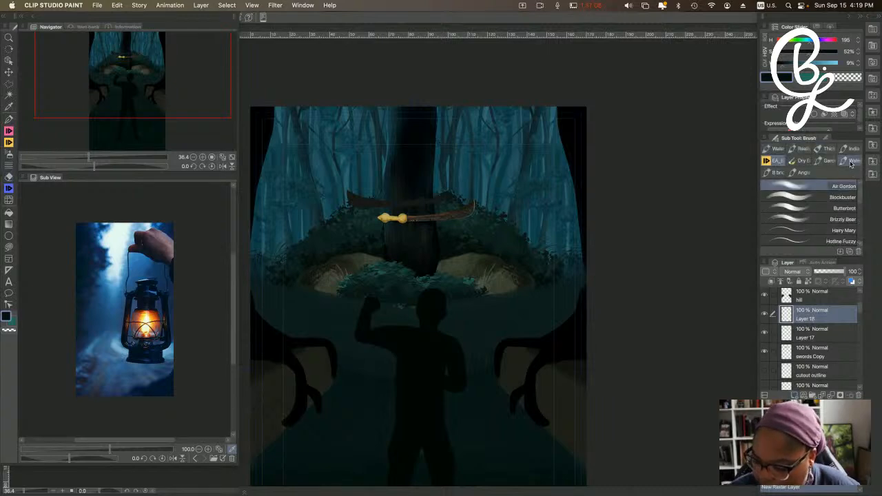
Choose the Sampled Brush 47 6 speckle preset from the water brushes for painting sparkles.
click(852, 162)
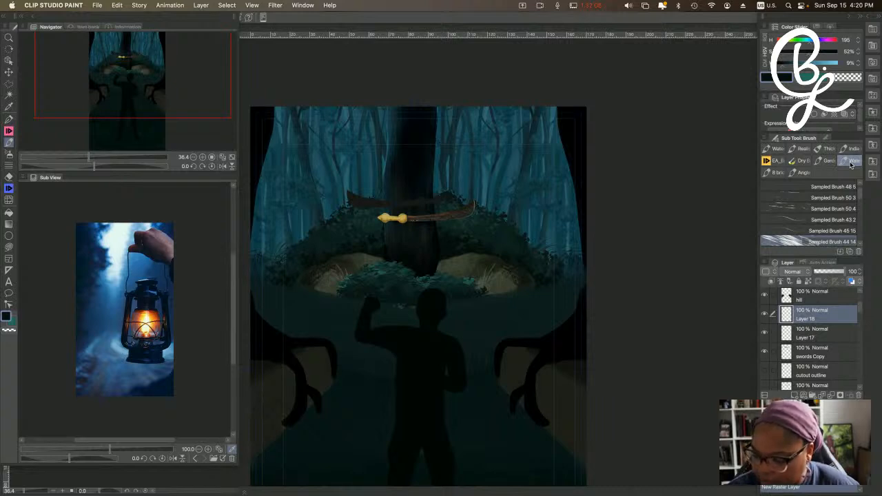
drag(861, 190, 861, 241)
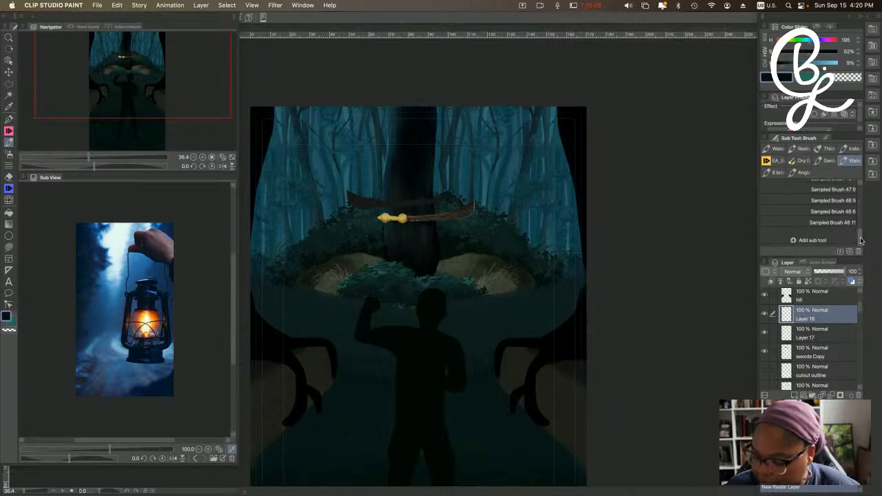
scroll(813, 214, up, 2)
click(807, 211)
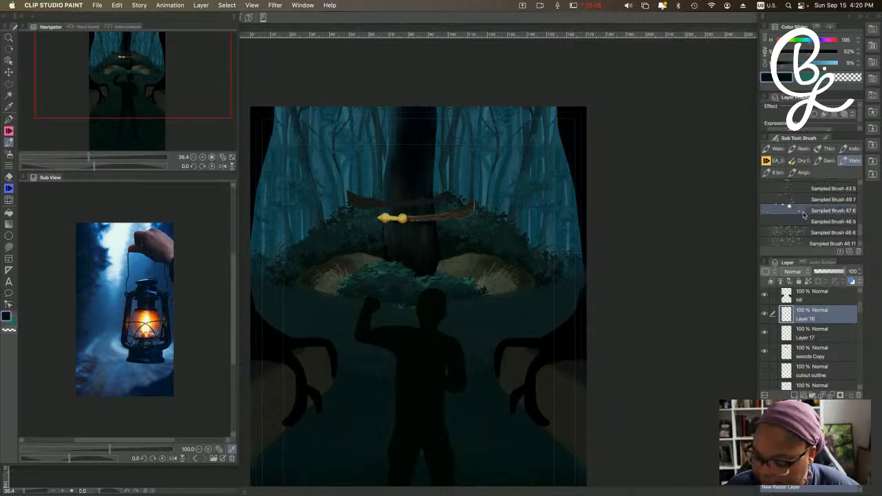
Mix a bright yellow painting colour with hue 55, saturation 92% and value 88%.
click(790, 40)
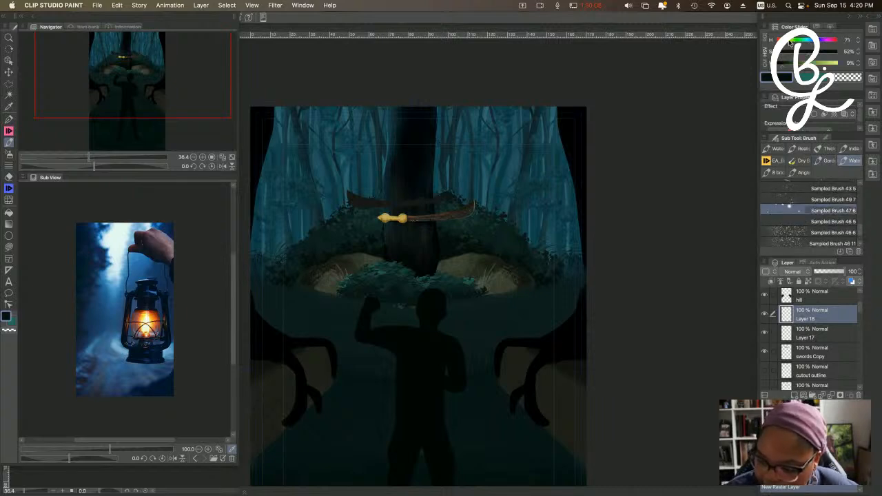
click(789, 41)
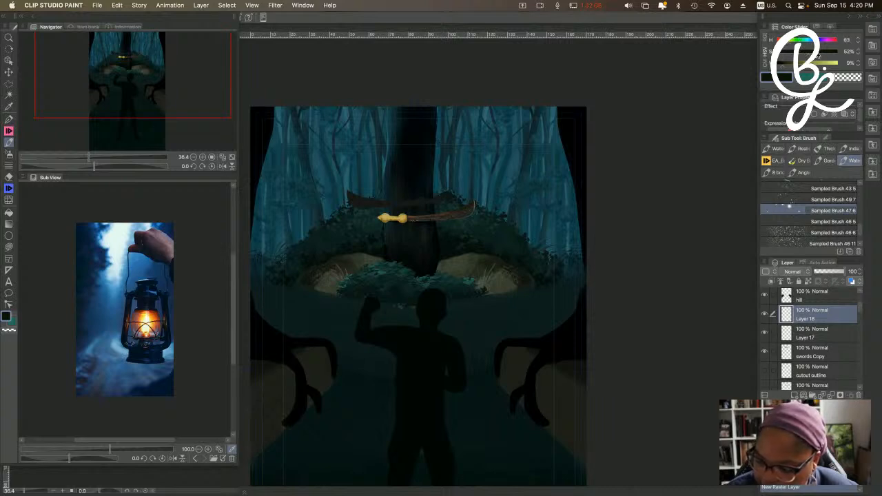
drag(830, 52, 840, 53)
click(786, 42)
click(830, 63)
click(835, 53)
click(787, 41)
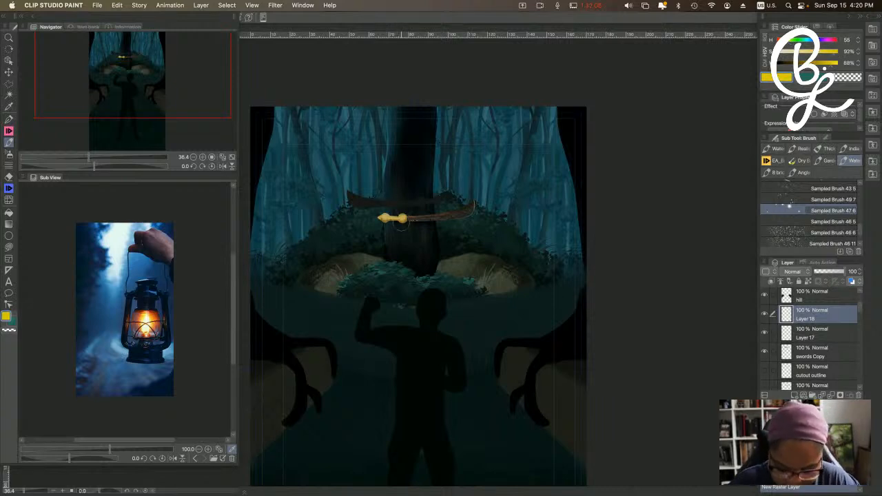
Scatter small yellow sparkles around the gold-handled sword, lowering the colour's saturation to 61% and undoing the more saturated trial specks.
mouse_move(402, 218)
mouse_down()
mouse_move(393, 218)
mouse_move(448, 217)
mouse_up()
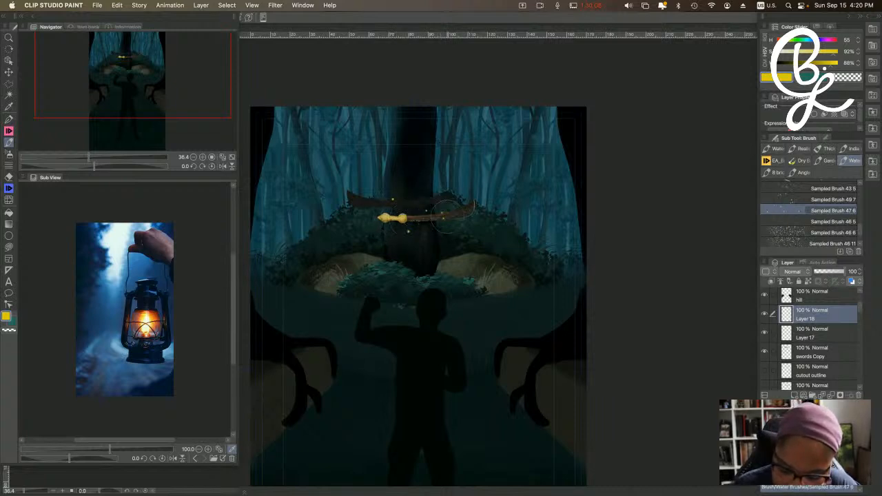
drag(389, 222, 361, 204)
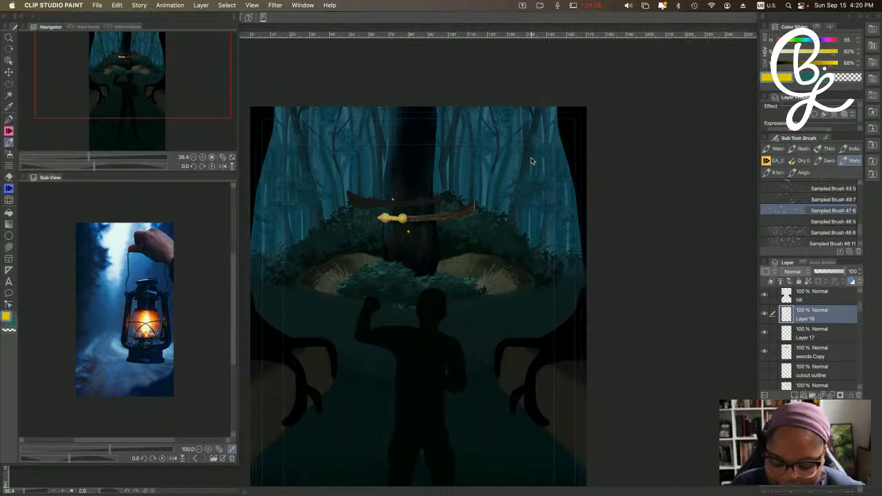
drag(832, 53, 814, 52)
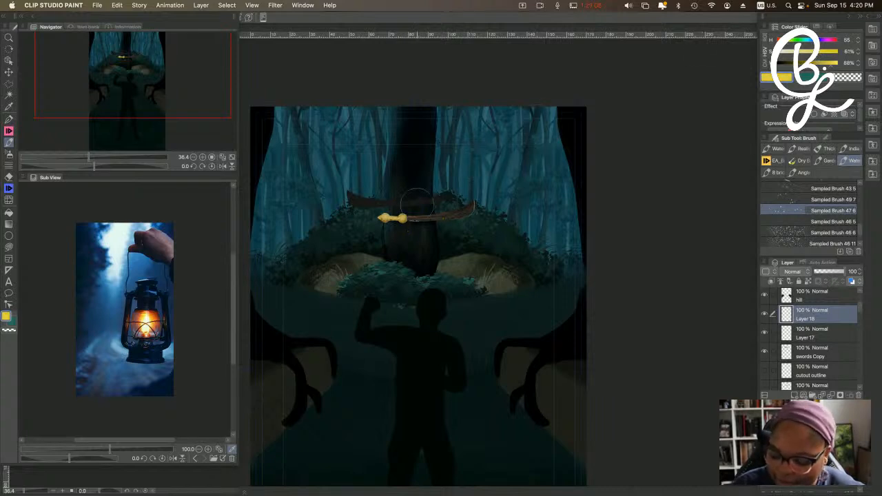
key(super+z)
mouse_move(378, 204)
mouse_down()
mouse_move(412, 200)
mouse_move(464, 214)
mouse_up()
drag(372, 220, 368, 204)
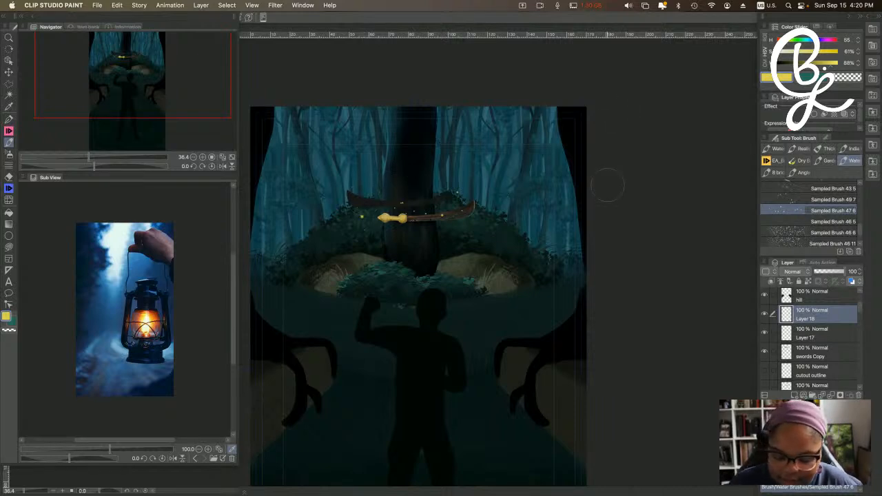
click(361, 197)
click(435, 216)
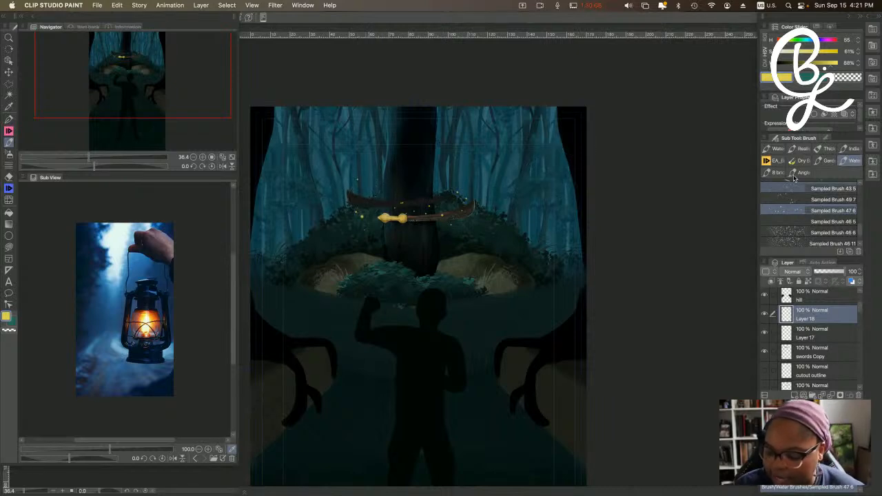
Switch back to the Air Gordon brush, check Layer 17 by toggling its visibility, and rename it "sword clips".
click(775, 161)
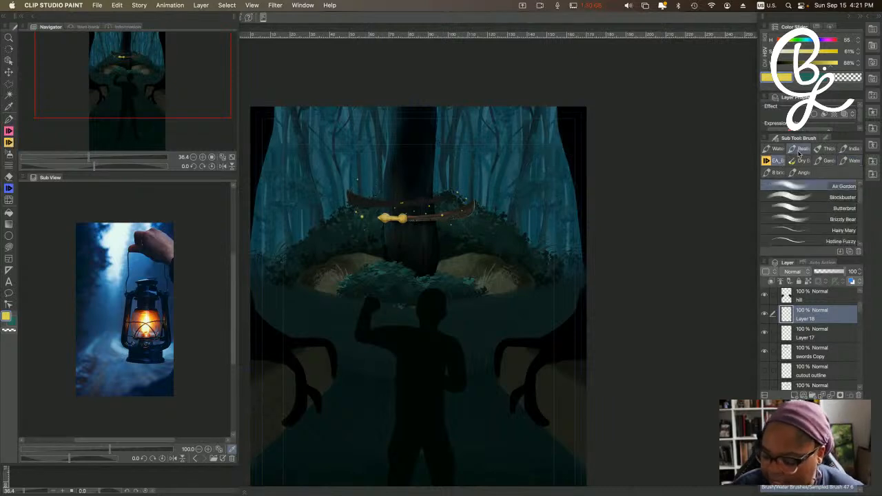
click(832, 352)
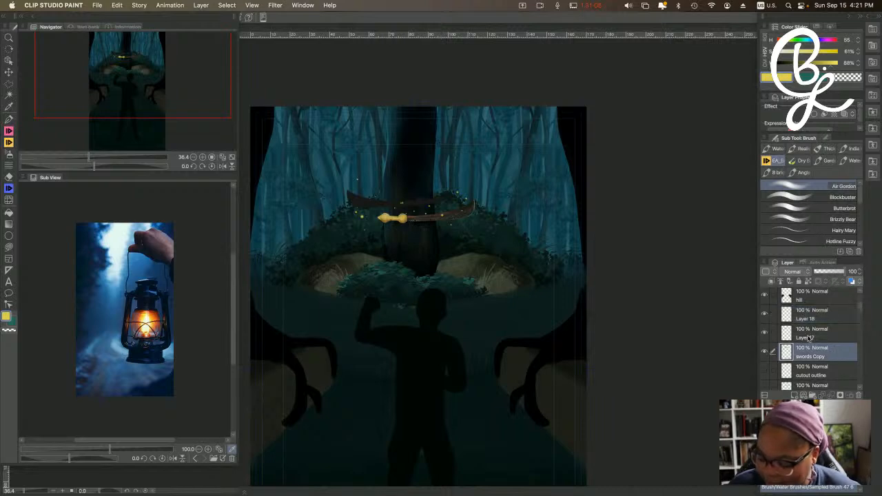
click(765, 334)
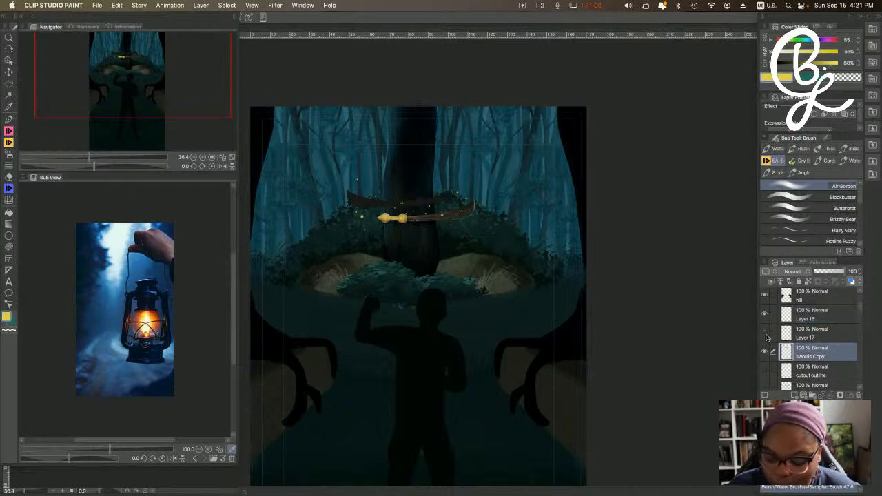
click(767, 335)
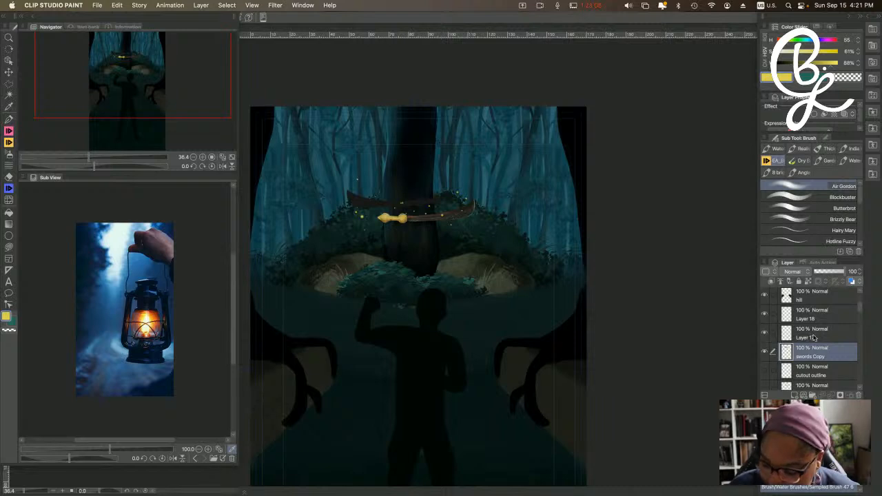
double_click(792, 334)
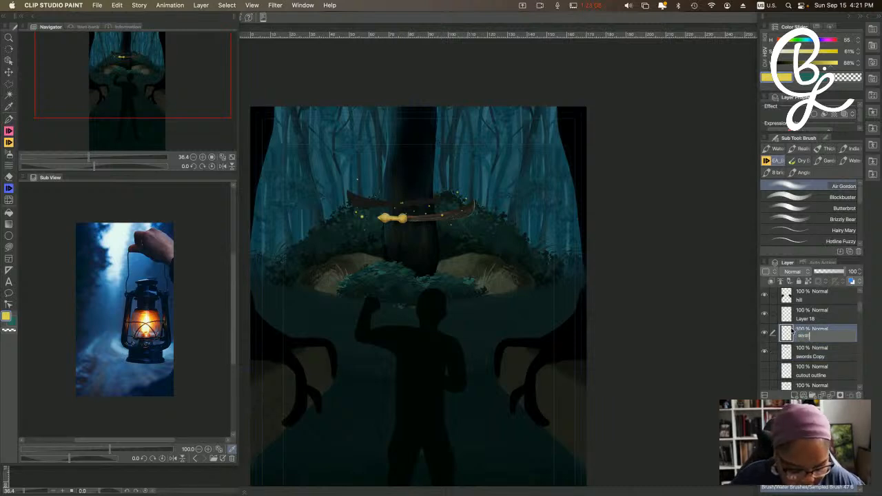
key(Return)
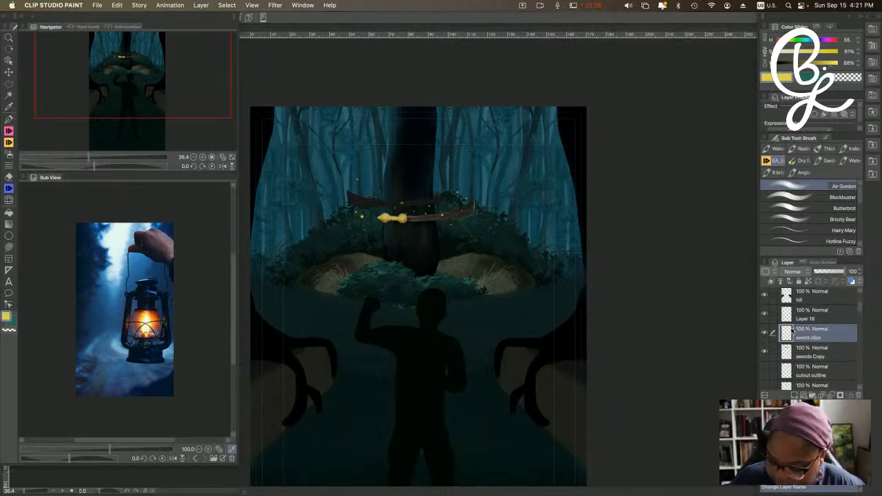
Rename Layer 18, which holds the sparkles, as "twinkles".
double_click(800, 316)
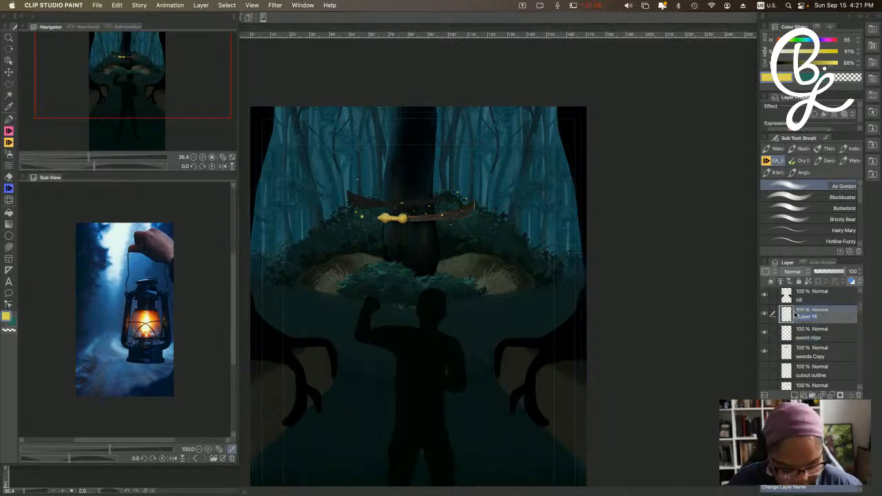
text(sw)
text(inkles)
key(Return)
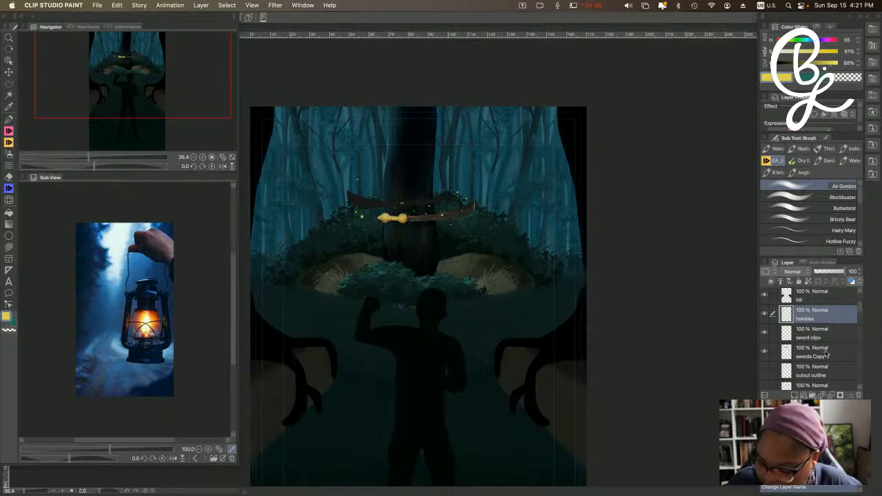
Add a new raster layer directly above swords Copy and name it "rim light".
click(800, 351)
click(795, 397)
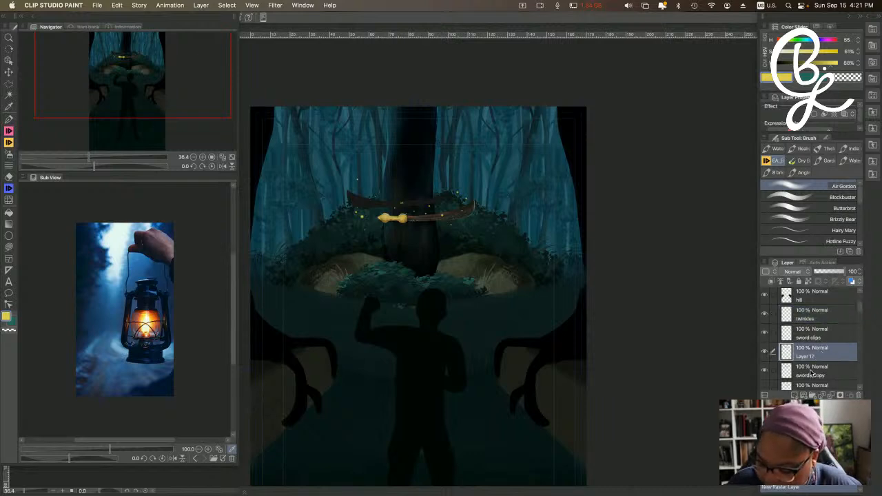
double_click(803, 354)
text(rimlight)
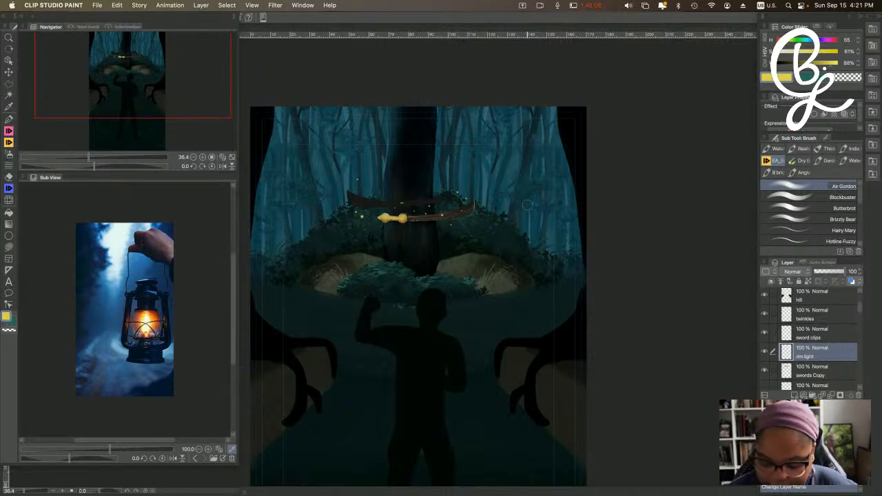
Prepare to paint the sword's rim light close up with the Hotline brush in a paler yellow at 39% saturation.
scroll(399, 199, up, 5)
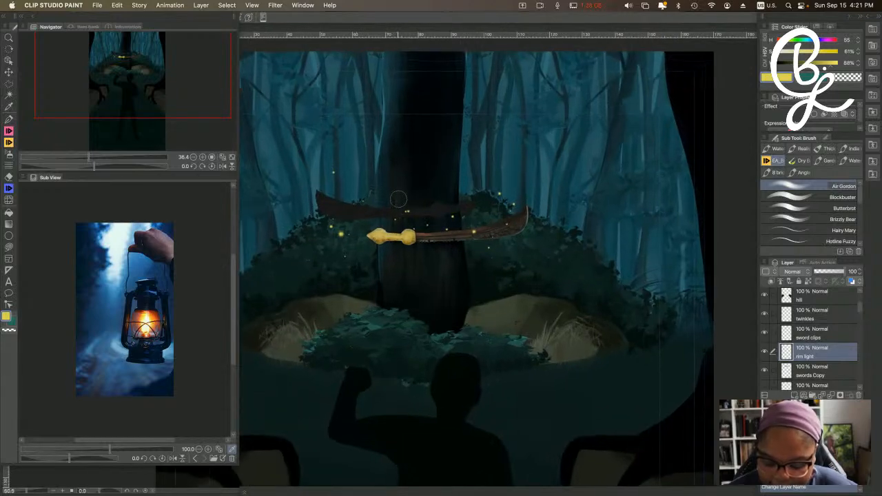
scroll(398, 199, up, 4)
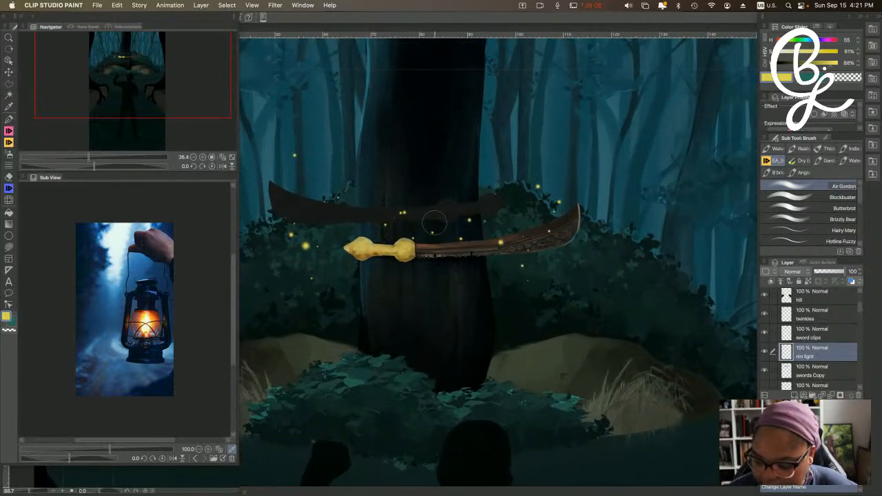
scroll(435, 223, up, 8)
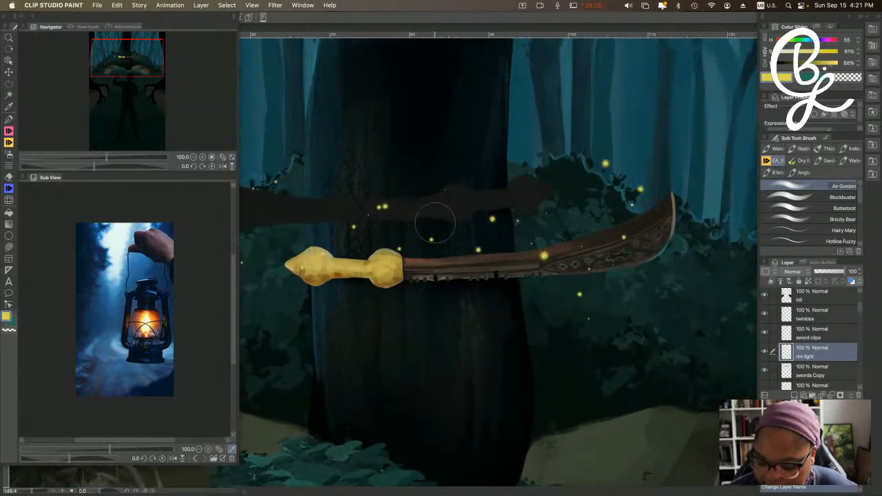
scroll(434, 222, up, 5)
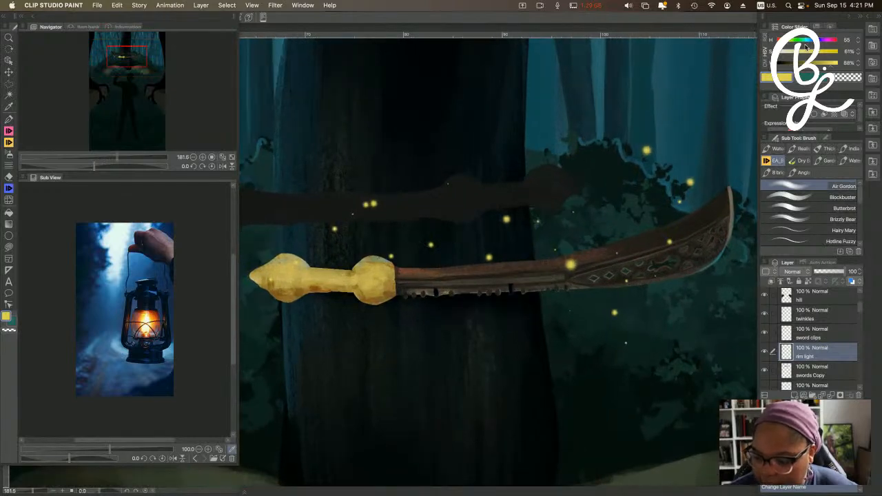
click(801, 52)
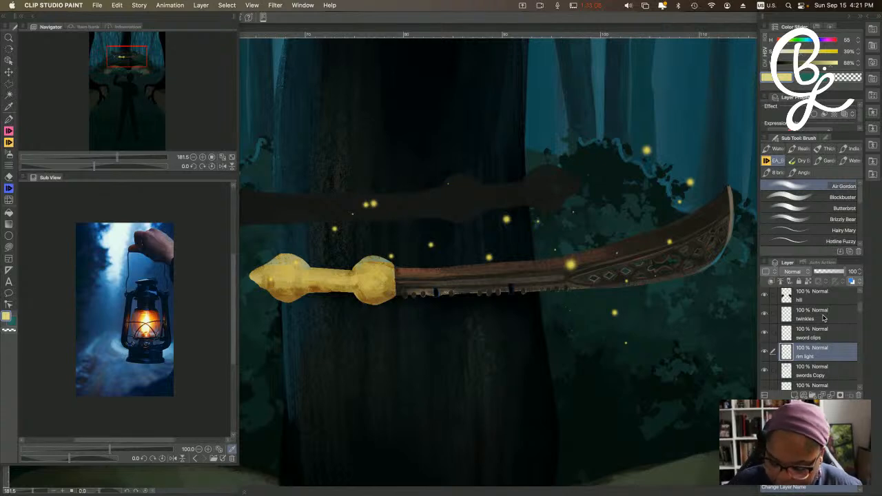
scroll(839, 208, down, 4)
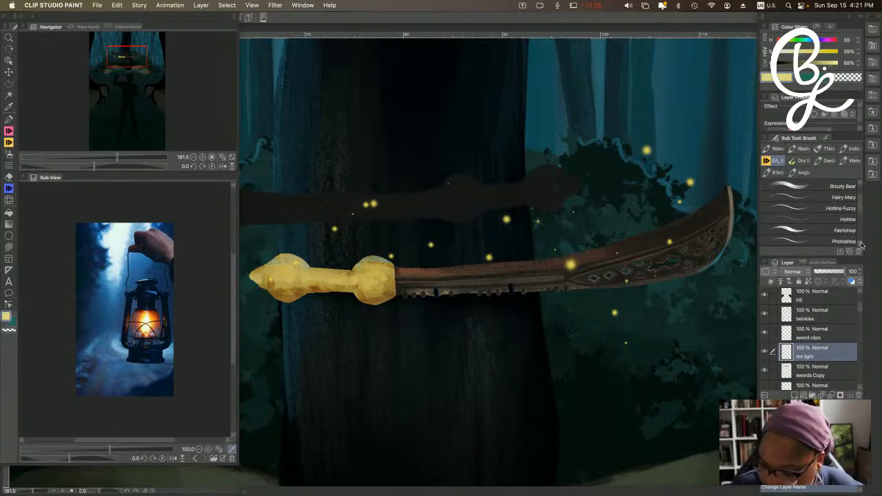
click(839, 208)
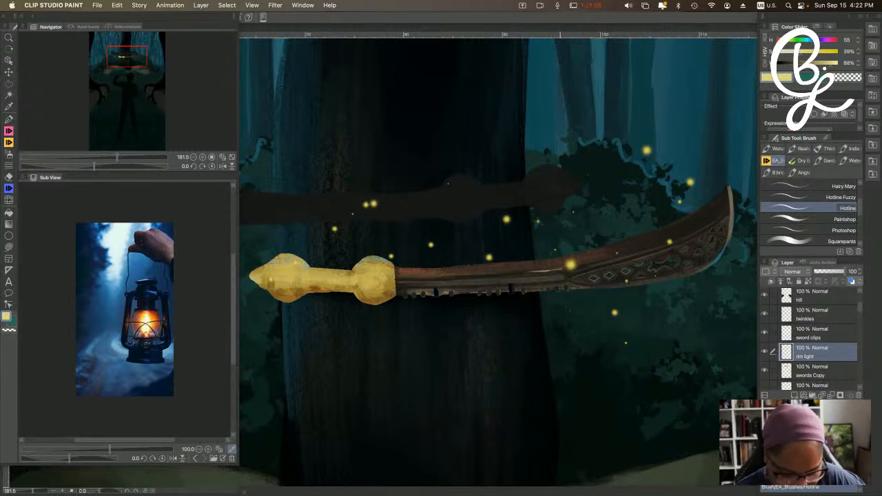
Paint a thin pale rim light along the wooden blade, undo the stray stroke, and soften it with the Soft eraser.
key(super+z)
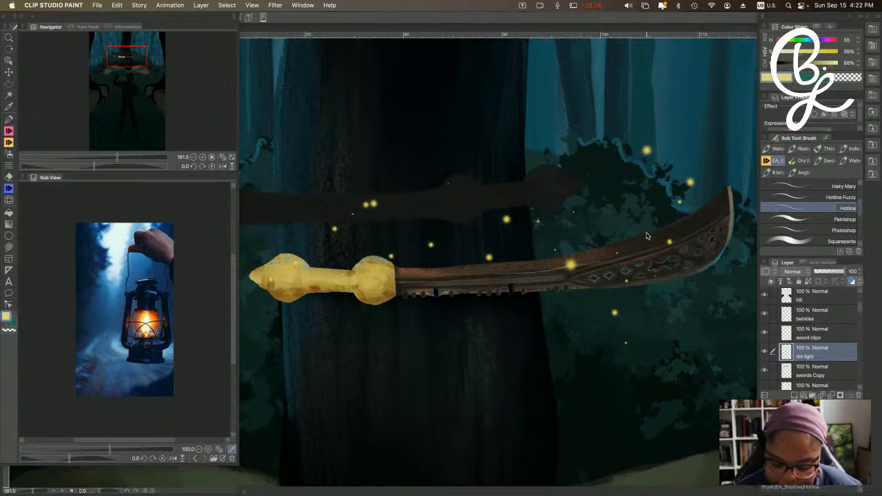
key(e)
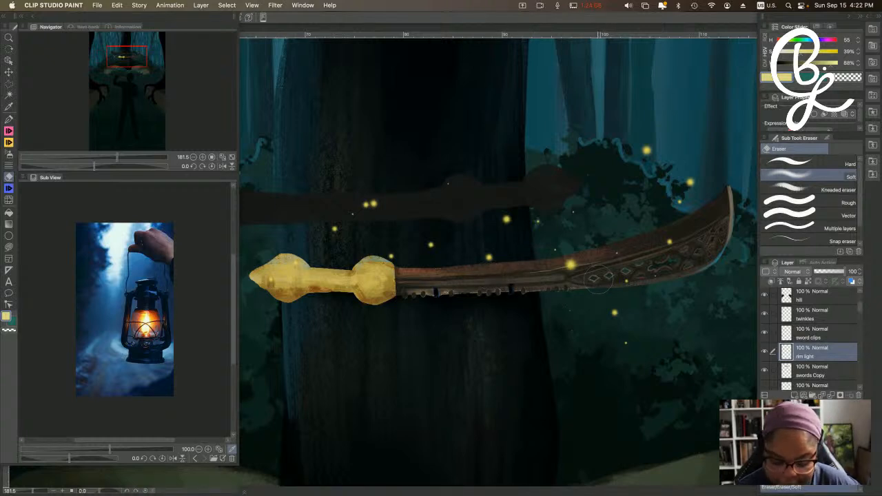
key(b)
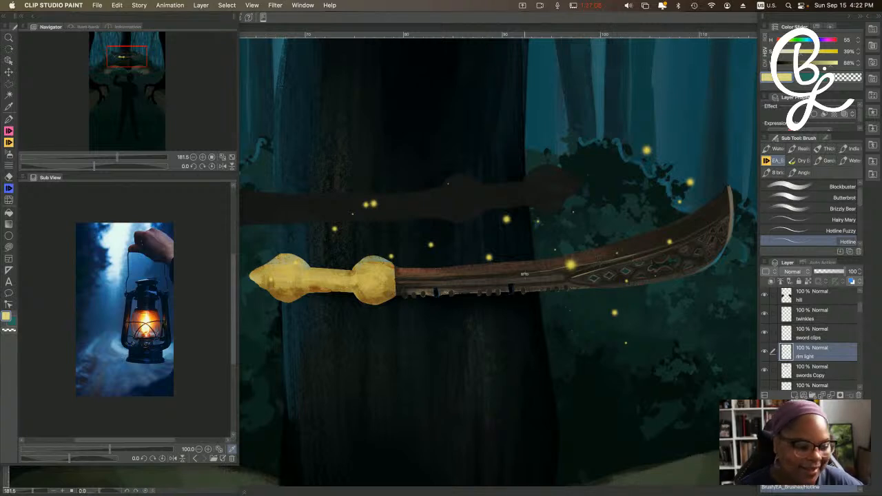
Refine the pale rim light along the blade's toothed lower edge with the Hotline brush, undoing the stray strokes.
key(r)
mouse_move(323, 400)
mouse_down()
mouse_move(387, 386)
mouse_move(452, 328)
mouse_move(590, 237)
mouse_move(550, 266)
mouse_up()
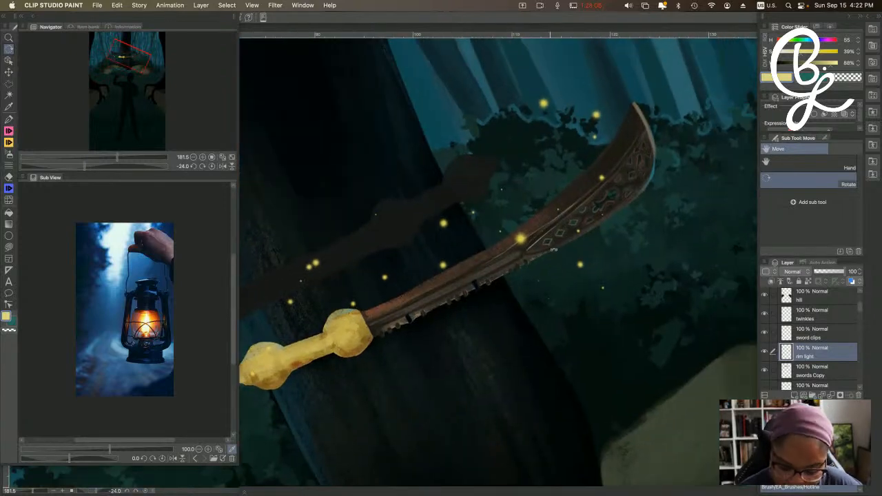
key(b)
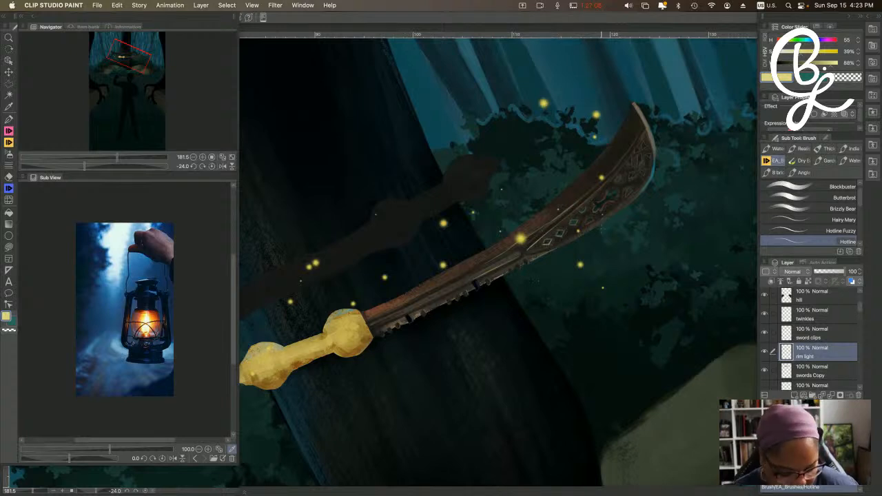
key(super+z)
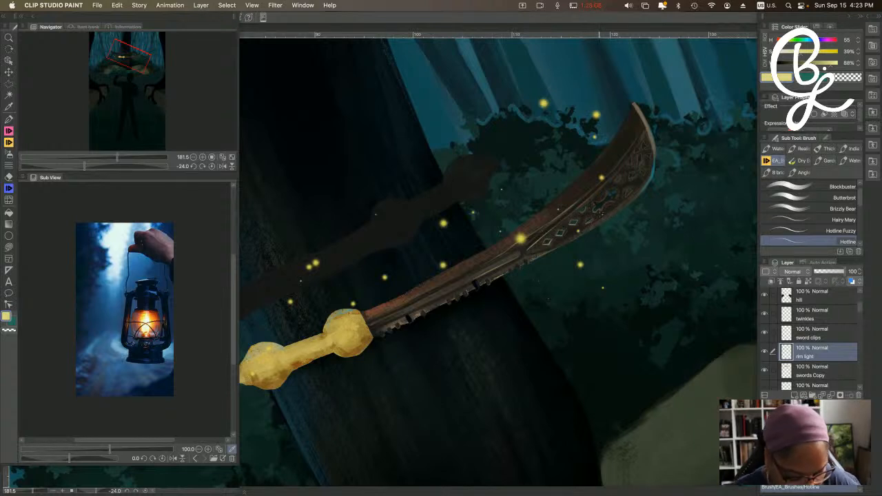
key(super+z)
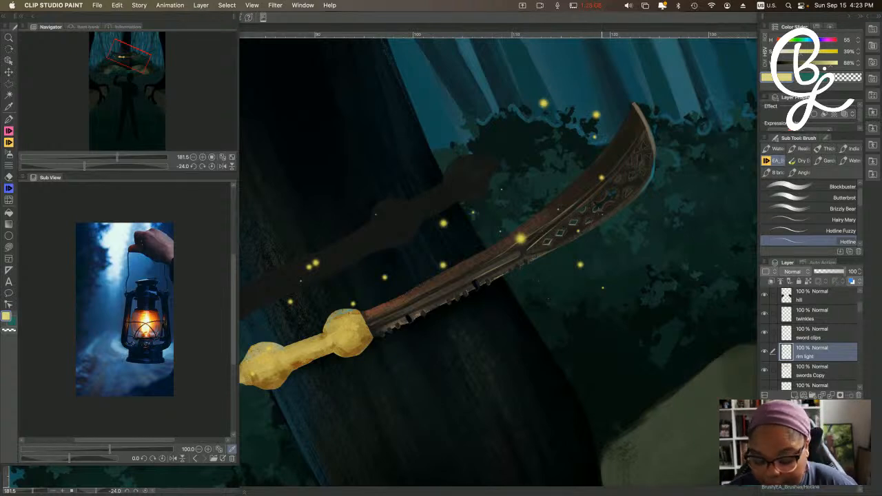
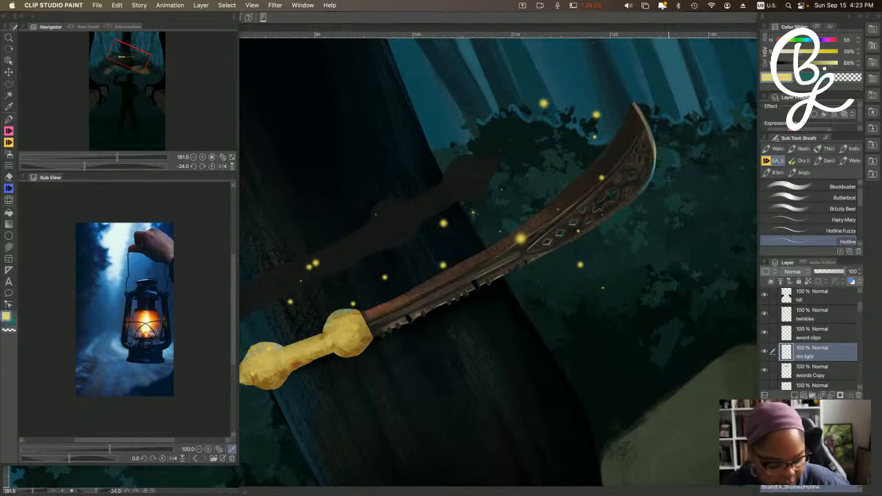
Add pale highlights along the carved blade with the Opaque 2 dry bristle brush, softening them with the Frost blender and Soft eraser.
key(shift+space)
double_click(626, 285)
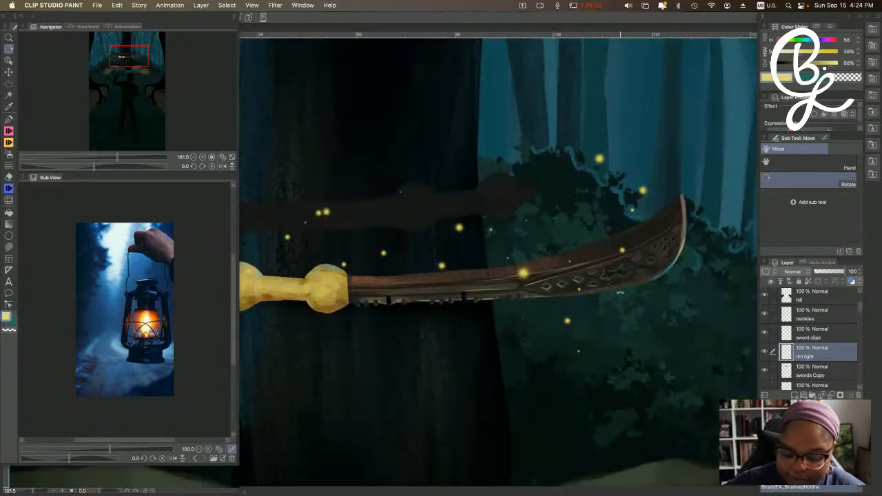
scroll(589, 310, down, 2)
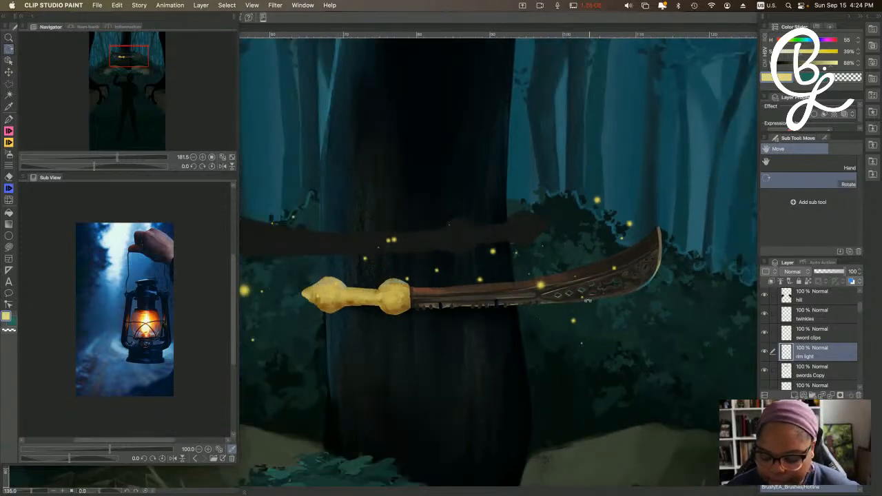
scroll(588, 301, down, 3)
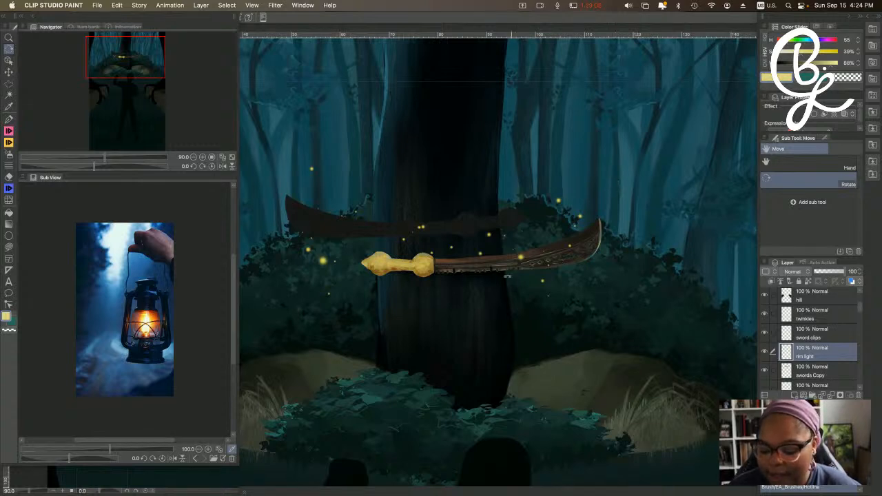
scroll(490, 274, up, 1)
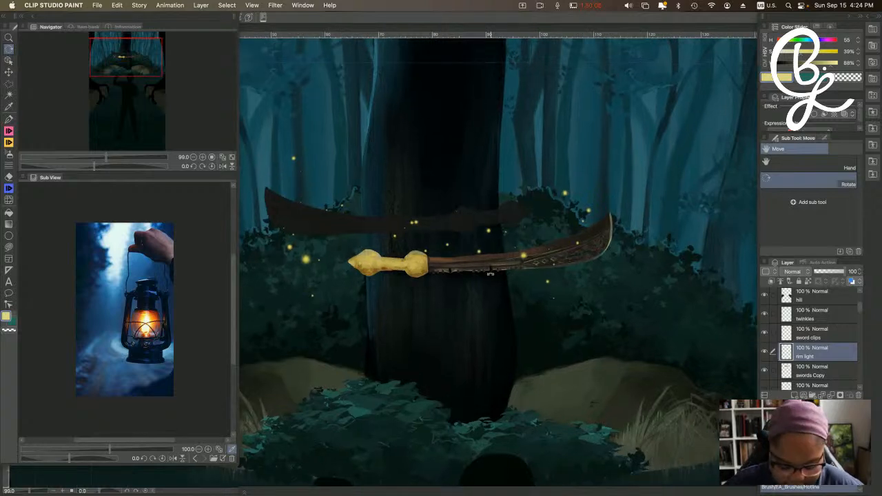
key(b)
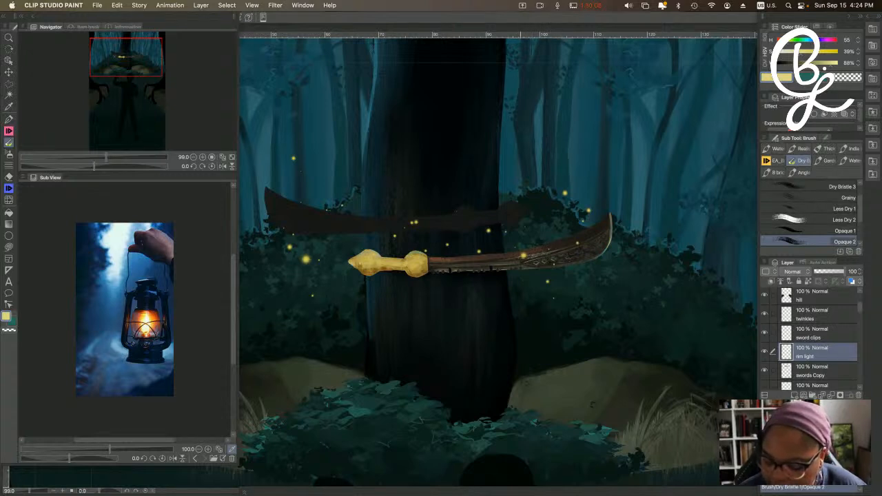
drag(535, 267, 567, 263)
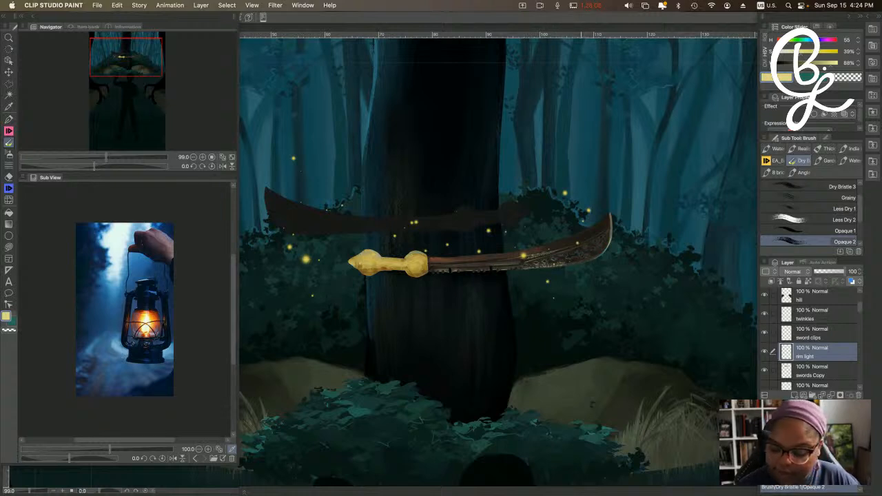
key(j)
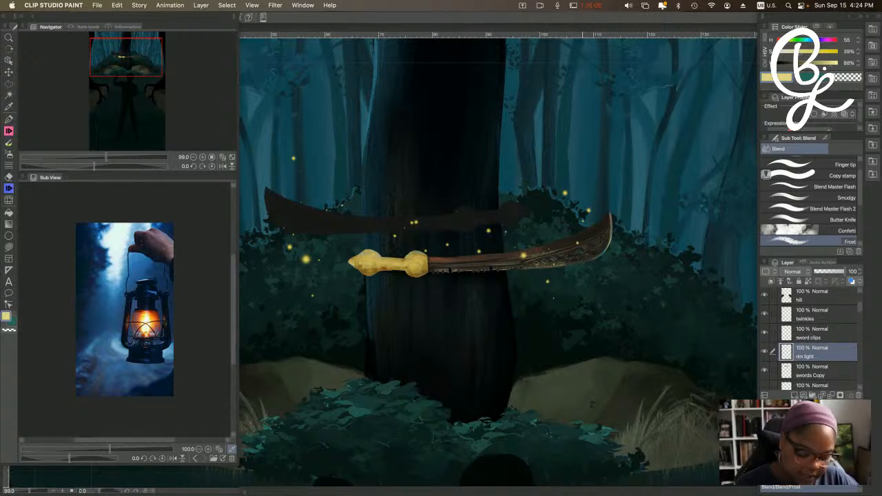
key(e)
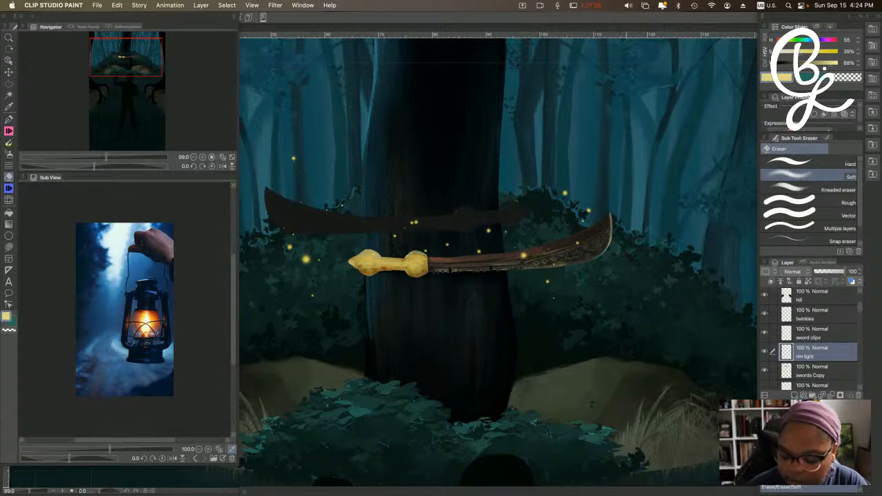
key(b)
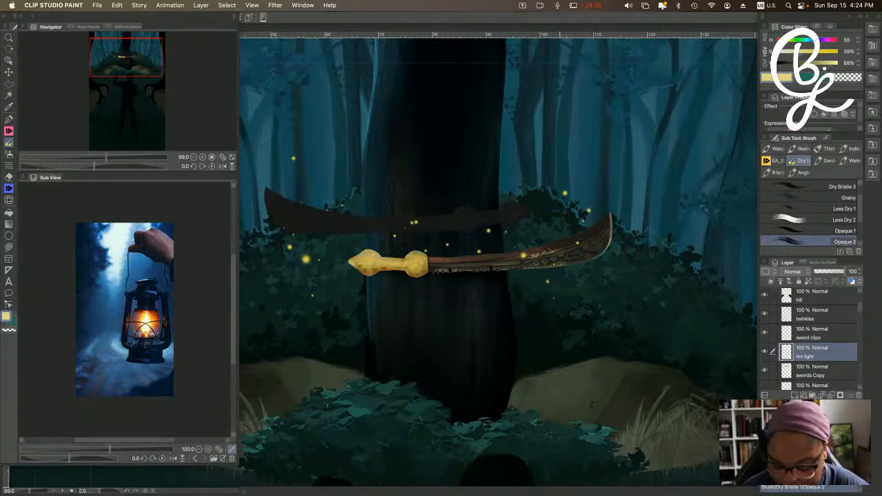
key(j)
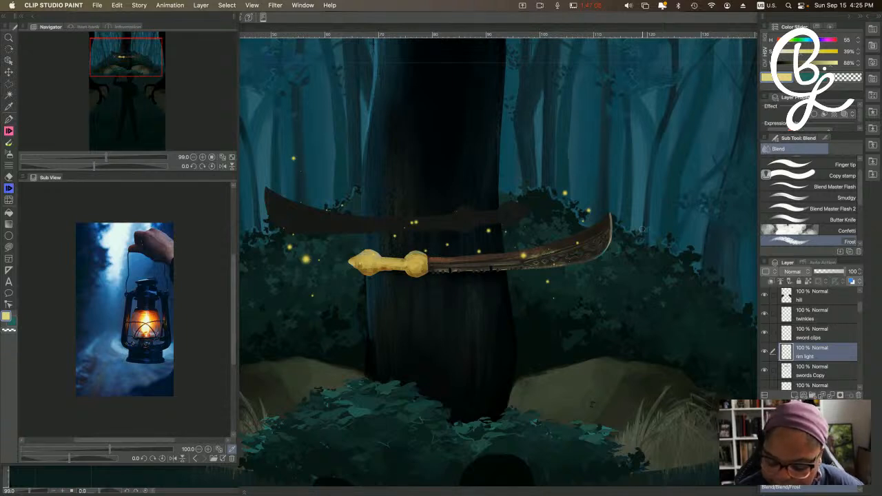
key(b)
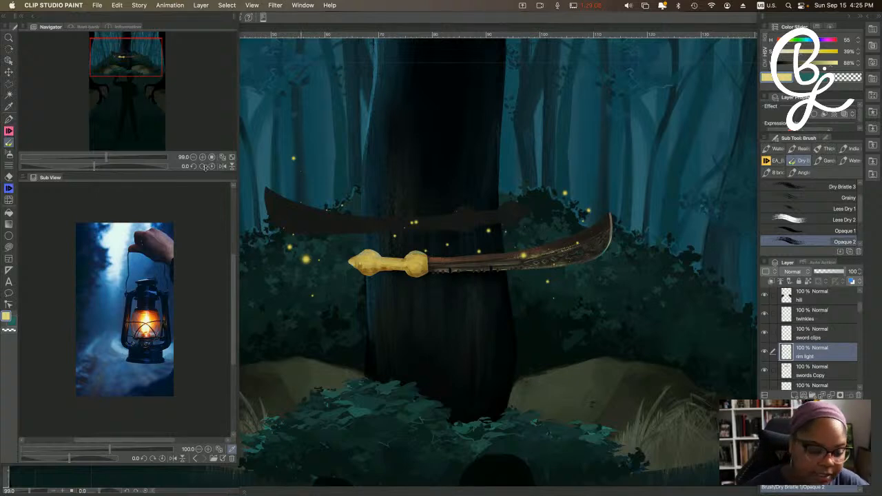
Preview the recorded timelapse in the export settings without exporting it, and hide all palettes to view the illustration unobstructed.
click(97, 5)
mouse_move(196, 178)
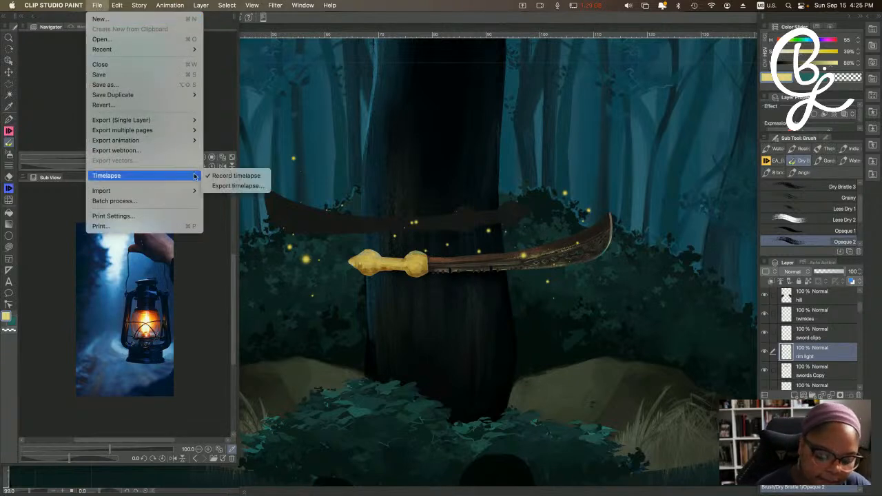
click(249, 185)
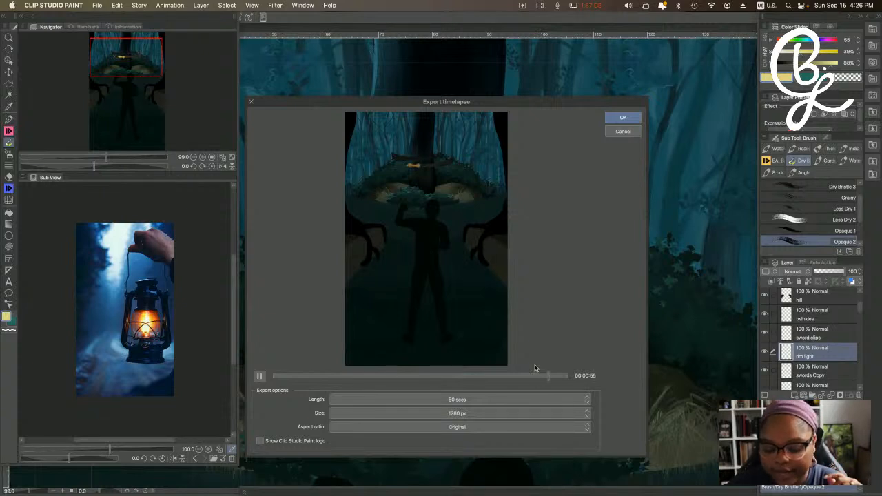
click(623, 133)
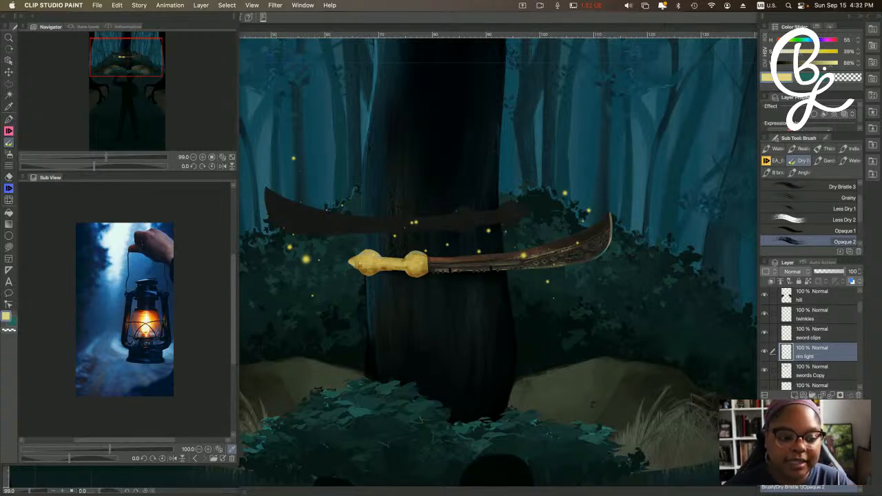
key(Tab)
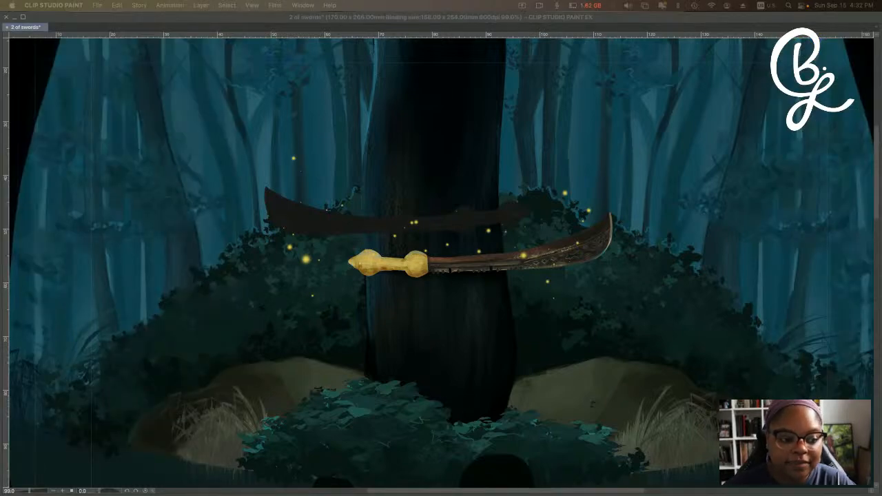